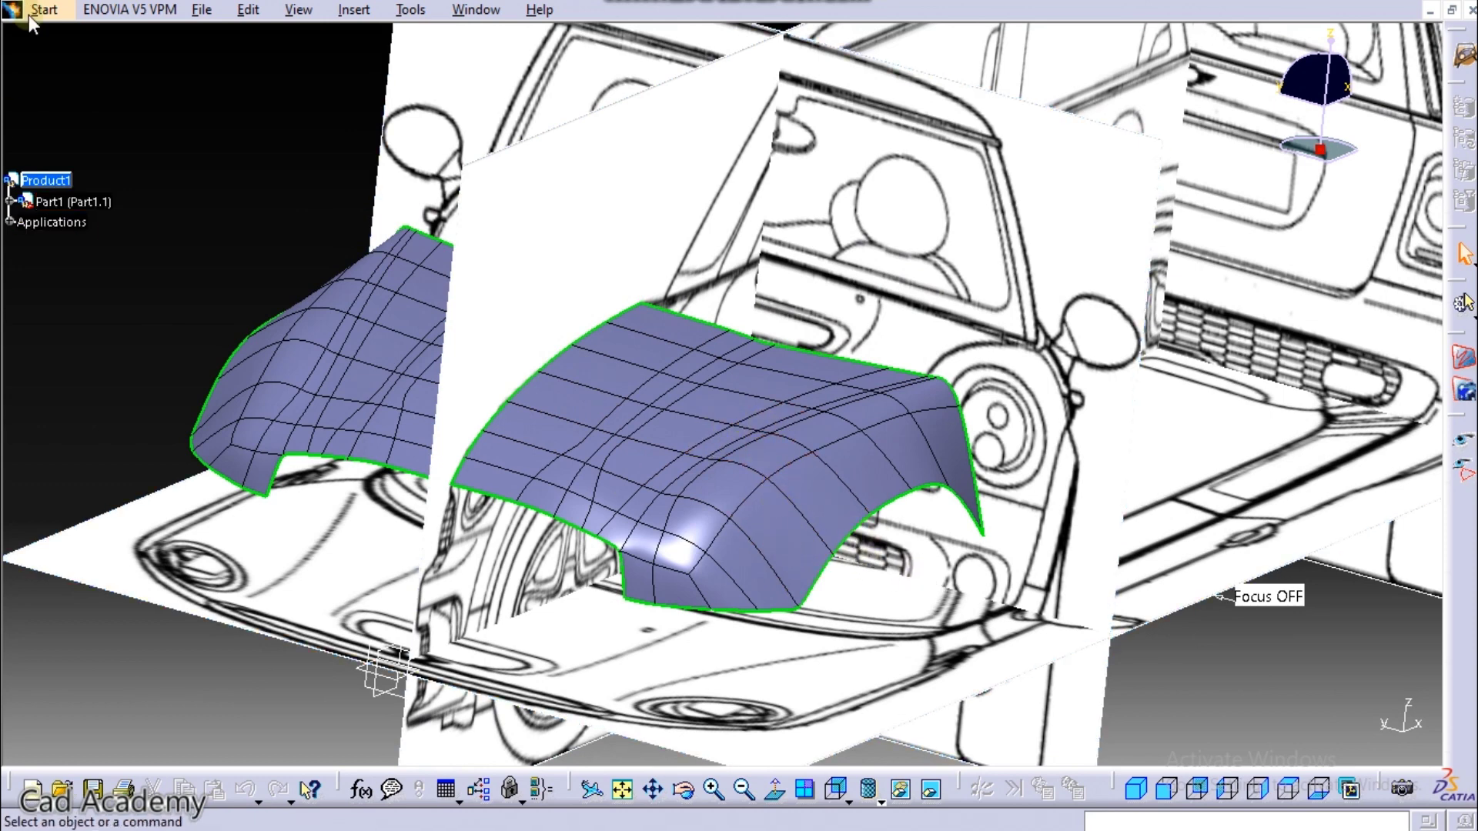
Step: Activate Part1 in the Imagine & Shape workbench with its PartBody expanded
{"action": "left_click", "coordinate": [52, 12]}
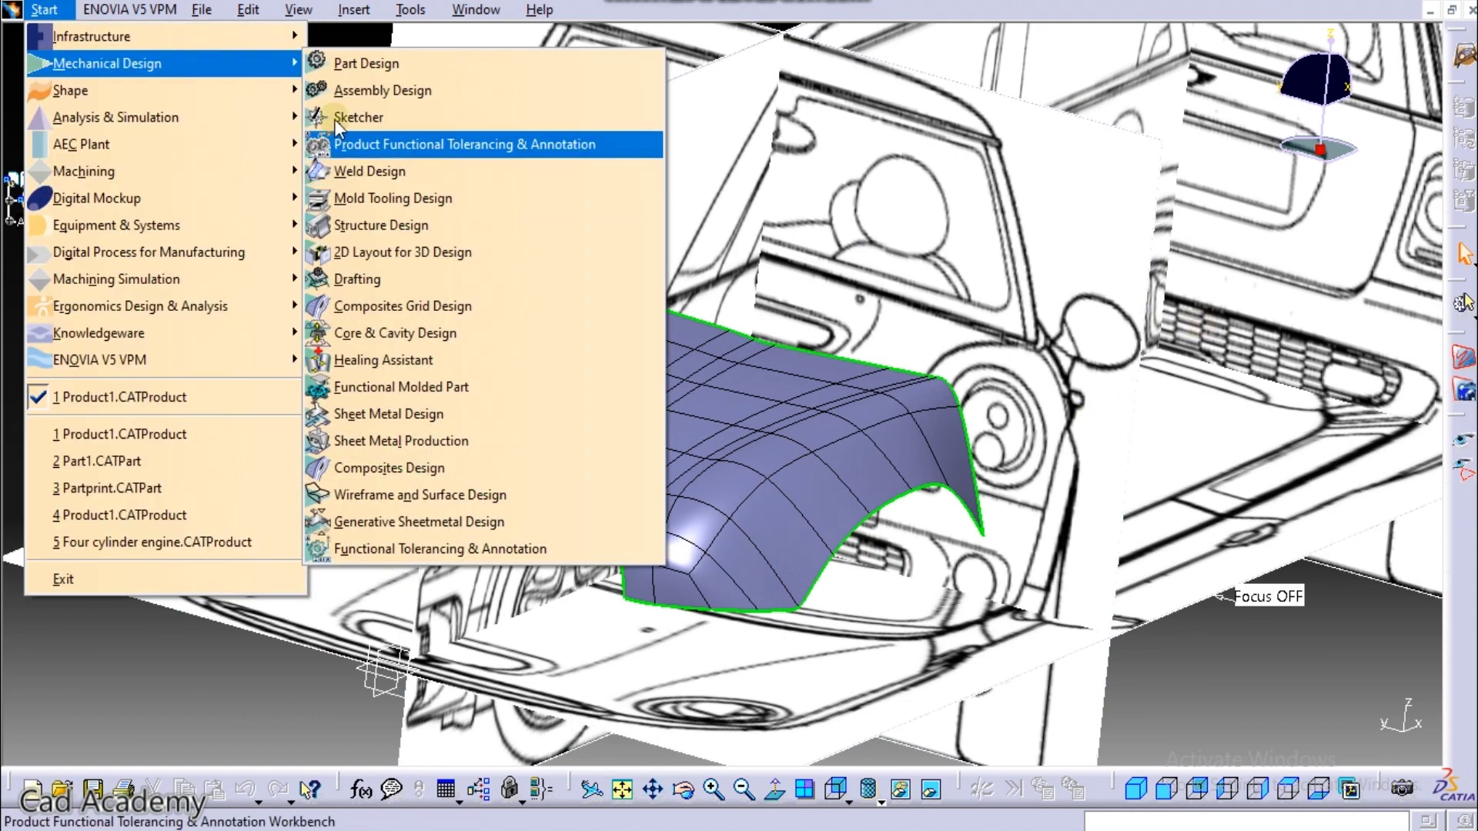
{"action": "mouse_move", "coordinate": [183, 90]}
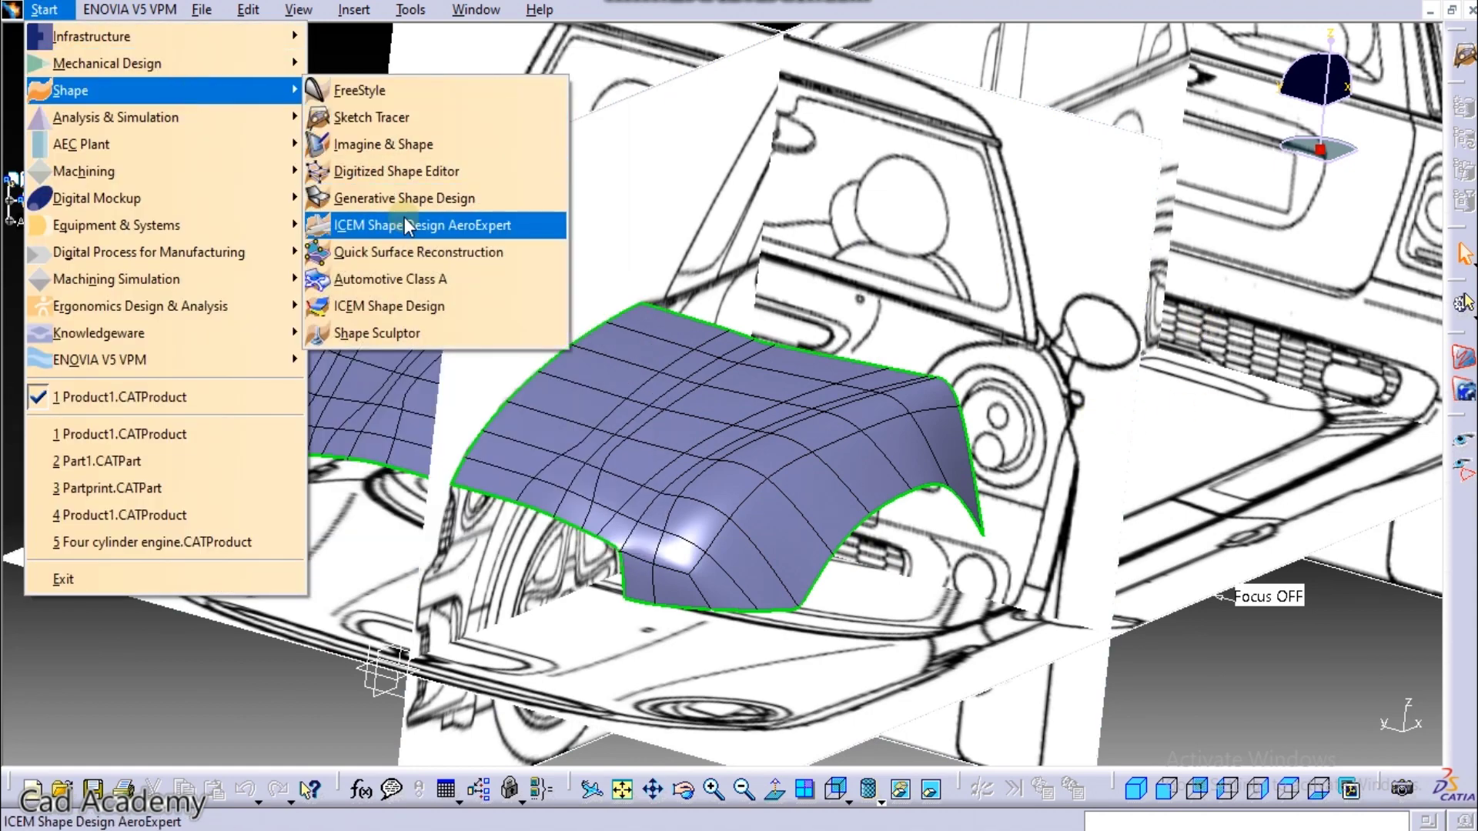
{"action": "left_click", "coordinate": [408, 145]}
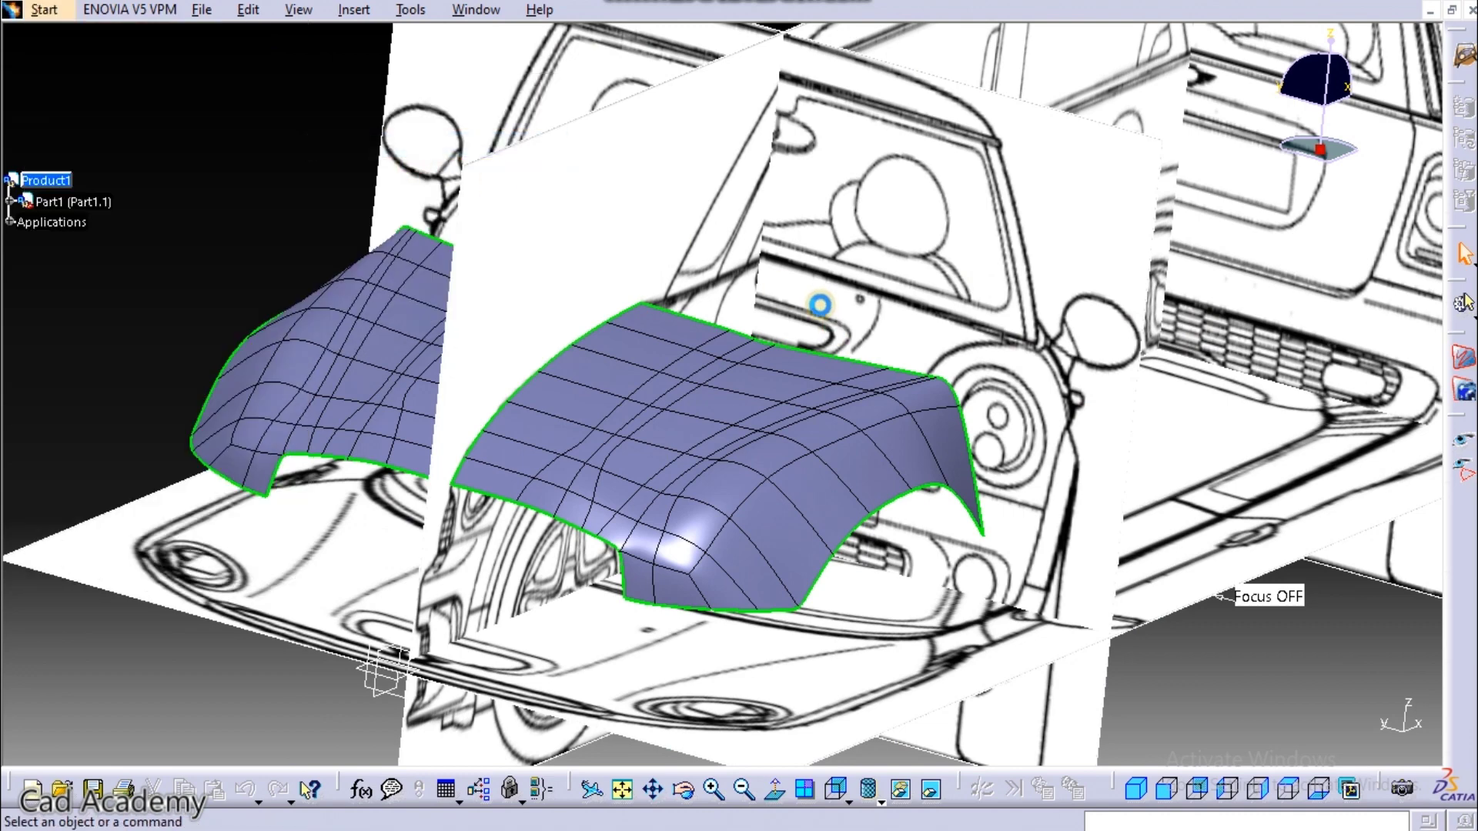
{"action": "left_click", "coordinate": [1408, 736]}
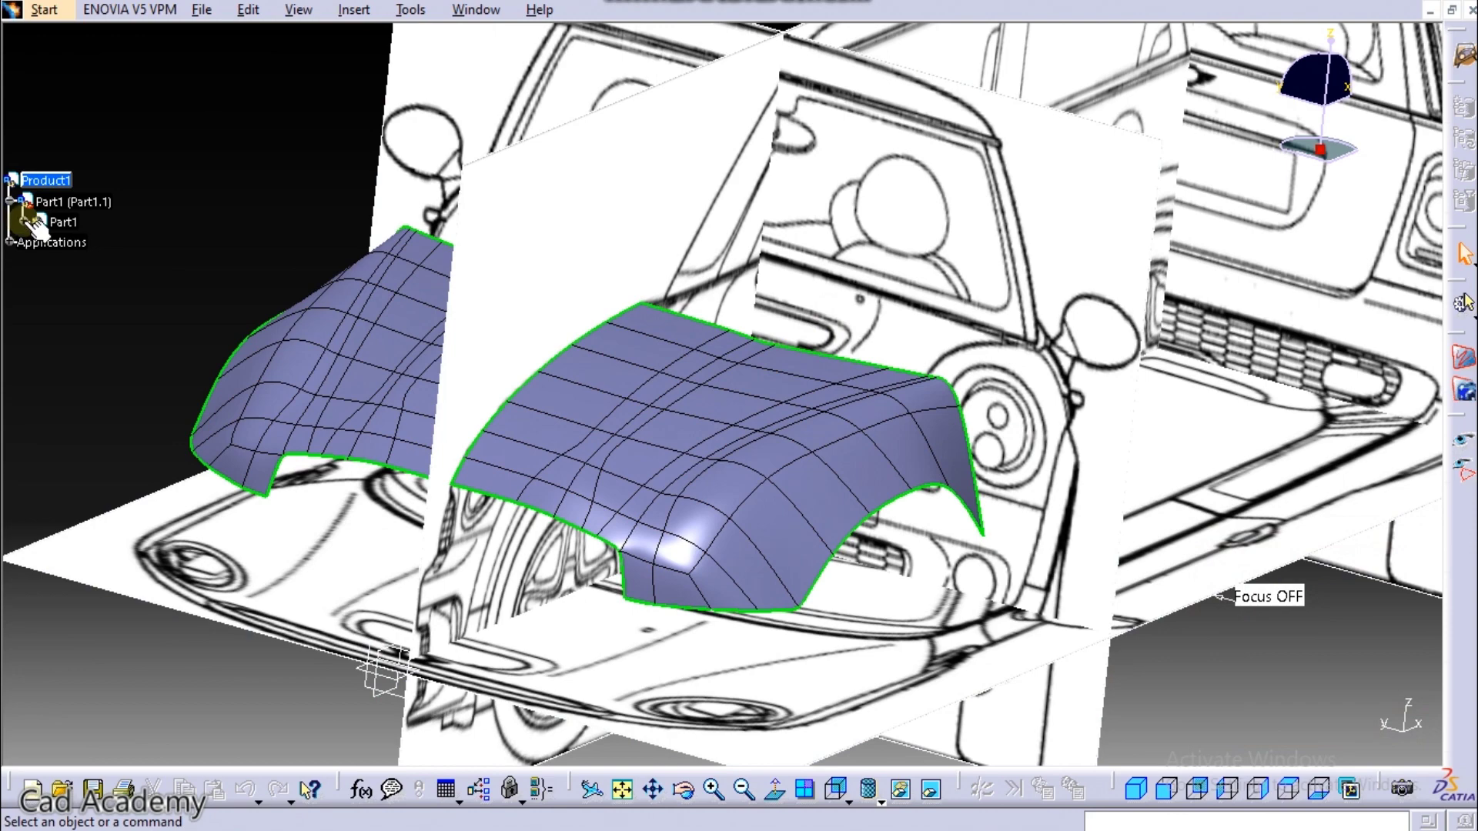
{"action": "left_click", "coordinate": [25, 222]}
{"action": "left_click", "coordinate": [89, 303]}
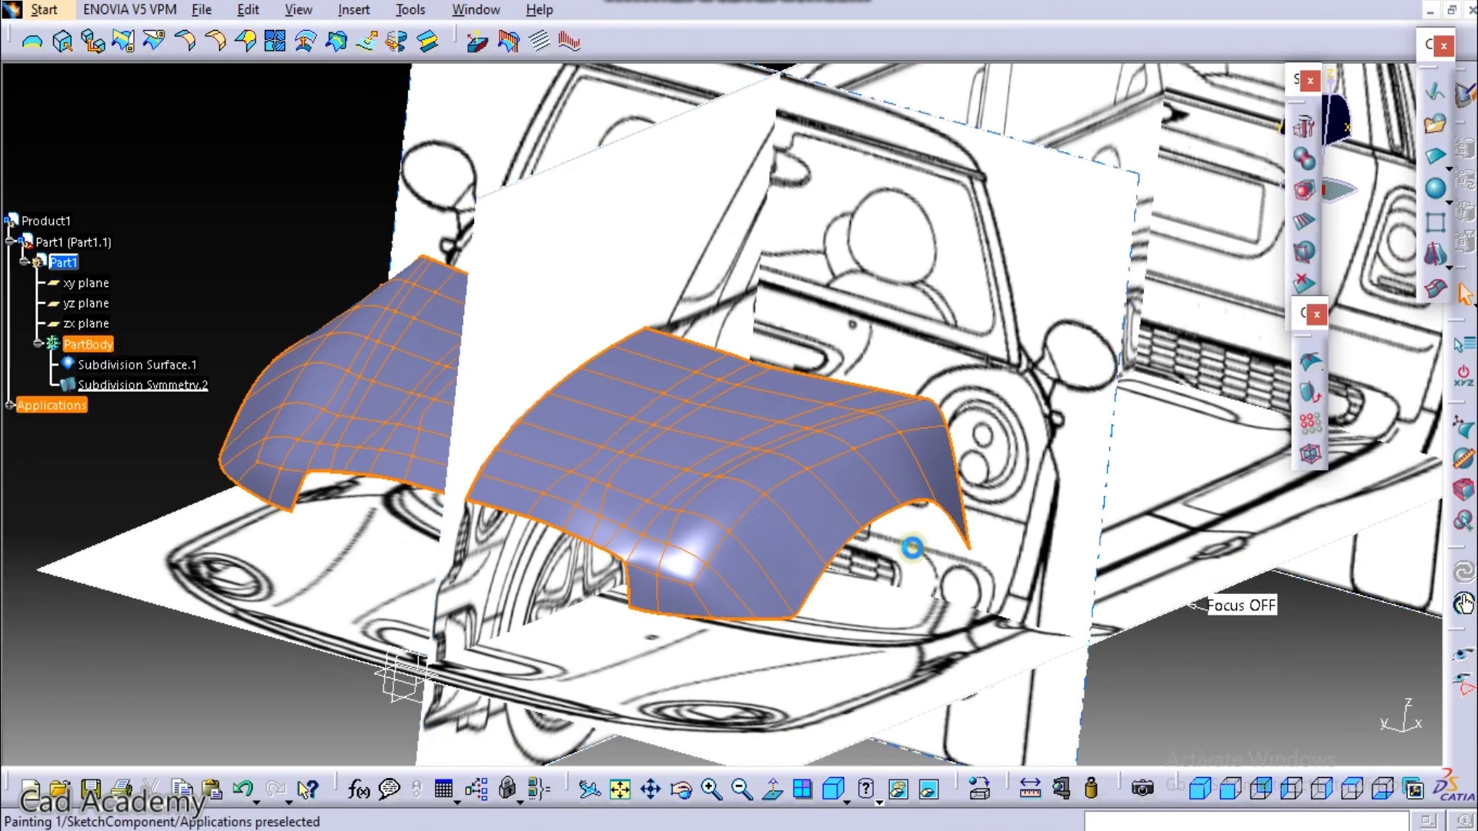
Step: Set the fill transparency of Subdivision Surface.1 to 95 in its graphic properties
{"action": "middle_click_drag", "start_coordinate": [911, 548], "coordinate": [308, 443]}
{"action": "middle_click_drag", "start_coordinate": [320, 334], "coordinate": [416, 197]}
{"action": "left_click", "coordinate": [117, 364]}
{"action": "middle_click_drag", "start_coordinate": [613, 401], "coordinate": [604, 485]}
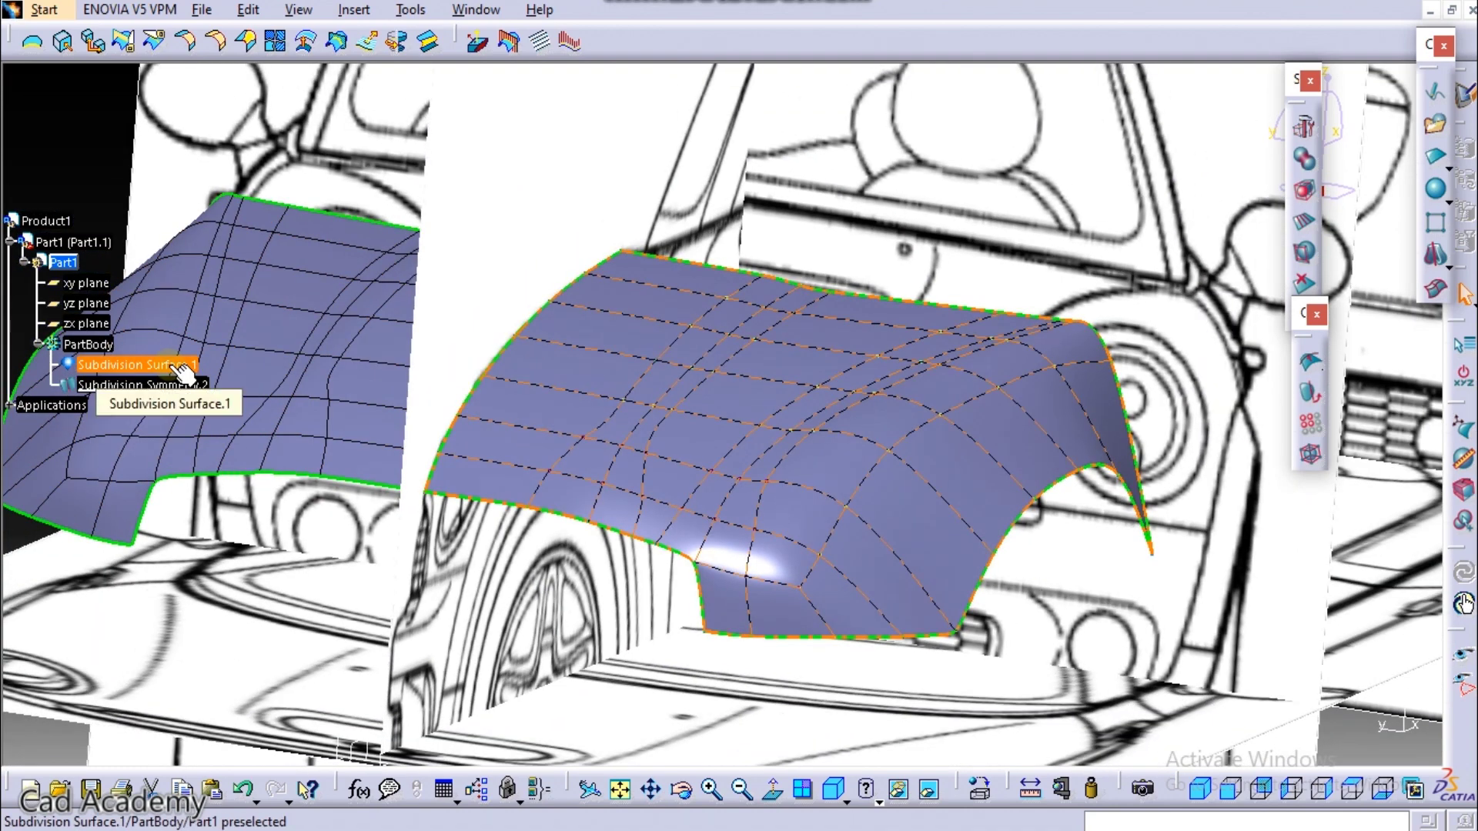
{"action": "right_click", "coordinate": [170, 364]}
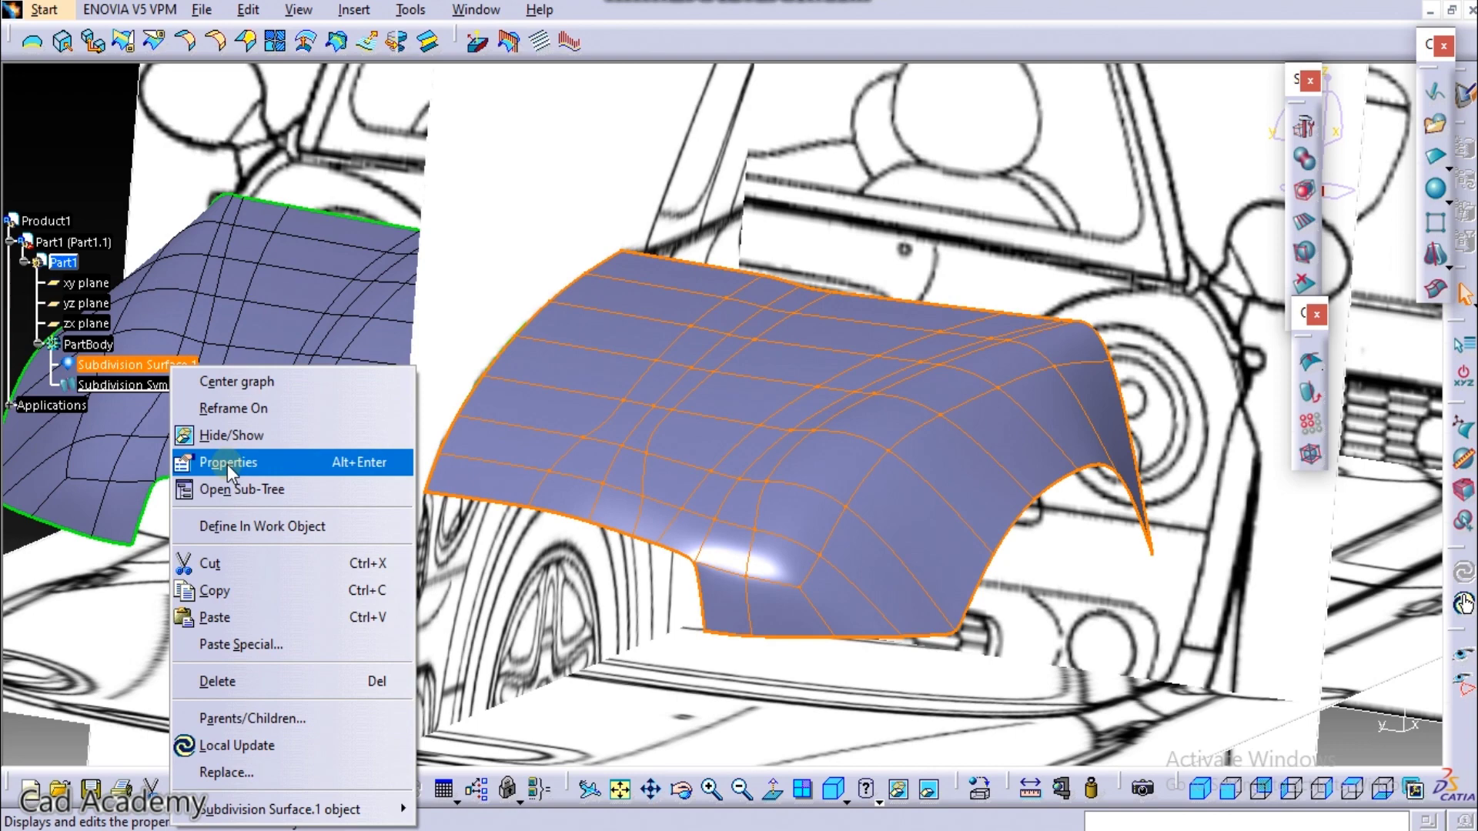
{"action": "left_click", "coordinate": [227, 464]}
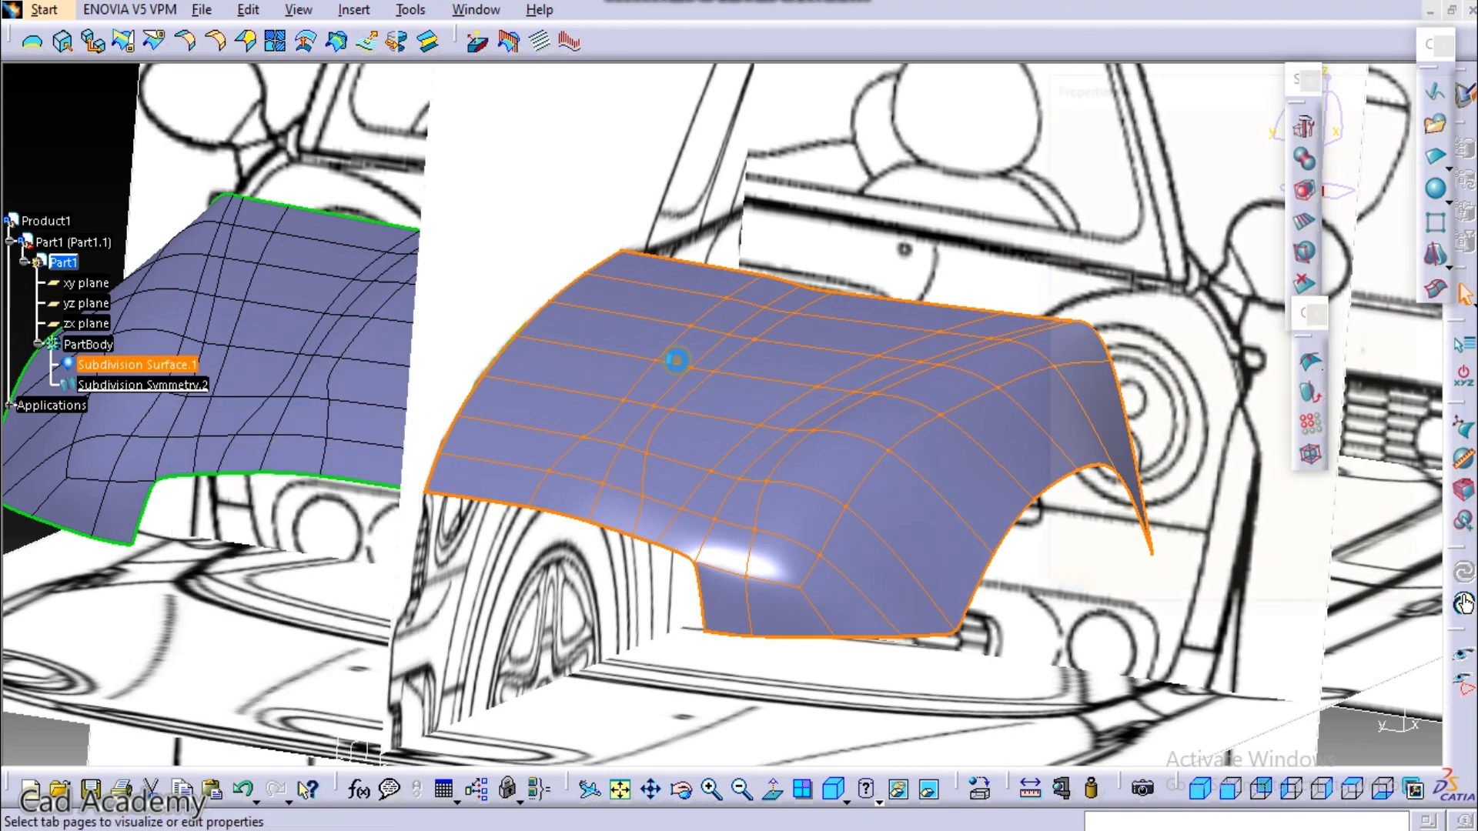
{"action": "left_click", "coordinate": [1287, 154]}
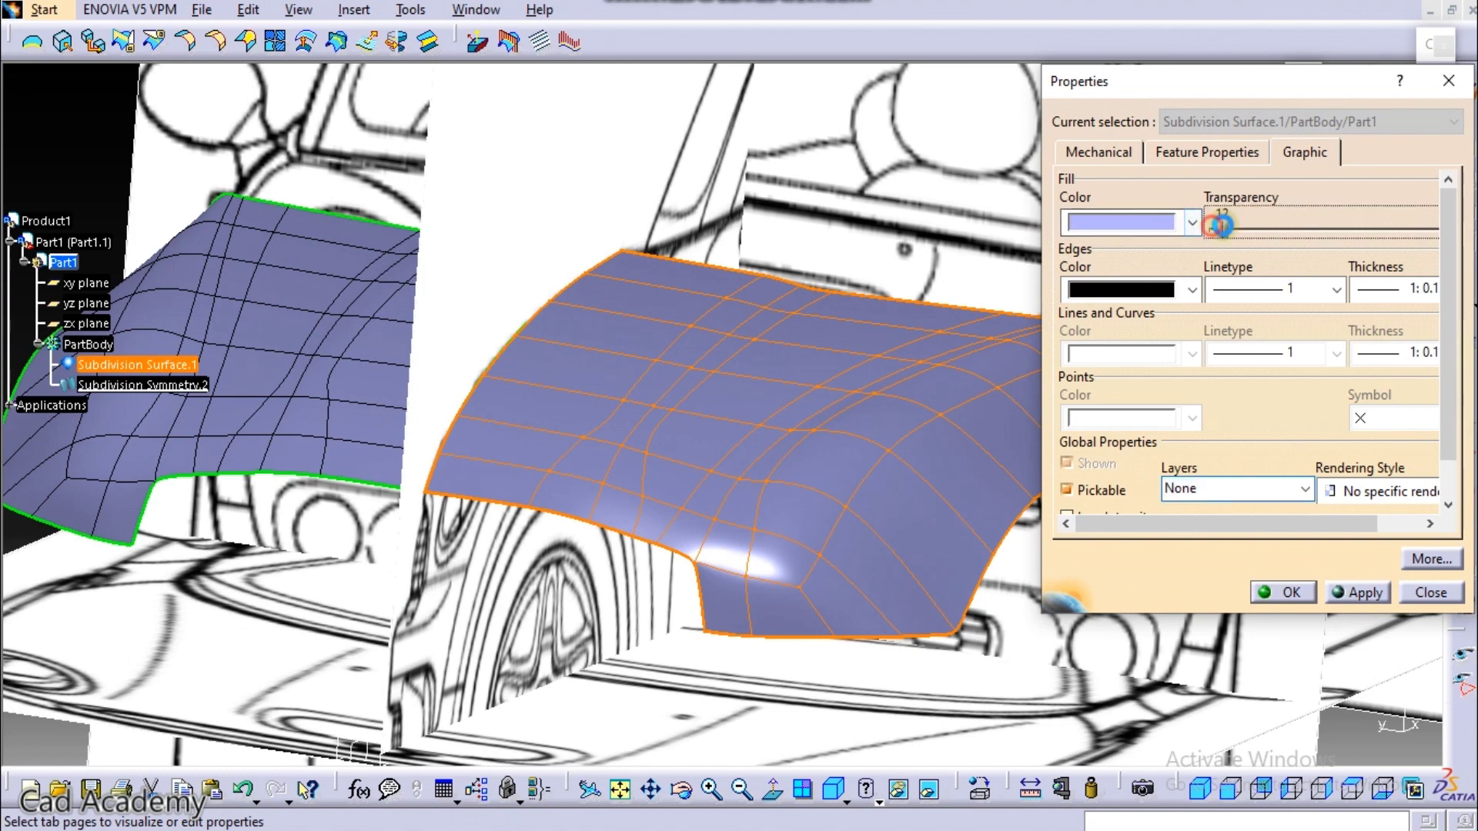
{"action": "left_click_drag", "start_coordinate": [1303, 229], "coordinate": [1314, 239]}
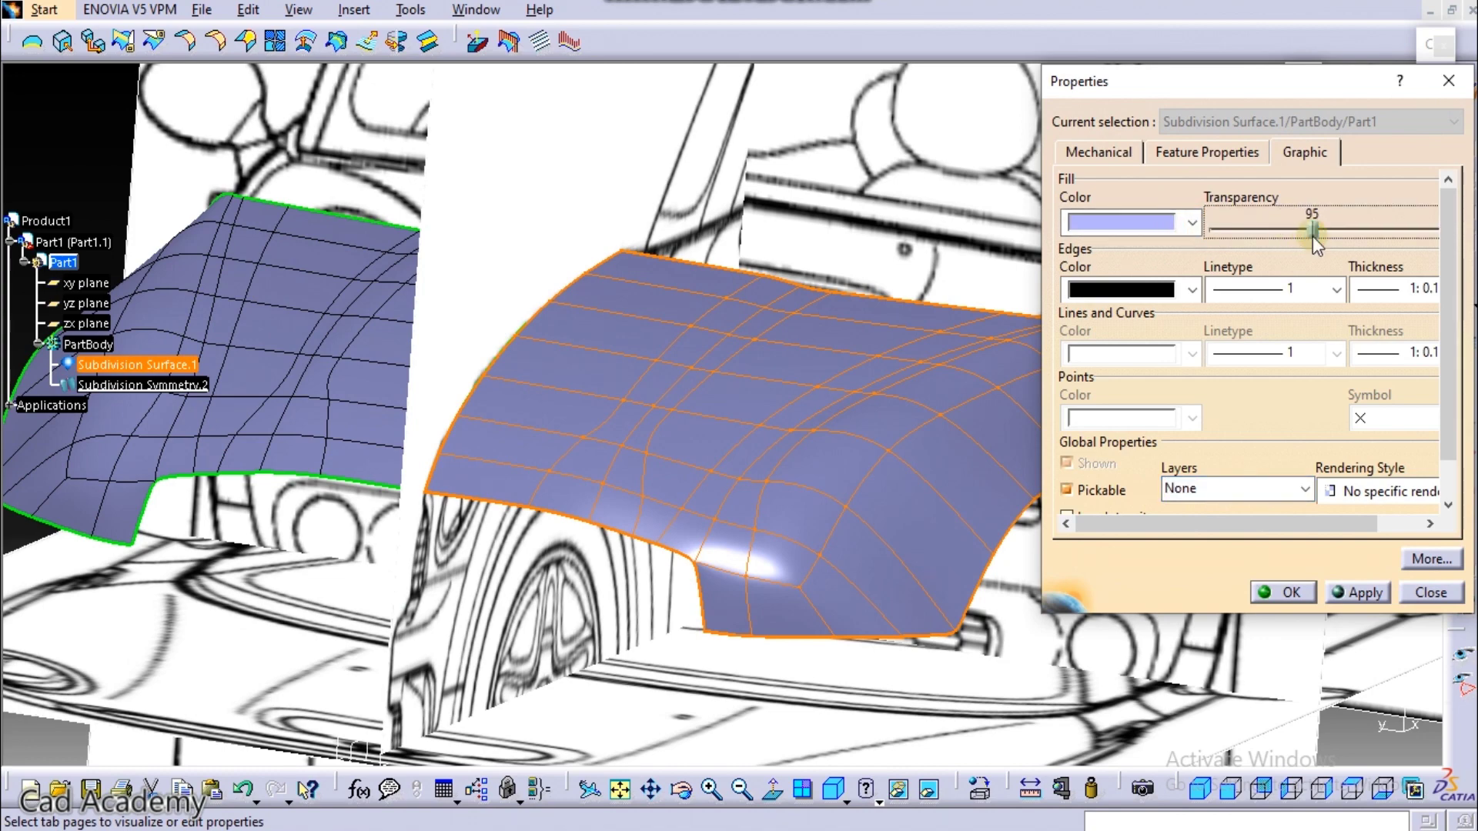
{"action": "left_click", "coordinate": [1282, 592]}
Step: In the front view, cut the faces across the headlight corner of Subdivision Surface.1 with Face Cutting, using 1 section
{"action": "middle_click_drag", "start_coordinate": [774, 211], "coordinate": [1057, 579]}
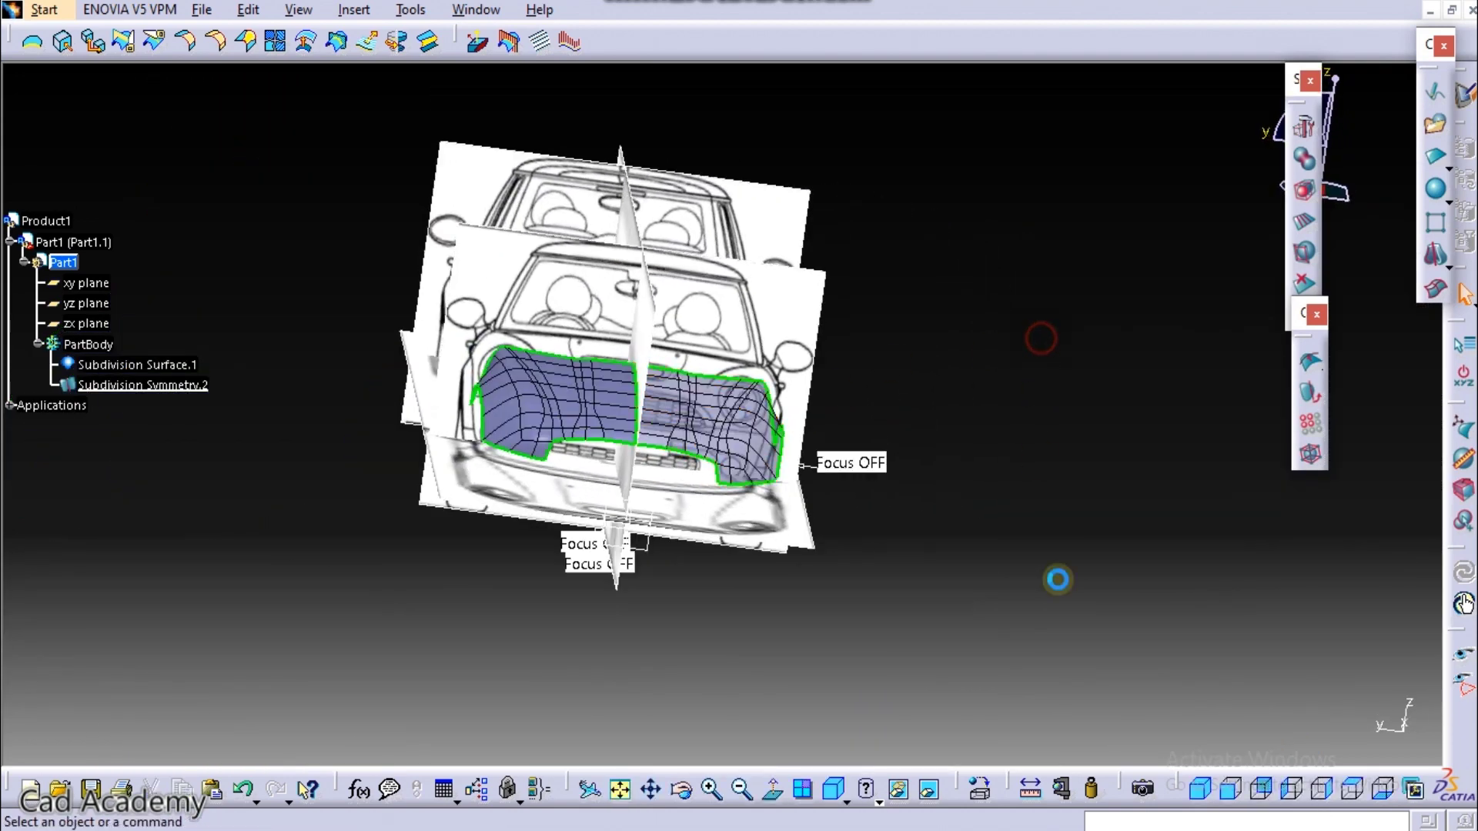
{"action": "left_click", "coordinate": [1230, 779]}
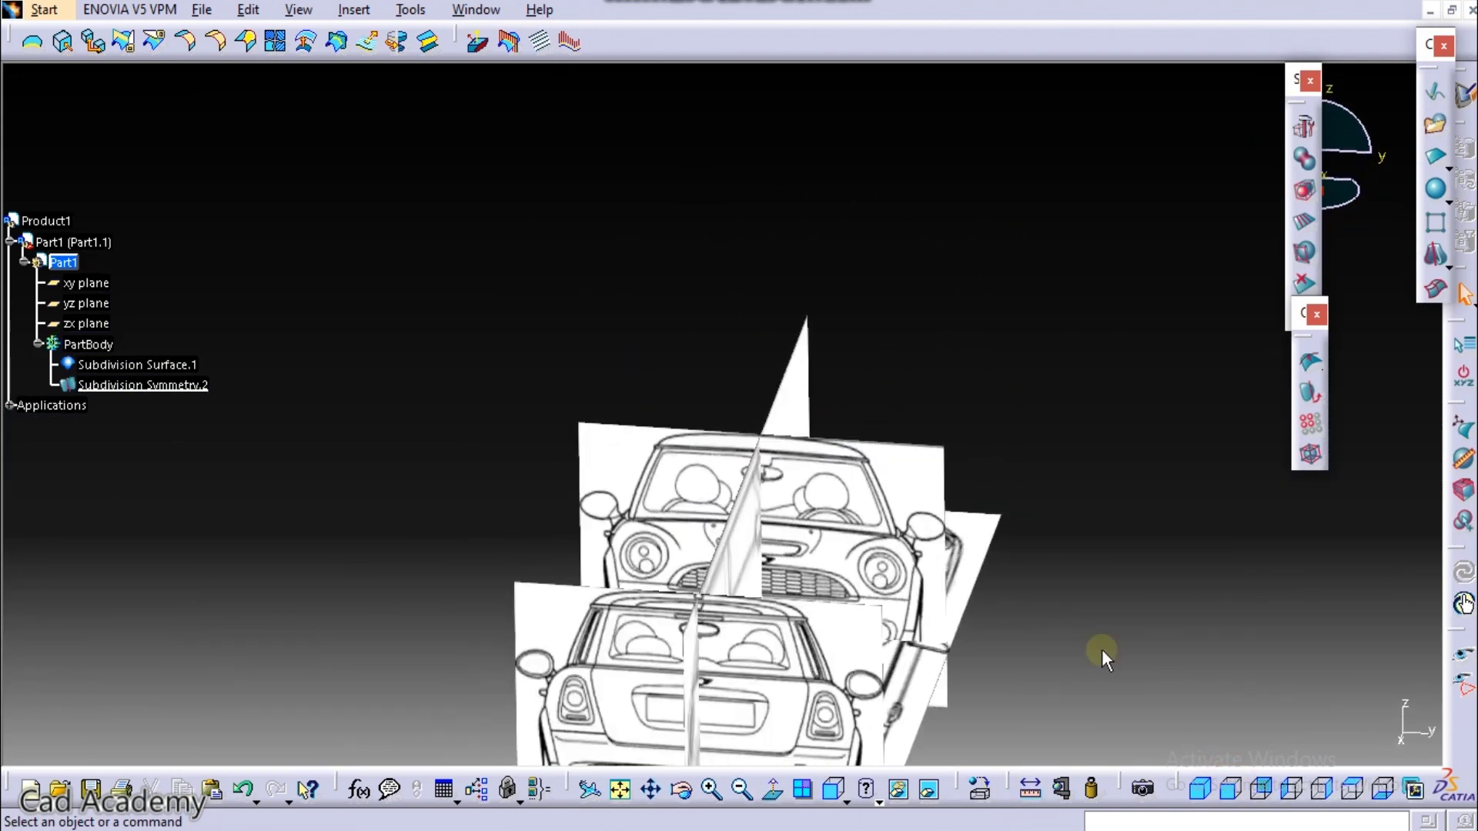
{"action": "left_click", "coordinate": [1272, 788]}
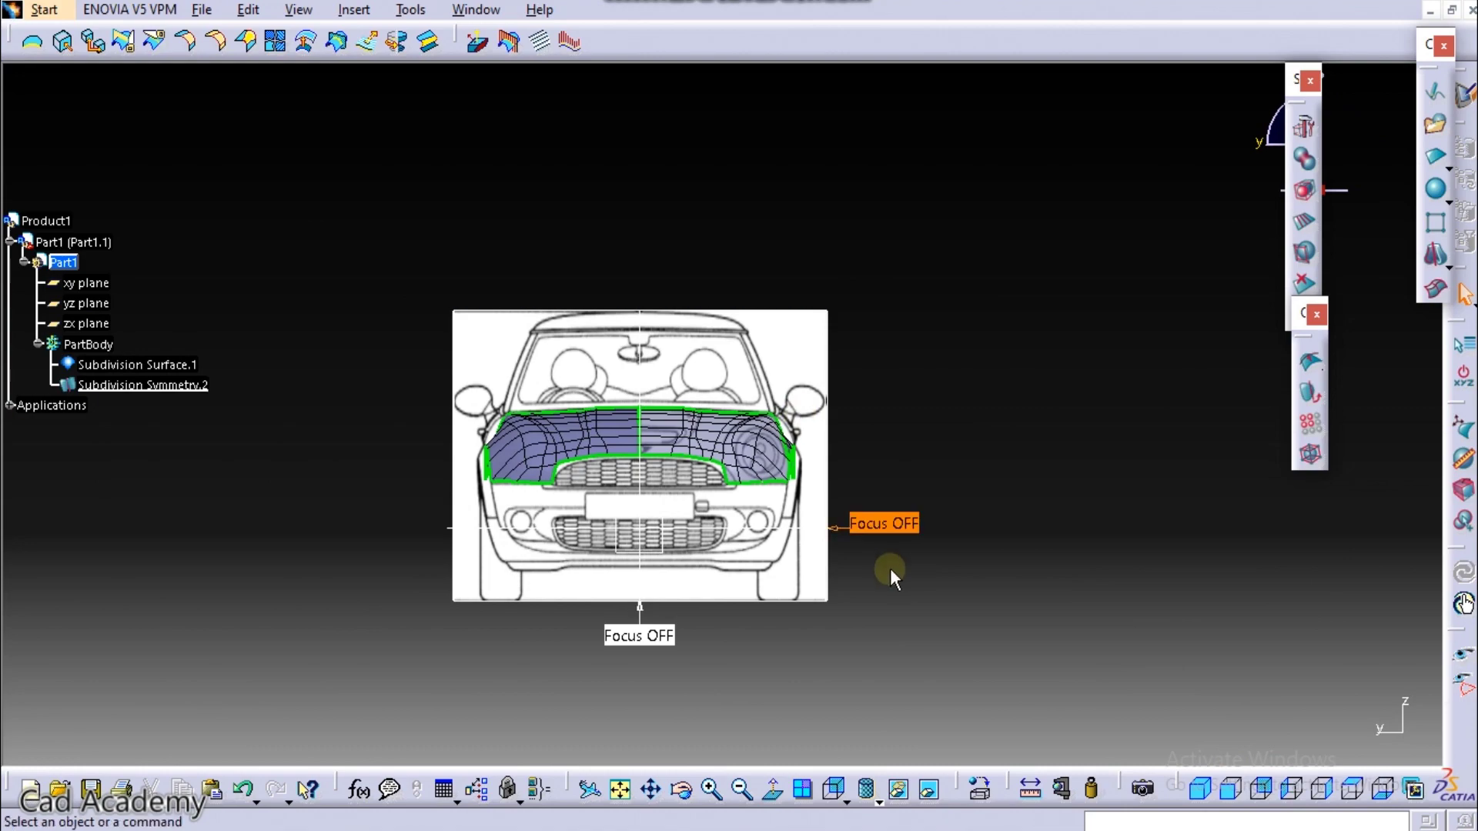
{"action": "middle_click_drag", "start_coordinate": [890, 566], "coordinate": [870, 231]}
{"action": "middle_click_drag", "start_coordinate": [802, 380], "coordinate": [704, 157]}
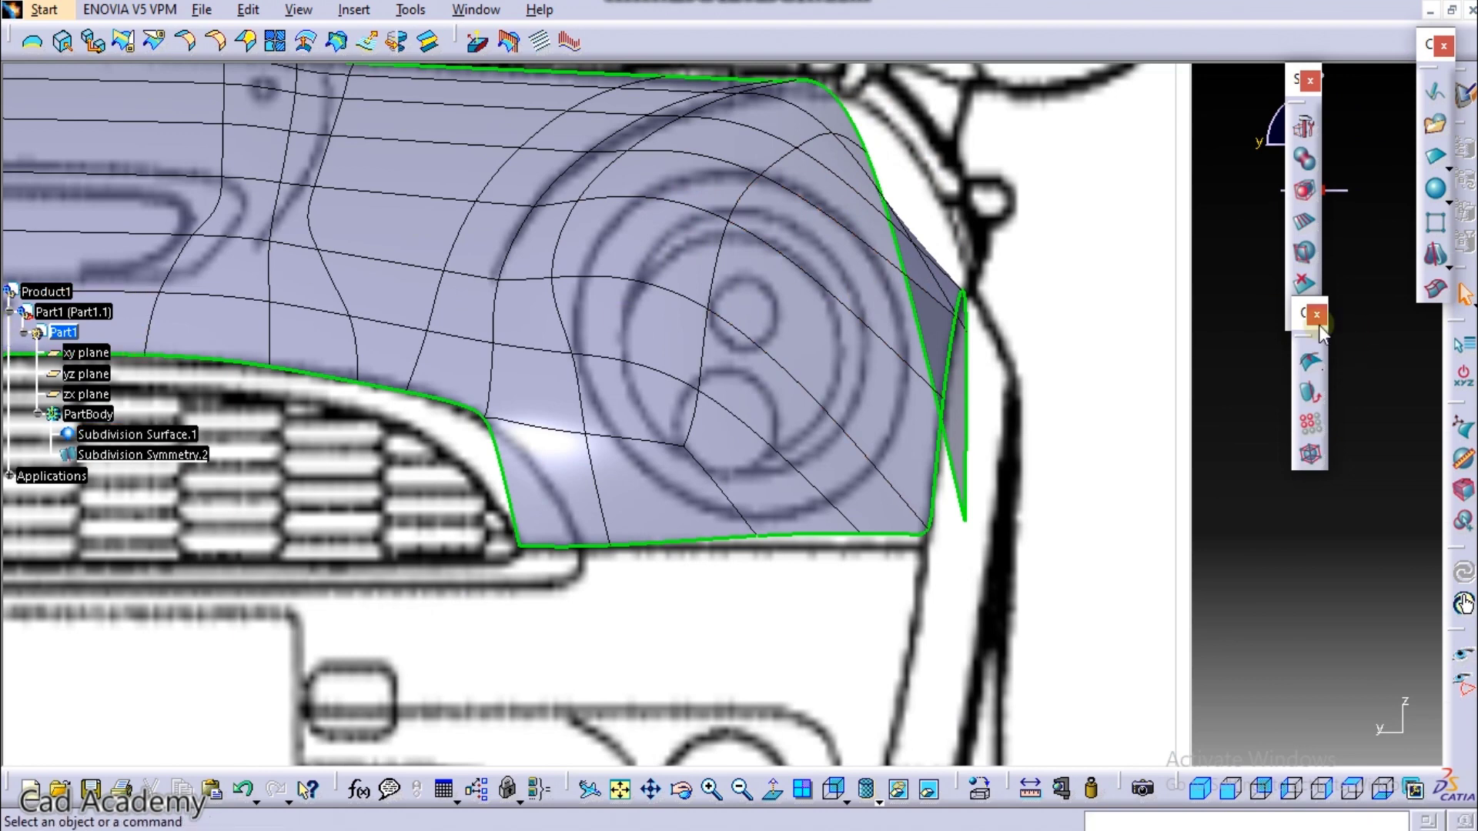
{"action": "left_click", "coordinate": [1306, 223]}
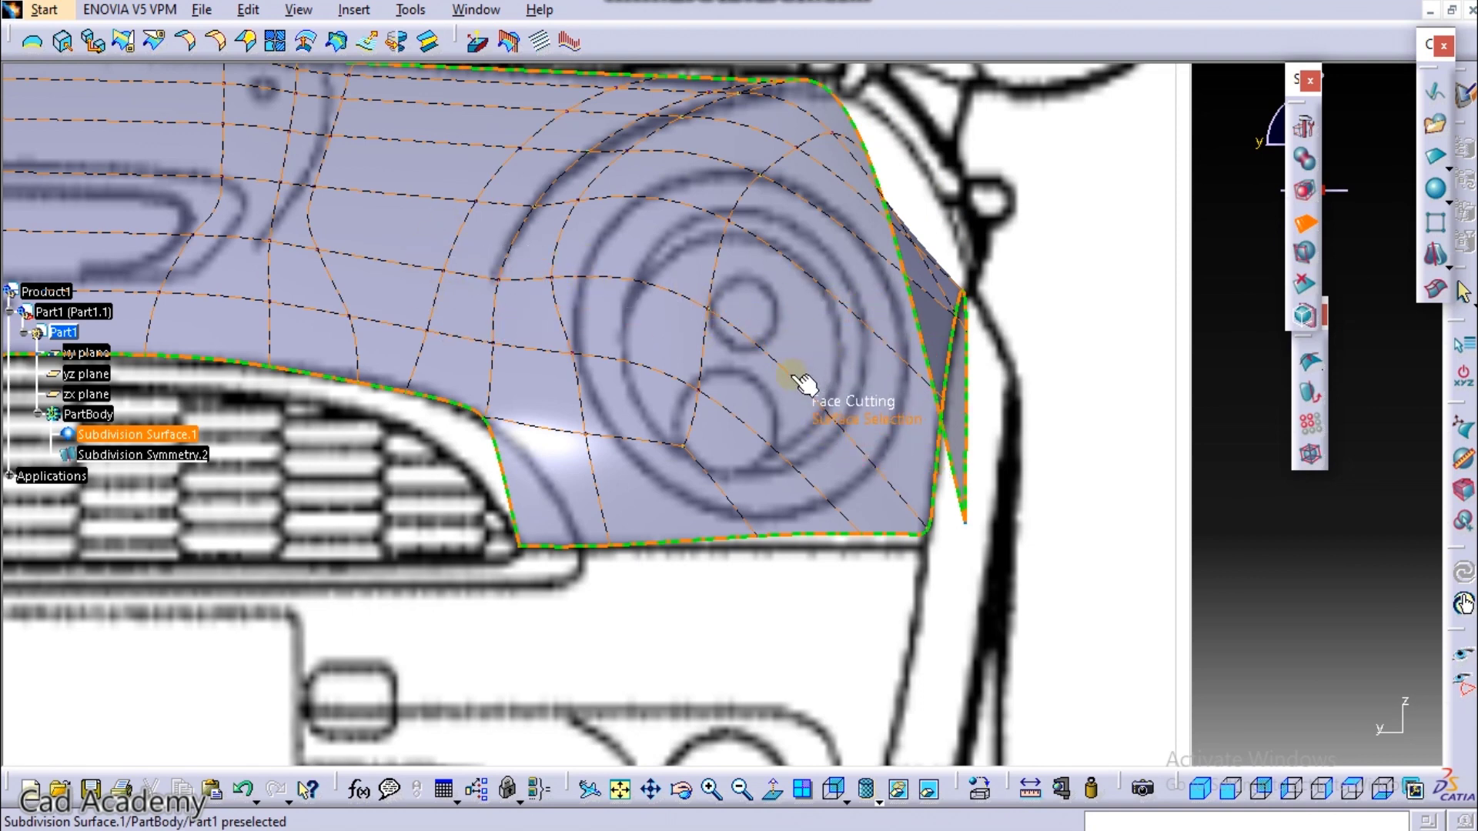
{"action": "left_click", "coordinate": [808, 344]}
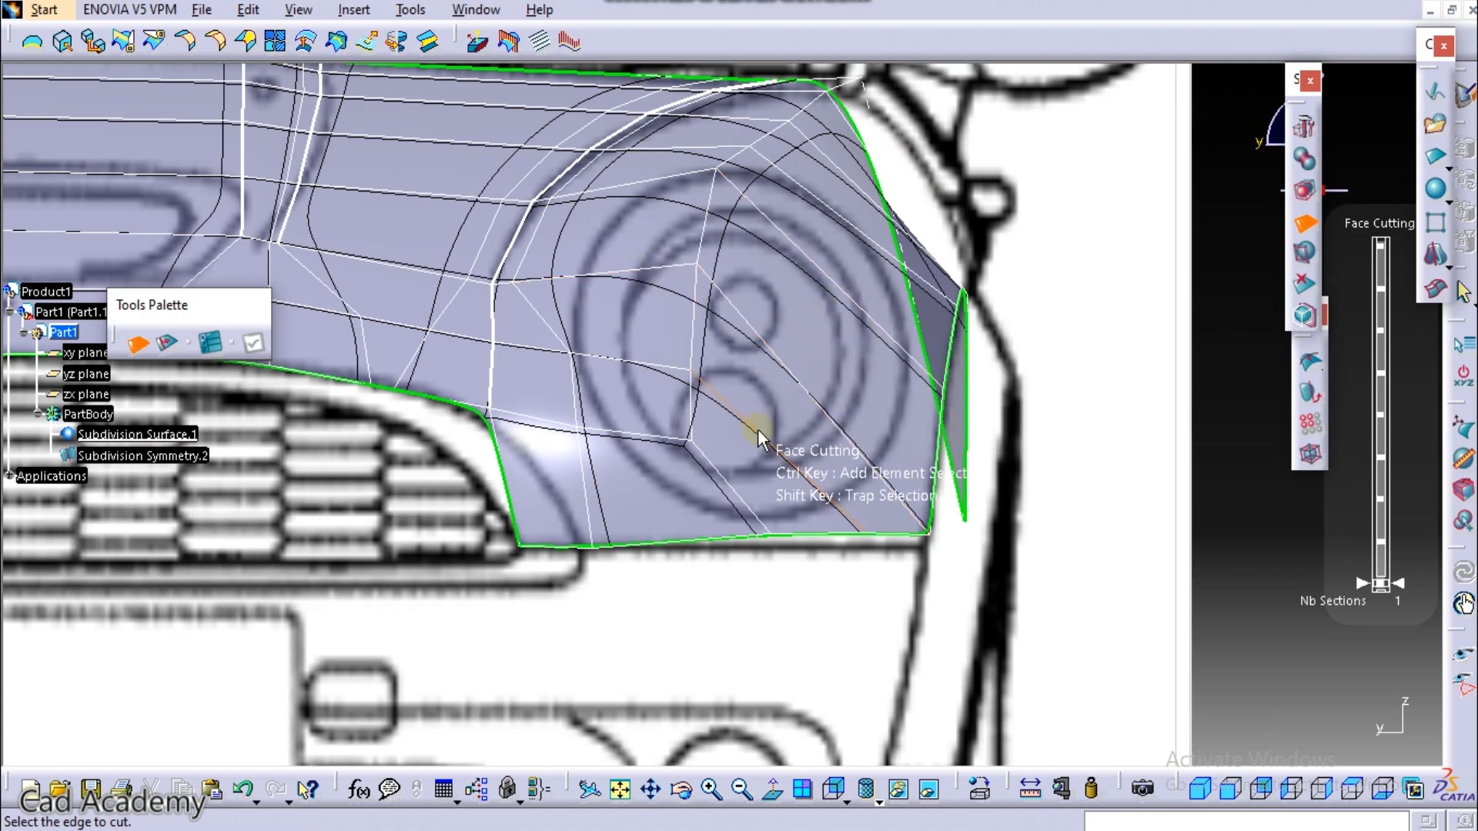
{"action": "left_click", "coordinate": [800, 397]}
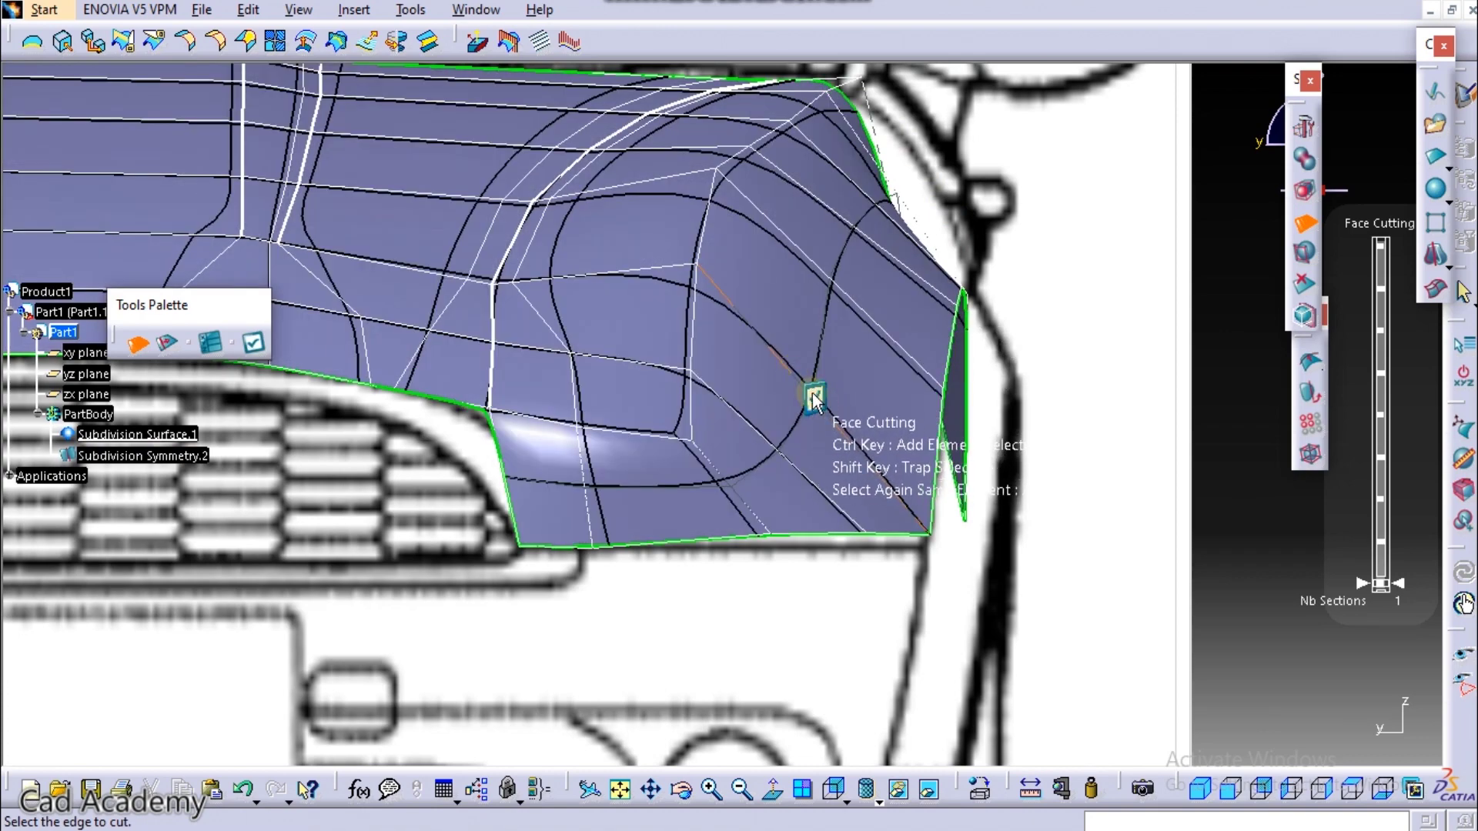
{"action": "left_click", "coordinate": [808, 392]}
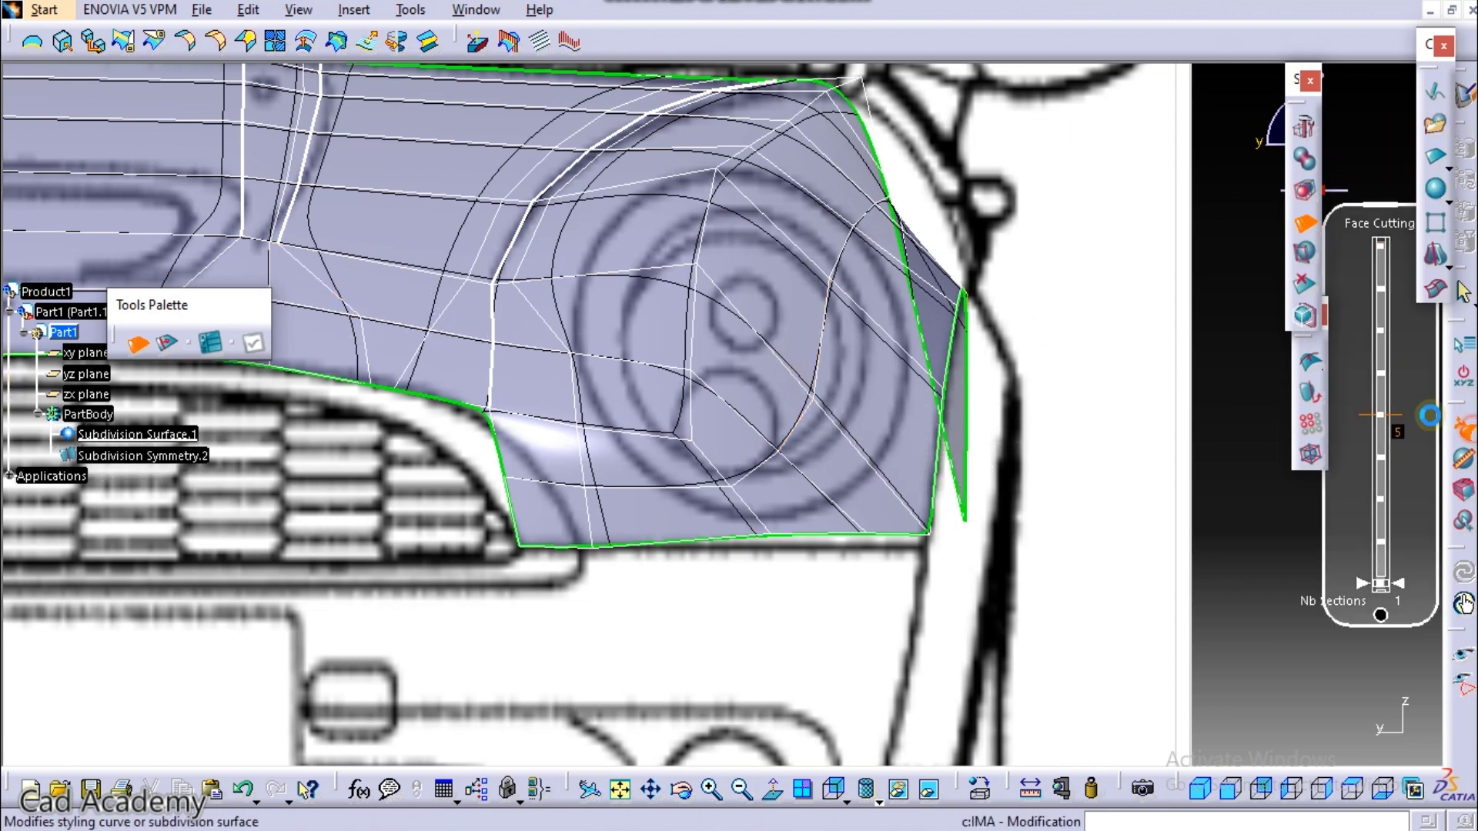
Step: Translate the new edge row around the headlight outward with Modification to follow the fender outline in the front blueprint
{"action": "left_click", "coordinate": [1430, 416]}
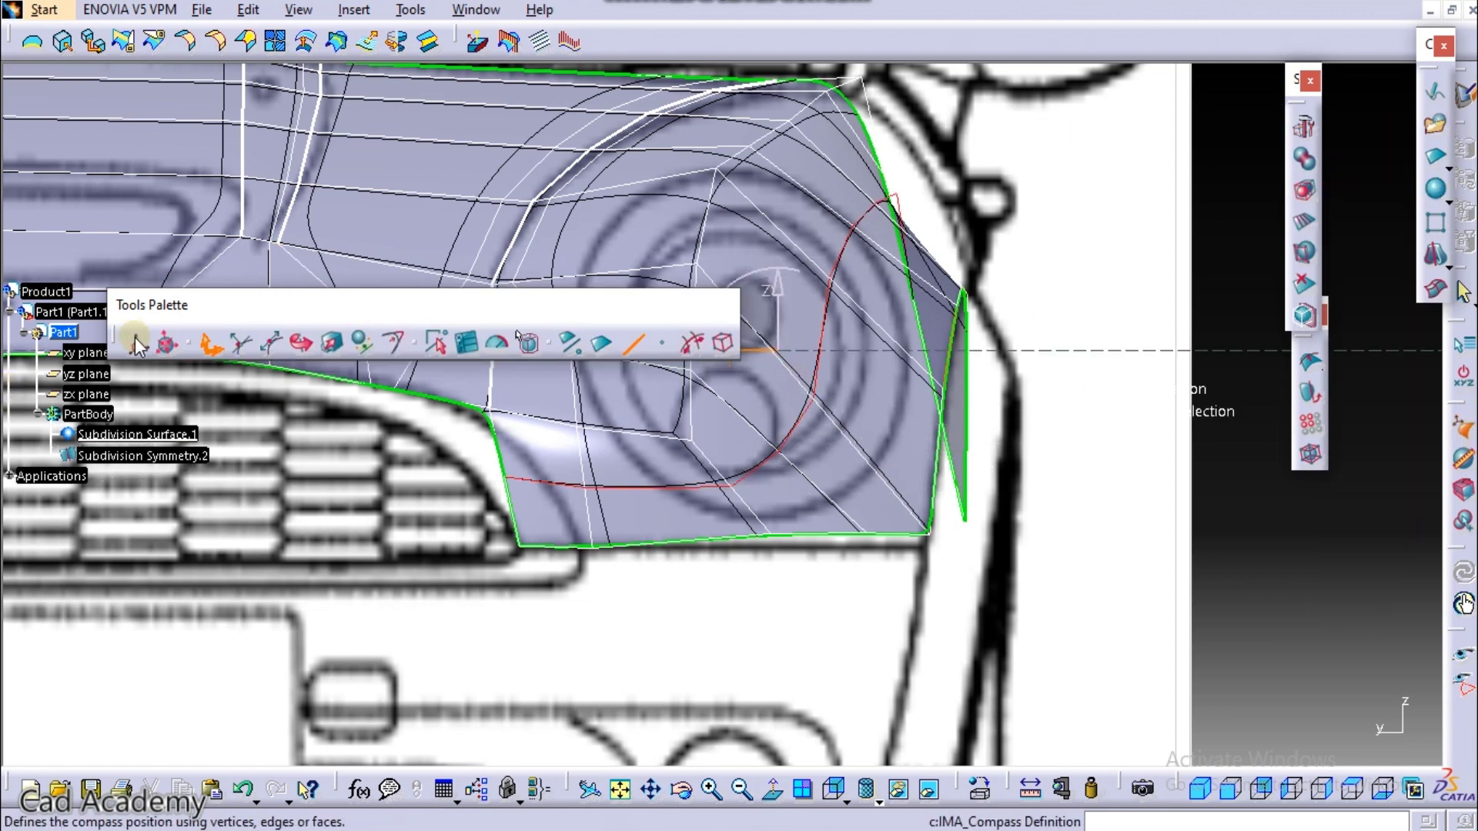
{"action": "middle_click_drag", "start_coordinate": [891, 445], "coordinate": [818, 509]}
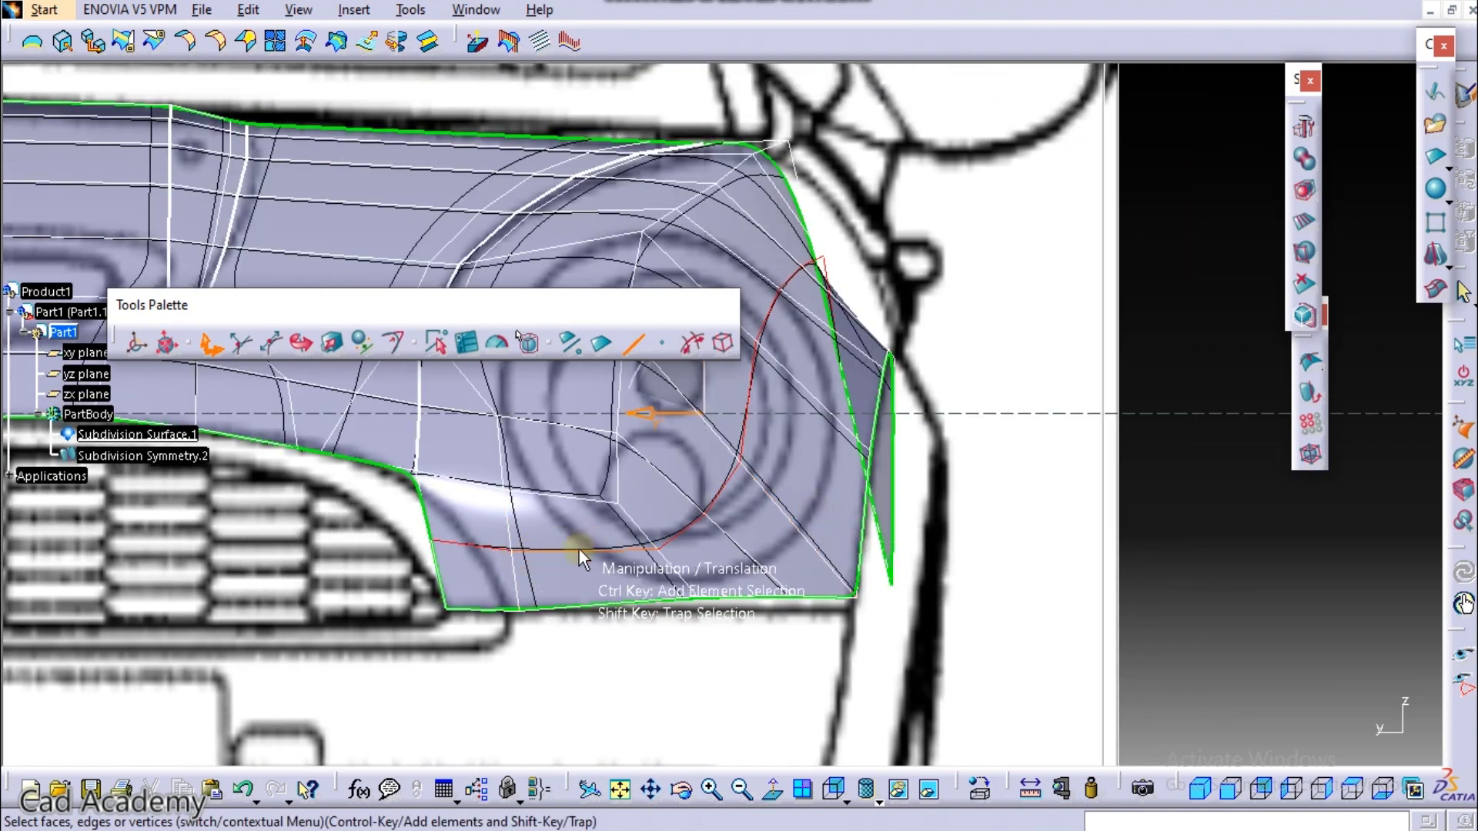
{"action": "left_click", "coordinate": [566, 551], "text": "ctrl"}
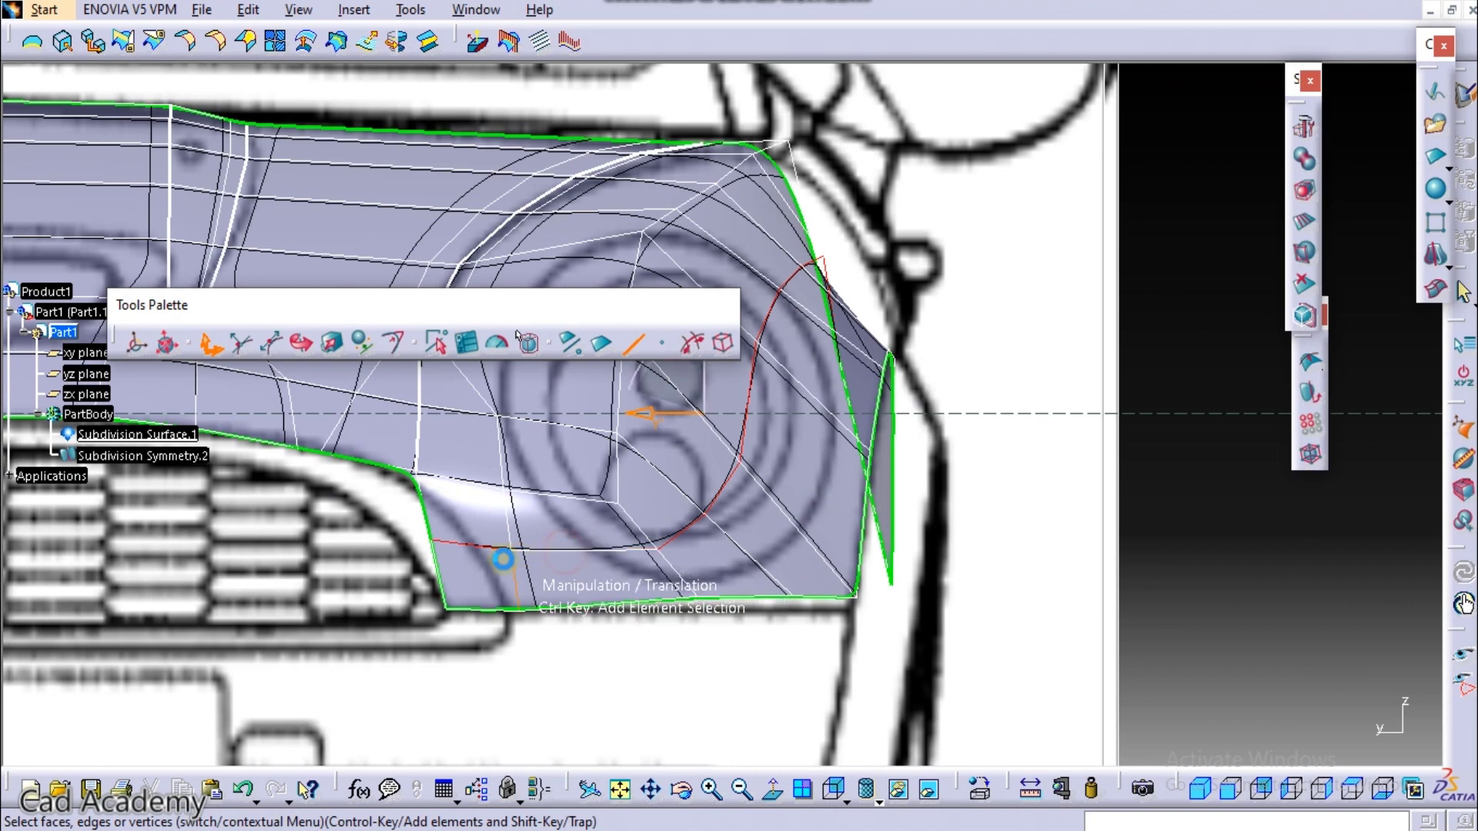
{"action": "middle_click_drag", "start_coordinate": [668, 524], "coordinate": [735, 553]}
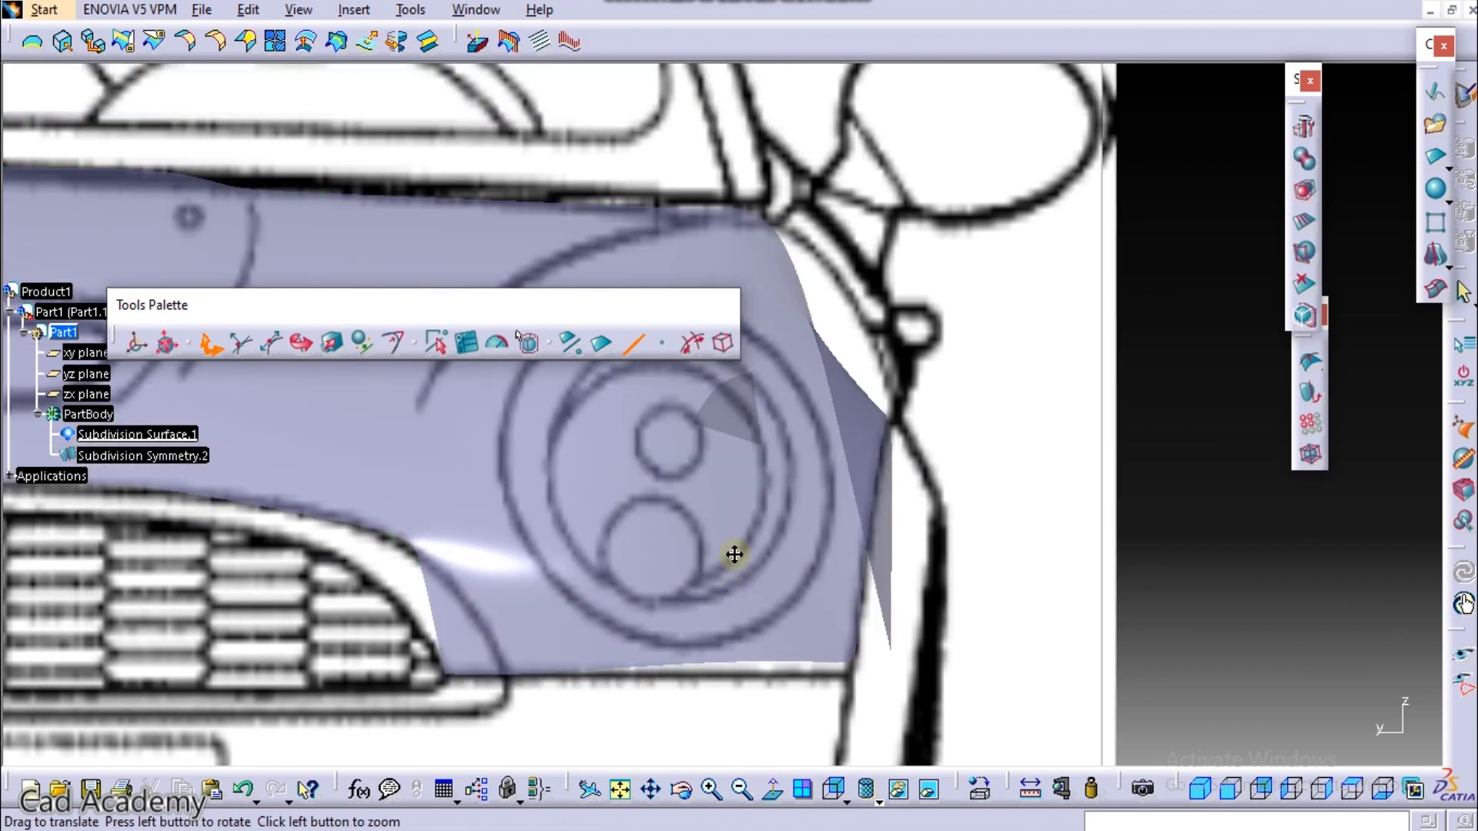
{"action": "left_click_drag", "start_coordinate": [743, 420], "coordinate": [797, 390]}
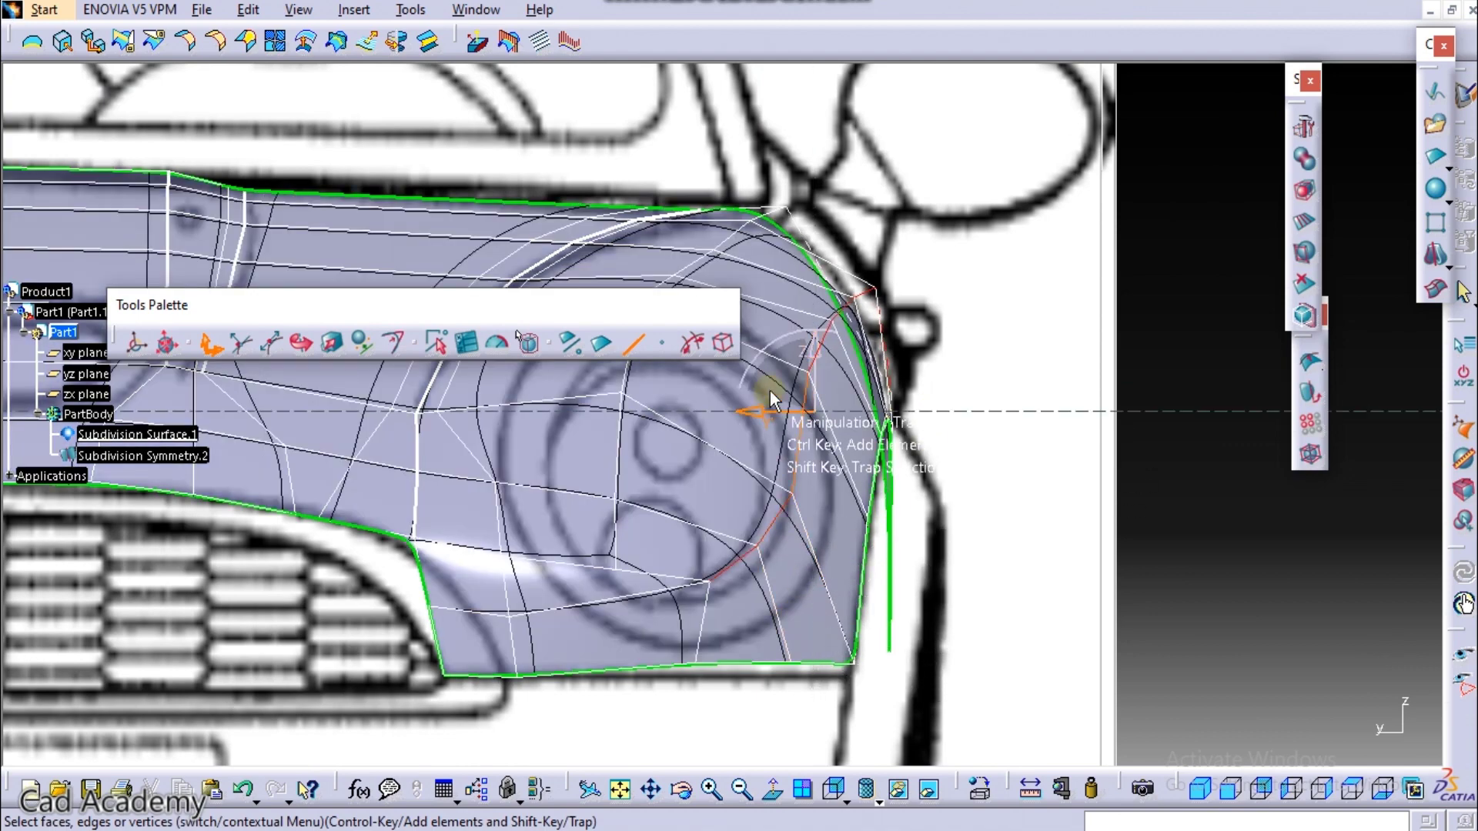
{"action": "left_click_drag", "start_coordinate": [785, 386], "coordinate": [786, 391]}
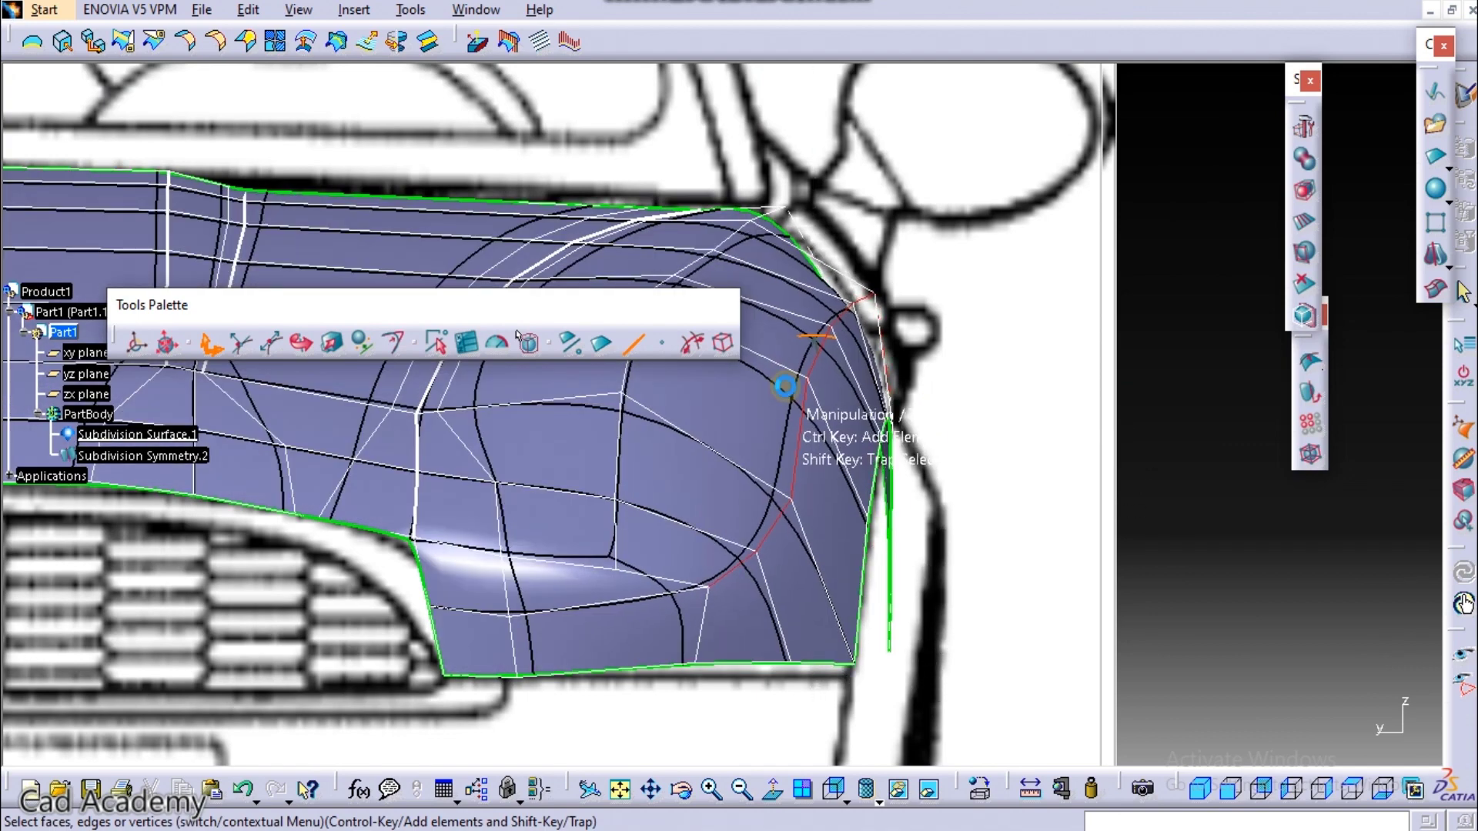
{"action": "left_click_drag", "start_coordinate": [786, 465], "coordinate": [637, 423]}
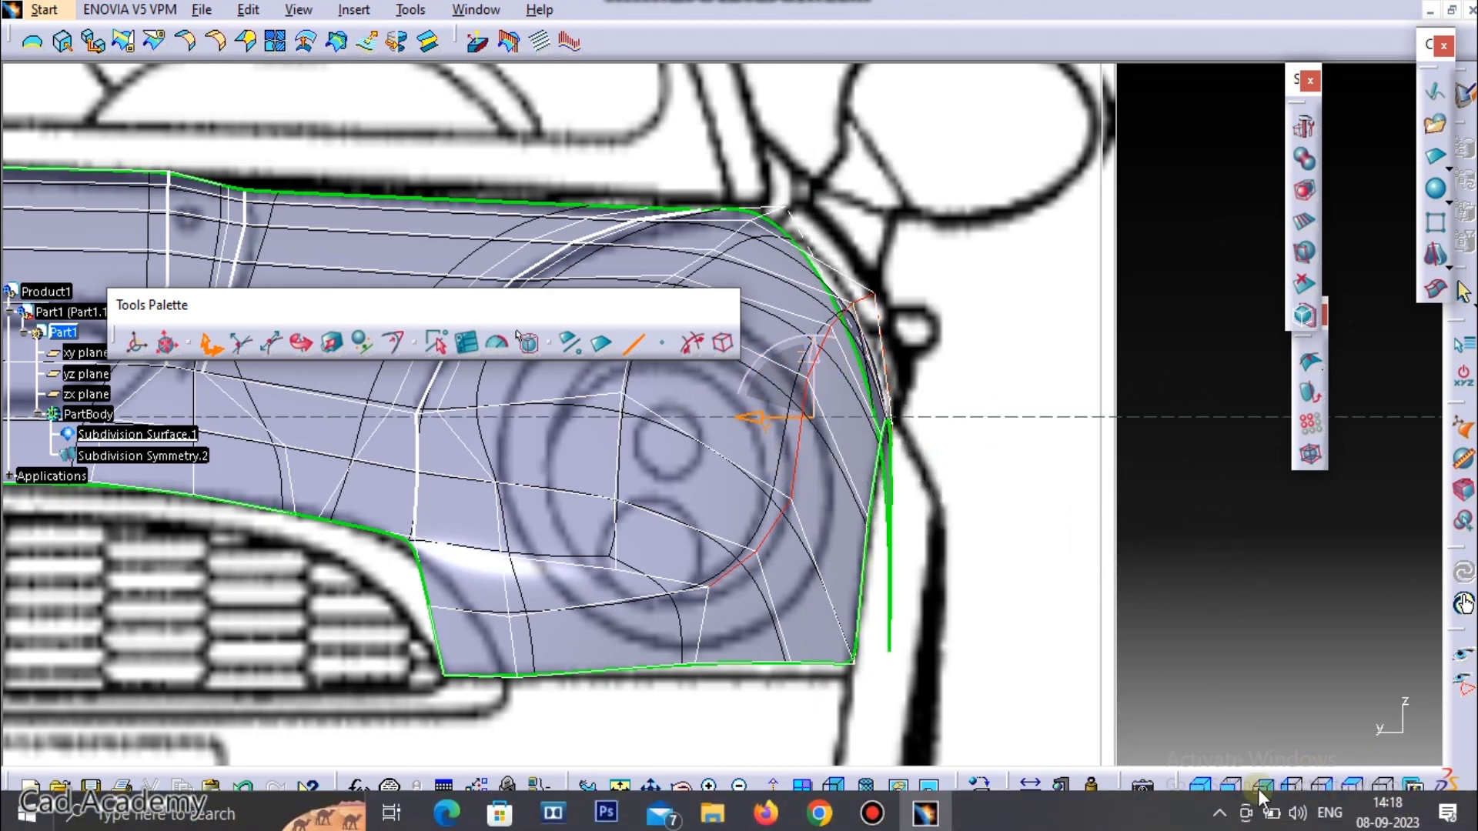
Step: Examine the reshaped hood corner against the blueprints in the left and top views
{"action": "left_click", "coordinate": [1292, 787]}
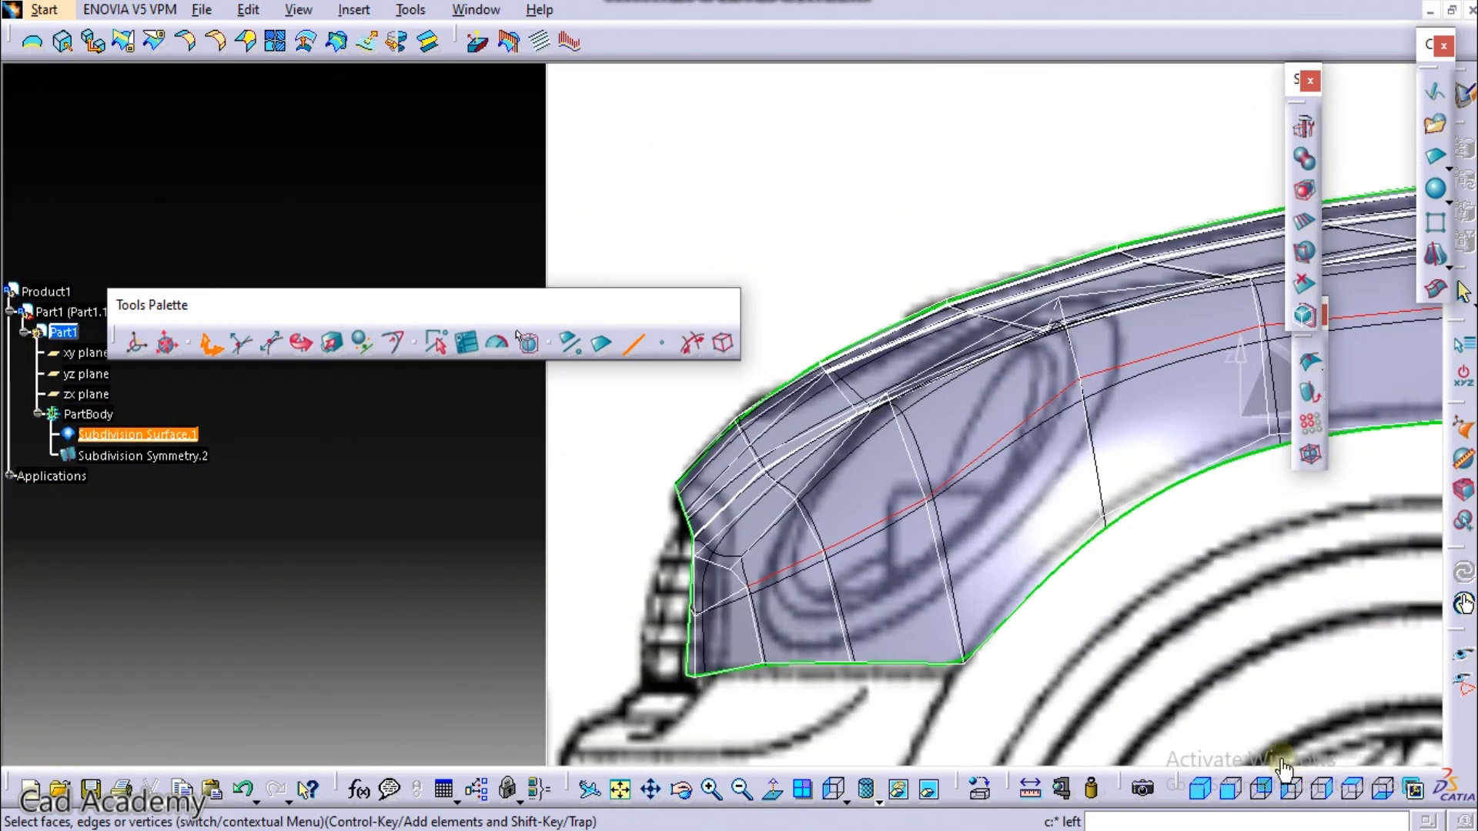
{"action": "middle_click_drag", "start_coordinate": [831, 439], "coordinate": [423, 385]}
{"action": "middle_click_drag", "start_coordinate": [829, 465], "coordinate": [663, 528]}
{"action": "left_click", "coordinate": [663, 528]}
{"action": "middle_click_drag", "start_coordinate": [663, 528], "coordinate": [693, 562]}
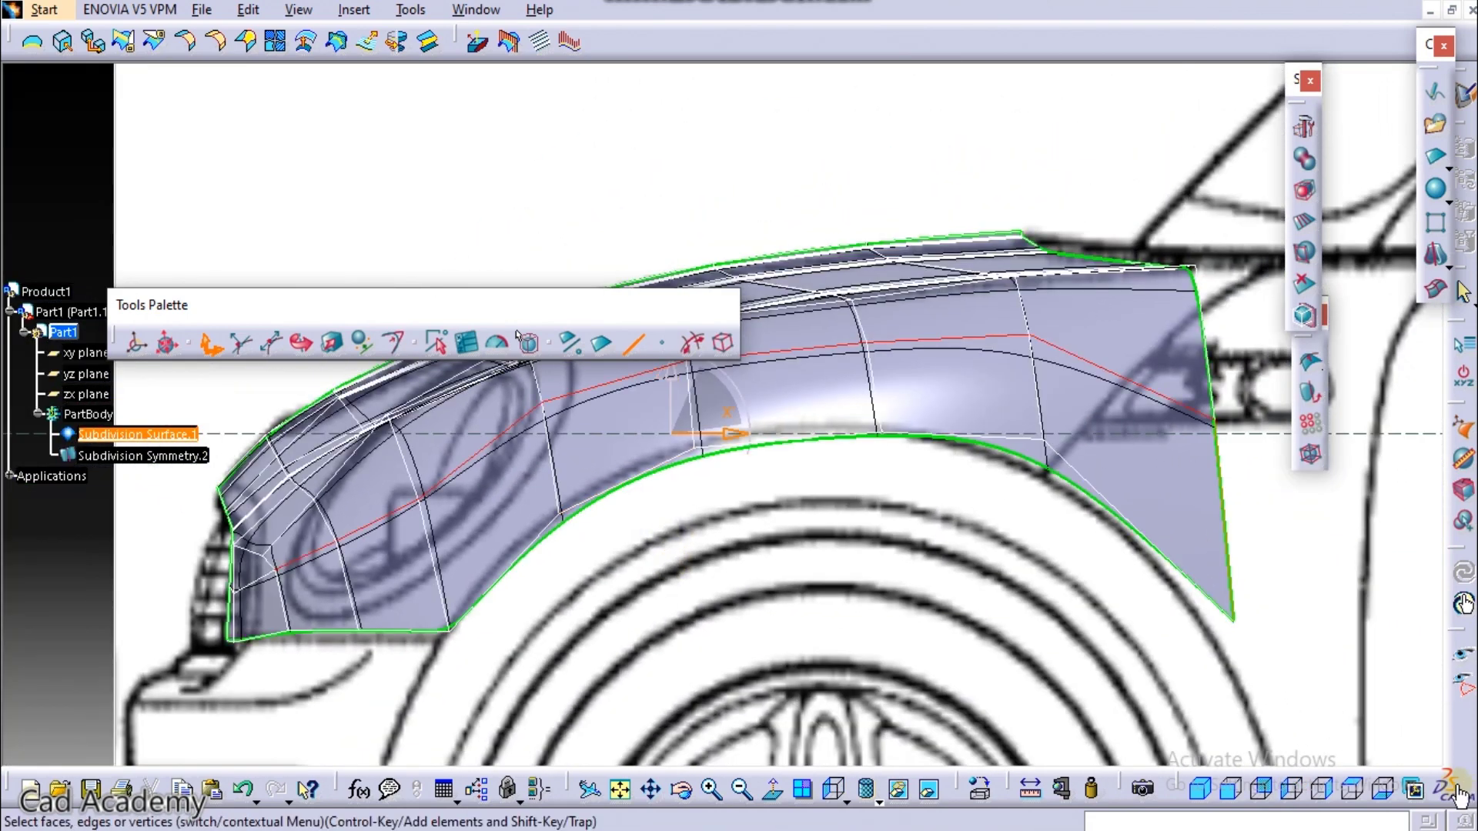
{"action": "left_click", "coordinate": [1354, 774]}
{"action": "middle_click_drag", "start_coordinate": [932, 473], "coordinate": [975, 635]}
{"action": "middle_click_drag", "start_coordinate": [927, 507], "coordinate": [907, 331]}
{"action": "left_click", "coordinate": [907, 331]}
{"action": "middle_click_drag", "start_coordinate": [907, 331], "coordinate": [920, 423]}
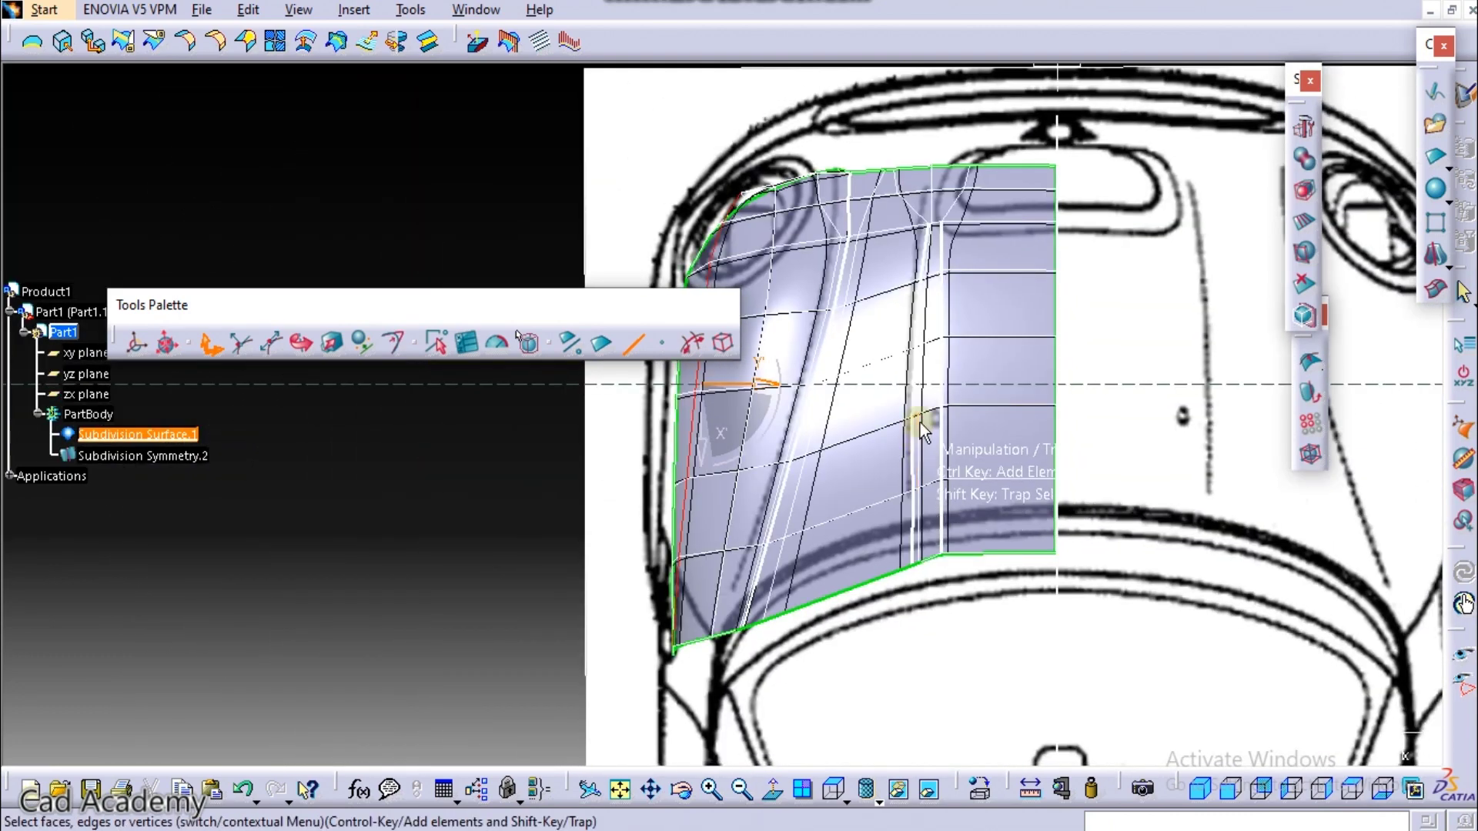
{"action": "middle_click_drag", "start_coordinate": [885, 542], "coordinate": [865, 640]}
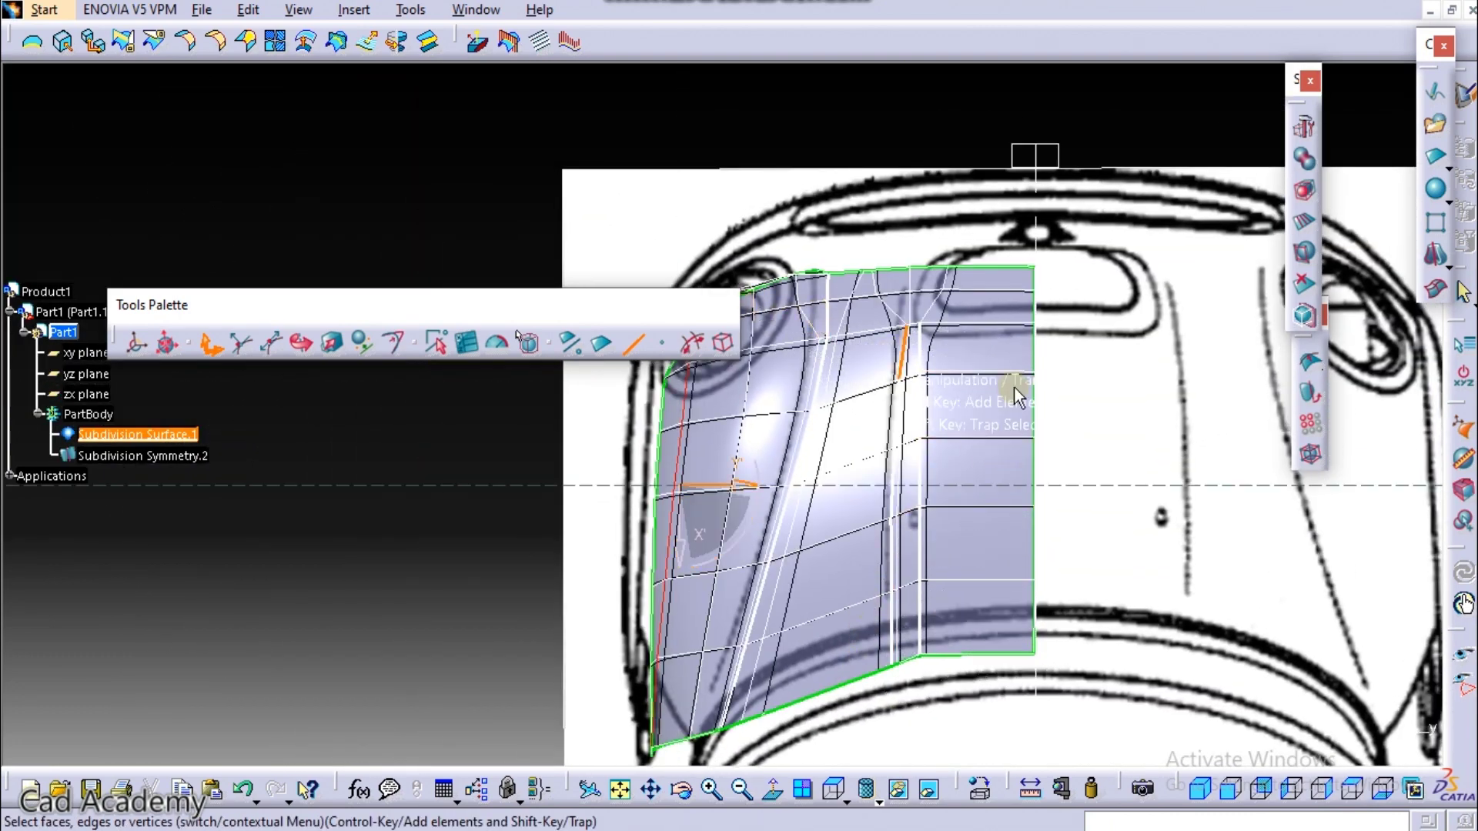
{"action": "mouse_move", "coordinate": [1149, 441]}
{"action": "middle_mouse_down"}
{"action": "mouse_move", "coordinate": [1207, 279]}
{"action": "mouse_move", "coordinate": [921, 485]}
{"action": "mouse_move", "coordinate": [963, 287]}
{"action": "mouse_move", "coordinate": [897, 495]}
{"action": "mouse_move", "coordinate": [991, 586]}
{"action": "mouse_move", "coordinate": [973, 532]}
{"action": "middle_mouse_up"}
{"action": "middle_click_drag", "start_coordinate": [584, 616], "coordinate": [668, 588]}
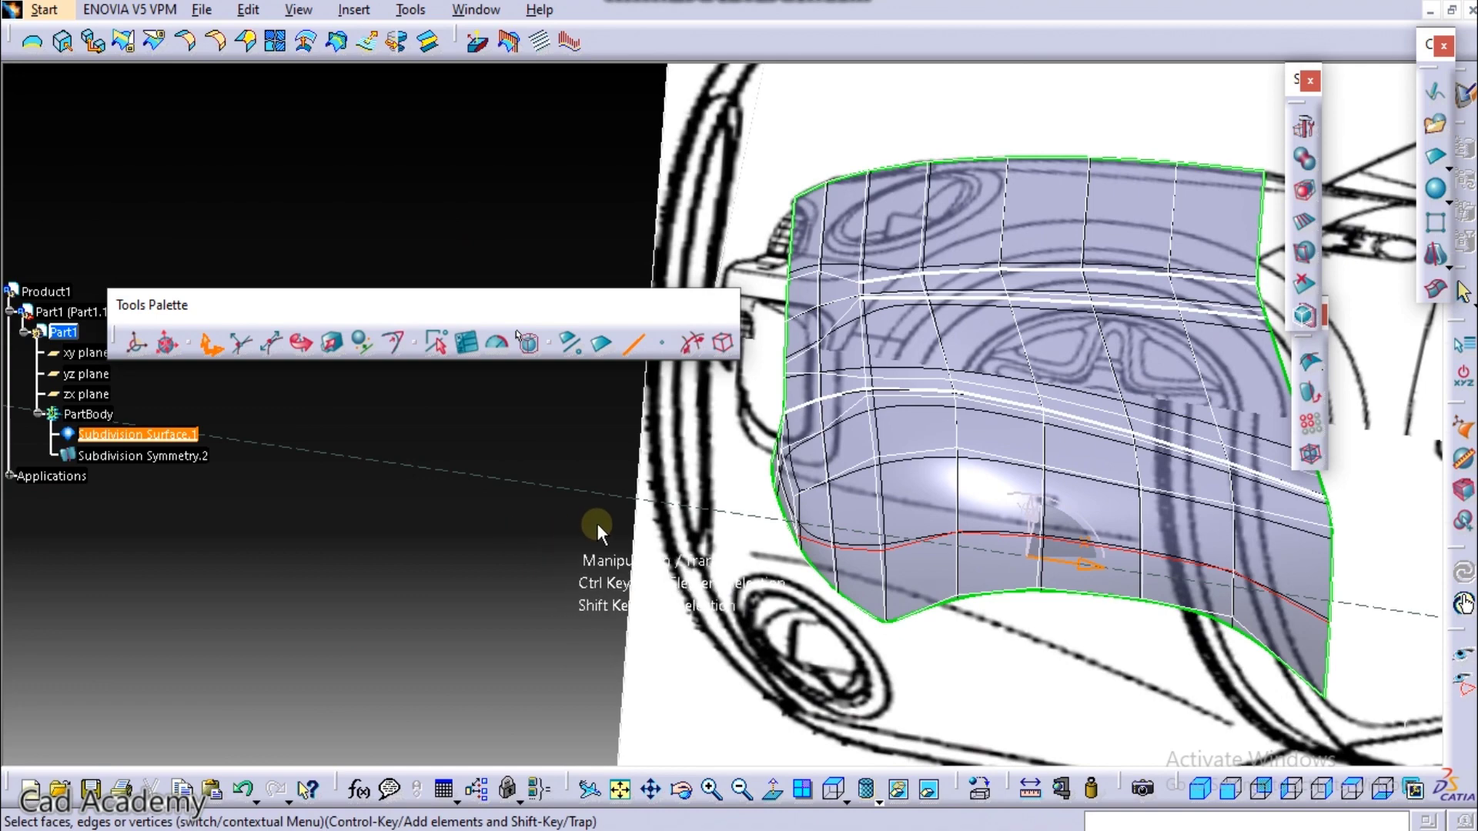
Step: Leave the surface modification, activate Product1 and show the top blueprint in the standard top view
{"action": "key", "text": "Escape"}
{"action": "left_click", "coordinate": [678, 548]}
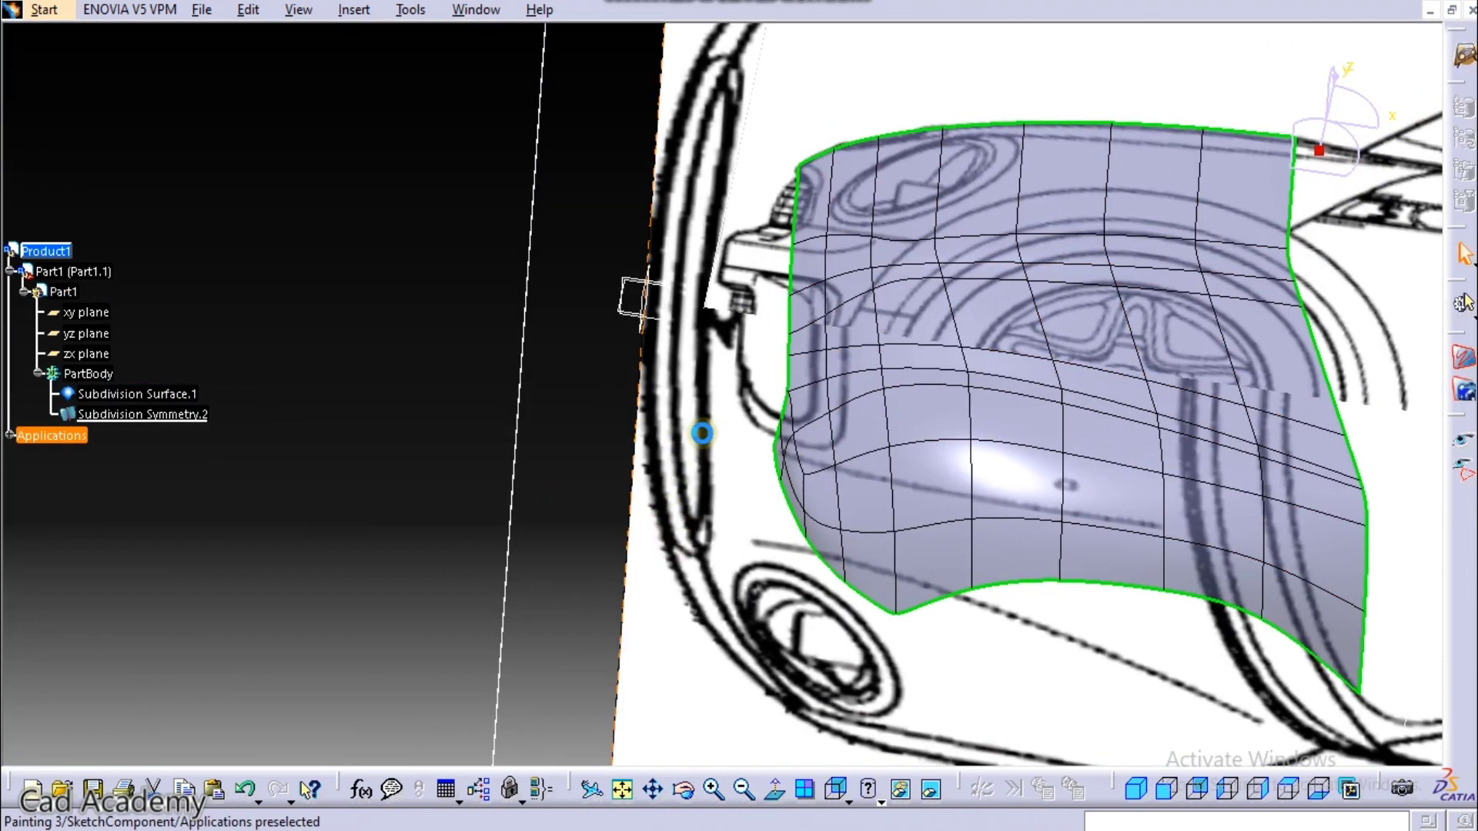
{"action": "middle_click_drag", "start_coordinate": [700, 432], "coordinate": [739, 589]}
{"action": "left_click", "coordinate": [1293, 791]}
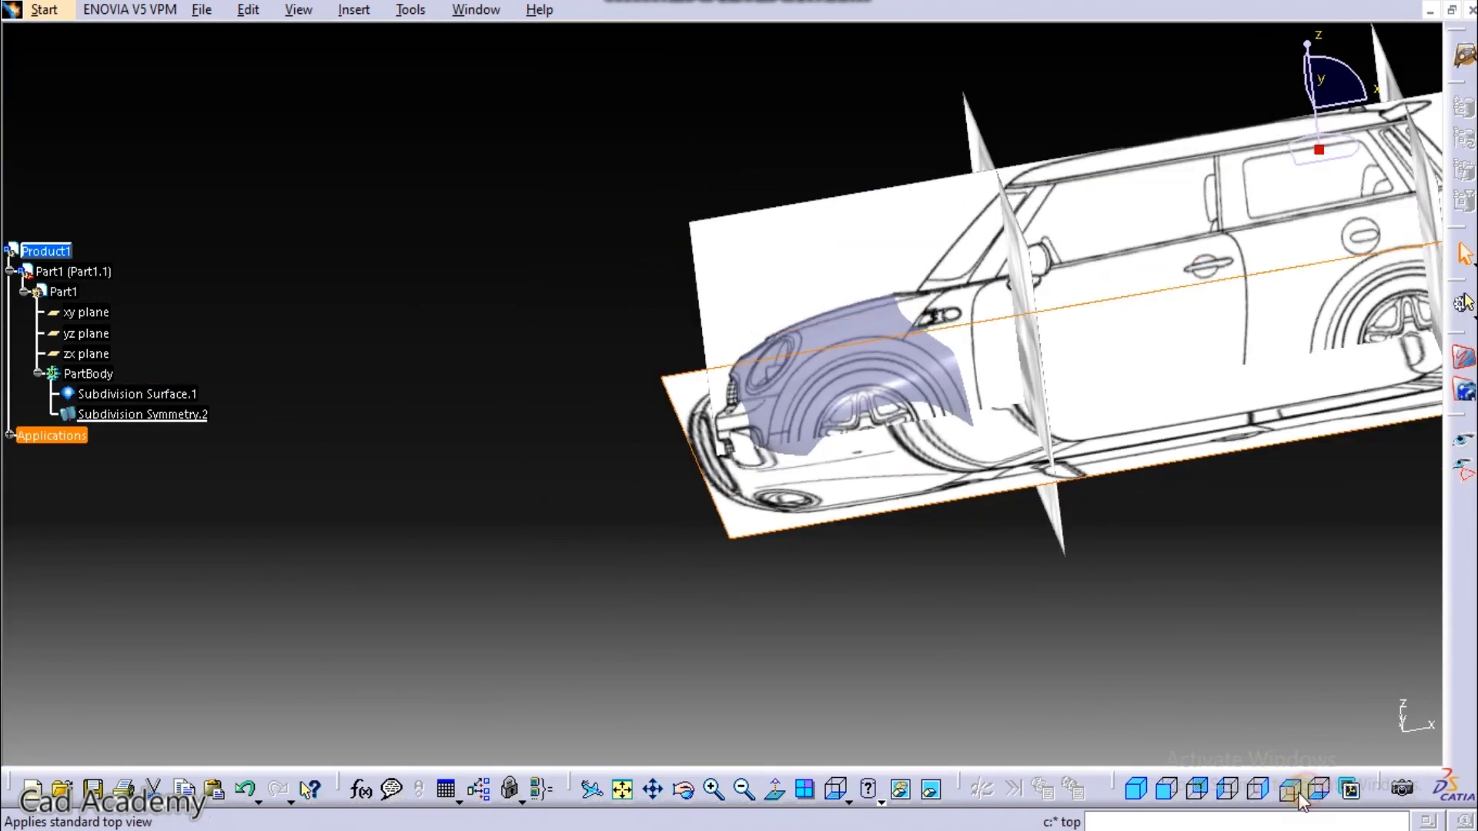
{"action": "middle_click_drag", "start_coordinate": [939, 523], "coordinate": [871, 185]}
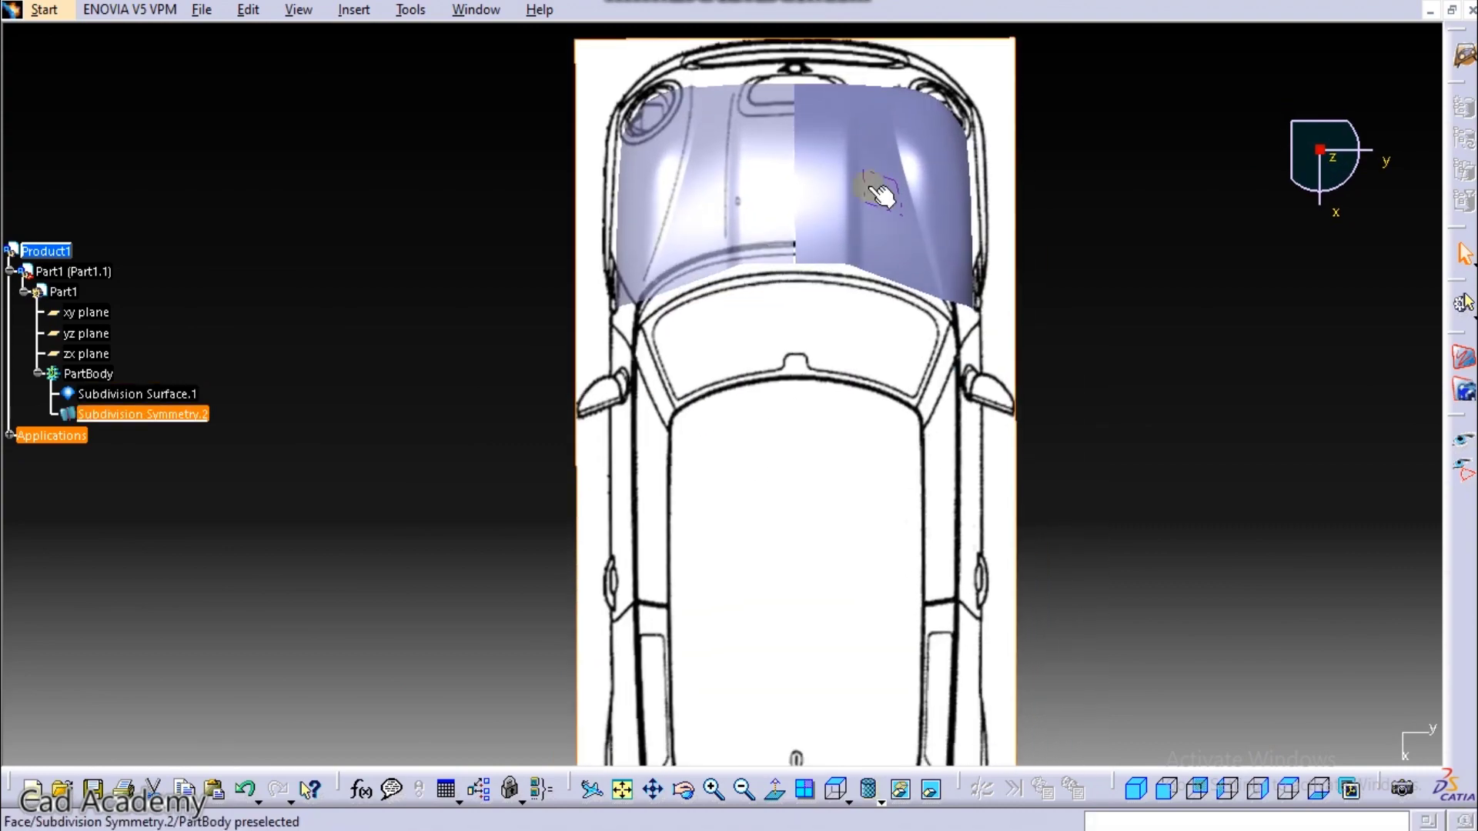
{"action": "middle_click_drag", "start_coordinate": [602, 500], "coordinate": [627, 597], "text": "ctrl"}
{"action": "mouse_move", "coordinate": [772, 681]}
{"action": "middle_mouse_down"}
{"action": "mouse_move", "coordinate": [793, 652]}
{"action": "mouse_move", "coordinate": [960, 601]}
{"action": "mouse_move", "coordinate": [1023, 330]}
{"action": "mouse_move", "coordinate": [690, 502]}
{"action": "mouse_move", "coordinate": [782, 510]}
{"action": "mouse_move", "coordinate": [793, 454]}
{"action": "middle_mouse_up"}
{"action": "middle_click_drag", "start_coordinate": [793, 455], "coordinate": [811, 335], "text": "ctrl"}
{"action": "double_click", "coordinate": [796, 437]}
{"action": "mouse_move", "coordinate": [740, 451]}
{"action": "middle_mouse_down", "text": "ctrl"}
{"action": "mouse_move", "coordinate": [745, 505]}
{"action": "mouse_move", "coordinate": [792, 524]}
{"action": "mouse_move", "coordinate": [648, 466]}
{"action": "middle_mouse_up", "text": "ctrl"}
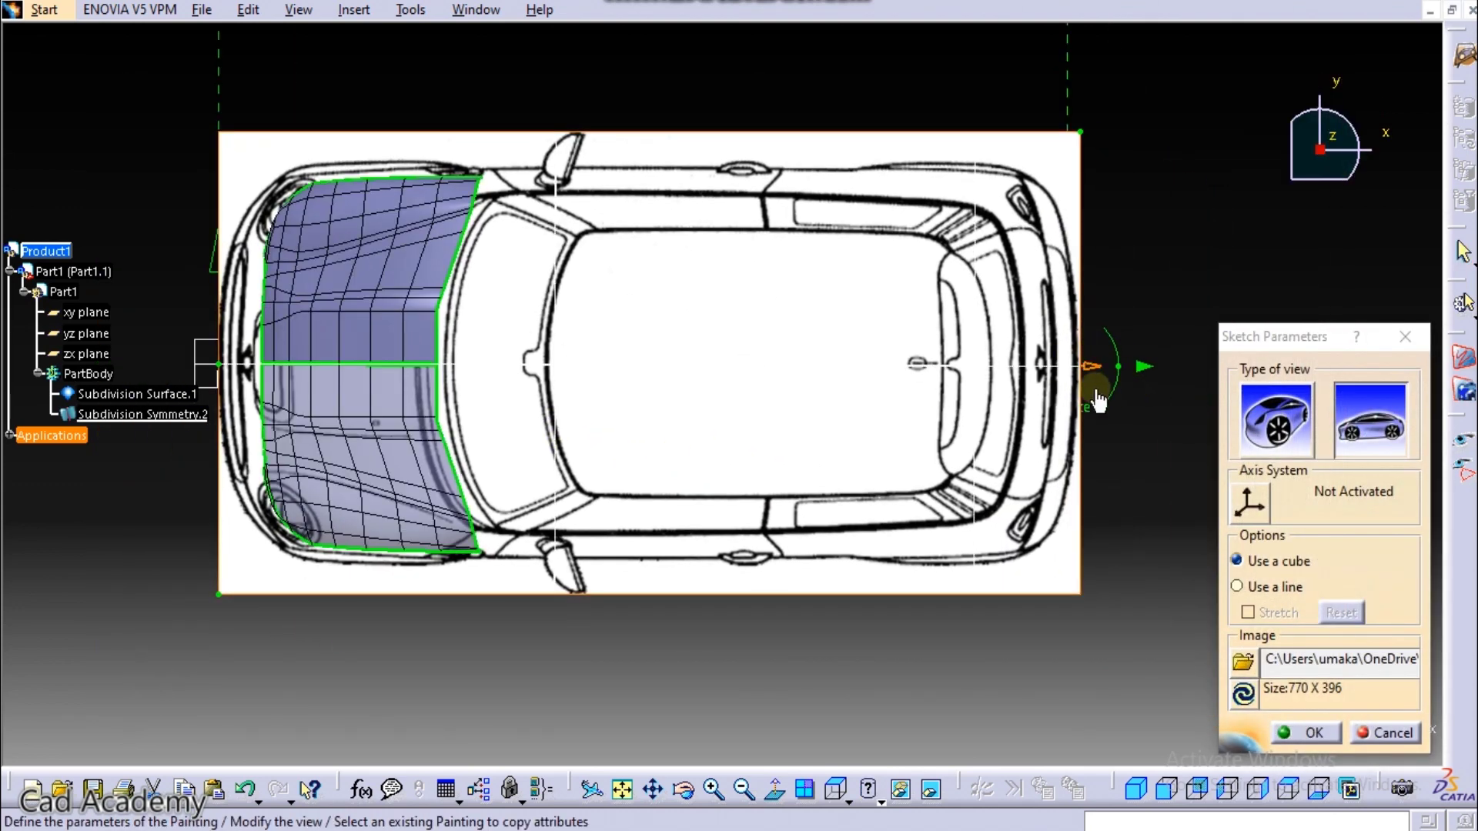
{"action": "left_click_drag", "start_coordinate": [247, 379], "coordinate": [213, 374]}
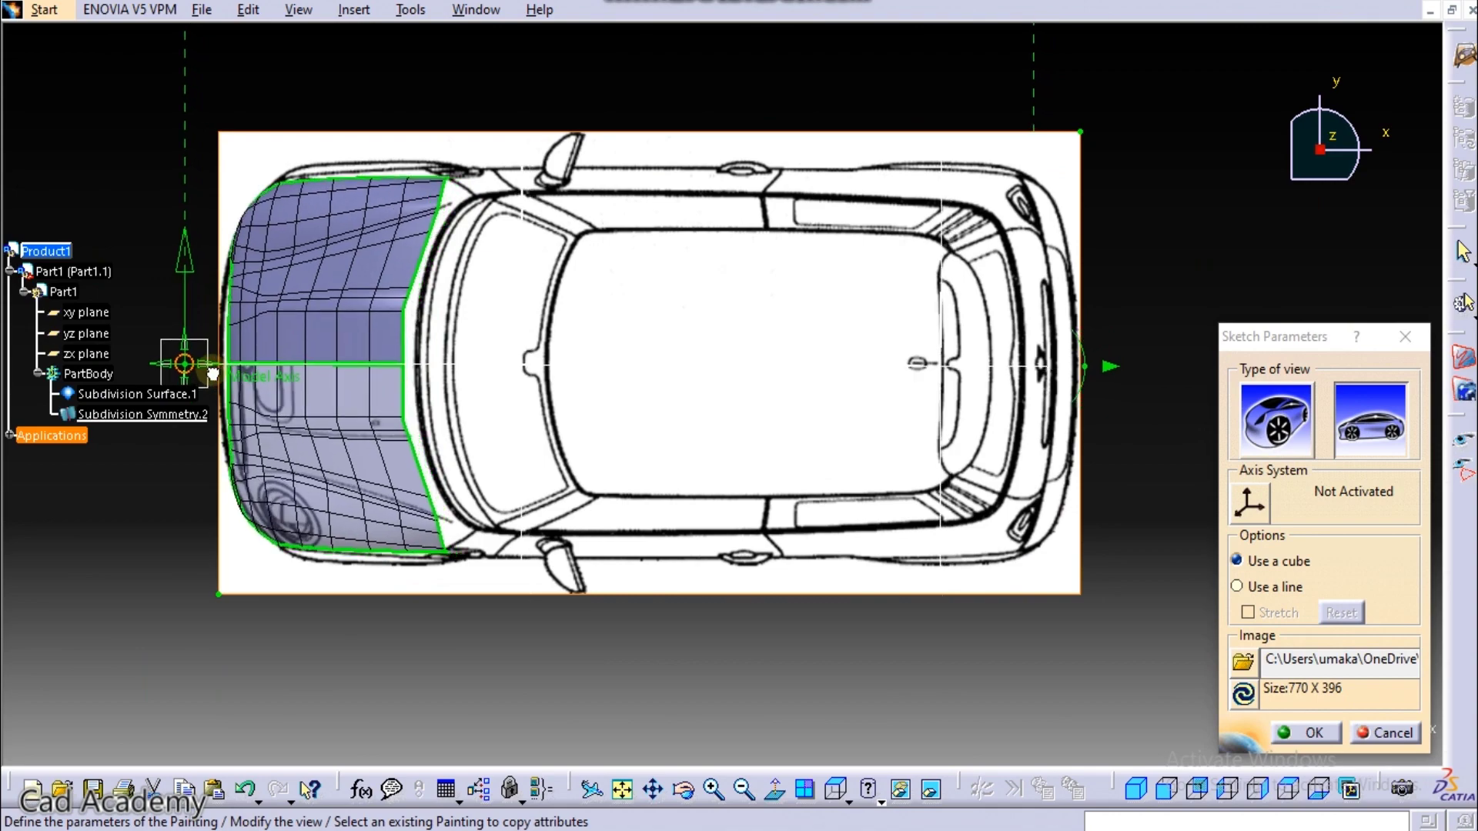
{"action": "key", "text": "Escape"}
Step: Open the top blueprint's sketch parameters and shift its origin slightly forward along the car's centre line
{"action": "middle_click_drag", "start_coordinate": [266, 424], "coordinate": [685, 440]}
{"action": "middle_click_drag", "start_coordinate": [685, 440], "coordinate": [685, 391], "text": "ctrl"}
{"action": "double_click", "coordinate": [596, 445]}
{"action": "middle_click_drag", "start_coordinate": [346, 413], "coordinate": [762, 416]}
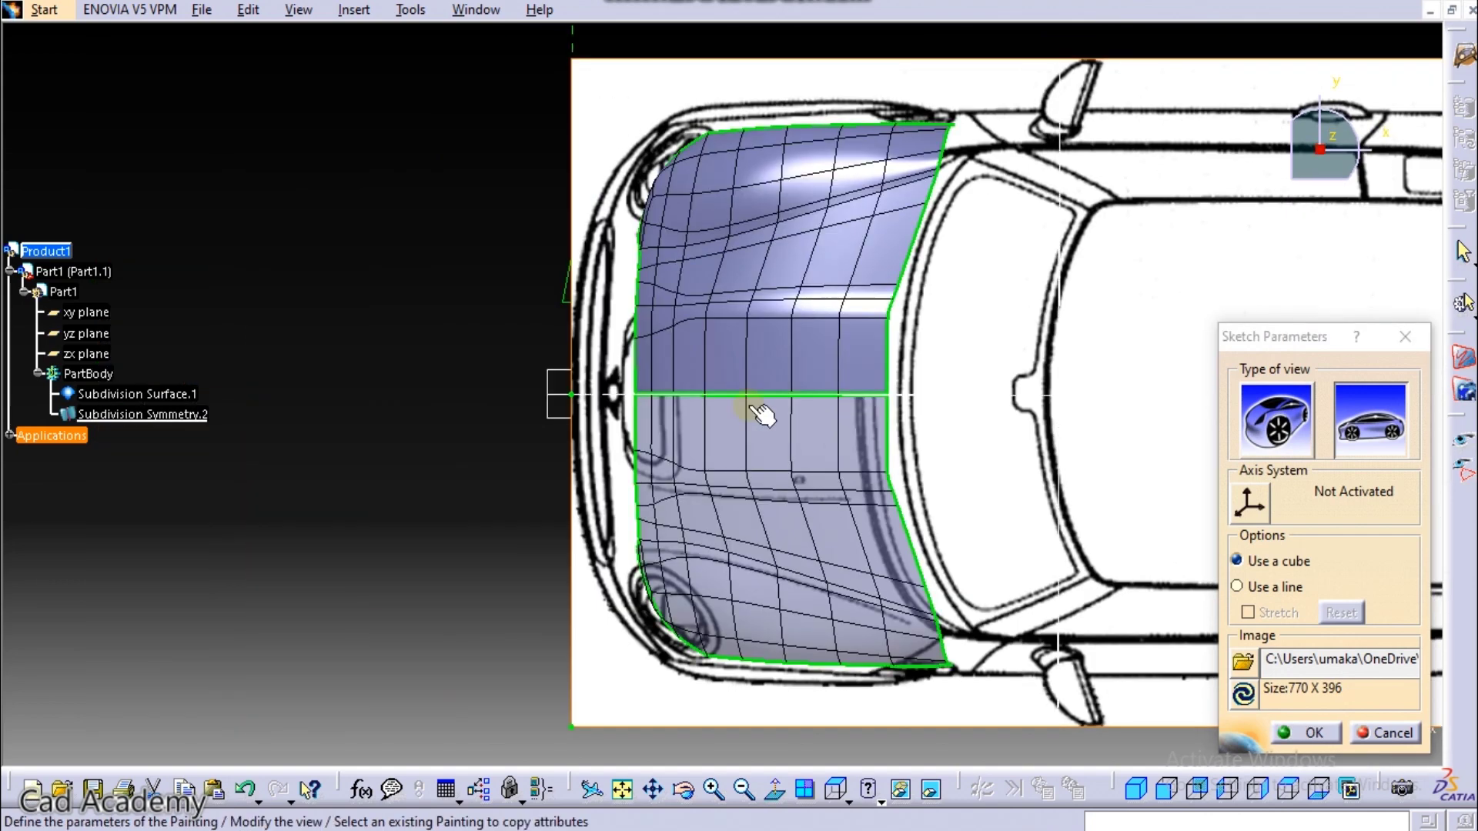
{"action": "mouse_move", "coordinate": [608, 405]}
{"action": "left_mouse_down"}
{"action": "mouse_move", "coordinate": [558, 418]}
{"action": "mouse_move", "coordinate": [584, 405]}
{"action": "left_mouse_up"}
Step: Fine-tune the top blueprint's origin along X until the hood's front edge meets the bumper lines, and accept the sketch parameters
{"action": "middle_click_drag", "start_coordinate": [583, 385], "coordinate": [576, 185]}
{"action": "middle_click_drag", "start_coordinate": [485, 383], "coordinate": [822, 383]}
{"action": "middle_click_drag", "start_coordinate": [822, 382], "coordinate": [825, 181]}
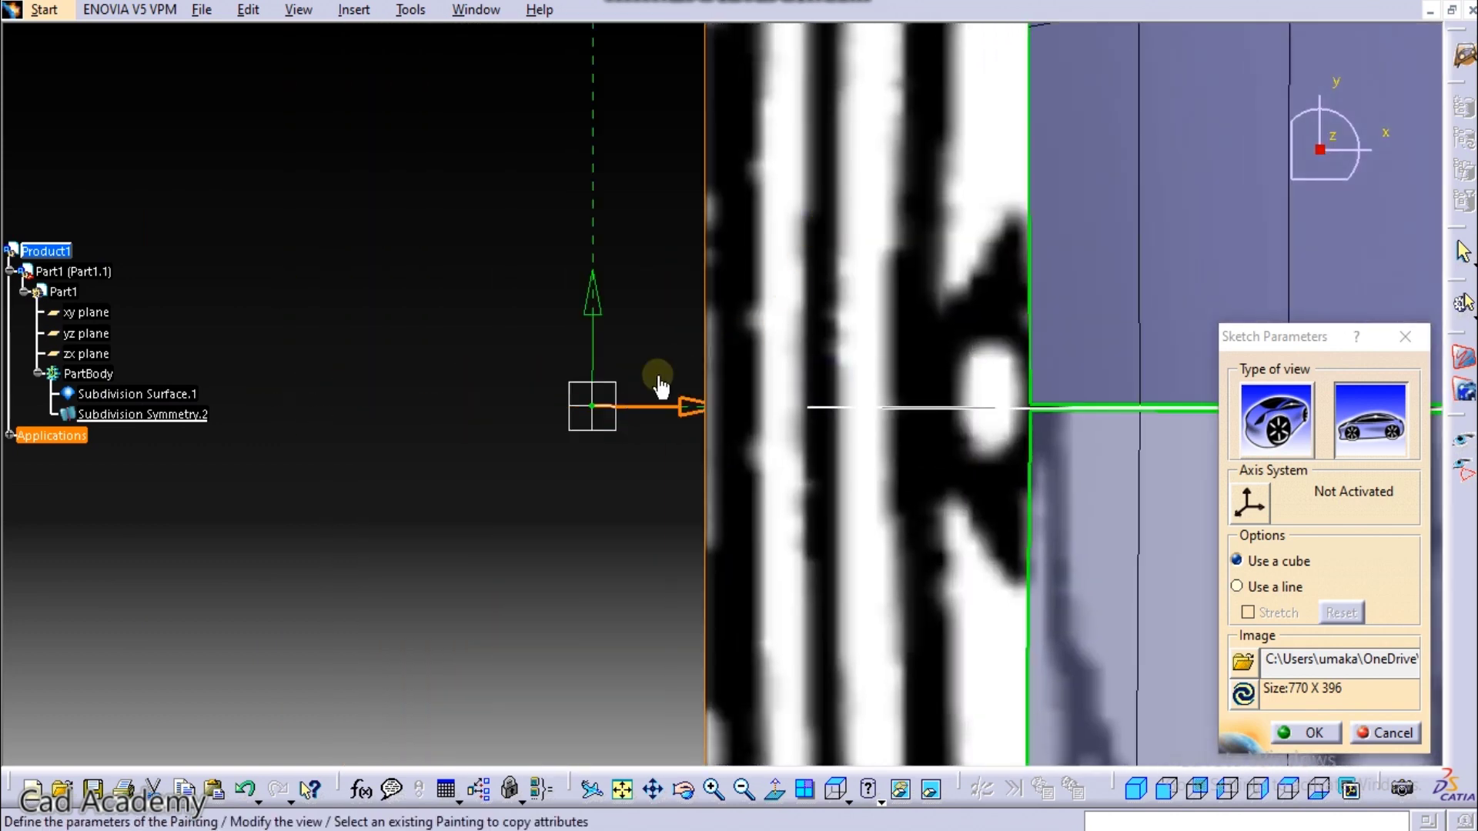
{"action": "left_click_drag", "start_coordinate": [620, 408], "coordinate": [516, 401]}
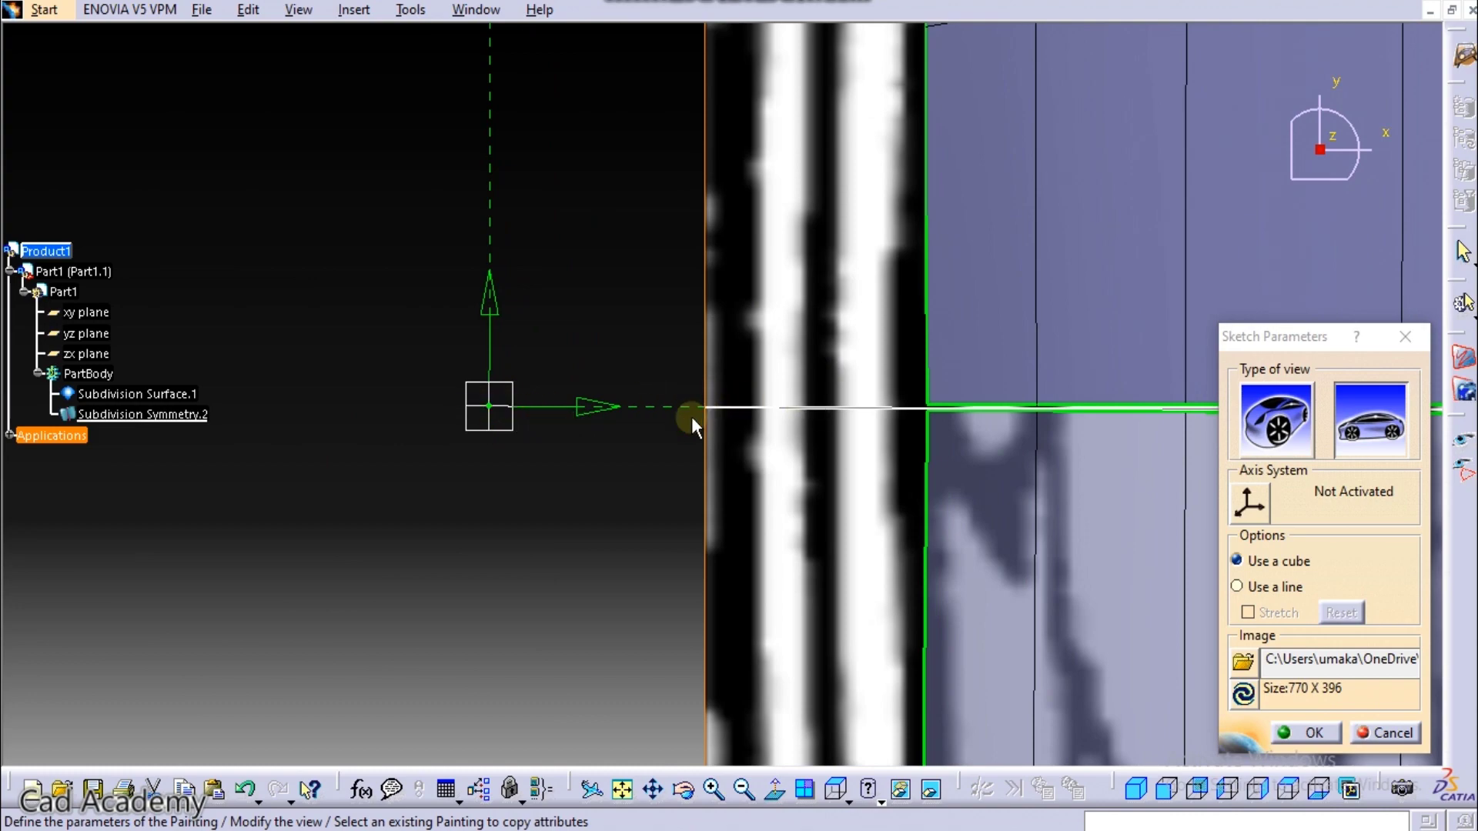
{"action": "scroll", "coordinate": [715, 363], "scroll_direction": "up", "scroll_amount": 1}
{"action": "middle_click_drag", "start_coordinate": [693, 323], "coordinate": [731, 632]}
{"action": "middle_click_drag", "start_coordinate": [1039, 442], "coordinate": [504, 435]}
{"action": "middle_click_drag", "start_coordinate": [504, 434], "coordinate": [519, 644]}
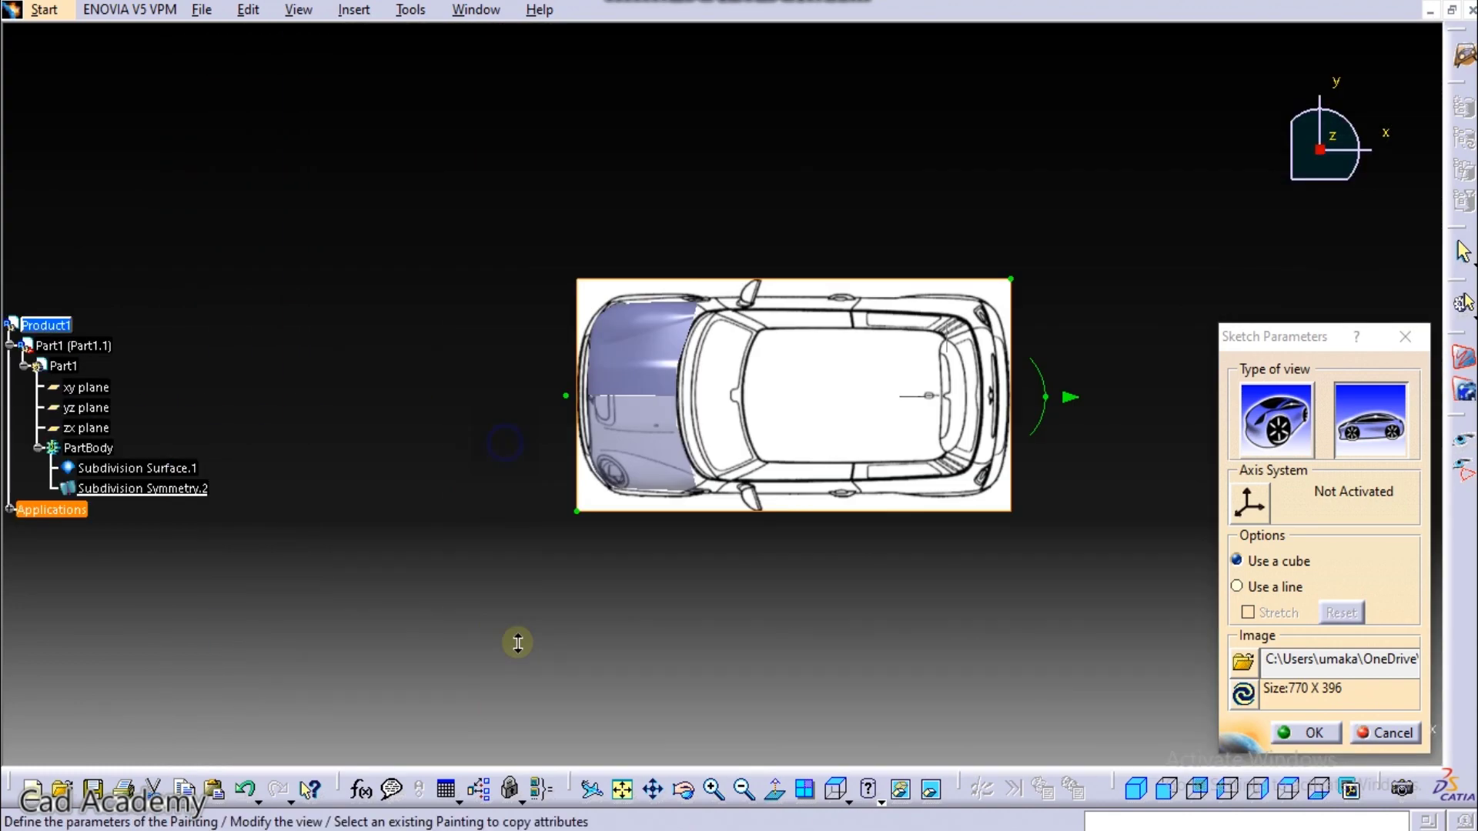
{"action": "middle_click_drag", "start_coordinate": [743, 516], "coordinate": [563, 262]}
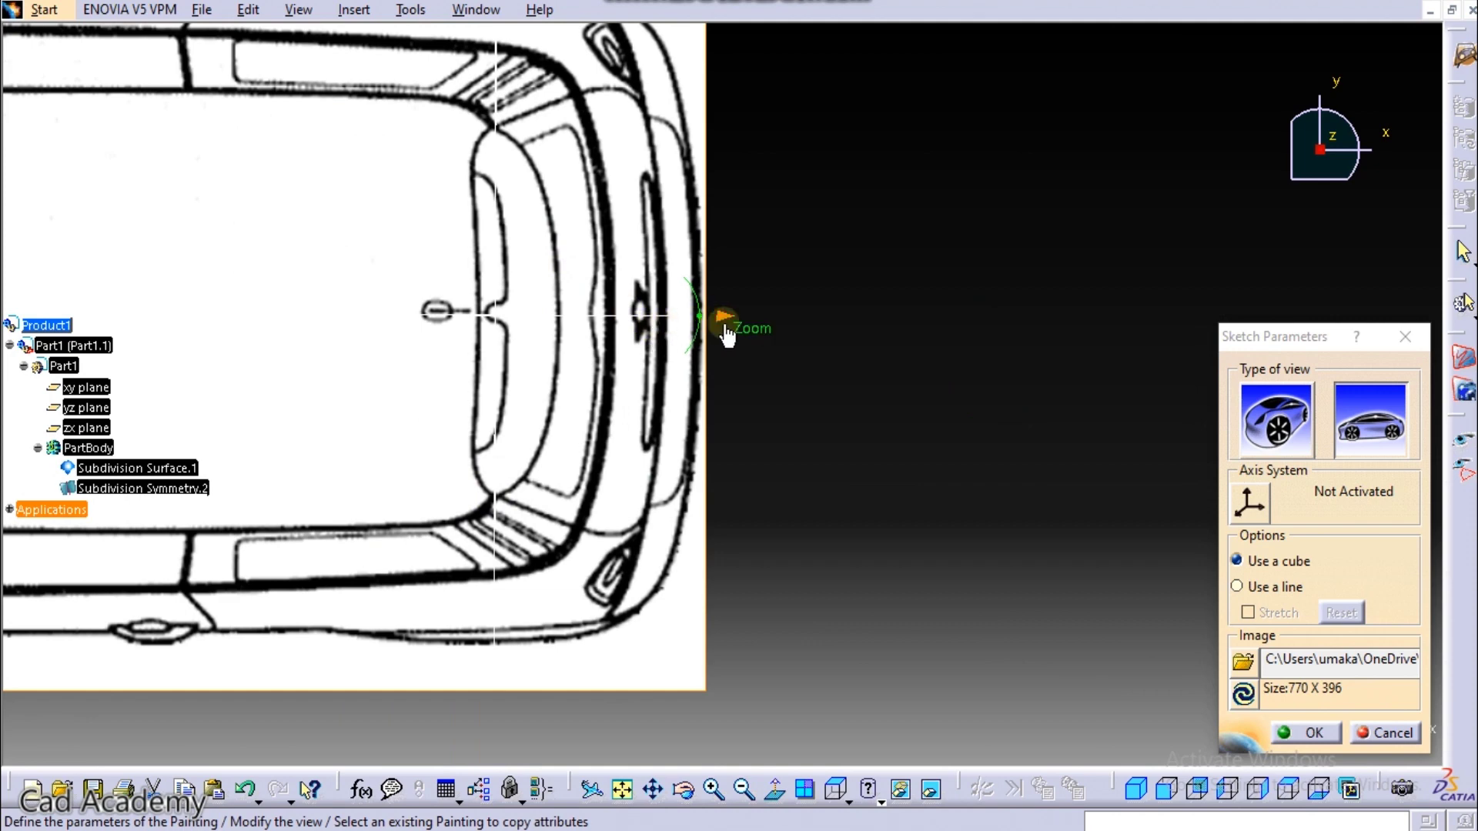
{"action": "middle_click_drag", "start_coordinate": [760, 335], "coordinate": [1093, 548]}
{"action": "left_click", "coordinate": [1306, 732]}
Step: Extrude the five lower border edges of Subdivision Surface.1 along the wheel arch and switch the extrusion's attachment option
{"action": "mouse_move", "coordinate": [802, 609]}
{"action": "middle_mouse_down"}
{"action": "mouse_move", "coordinate": [814, 472]}
{"action": "mouse_move", "coordinate": [864, 470]}
{"action": "mouse_move", "coordinate": [835, 396]}
{"action": "mouse_move", "coordinate": [861, 405]}
{"action": "middle_mouse_up"}
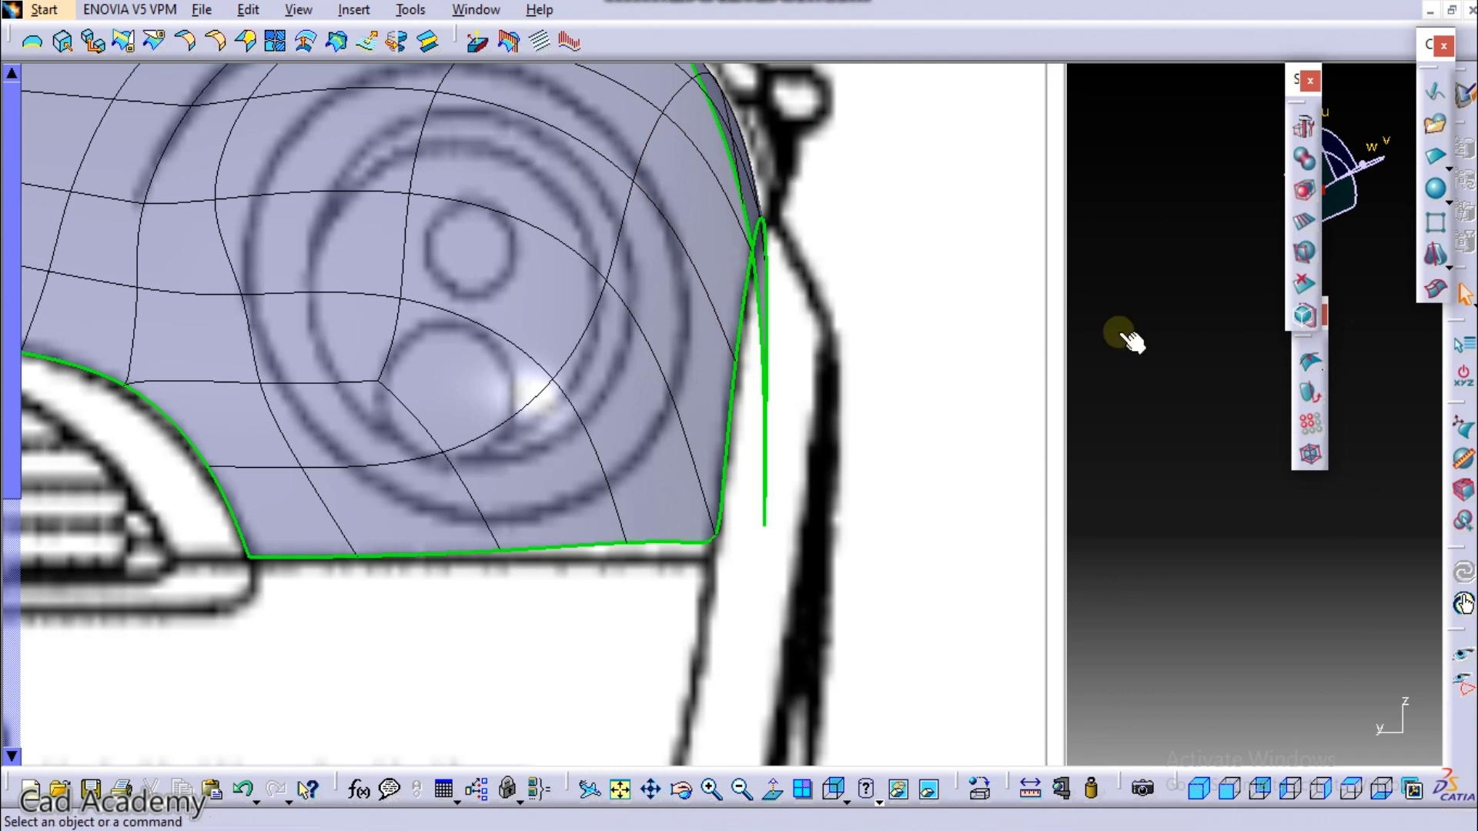
{"action": "left_click", "coordinate": [1308, 194]}
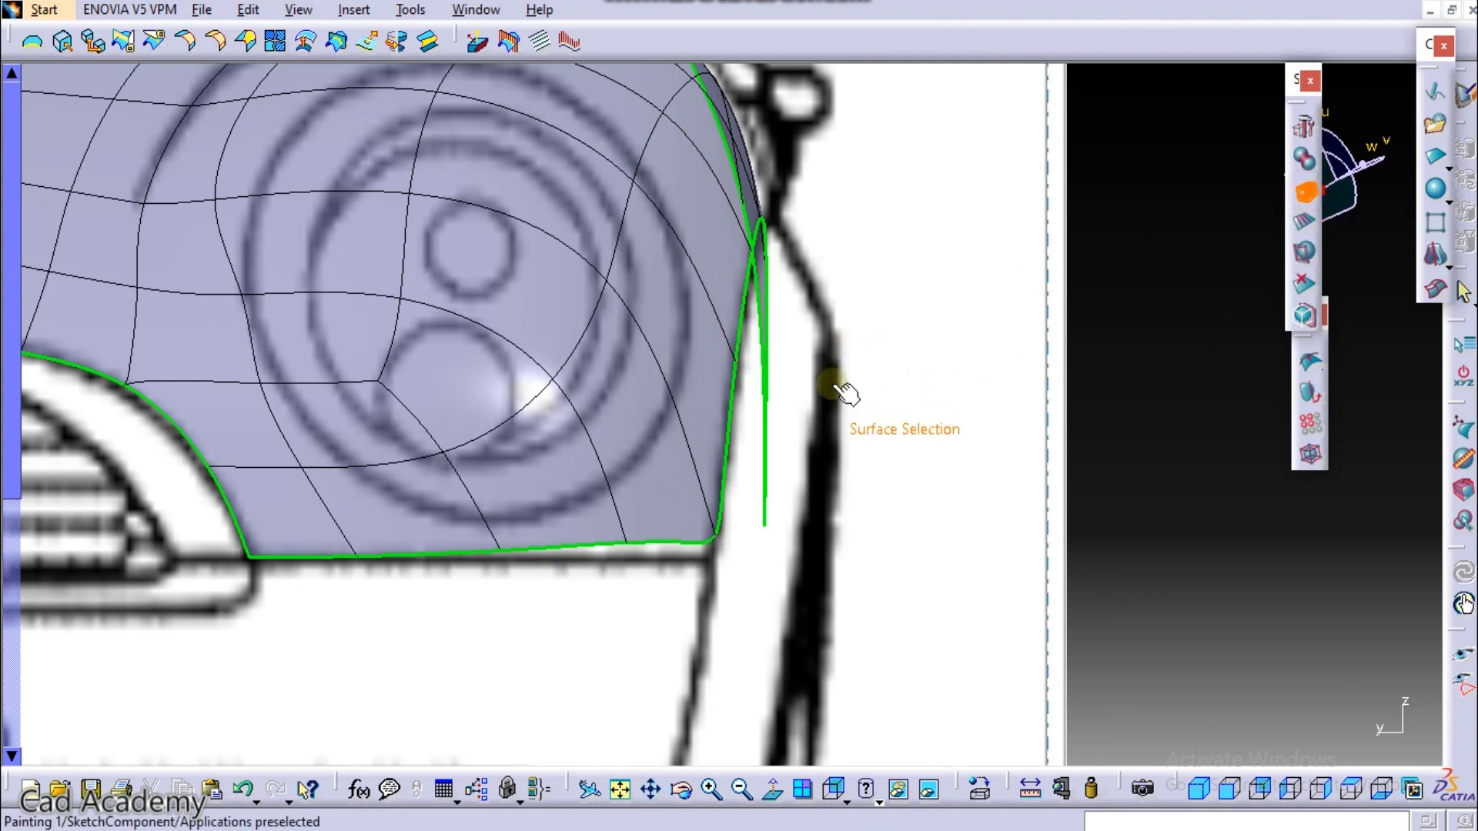
{"action": "middle_click_drag", "start_coordinate": [835, 381], "coordinate": [625, 539]}
{"action": "left_click", "coordinate": [751, 413]}
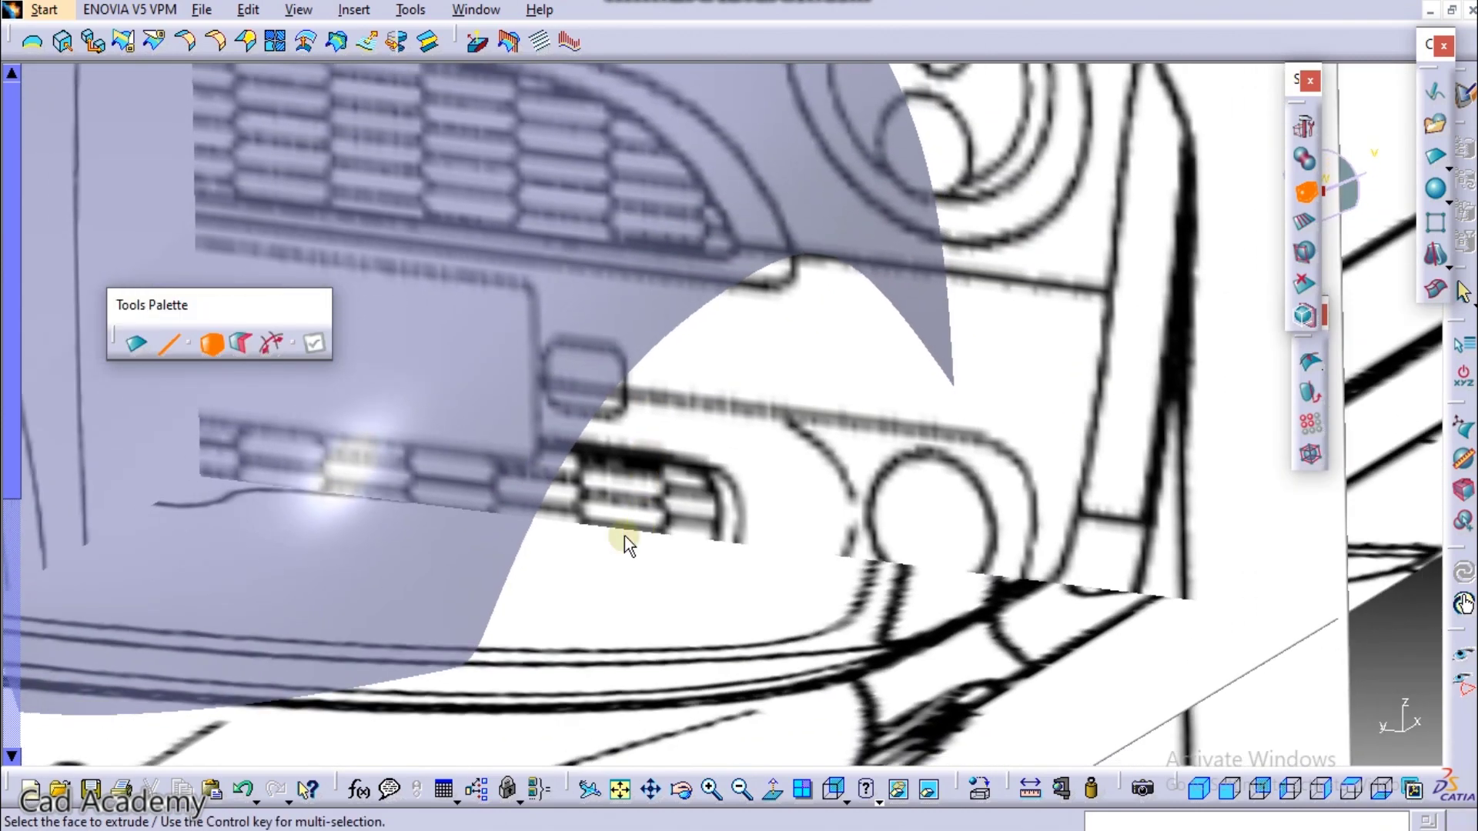
{"action": "left_click", "coordinate": [502, 594]}
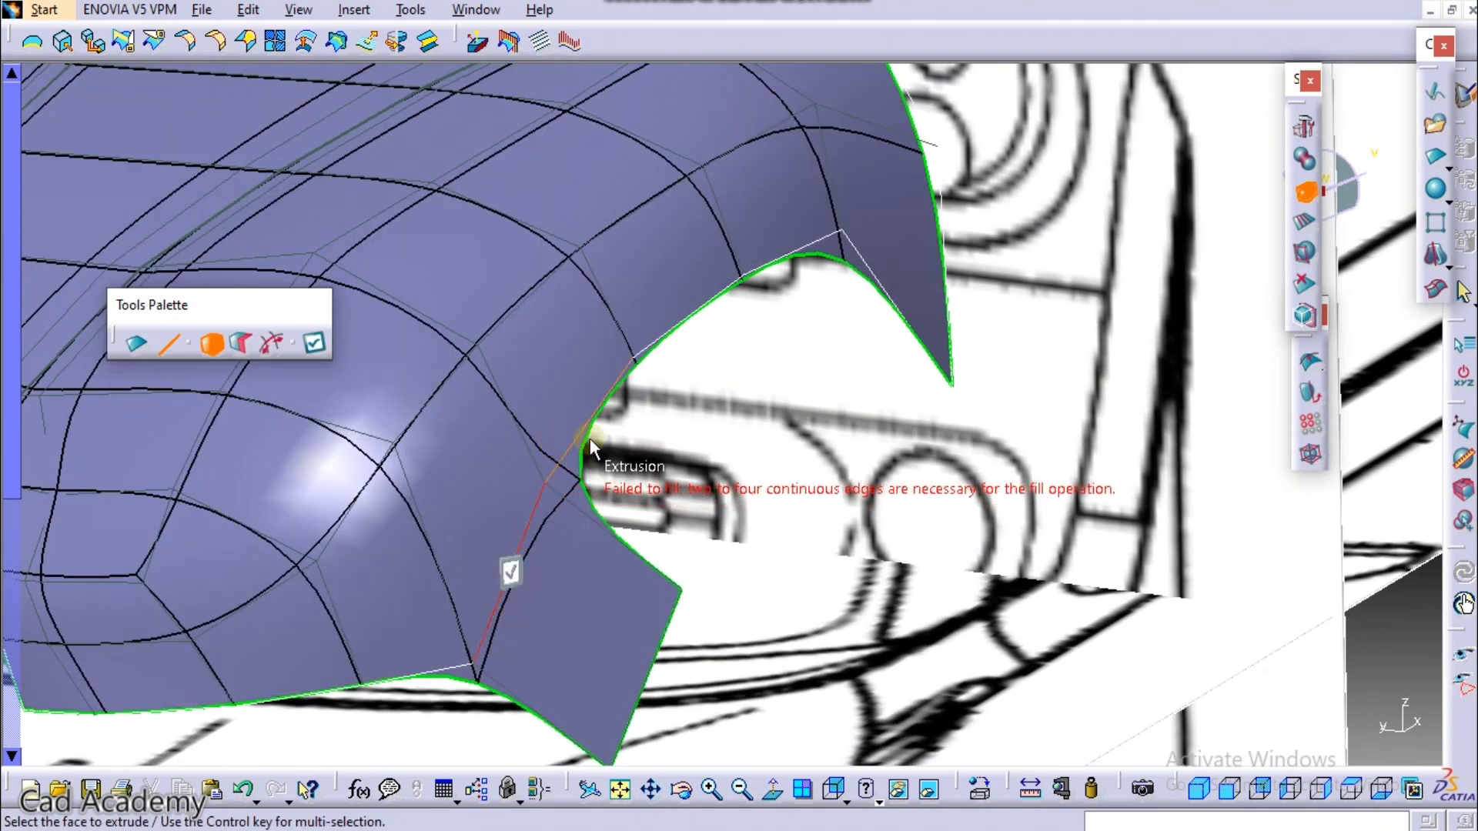
{"action": "left_click", "coordinate": [572, 444], "text": "ctrl"}
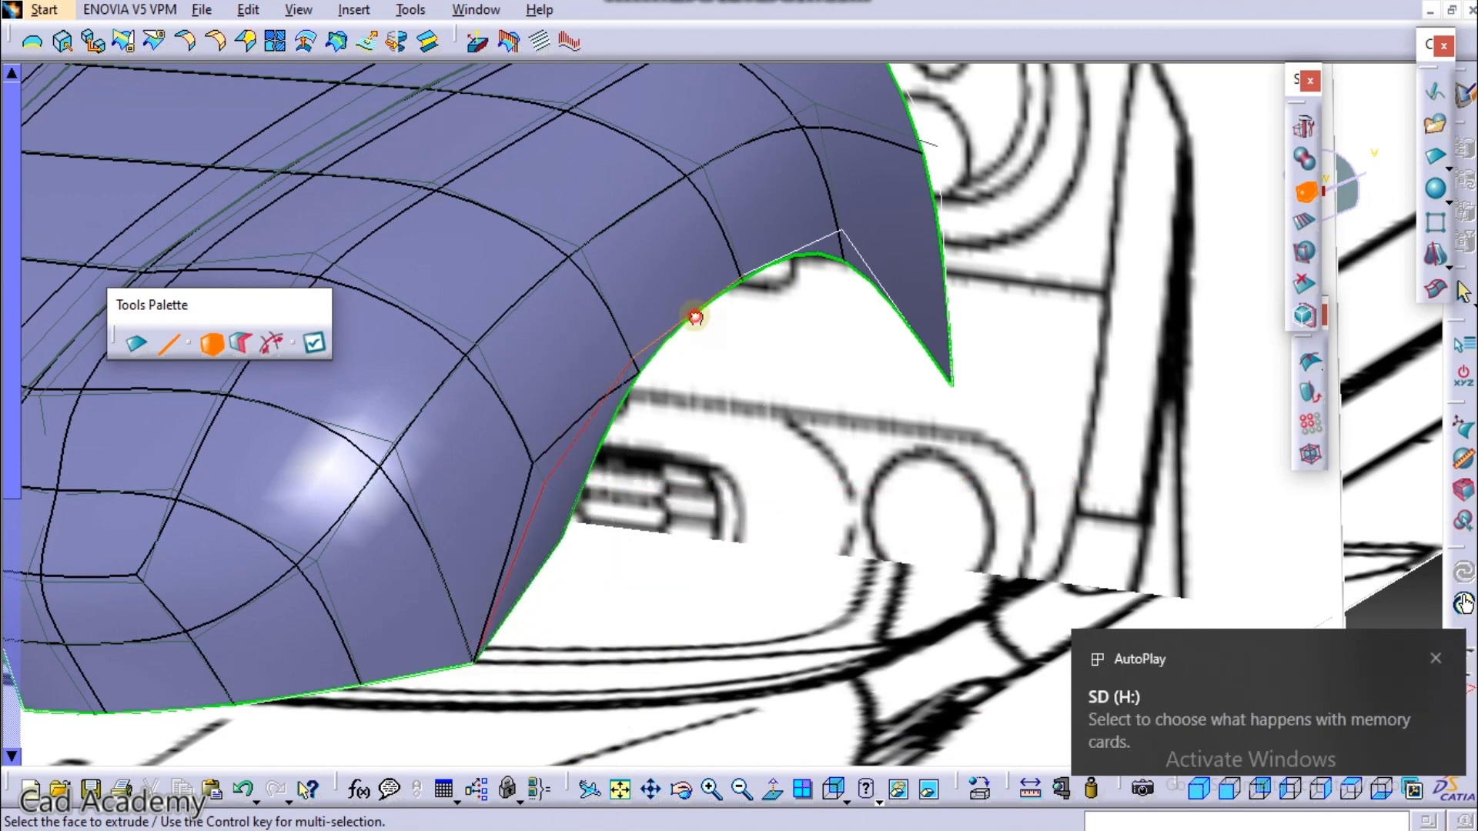
{"action": "left_click", "coordinate": [824, 257], "text": "ctrl"}
{"action": "left_click", "coordinate": [858, 257], "text": "ctrl"}
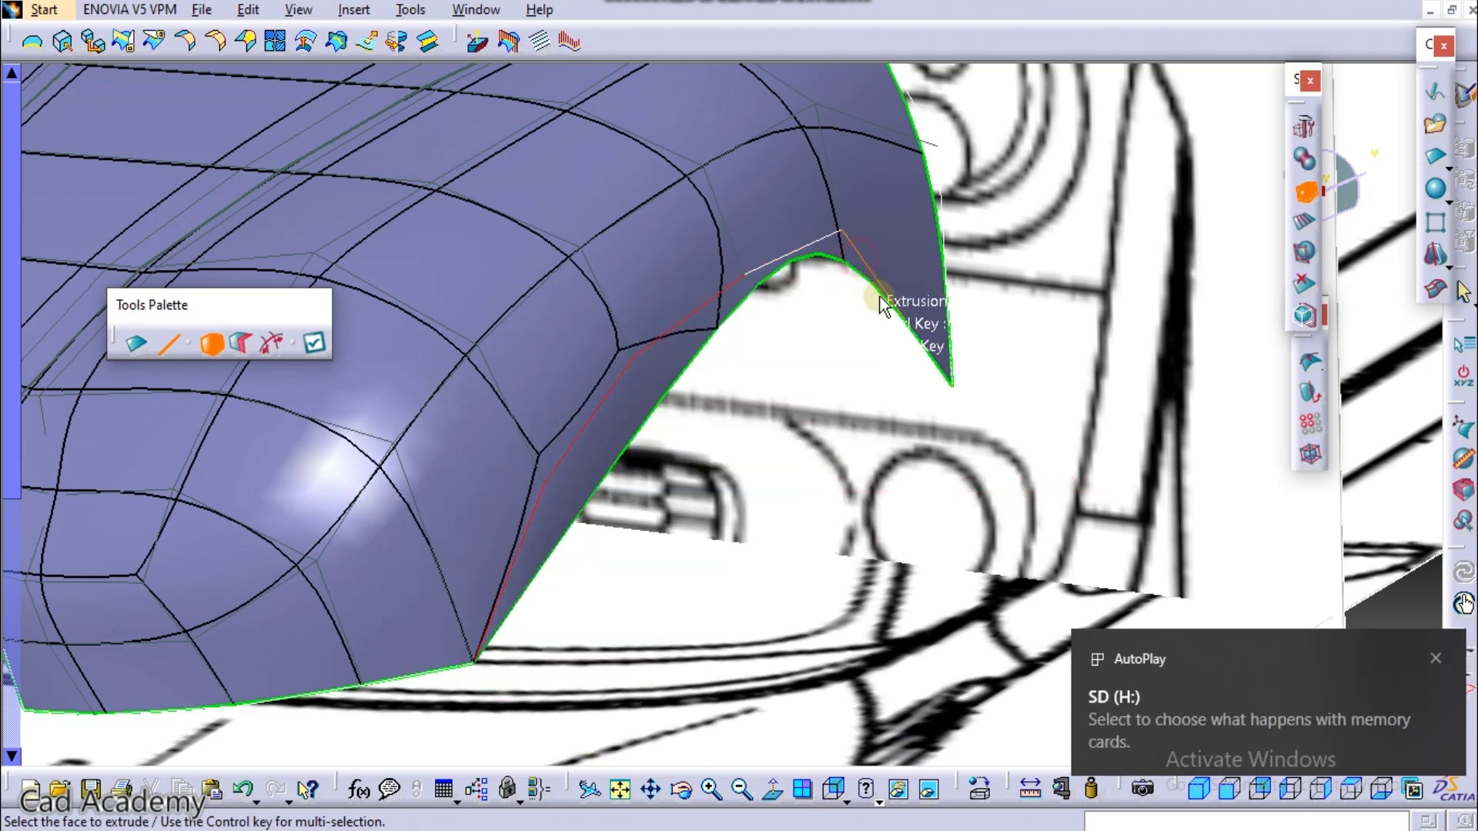
{"action": "mouse_move", "coordinate": [906, 354]}
{"action": "middle_mouse_down"}
{"action": "mouse_move", "coordinate": [865, 370]}
{"action": "mouse_move", "coordinate": [755, 228]}
{"action": "mouse_move", "coordinate": [730, 433]}
{"action": "middle_mouse_up"}
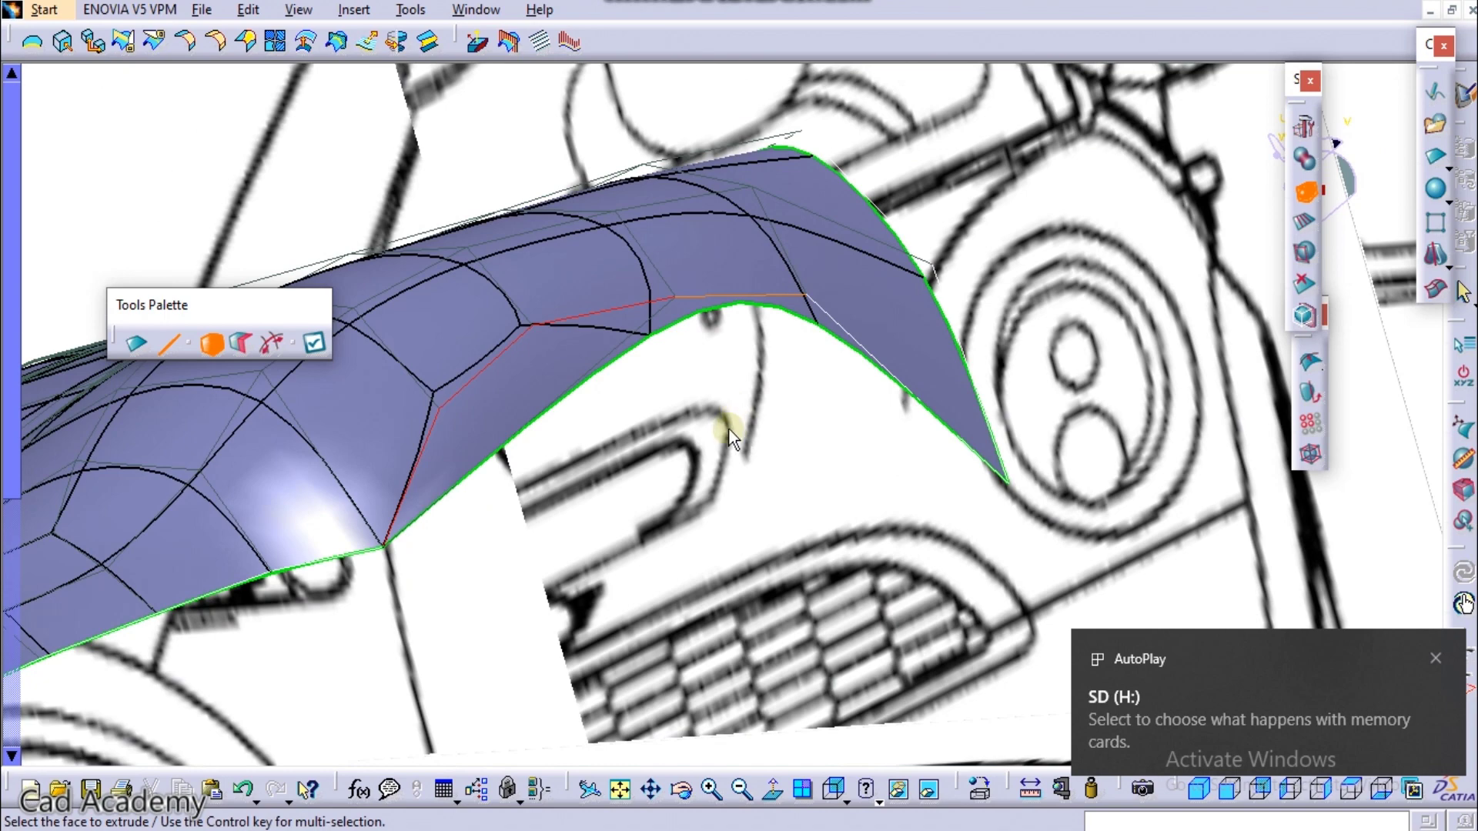
{"action": "left_click", "coordinate": [769, 299], "text": "ctrl"}
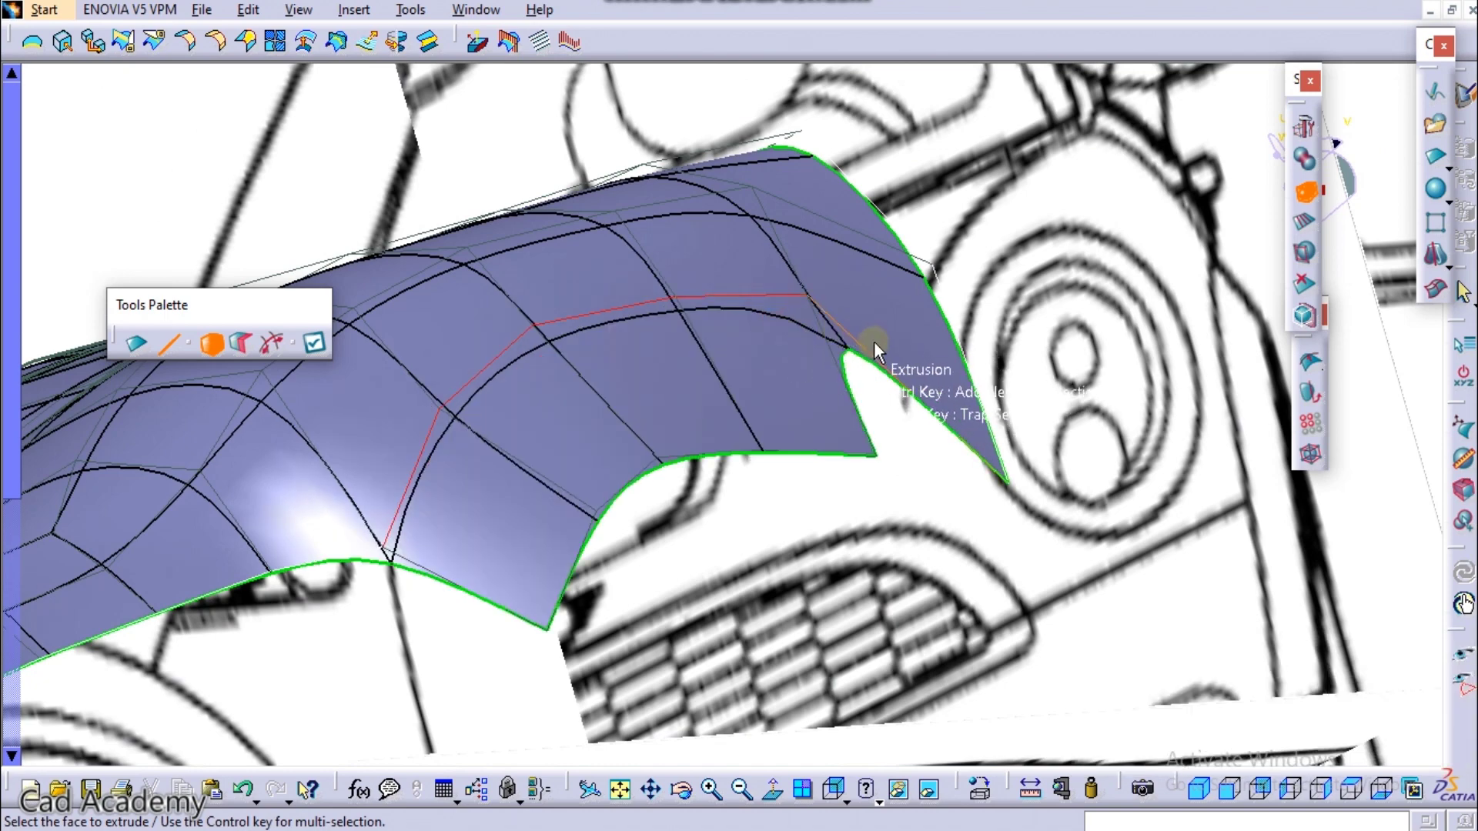
{"action": "left_click", "coordinate": [870, 346], "text": "ctrl"}
{"action": "middle_click_drag", "start_coordinate": [870, 380], "coordinate": [893, 475]}
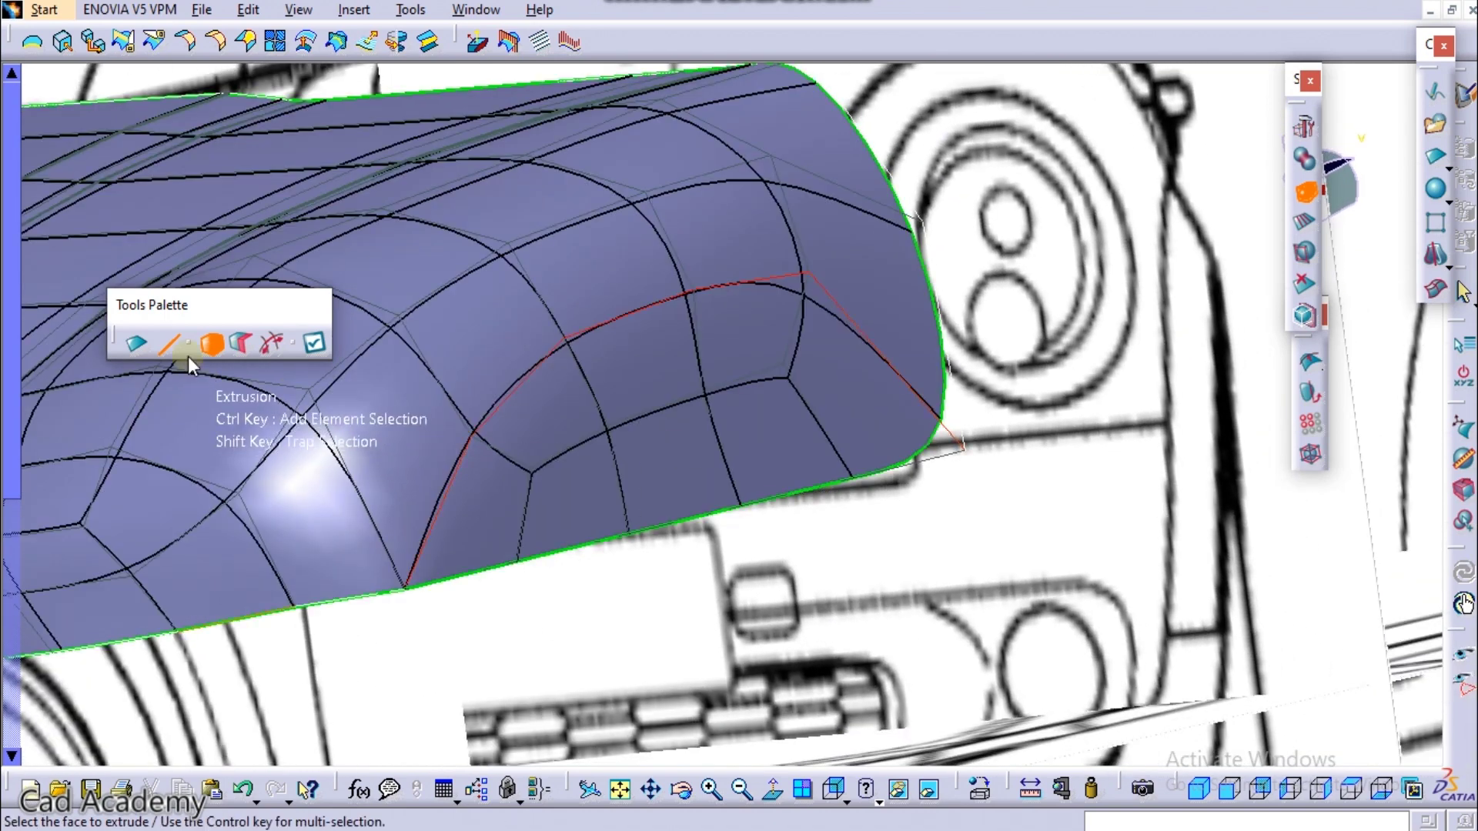
{"action": "left_click", "coordinate": [239, 344]}
Step: In the side view, translate the extruded border's upper and rear corner vertices with Modification to follow the wheel-arch outline
{"action": "middle_click_drag", "start_coordinate": [831, 399], "coordinate": [914, 541]}
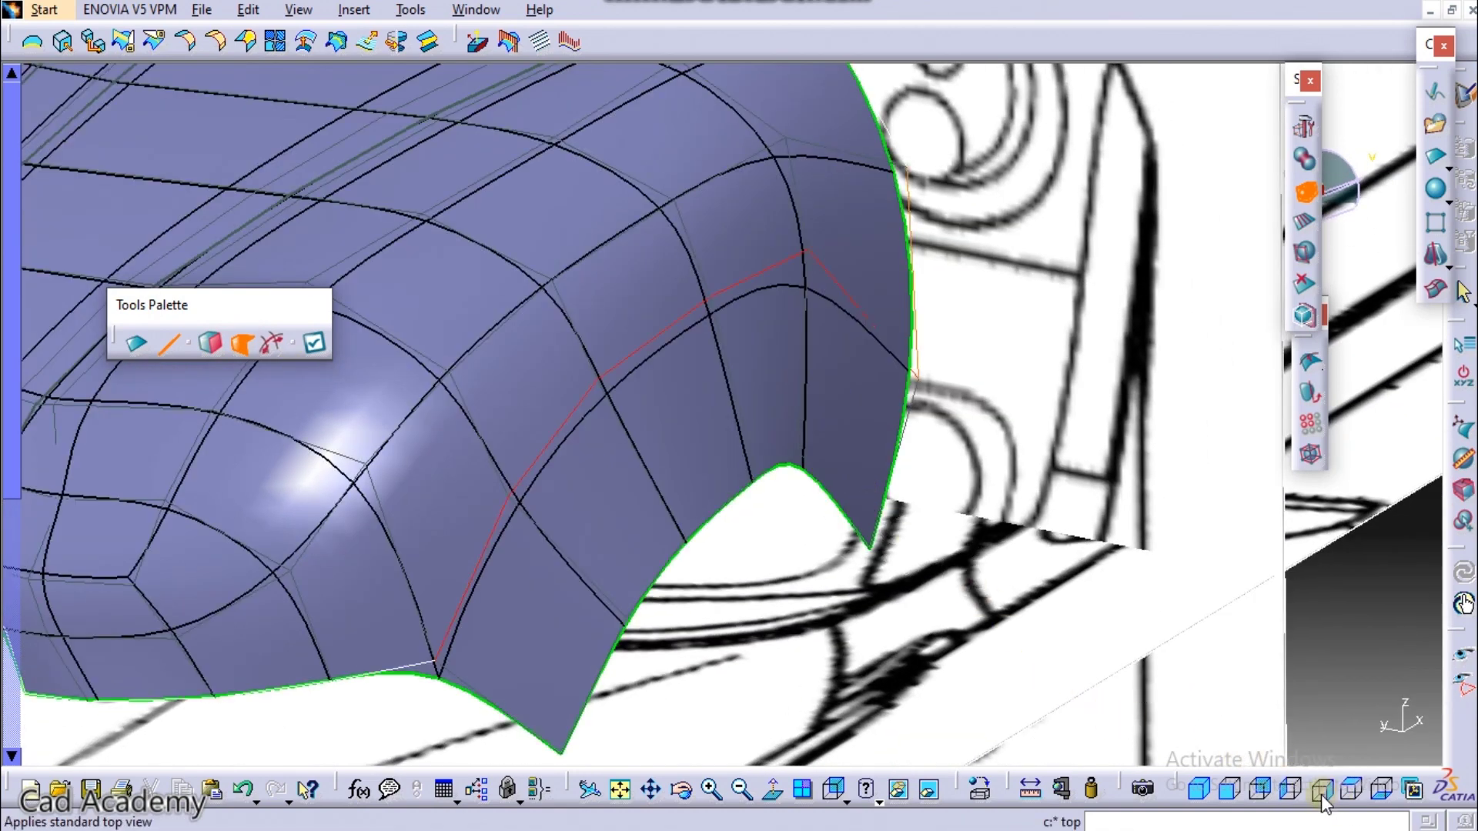
{"action": "left_click", "coordinate": [1349, 793]}
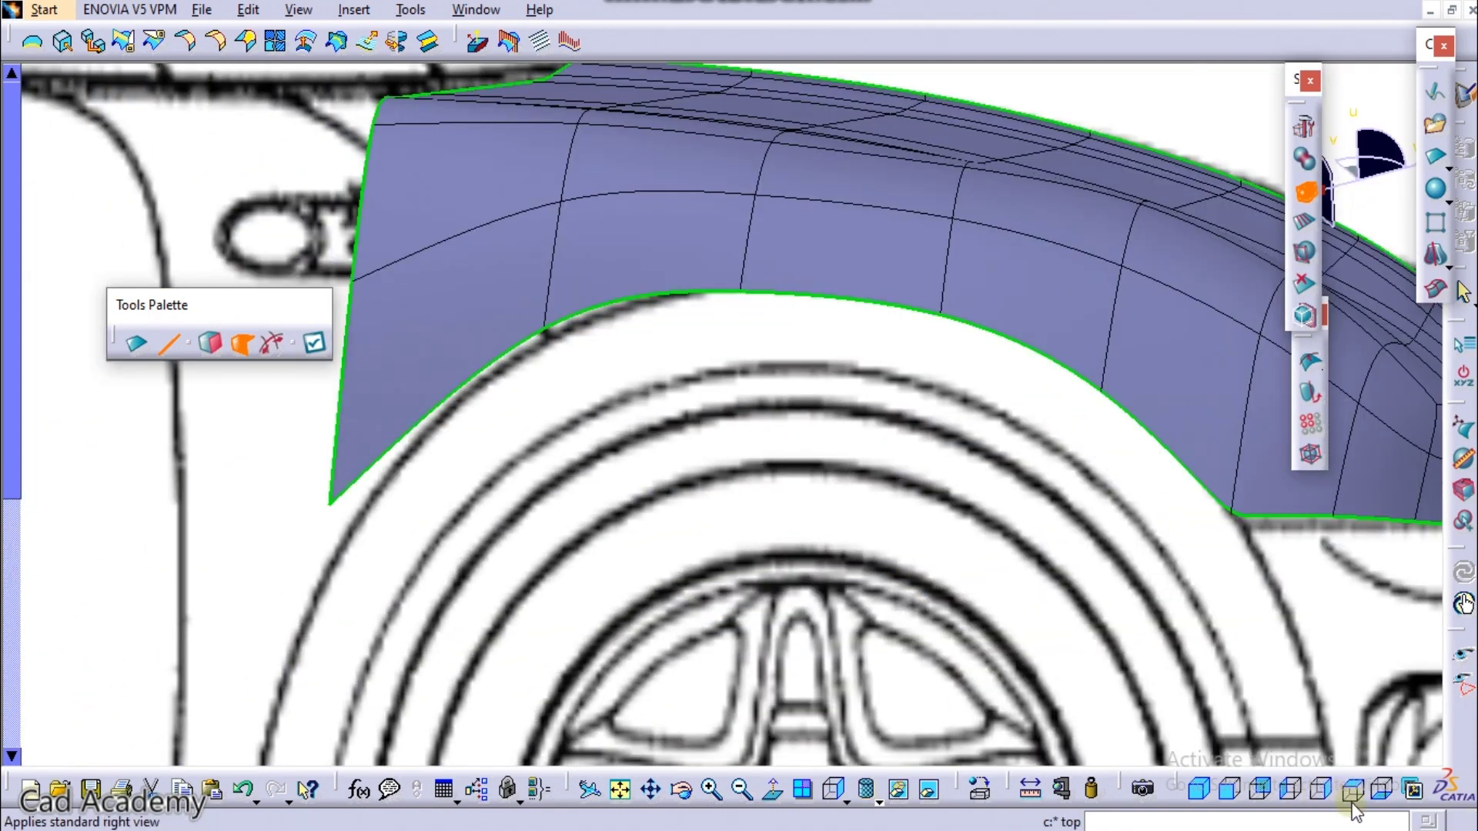
{"action": "left_click", "coordinate": [1291, 789]}
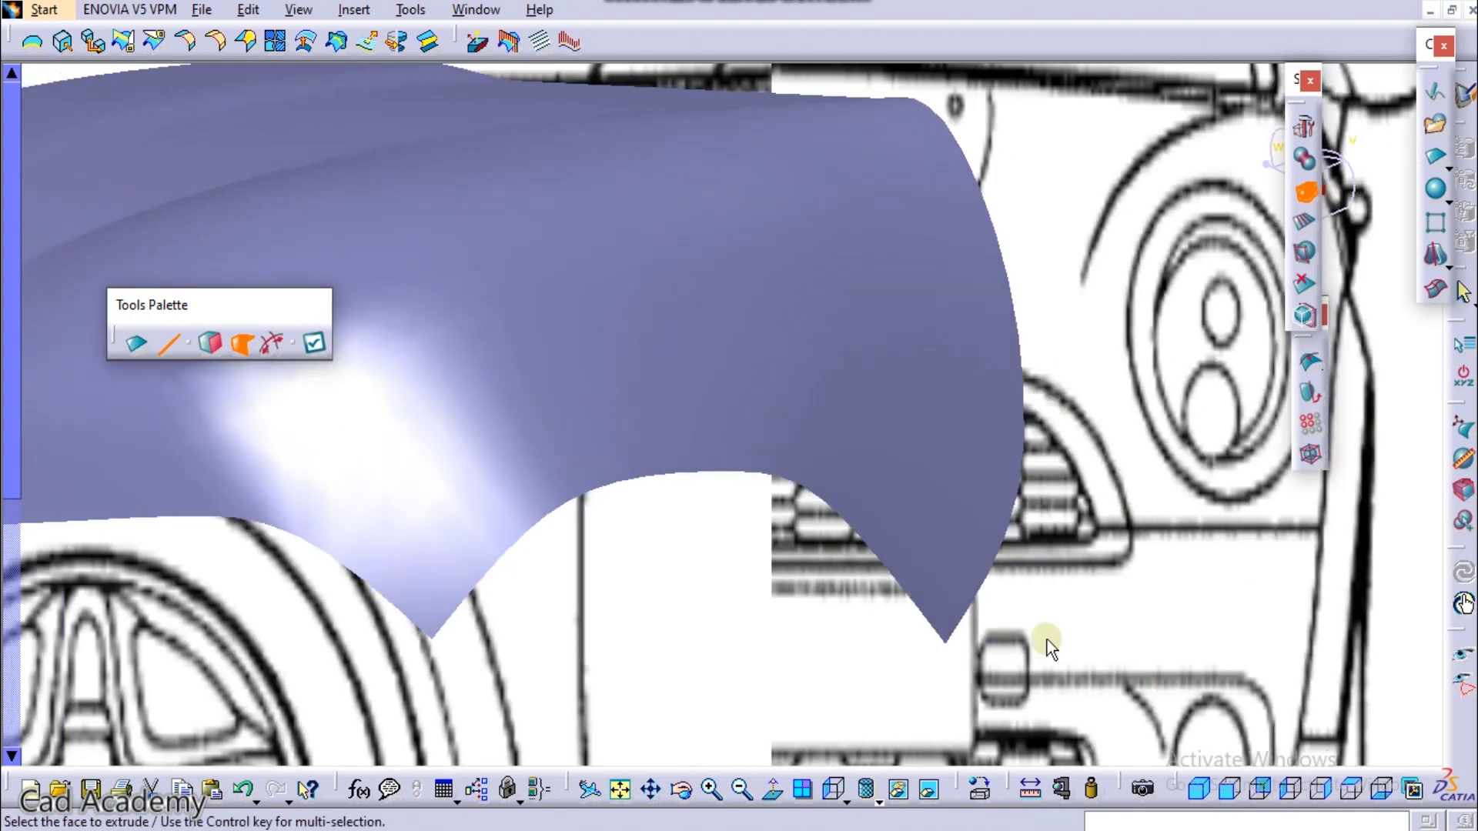
{"action": "middle_click_drag", "start_coordinate": [798, 542], "coordinate": [858, 473]}
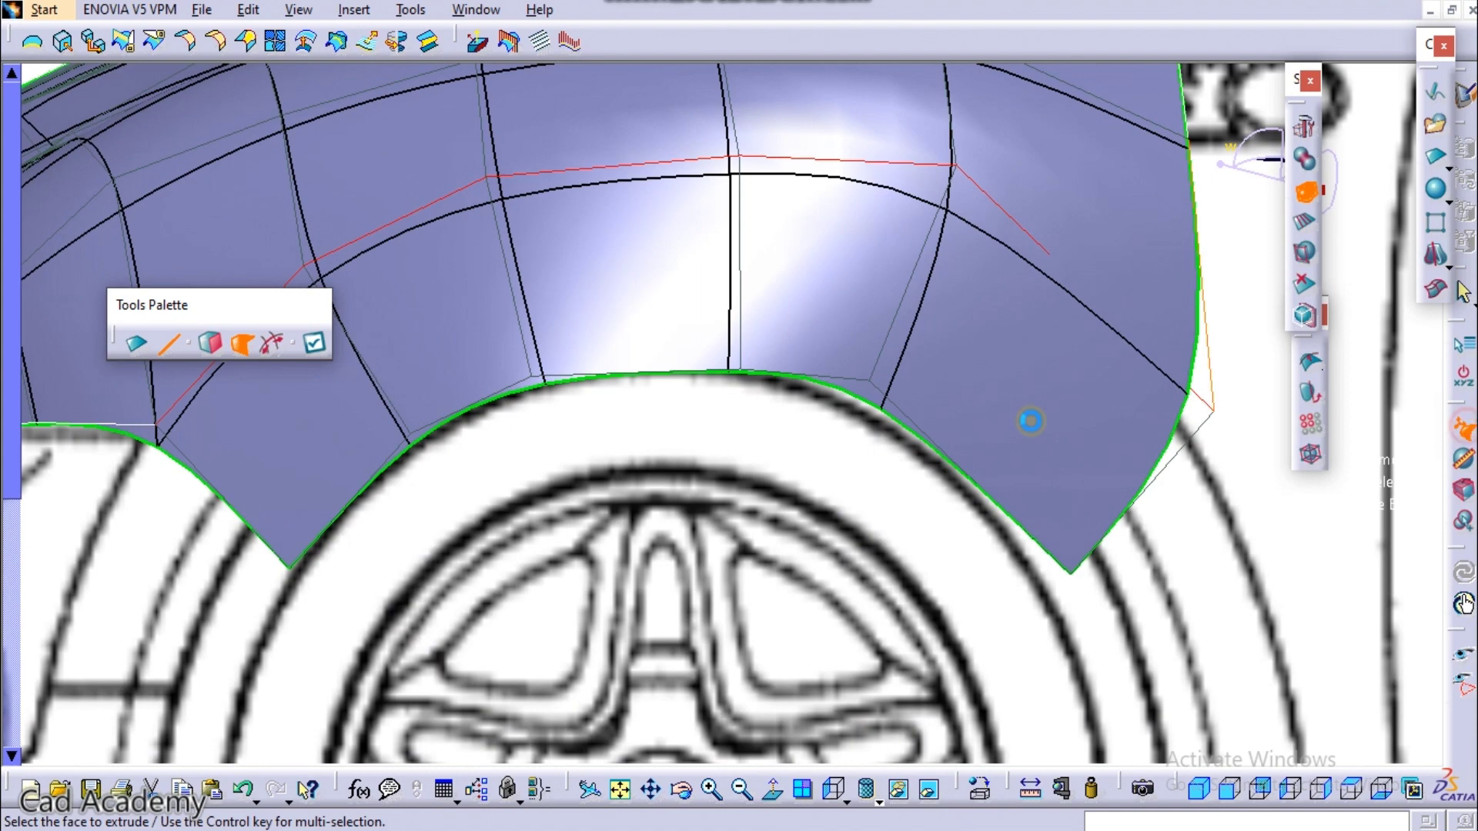
{"action": "left_click", "coordinate": [1130, 426]}
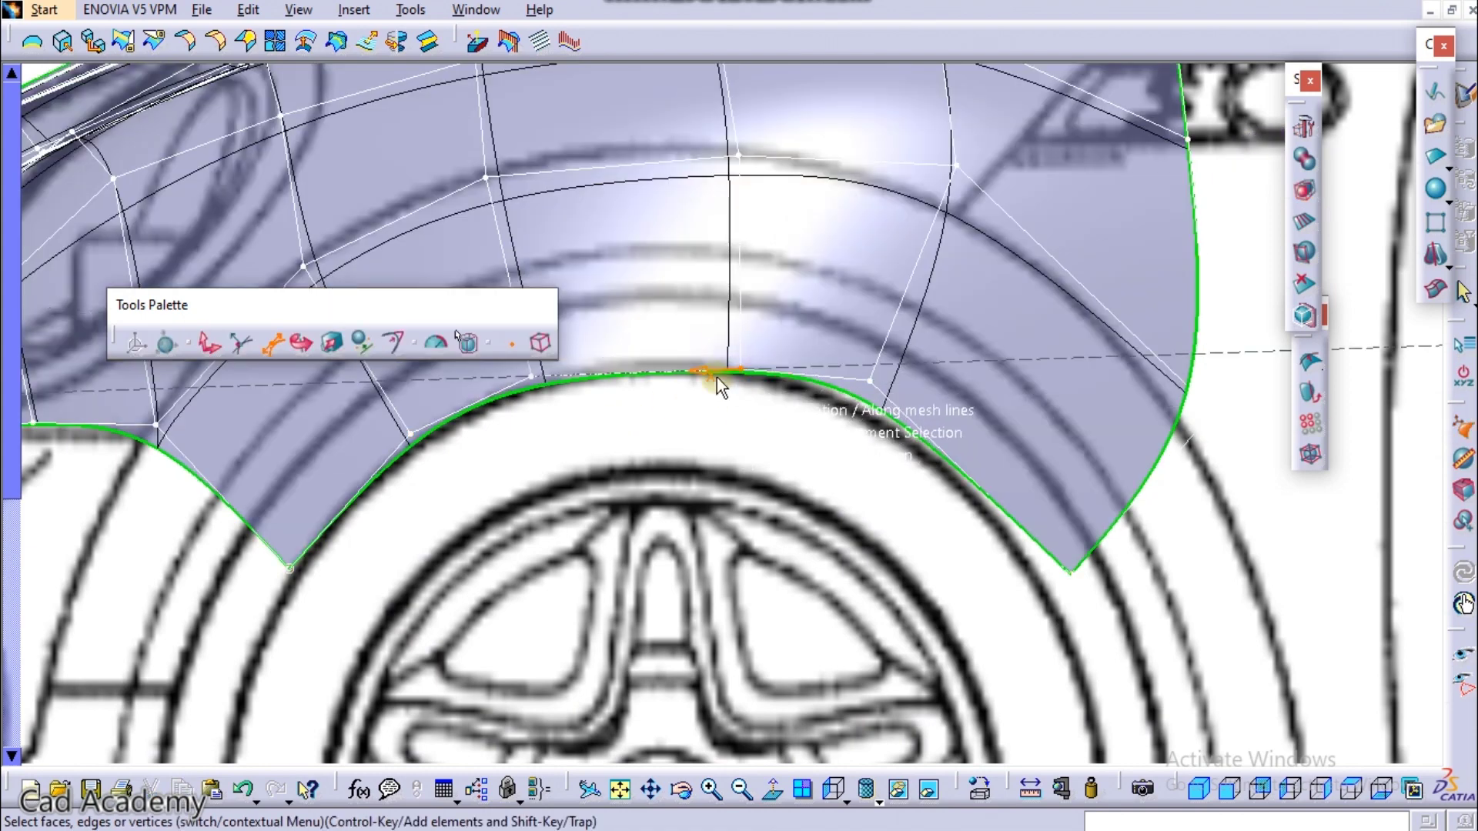
{"action": "left_click", "coordinate": [208, 344]}
{"action": "left_click_drag", "start_coordinate": [745, 334], "coordinate": [743, 336]}
{"action": "left_click", "coordinate": [884, 368]}
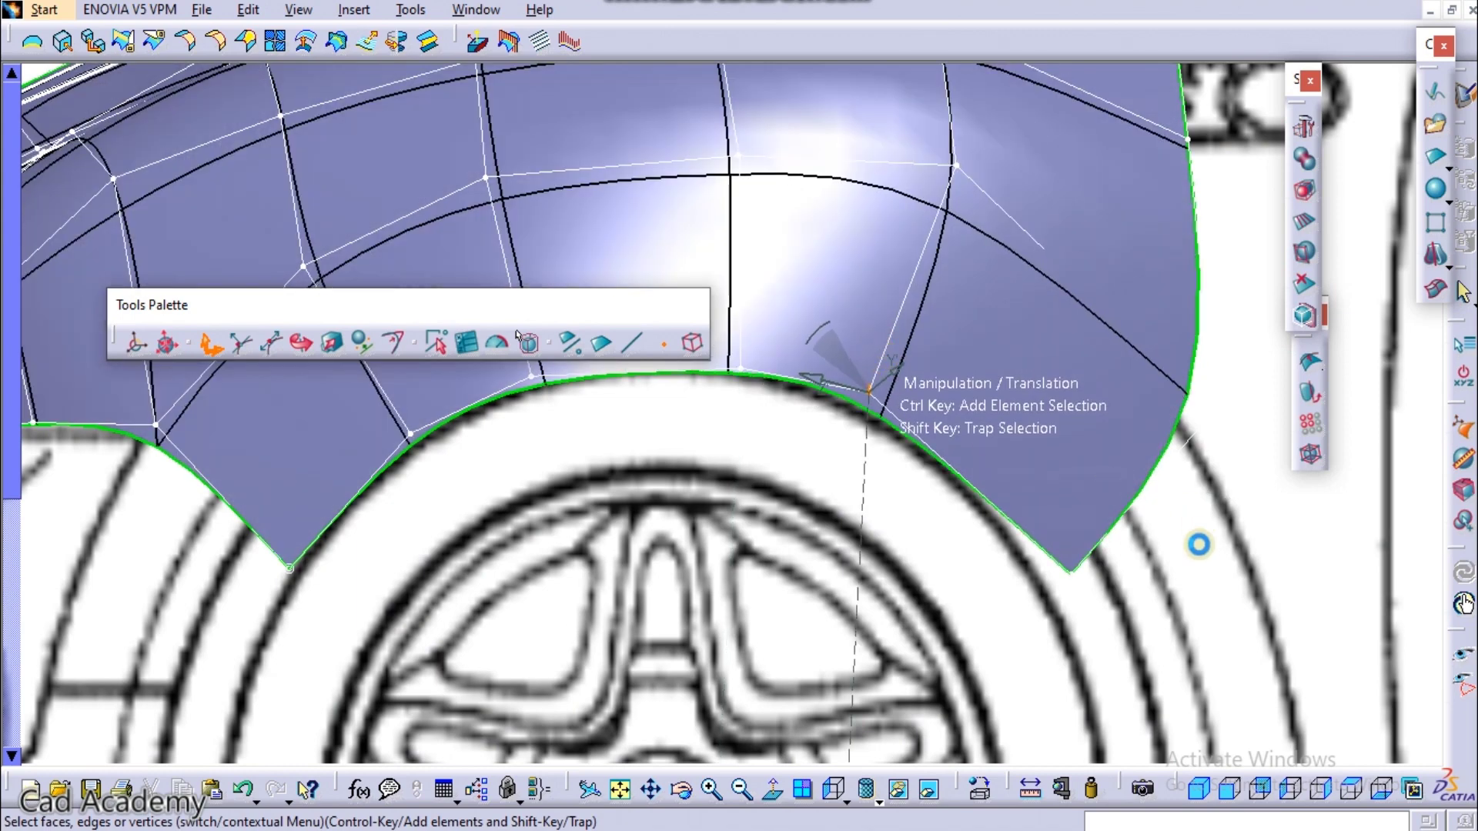
{"action": "left_click", "coordinate": [1074, 545]}
{"action": "left_click_drag", "start_coordinate": [1074, 545], "coordinate": [1024, 592]}
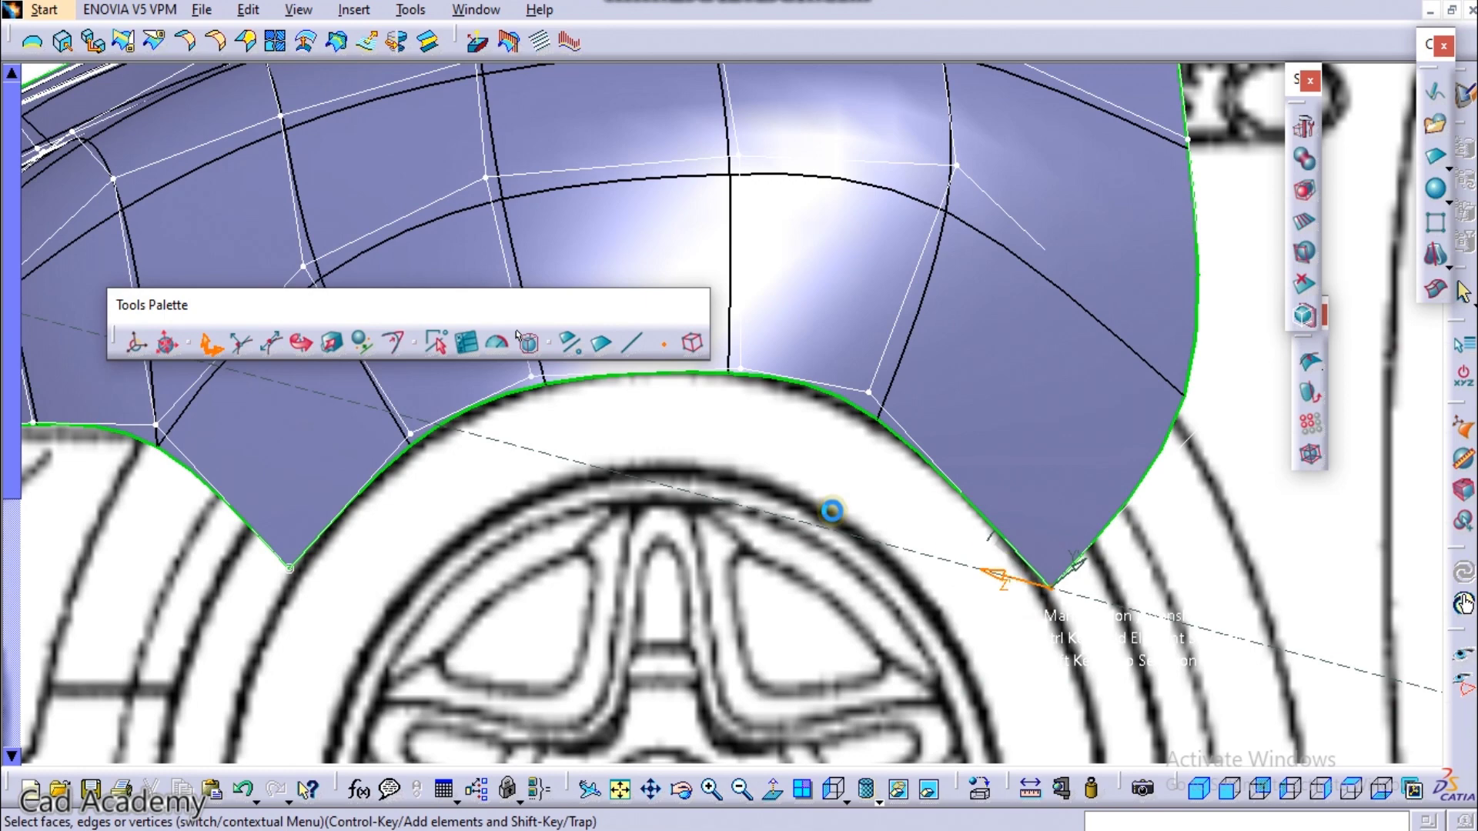
Step: Translate the front lower corner vertex of the extruded border up and rearward onto the wheel-arch outline
{"action": "middle_click_drag", "start_coordinate": [316, 550], "coordinate": [616, 584]}
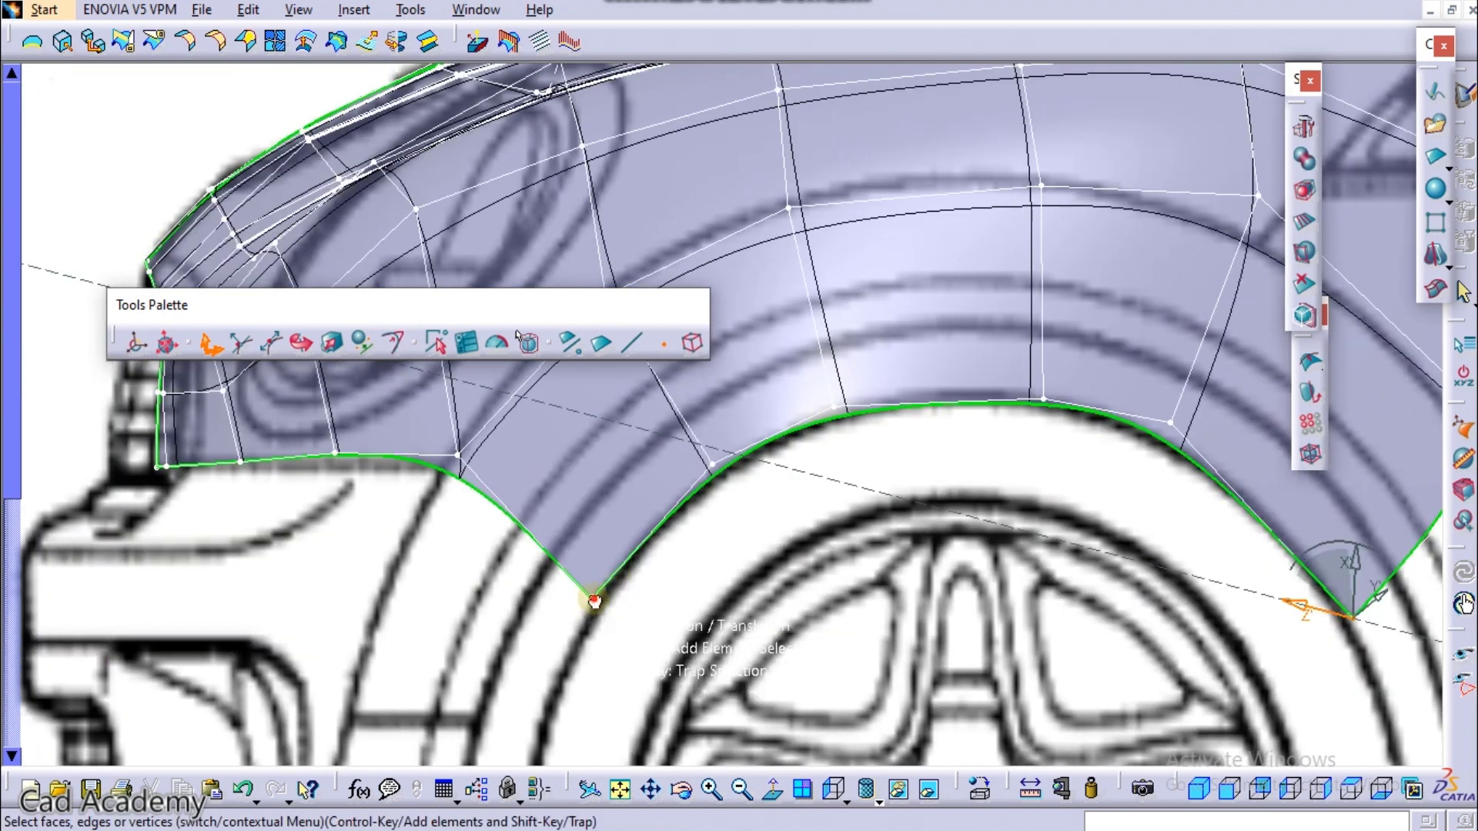
{"action": "left_click", "coordinate": [594, 601]}
{"action": "left_click_drag", "start_coordinate": [599, 585], "coordinate": [701, 446]}
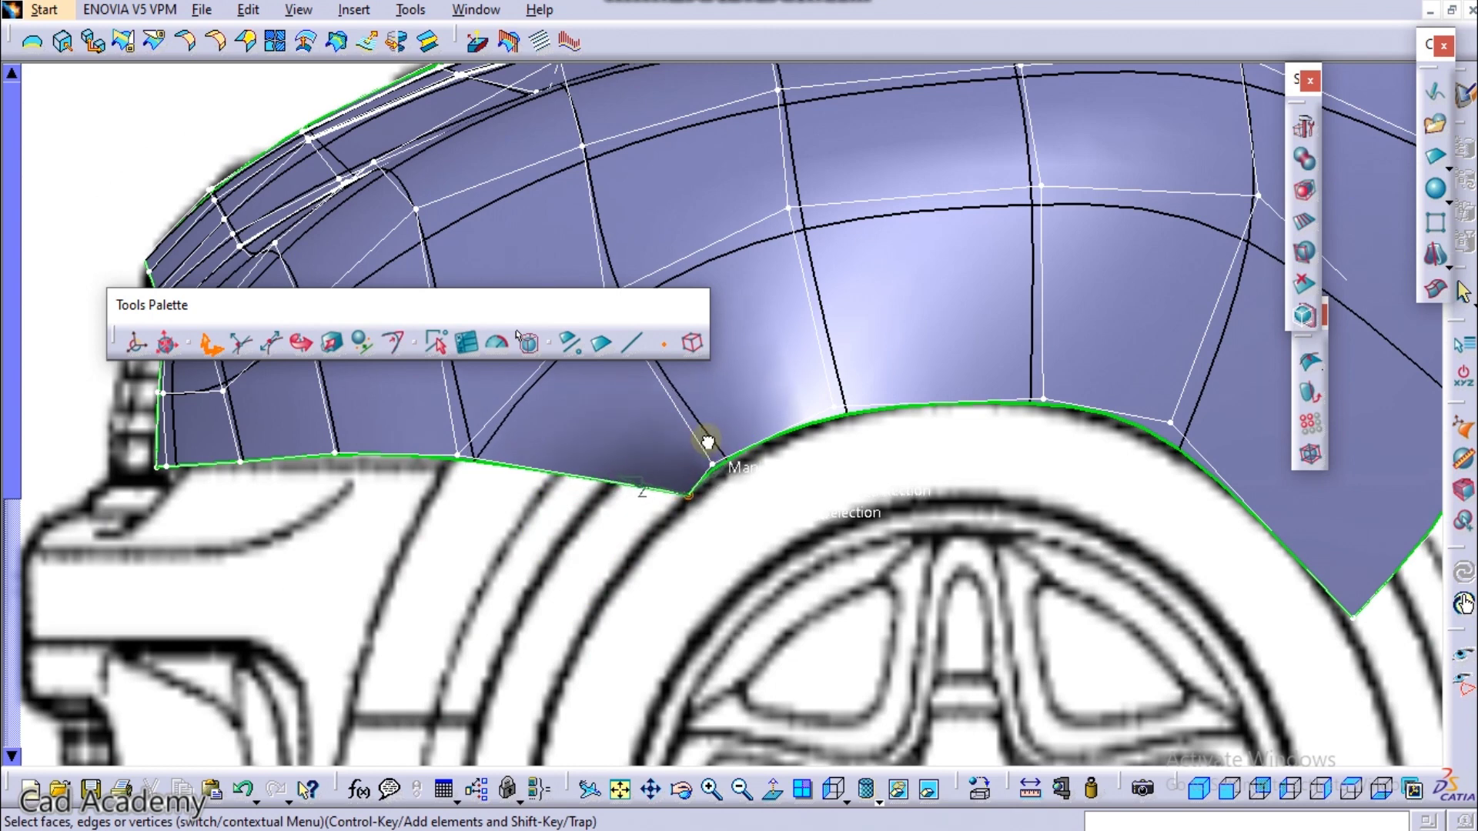
Step: Slide the next two border vertices behind the front arch corner rearward along the mesh lines, following the wheel-arch curve
{"action": "left_click", "coordinate": [710, 466]}
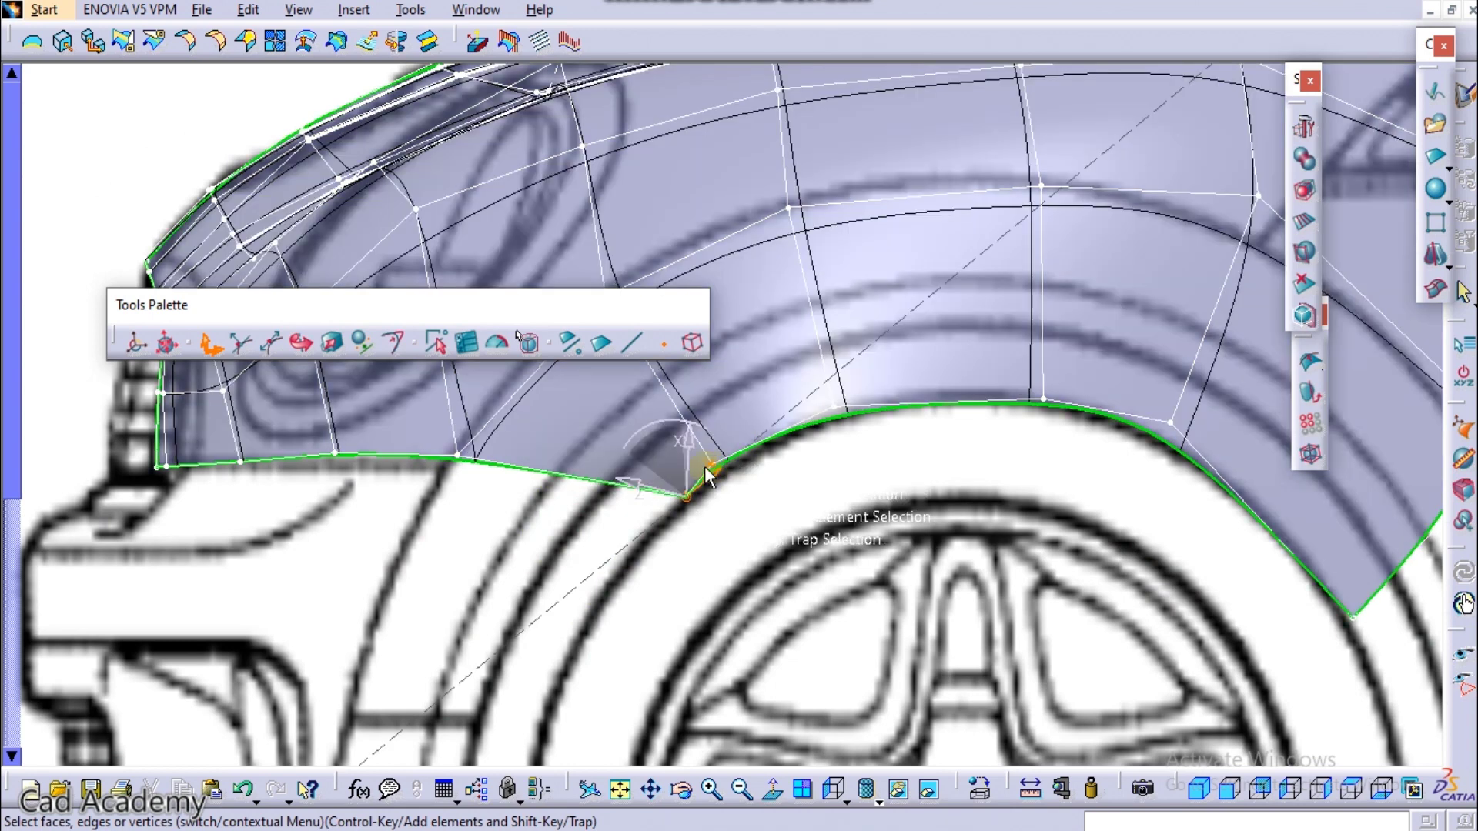
{"action": "left_click", "coordinate": [713, 468]}
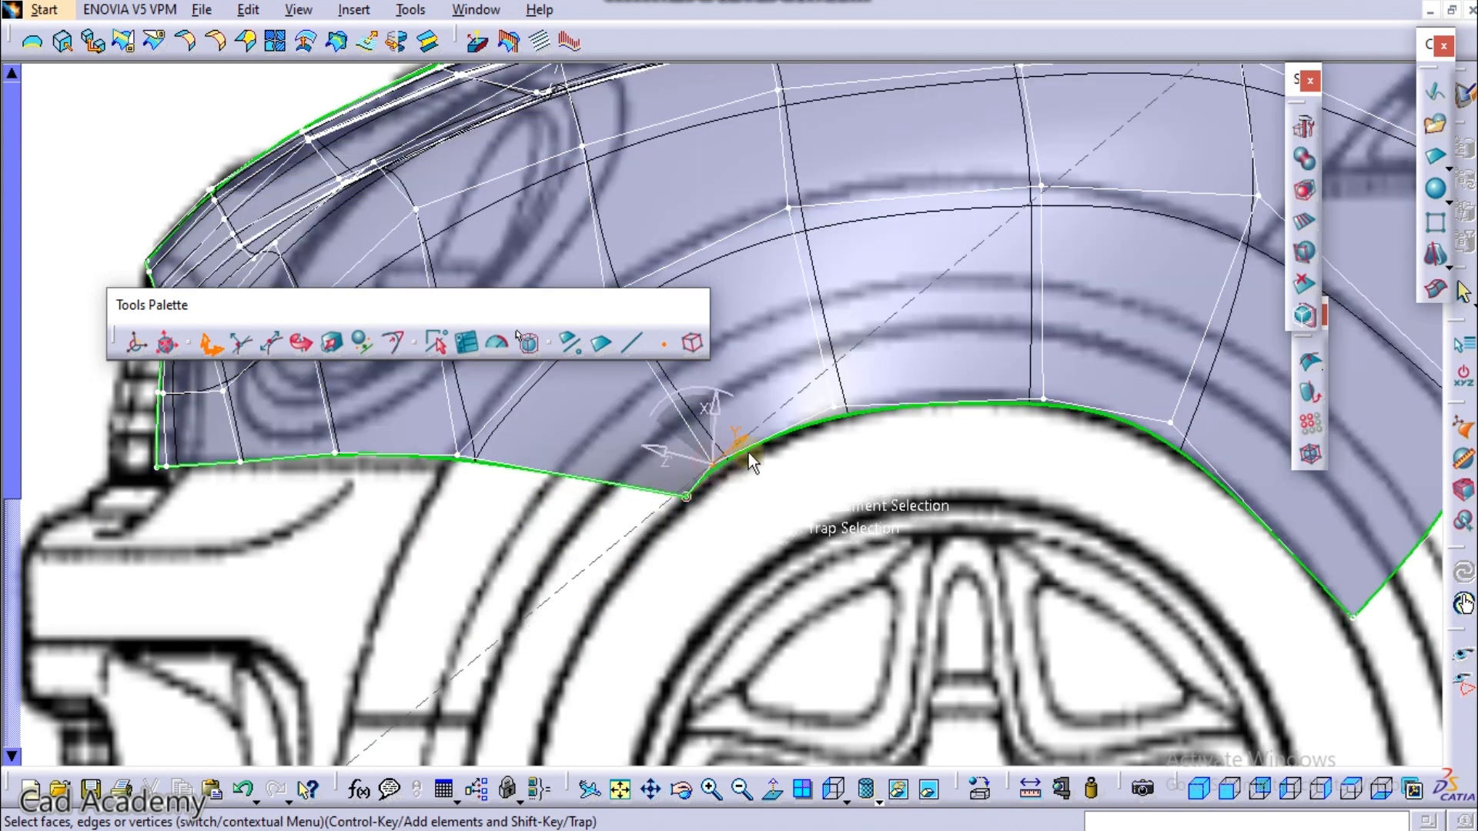
{"action": "left_click", "coordinate": [276, 346]}
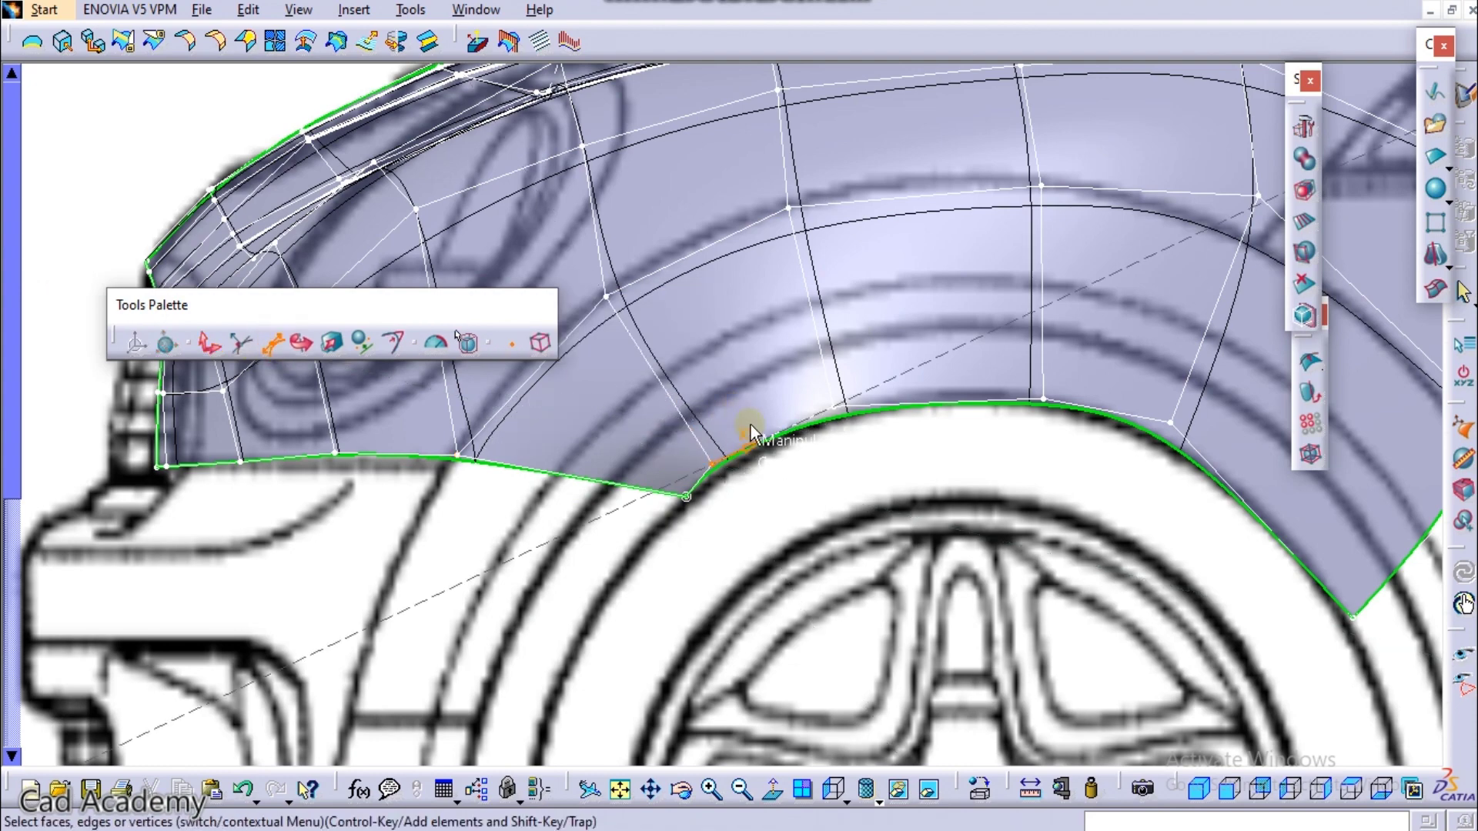
{"action": "mouse_move", "coordinate": [730, 462]}
{"action": "left_mouse_down"}
{"action": "mouse_move", "coordinate": [784, 426]}
{"action": "mouse_move", "coordinate": [938, 417]}
{"action": "left_mouse_up"}
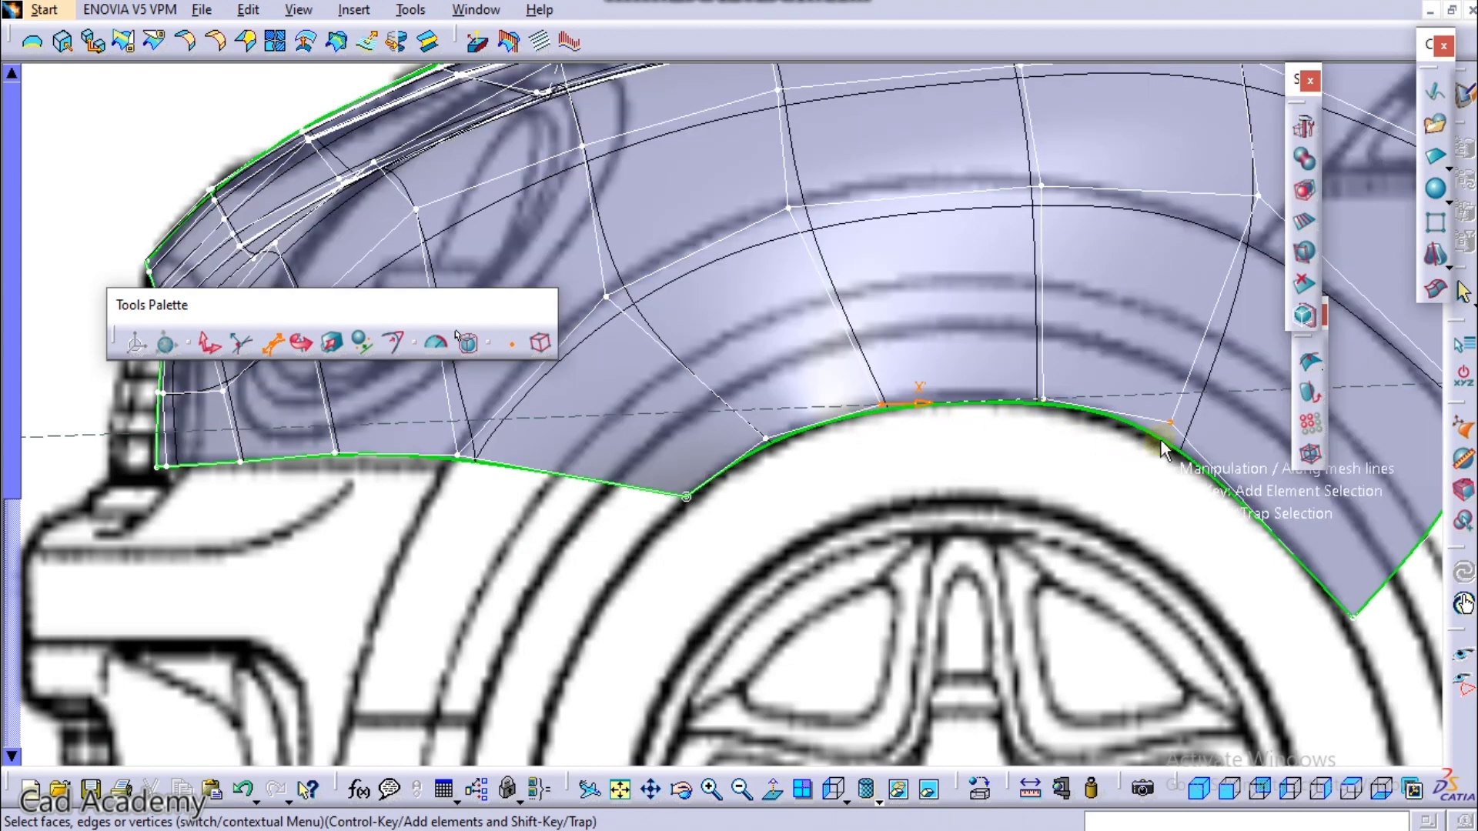
{"action": "mouse_move", "coordinate": [1192, 548]}
{"action": "middle_mouse_down"}
{"action": "mouse_move", "coordinate": [1023, 582]}
{"action": "mouse_move", "coordinate": [978, 574]}
{"action": "middle_mouse_up"}
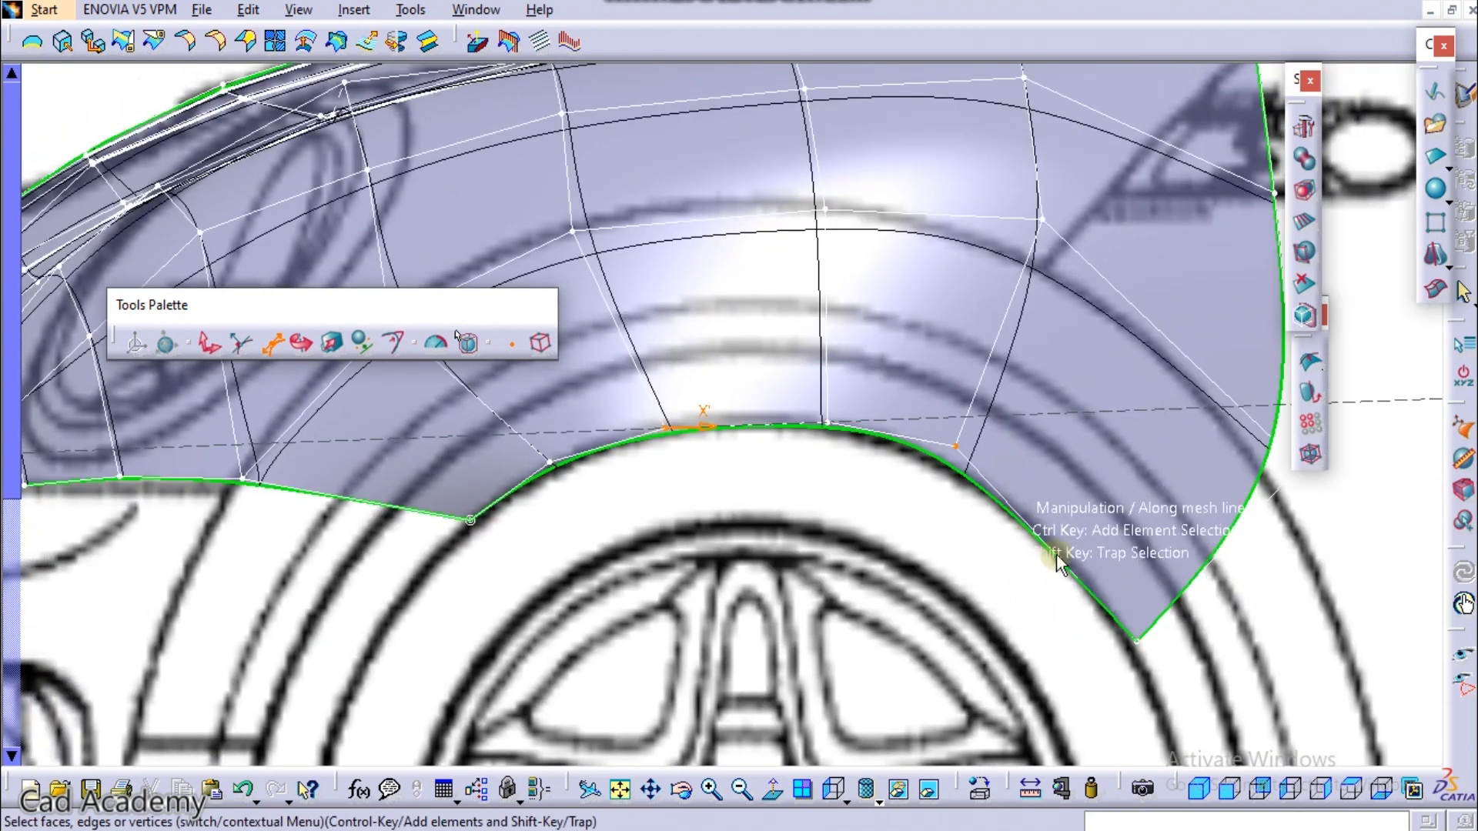
{"action": "middle_click_drag", "start_coordinate": [621, 429], "coordinate": [673, 608]}
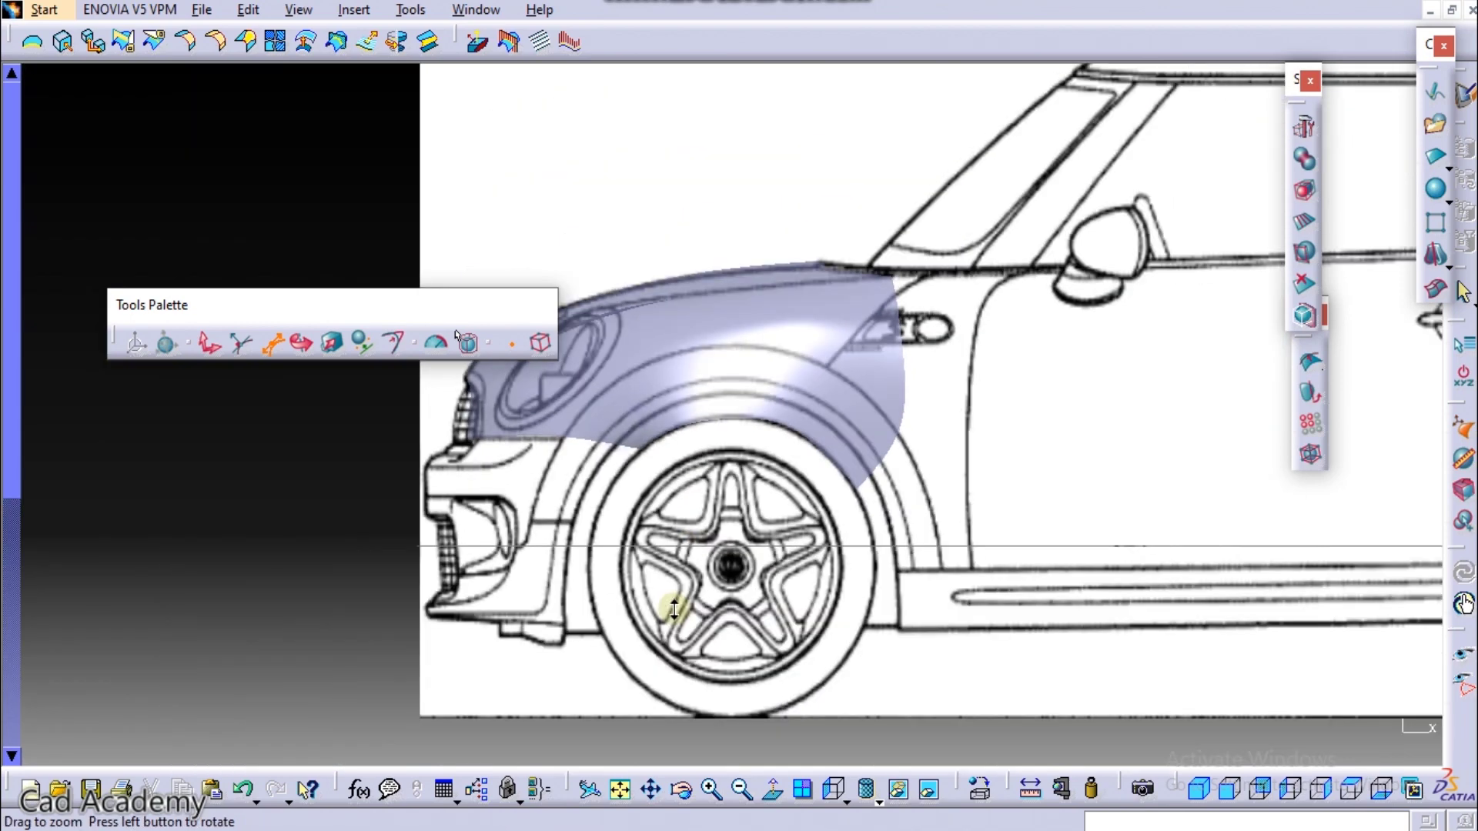
{"action": "middle_click_drag", "start_coordinate": [937, 506], "coordinate": [608, 315]}
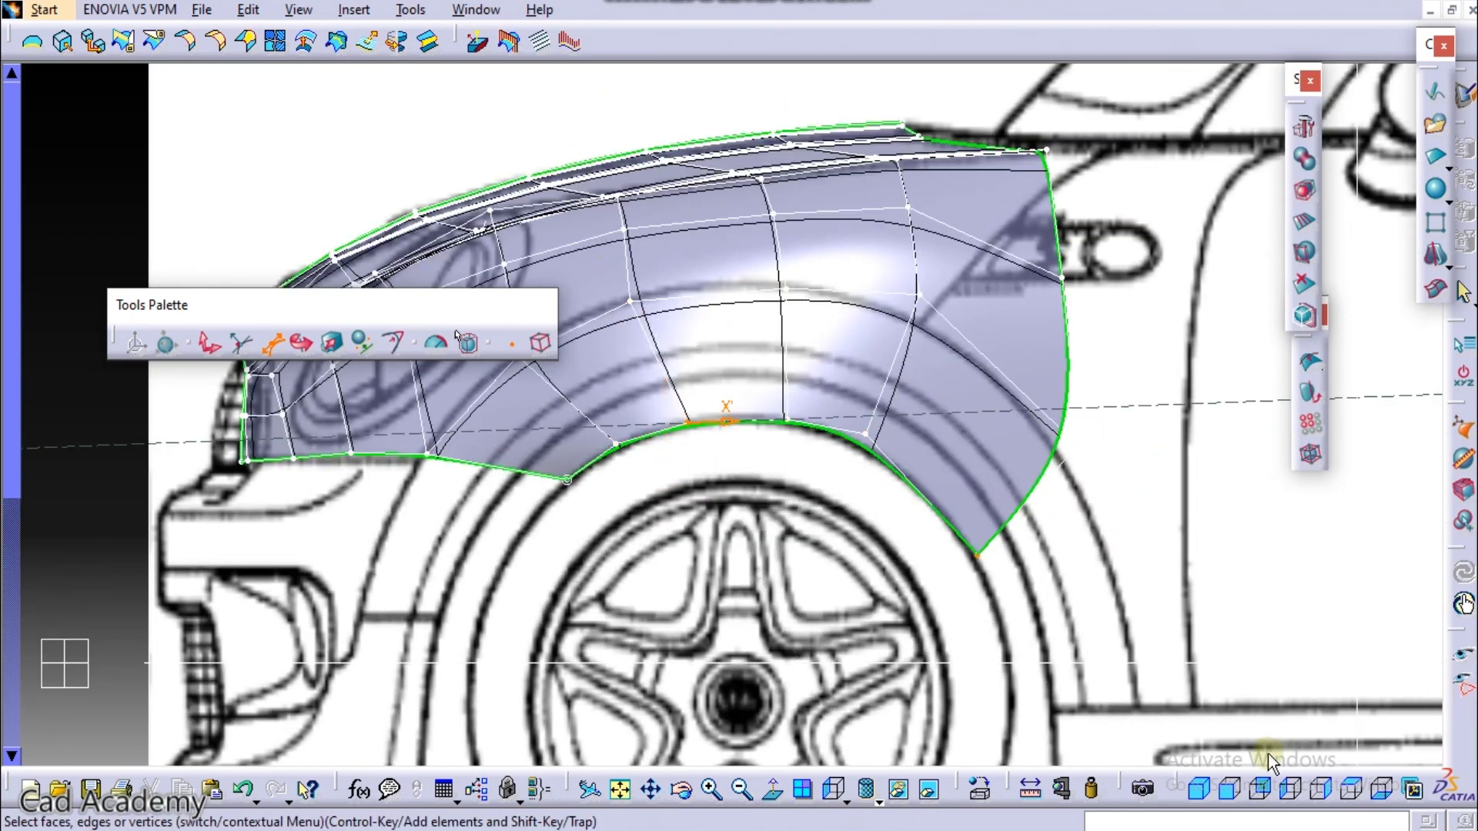
Step: In the front view, sketch the lower part of a styling-surface curve up the bumper's outer edge, following the body-side outline
{"action": "left_click", "coordinate": [1263, 787]}
{"action": "middle_click_drag", "start_coordinate": [926, 555], "coordinate": [649, 518]}
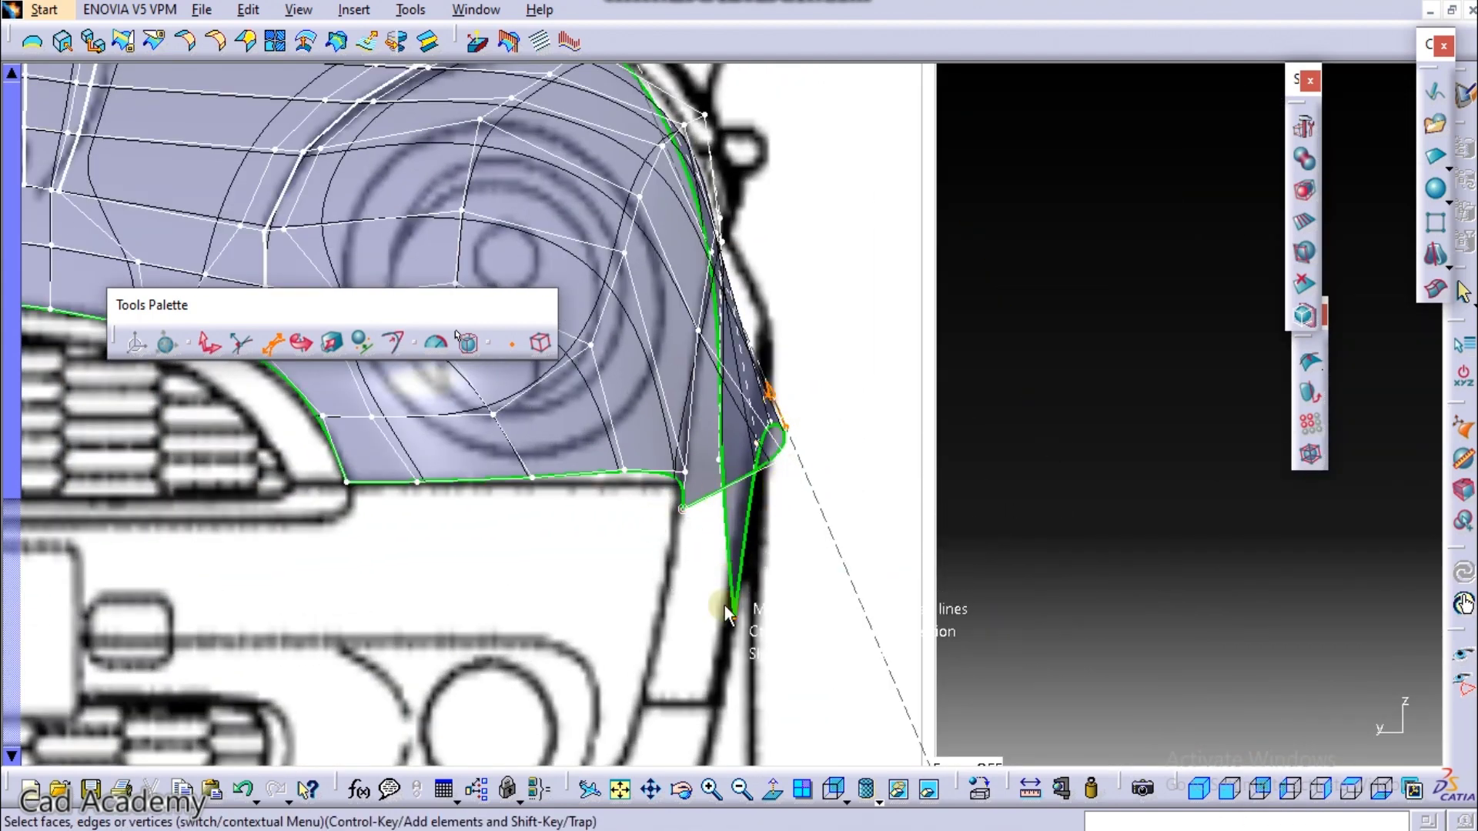
{"action": "left_click", "coordinate": [1004, 459]}
{"action": "middle_click_drag", "start_coordinate": [1042, 481], "coordinate": [893, 492]}
{"action": "left_click", "coordinate": [1089, 458]}
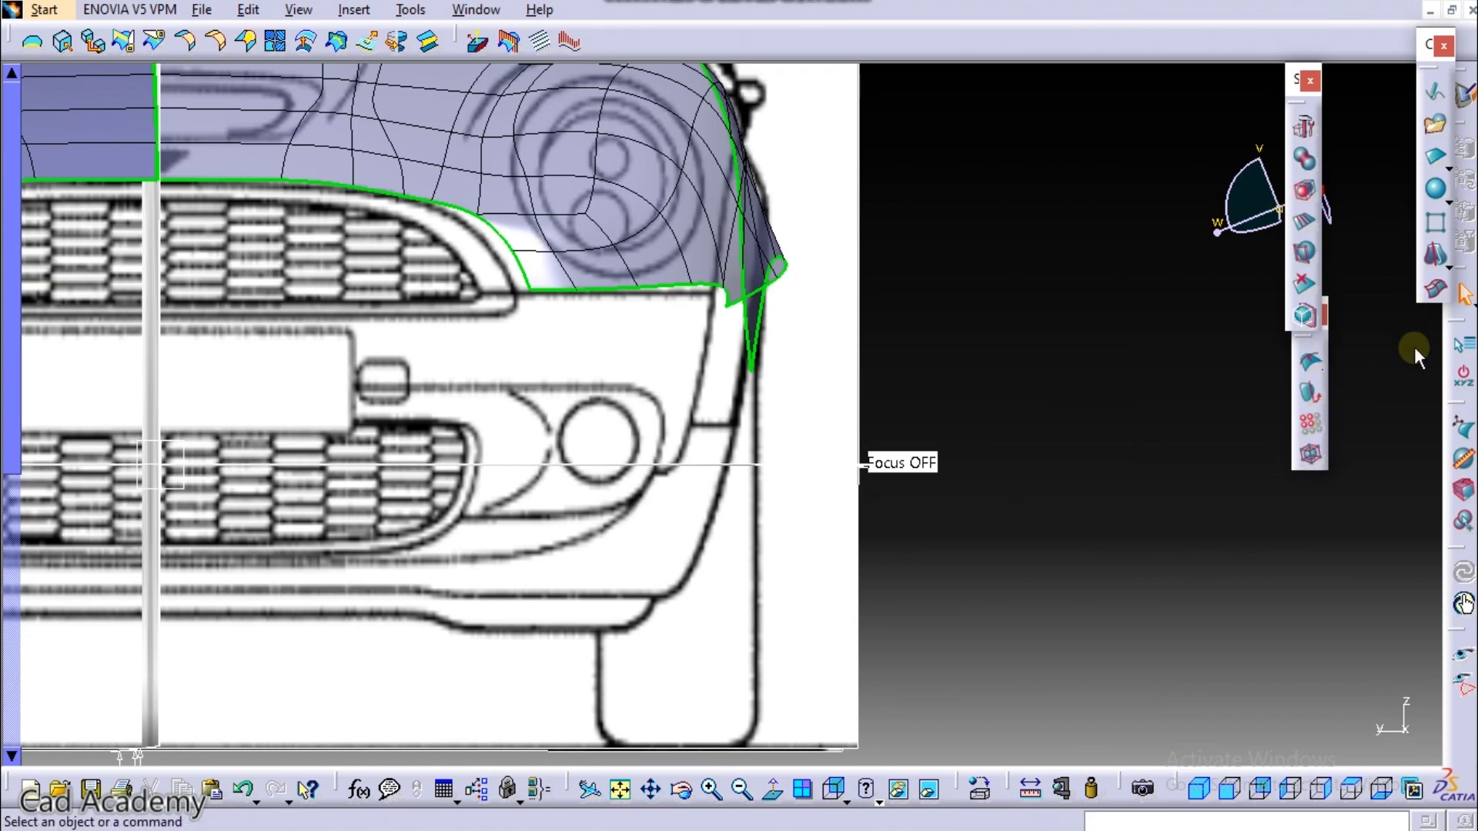
{"action": "left_click", "coordinate": [1260, 789]}
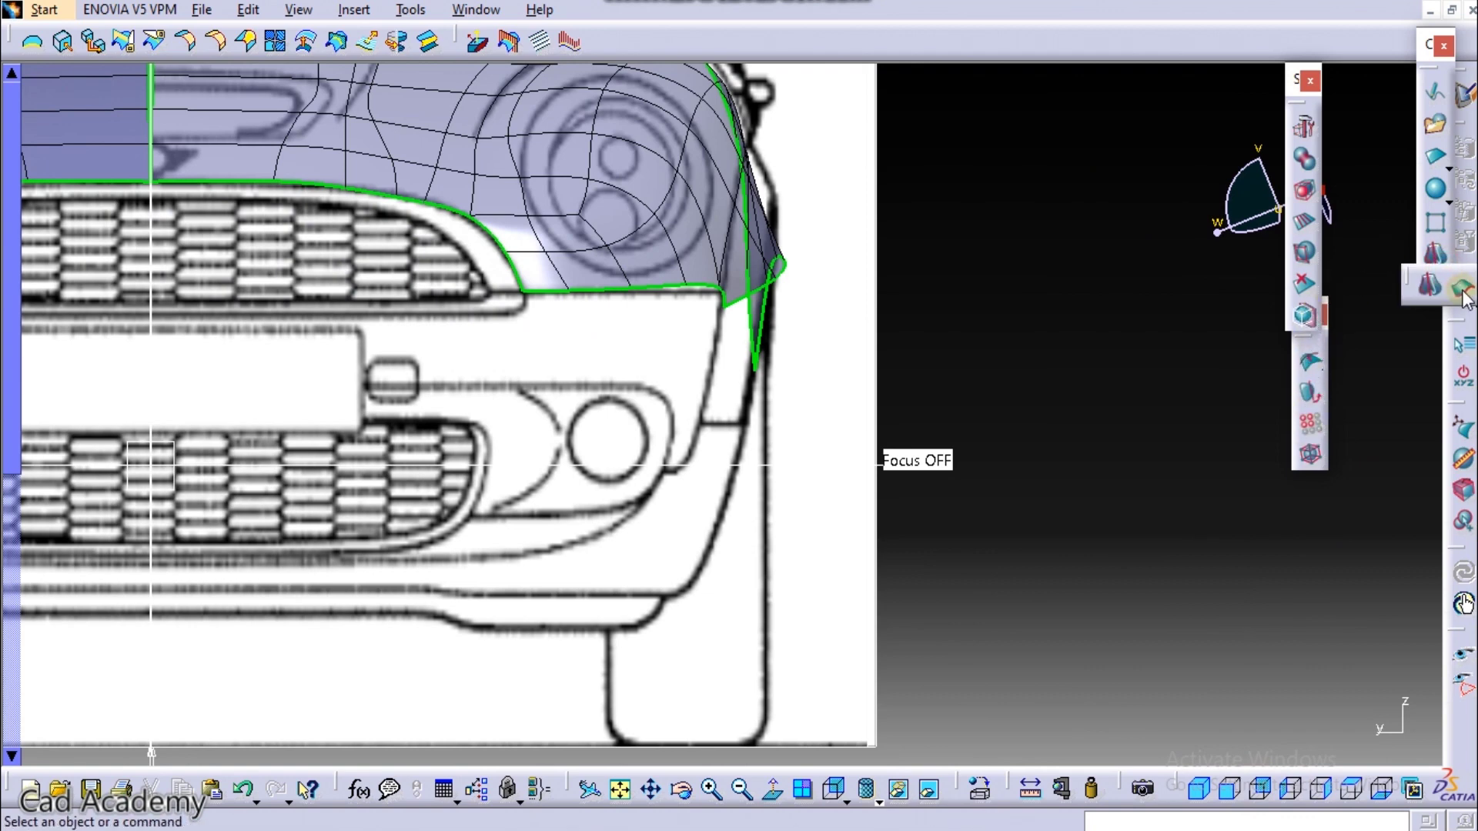
{"action": "left_click", "coordinate": [1463, 291]}
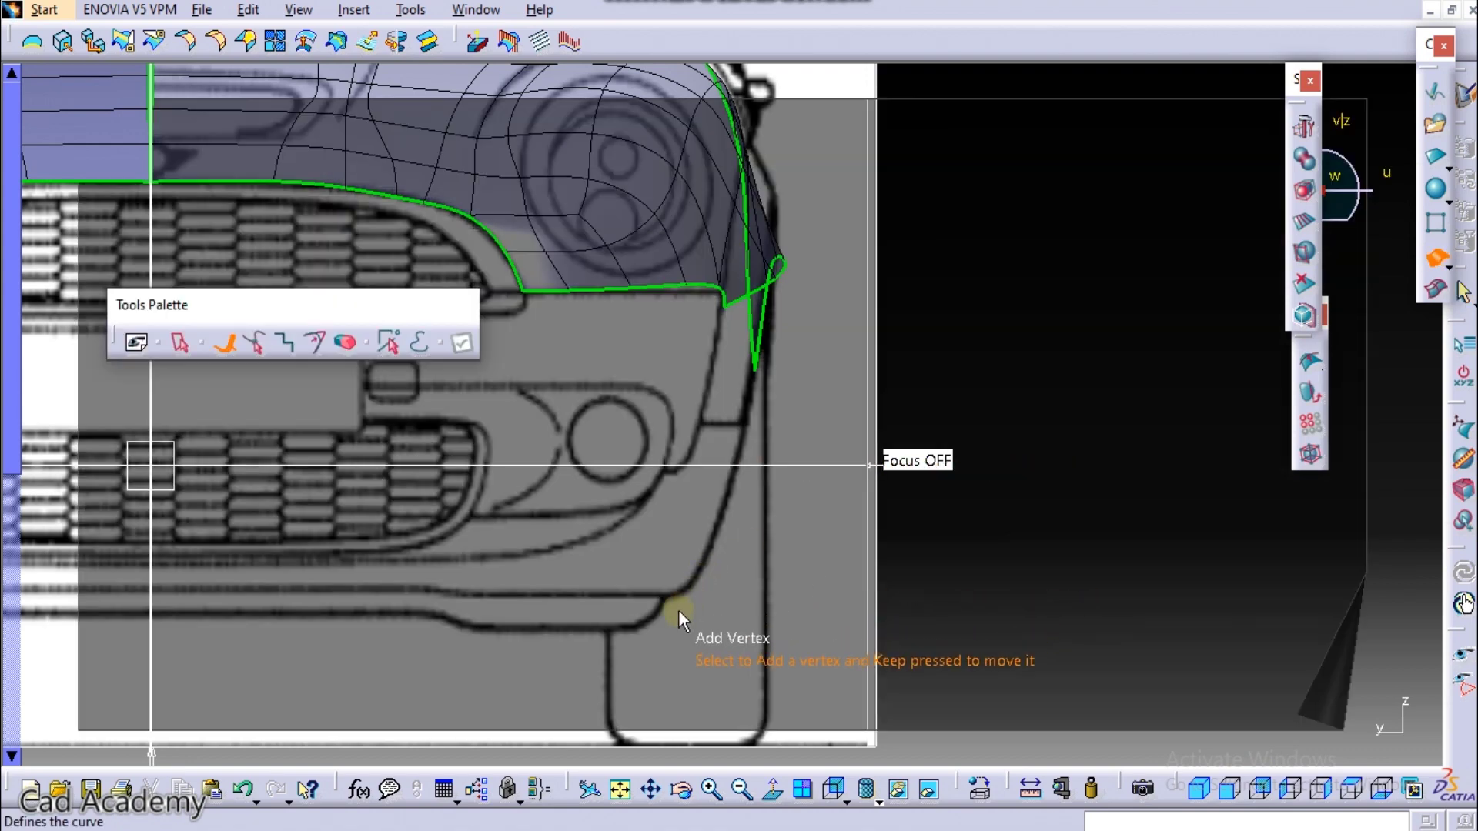
{"action": "middle_click_drag", "start_coordinate": [678, 609], "coordinate": [692, 485], "text": "ctrl"}
{"action": "middle_click_drag", "start_coordinate": [693, 538], "coordinate": [705, 337]}
{"action": "left_click", "coordinate": [648, 552]}
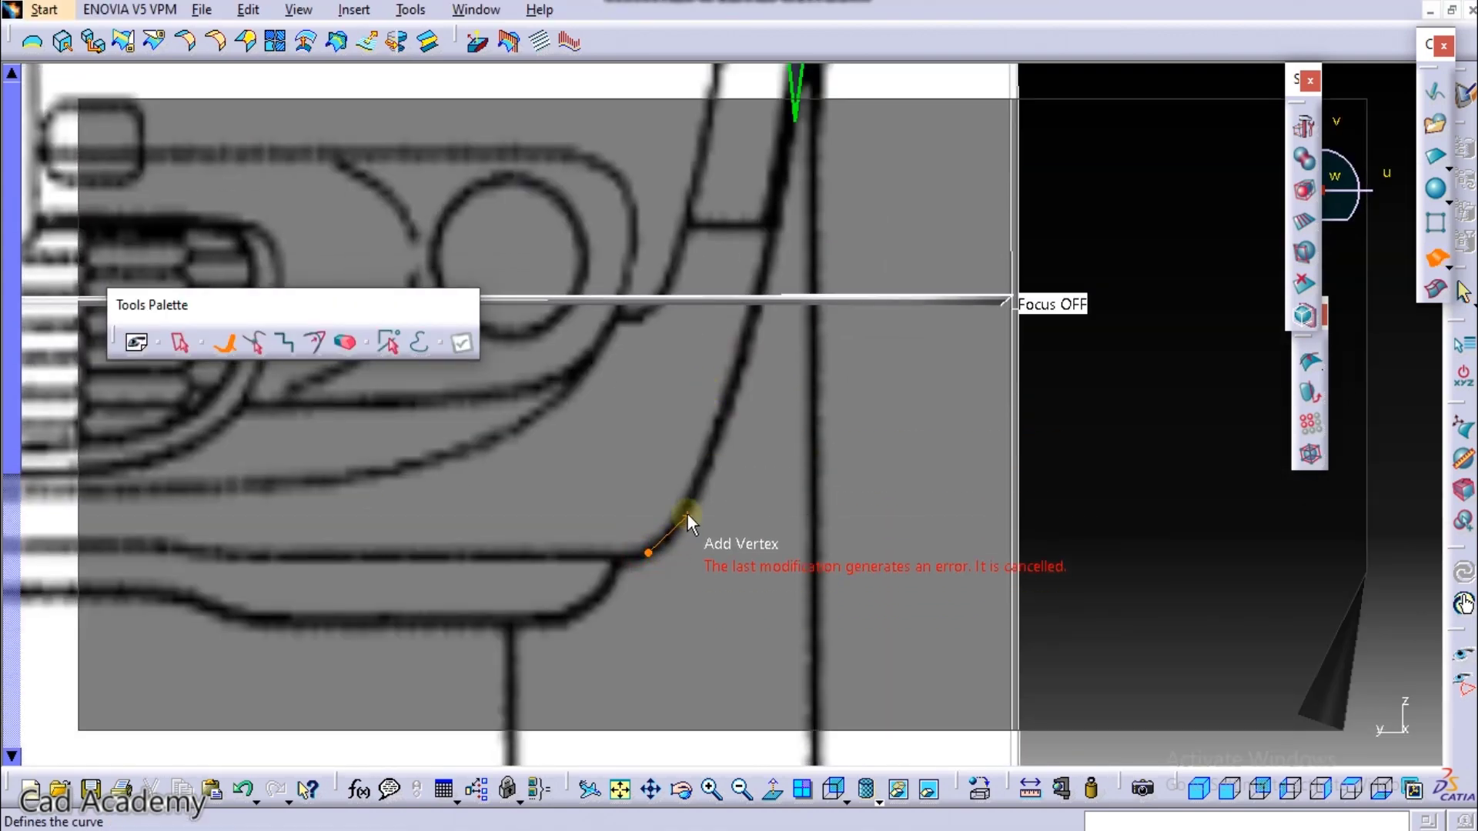
{"action": "left_click", "coordinate": [687, 514]}
{"action": "left_click", "coordinate": [721, 432]}
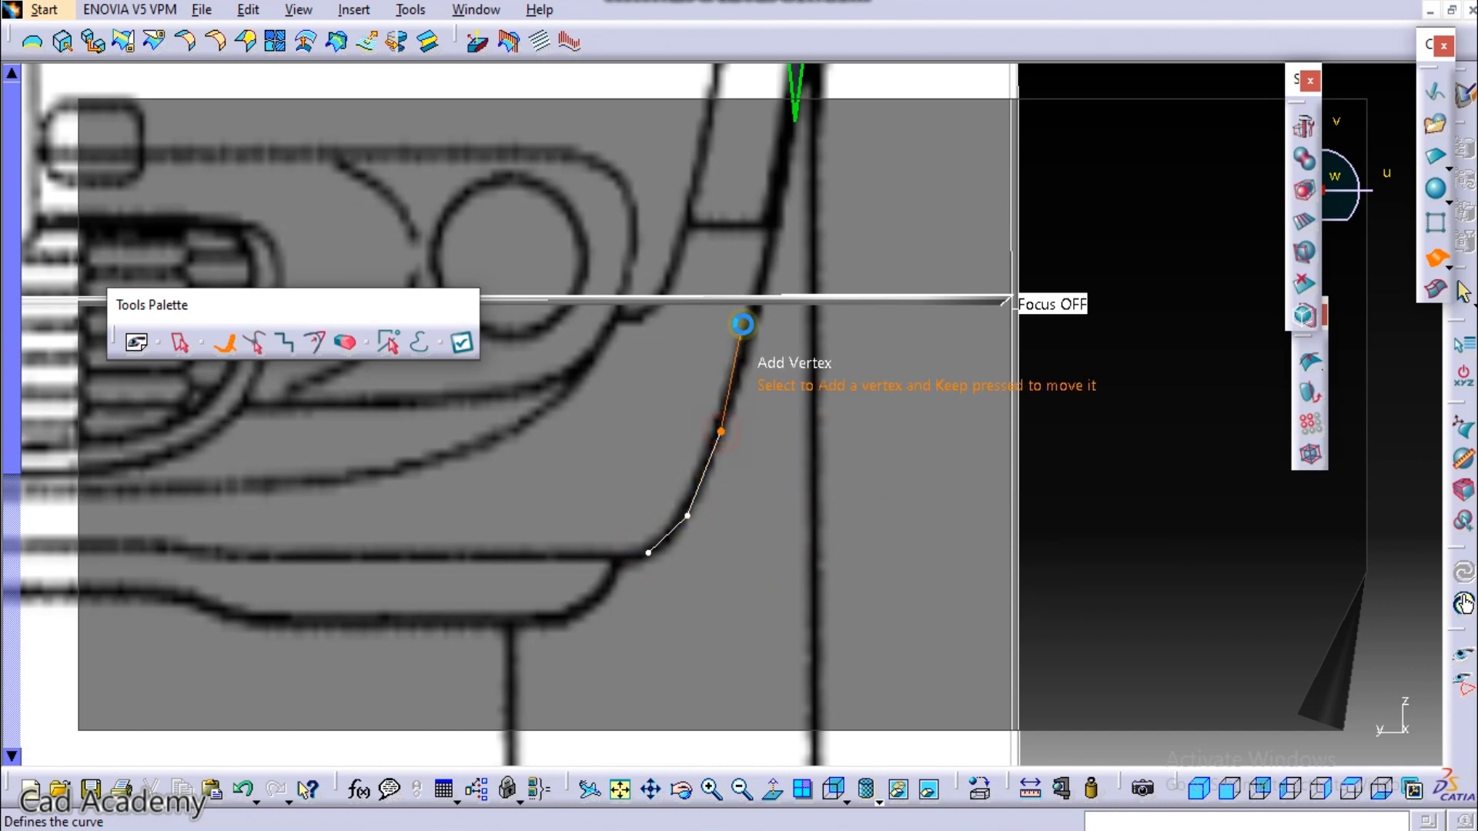
{"action": "left_click", "coordinate": [759, 283]}
Step: Extend the curve with vertices up past the wheel-arch border and apply it as a surface strip
{"action": "middle_click_drag", "start_coordinate": [762, 289], "coordinate": [688, 631]}
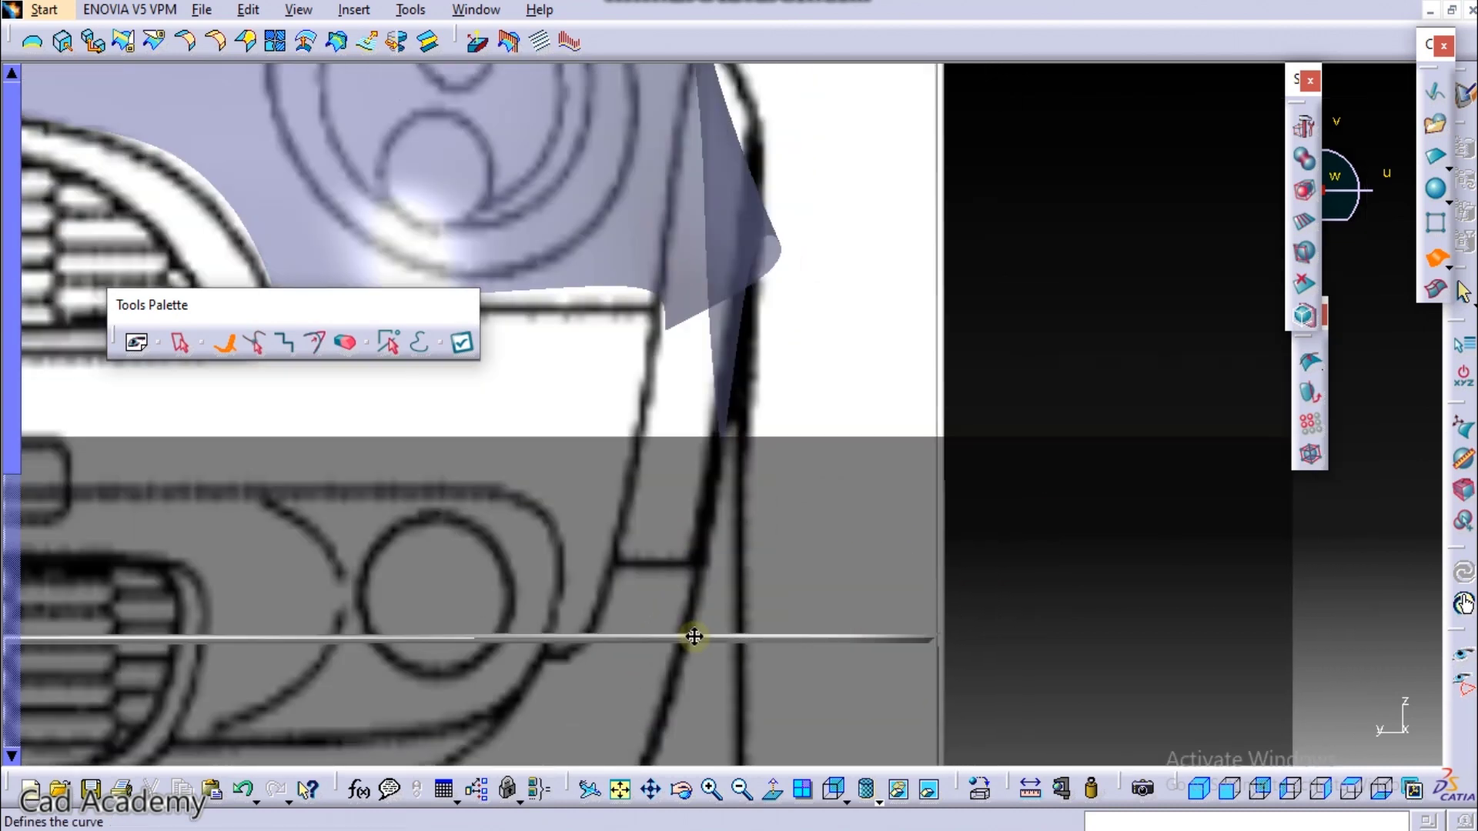
{"action": "left_click", "coordinate": [715, 487]}
{"action": "middle_click_drag", "start_coordinate": [714, 484], "coordinate": [698, 538]}
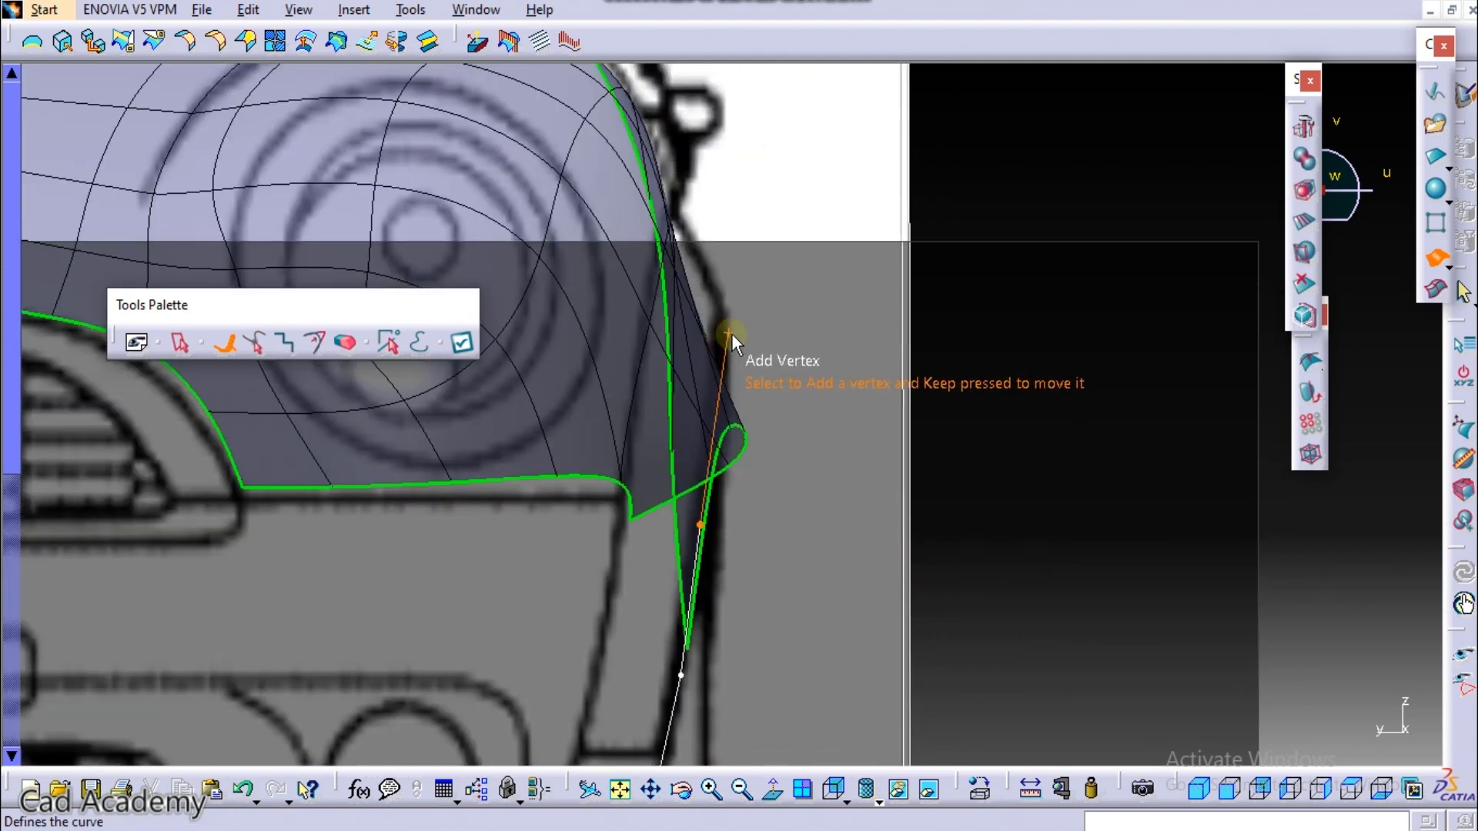
{"action": "left_click", "coordinate": [730, 333]}
{"action": "left_click", "coordinate": [739, 221]}
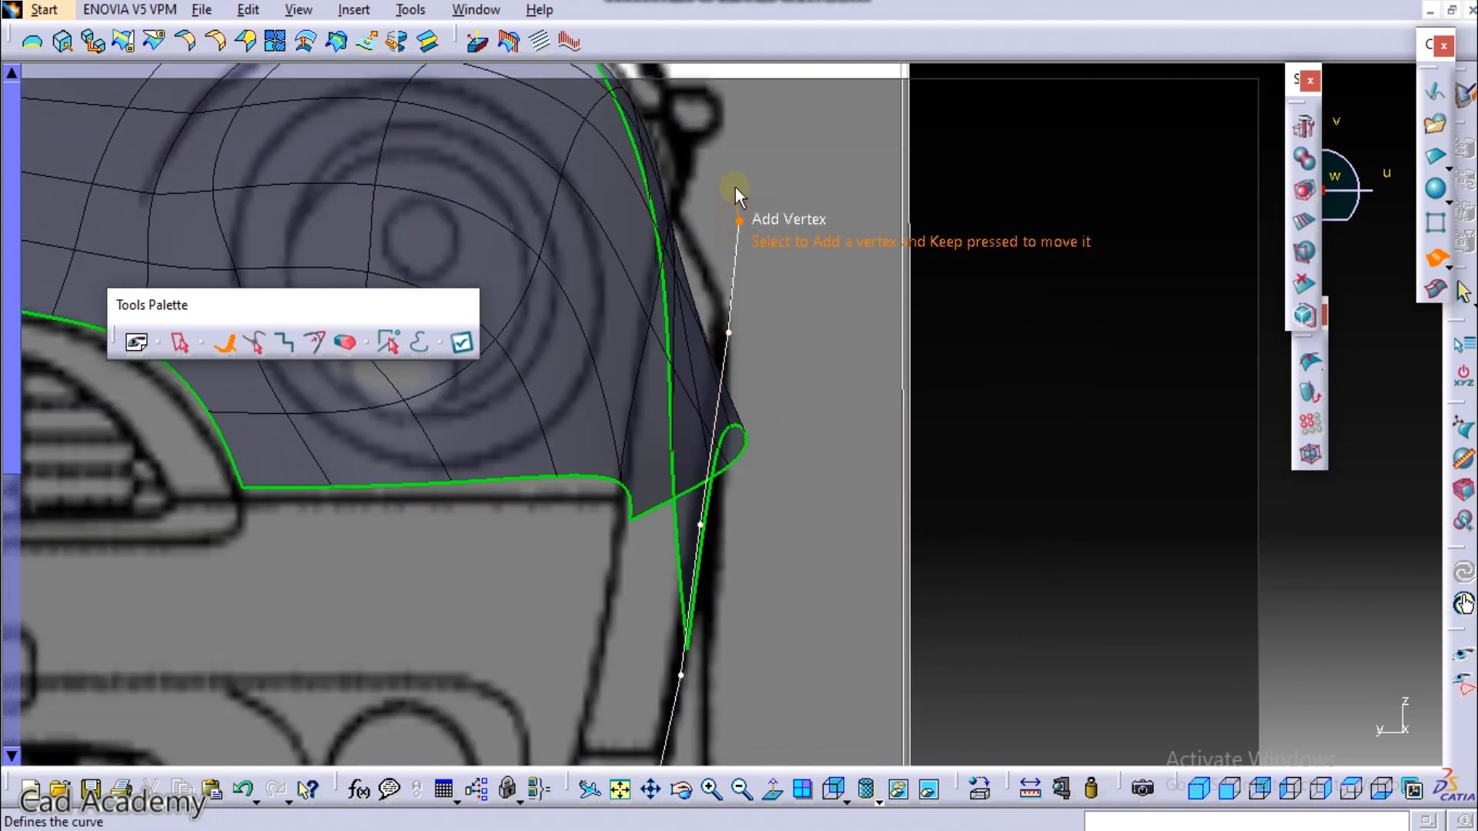
{"action": "left_click", "coordinate": [745, 145]}
{"action": "middle_click_drag", "start_coordinate": [712, 281], "coordinate": [740, 441], "text": "ctrl"}
{"action": "key", "text": "Escape"}
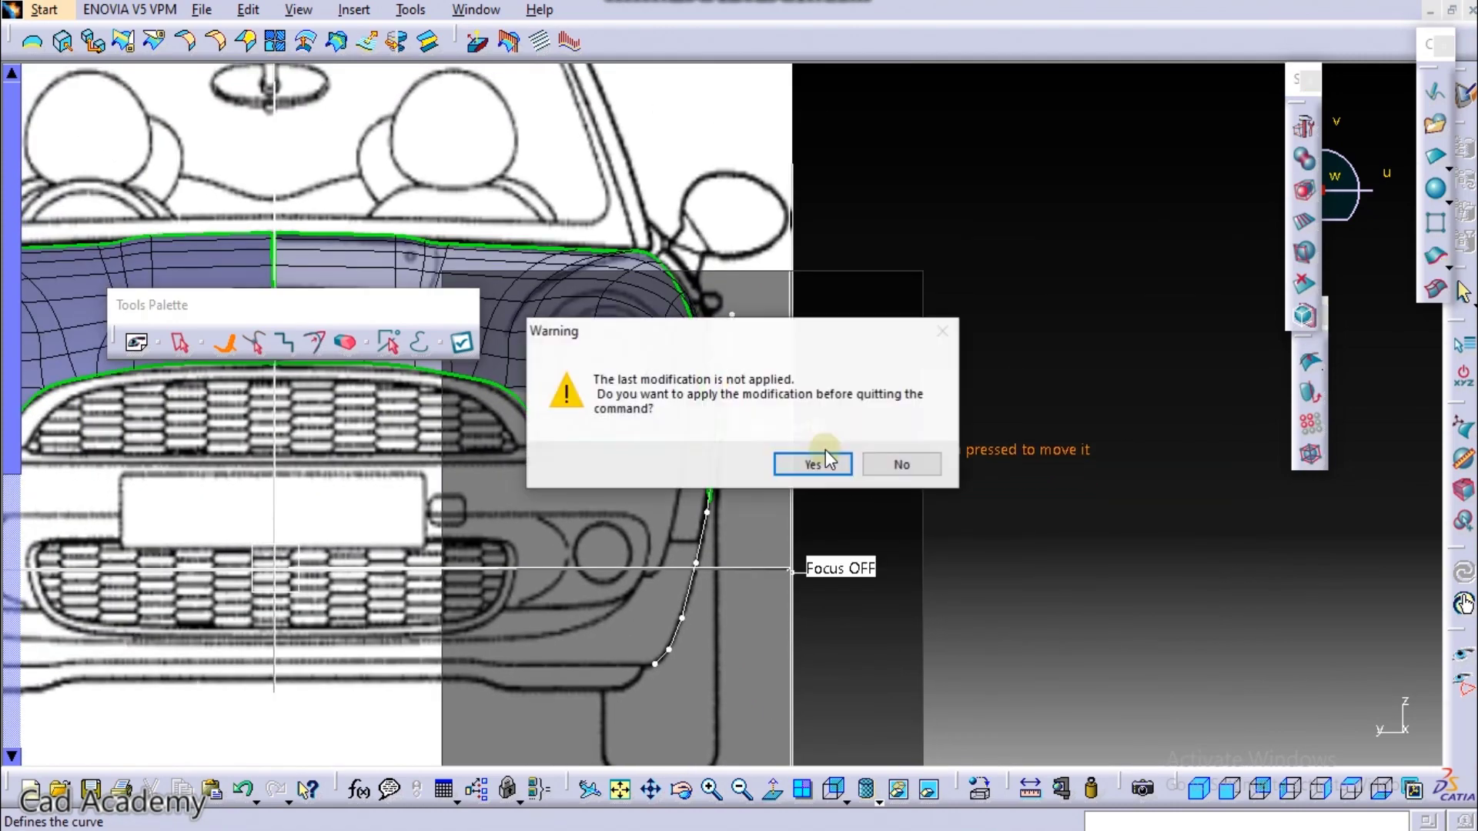
{"action": "left_click", "coordinate": [836, 453]}
Step: In the side view, widen the strip by translating its rear vertices behind the fender and its front vertices to the car's nose
{"action": "middle_click_drag", "start_coordinate": [829, 363], "coordinate": [616, 377]}
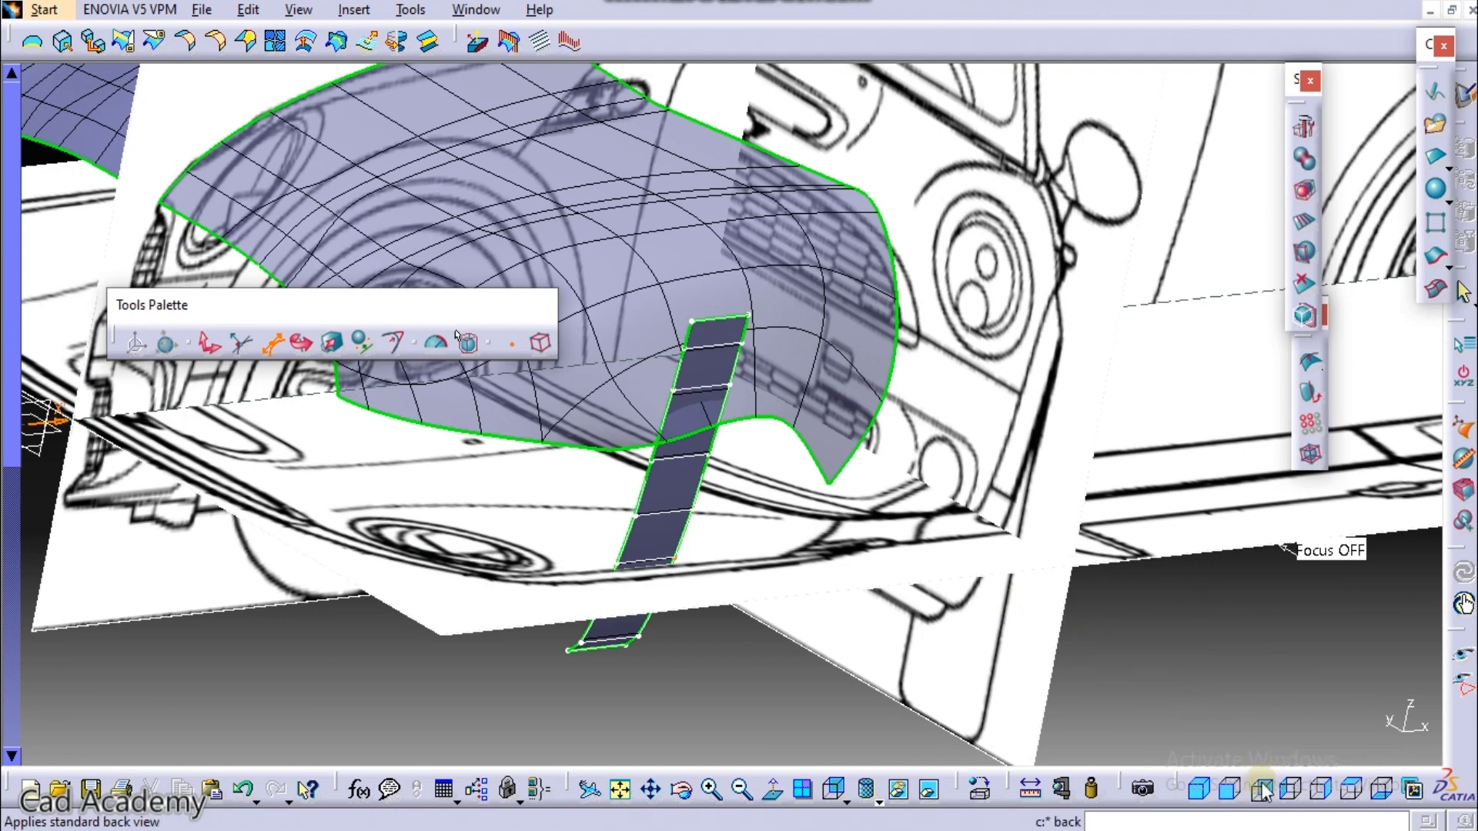
{"action": "left_click", "coordinate": [1284, 793]}
{"action": "middle_click_drag", "start_coordinate": [700, 527], "coordinate": [697, 455]}
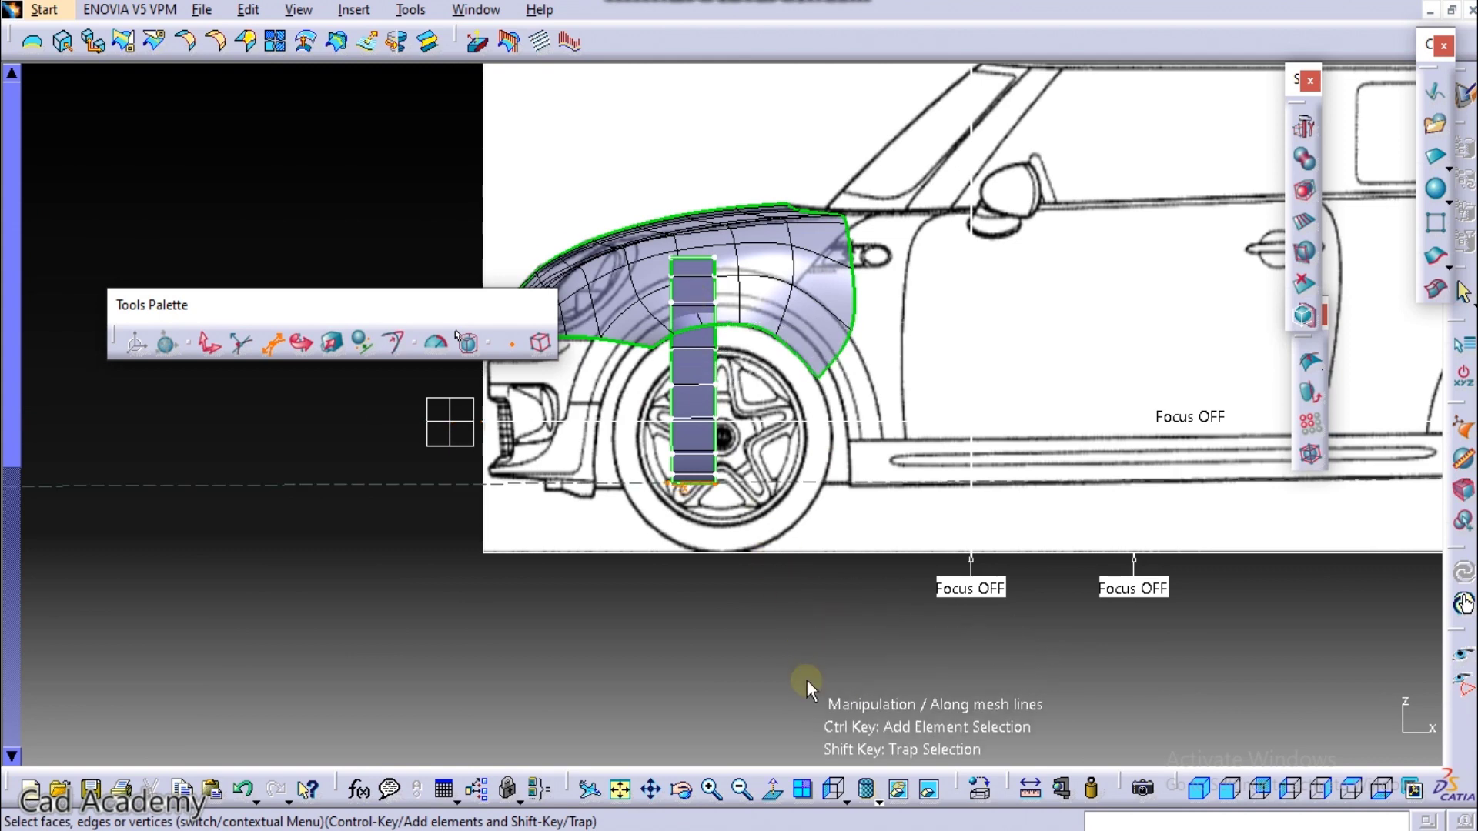
{"action": "left_click_drag", "start_coordinate": [821, 720], "coordinate": [682, 165]}
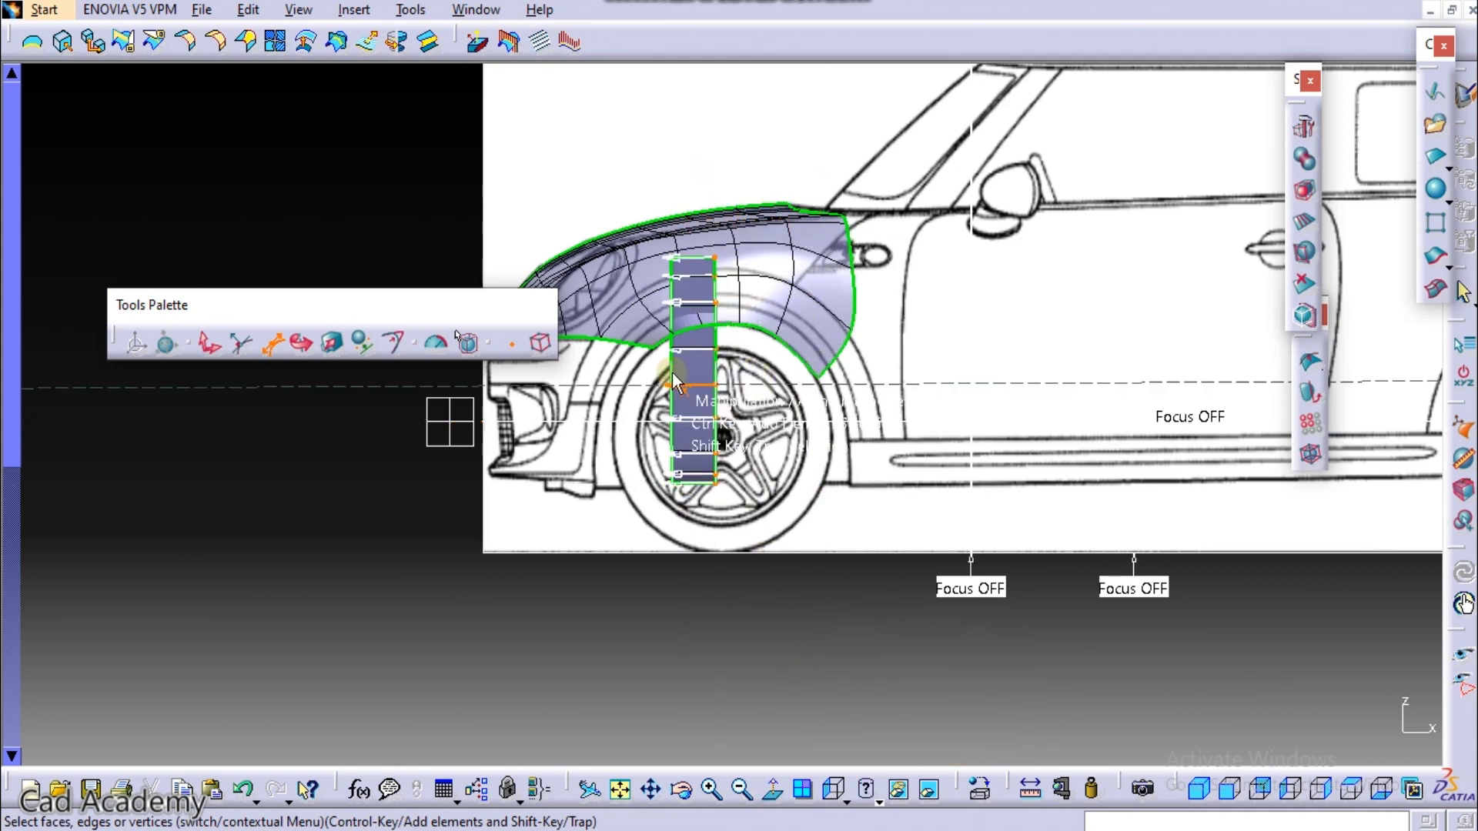
{"action": "left_click", "coordinate": [208, 344]}
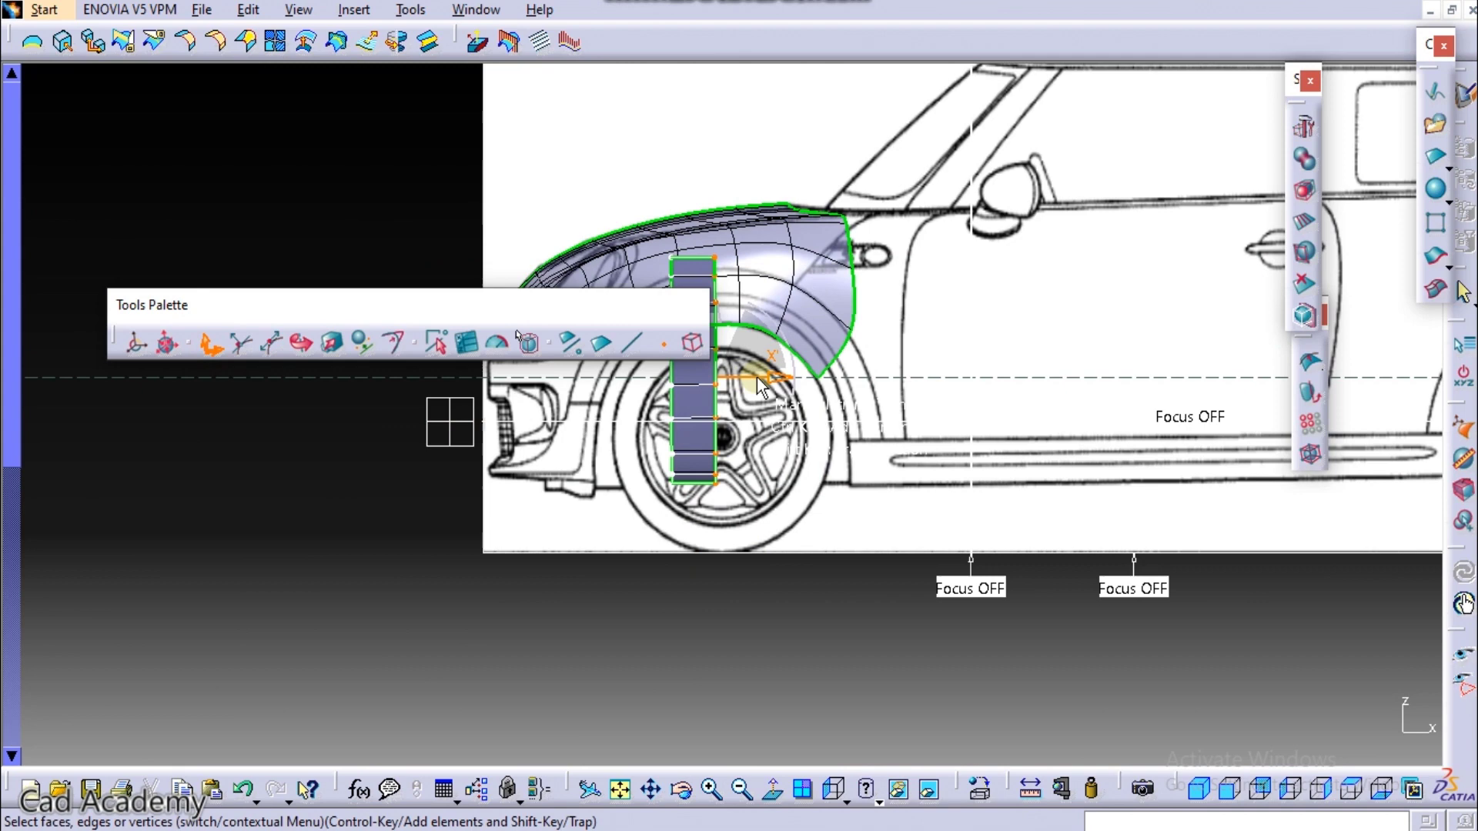
{"action": "mouse_move", "coordinate": [900, 387]}
{"action": "left_mouse_down"}
{"action": "mouse_move", "coordinate": [960, 390]}
{"action": "mouse_move", "coordinate": [925, 392]}
{"action": "left_mouse_up"}
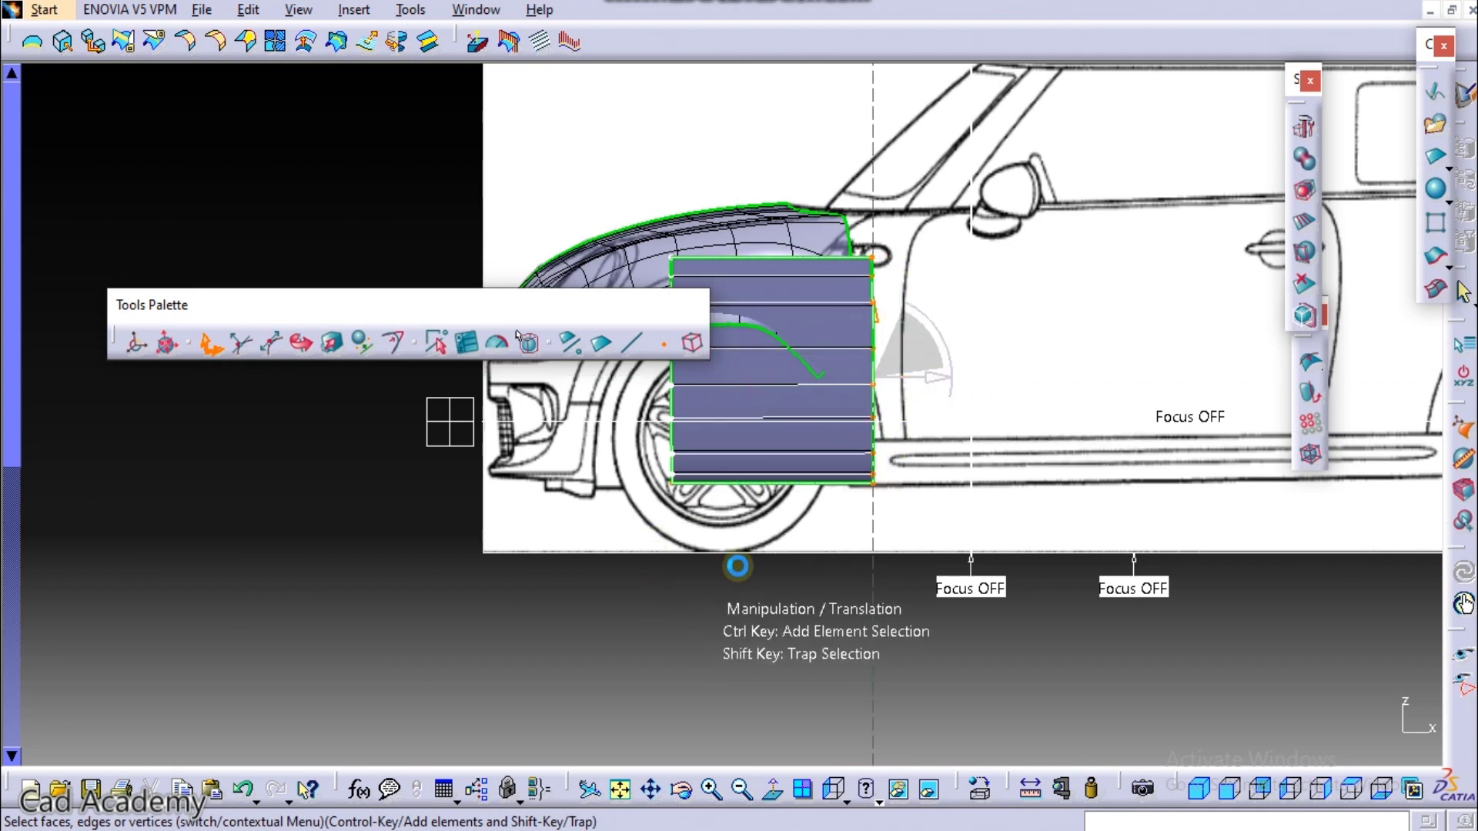
{"action": "middle_click_drag", "start_coordinate": [740, 545], "coordinate": [805, 642]}
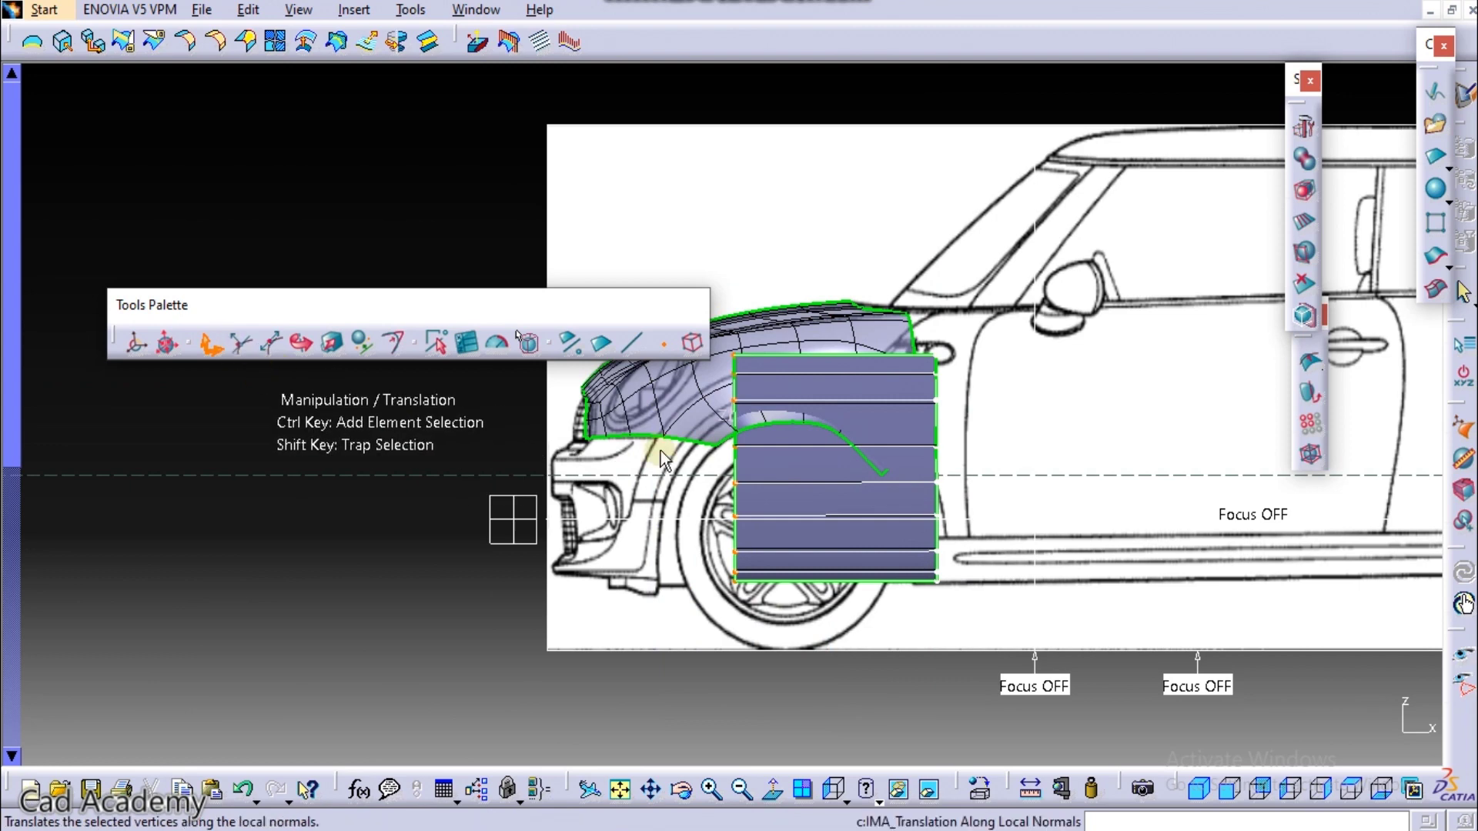
{"action": "left_click_drag", "start_coordinate": [802, 476], "coordinate": [647, 496]}
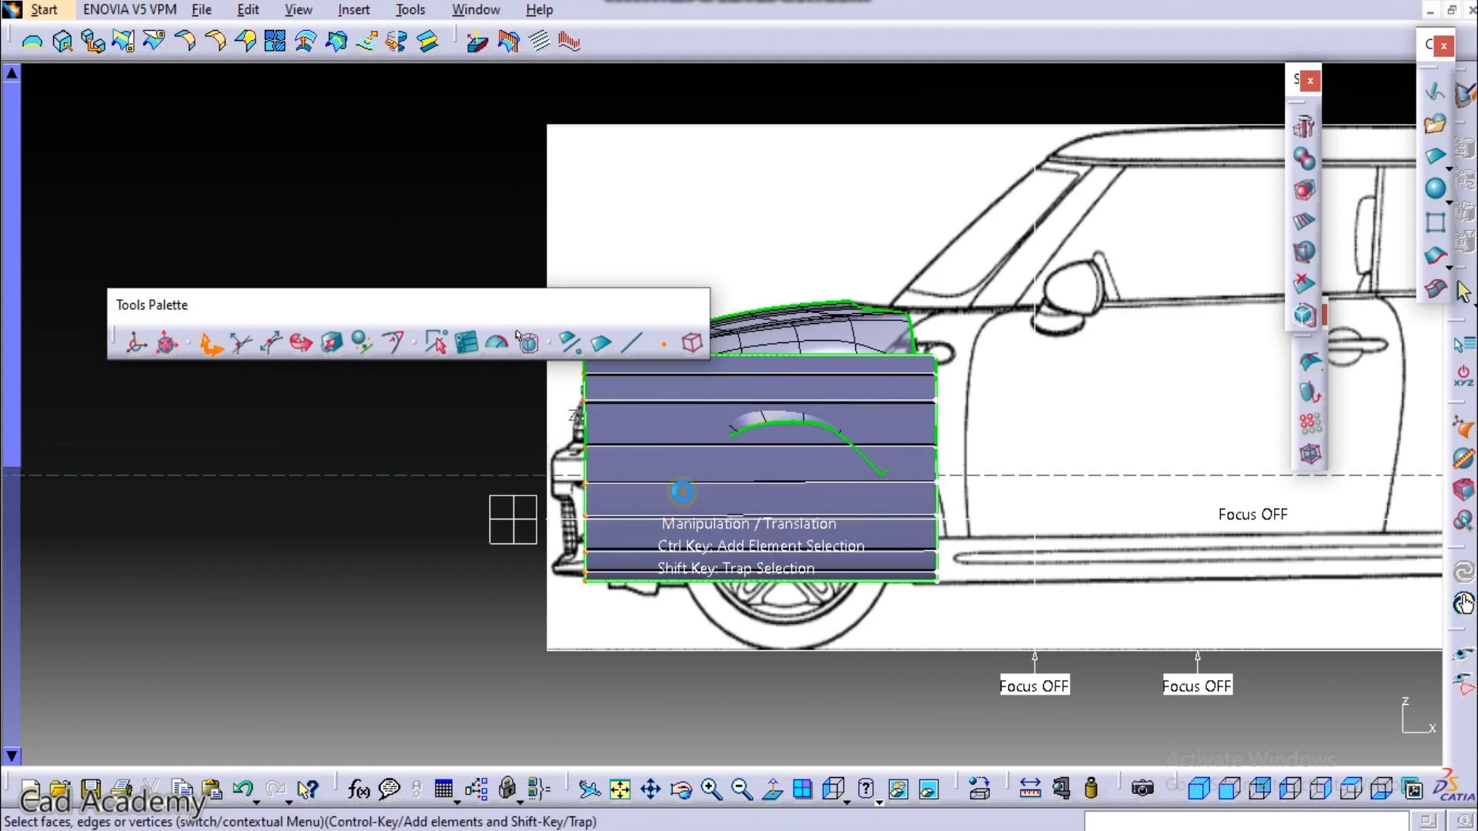
{"action": "middle_click_drag", "start_coordinate": [742, 502], "coordinate": [660, 284]}
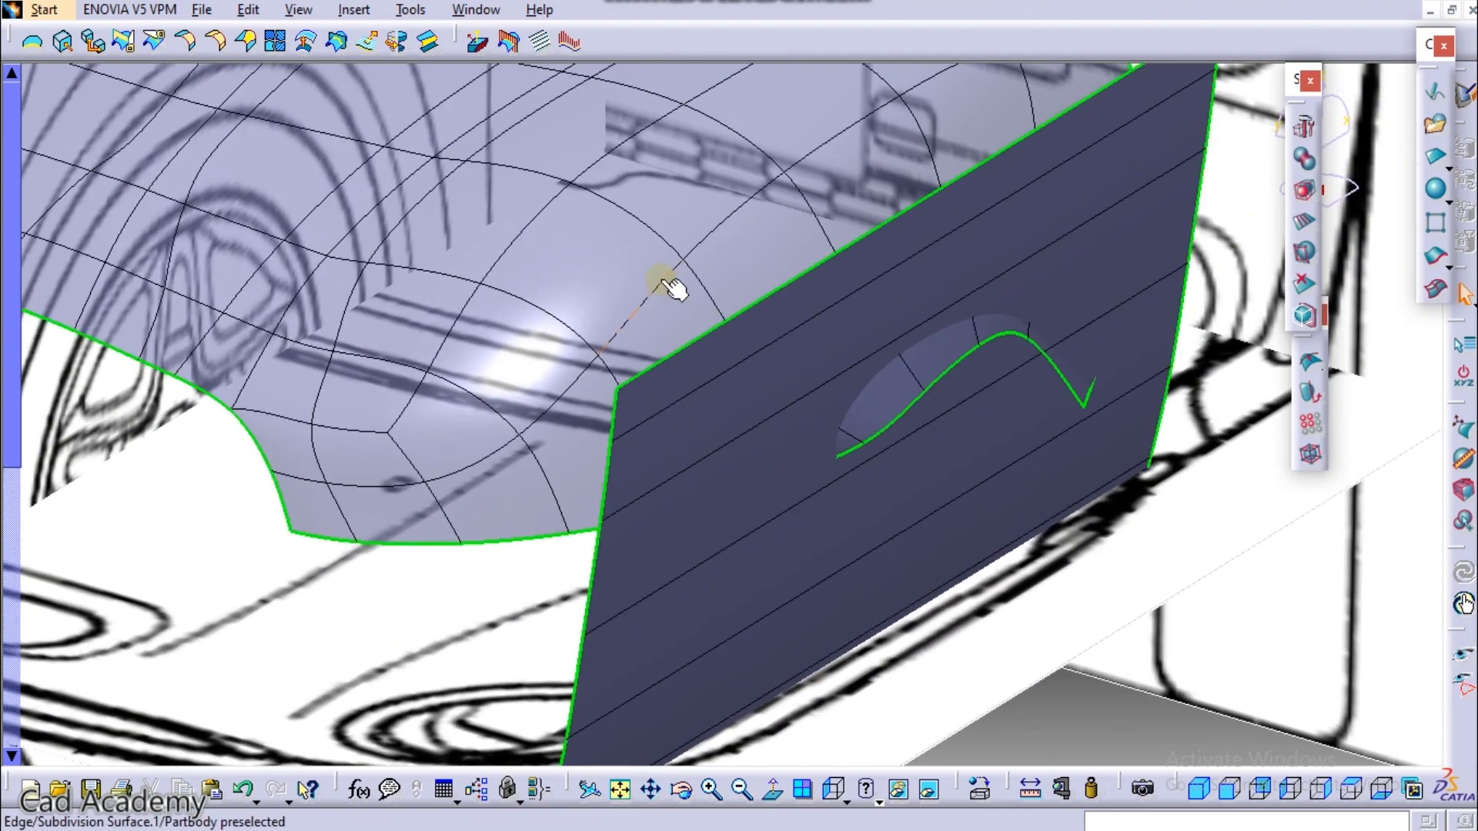
Step: Modify Subdivision Surface.1 in Alignment mode, with Subdivision Surface.2 as the projection support
{"action": "left_click", "coordinate": [1296, 323]}
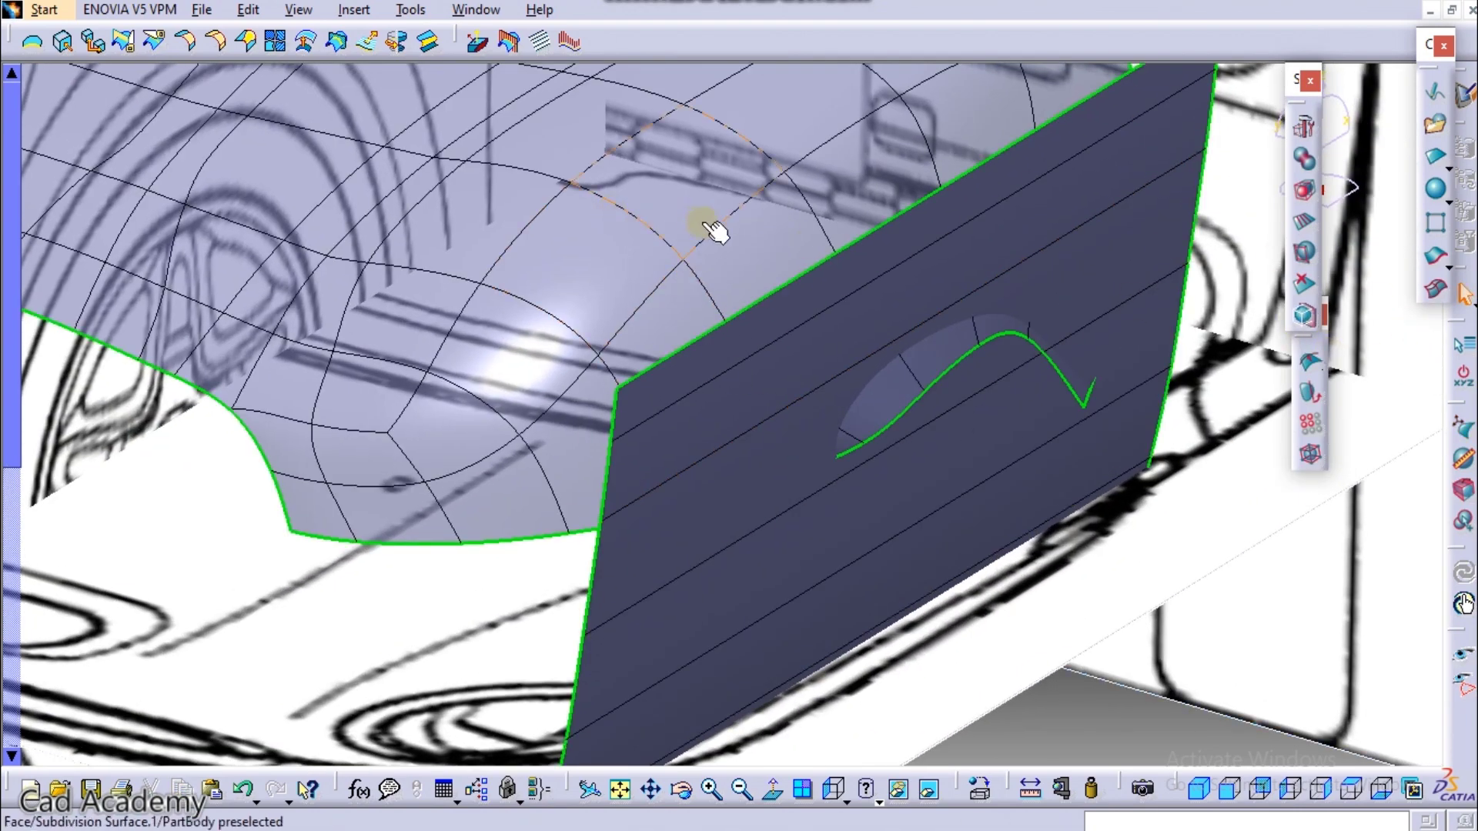
{"action": "left_click", "coordinate": [696, 203]}
{"action": "double_click", "coordinate": [693, 203]}
{"action": "middle_click_drag", "start_coordinate": [951, 415], "coordinate": [944, 367]}
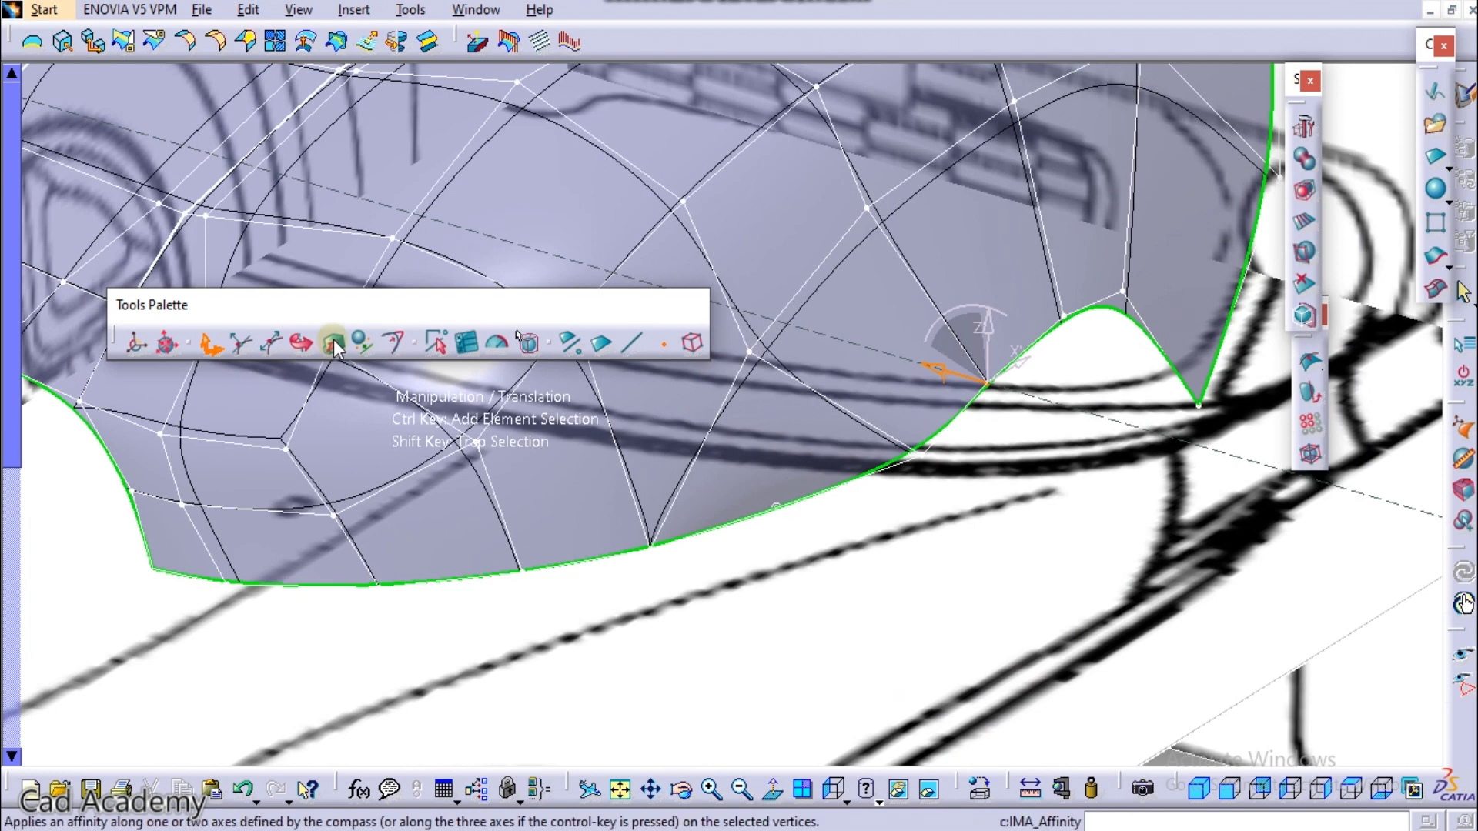
{"action": "left_click", "coordinate": [334, 344]}
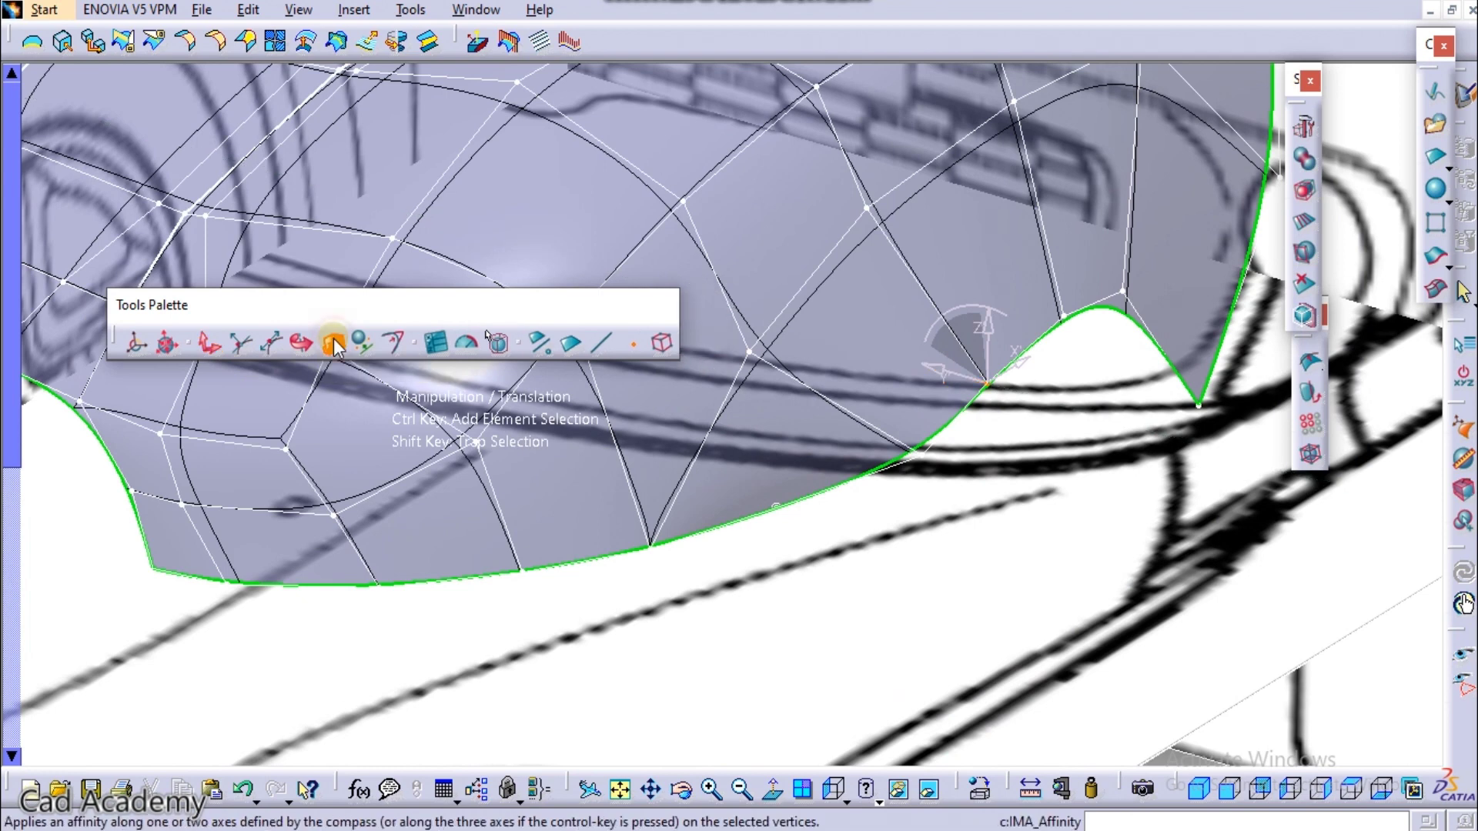
{"action": "left_click", "coordinate": [365, 344]}
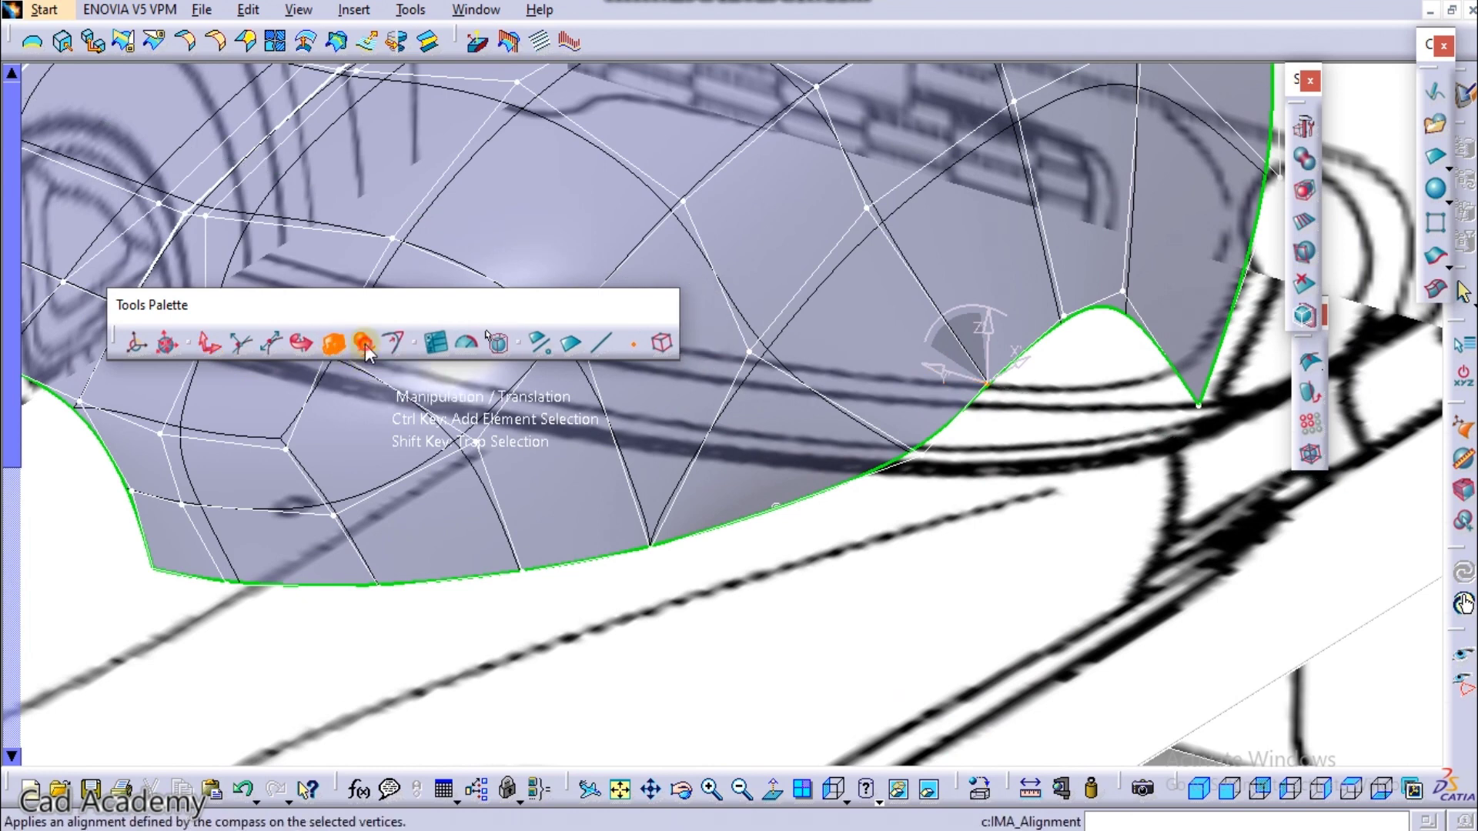
{"action": "middle_click_drag", "start_coordinate": [944, 413], "coordinate": [763, 458]}
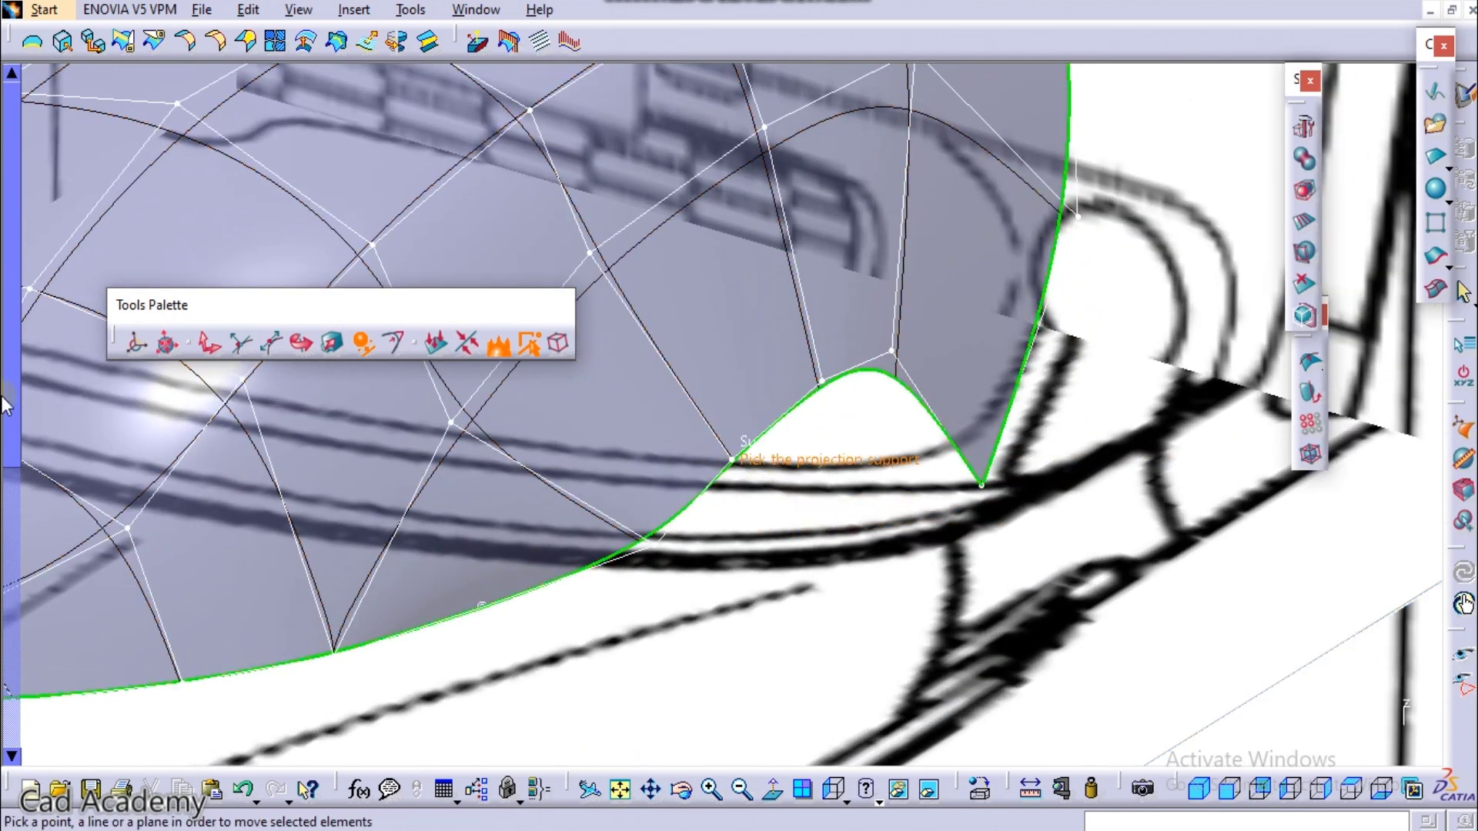
{"action": "key", "text": "F3"}
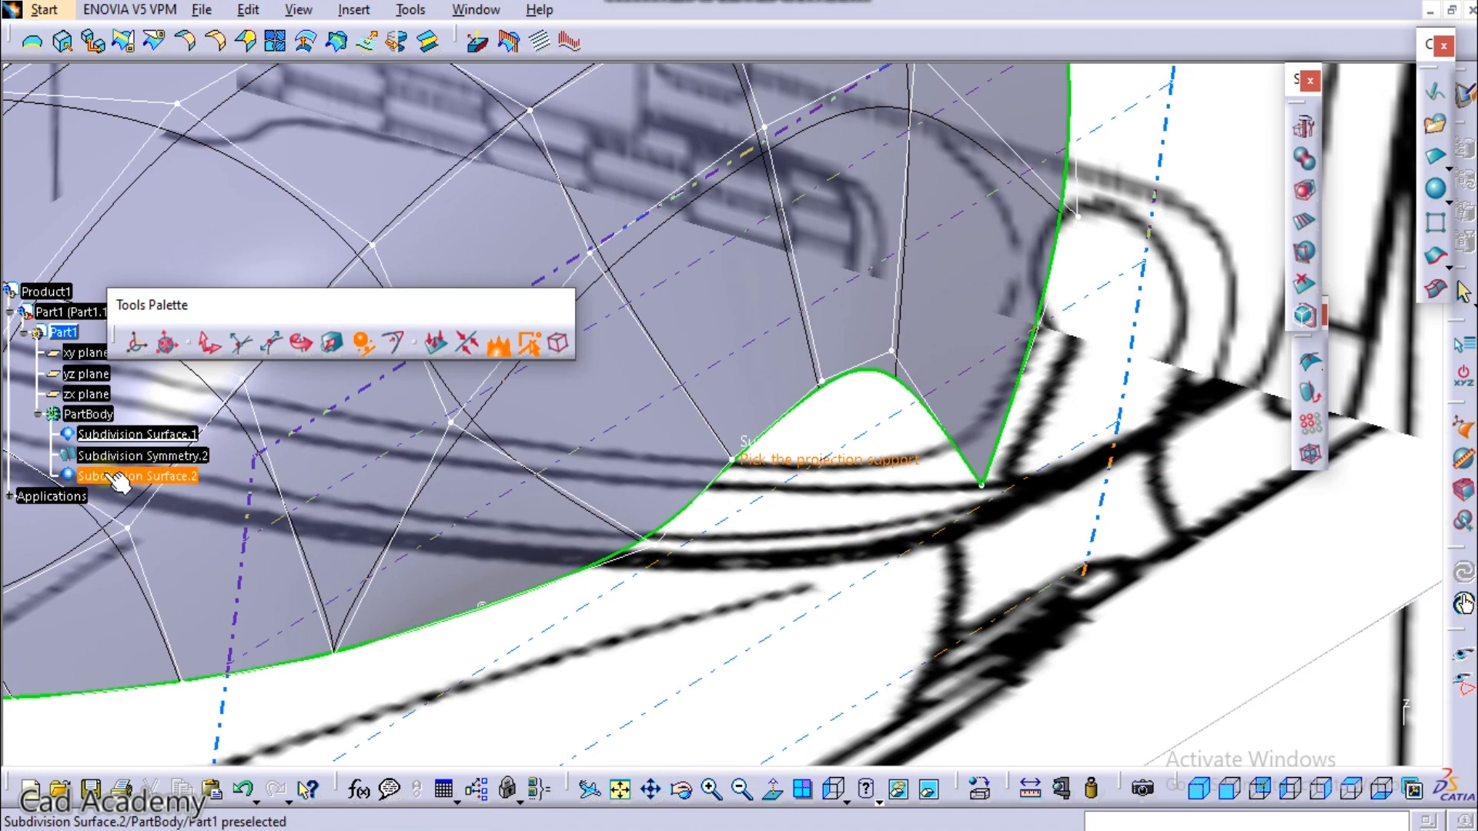
{"action": "left_click", "coordinate": [185, 484]}
Step: Project the front three border vertices of the wheel arch, including the front corner, along the compass direction onto Subdivision Surface.2
{"action": "middle_click_drag", "start_coordinate": [720, 445], "coordinate": [739, 396]}
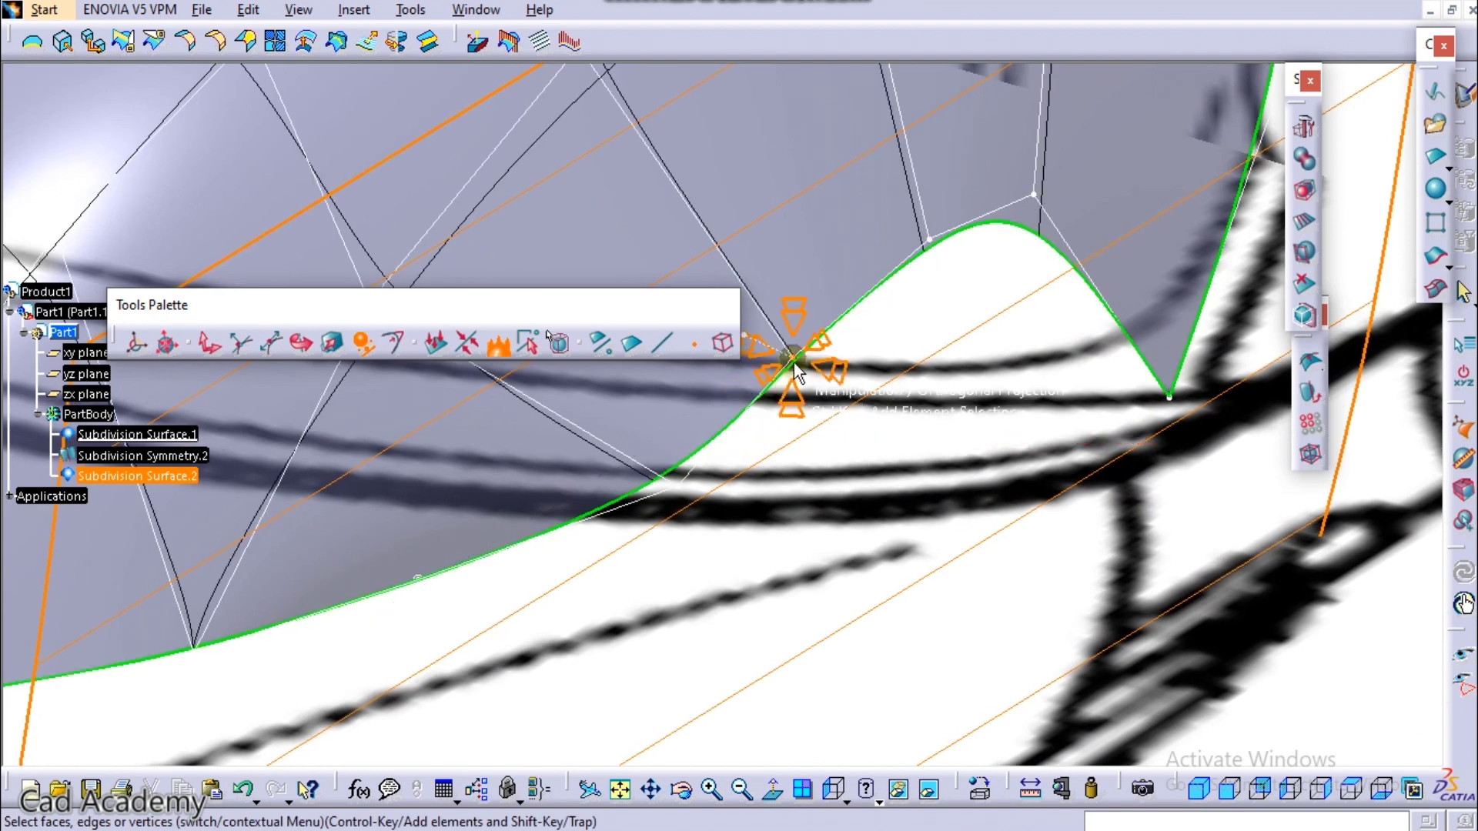
{"action": "left_click", "coordinate": [828, 374]}
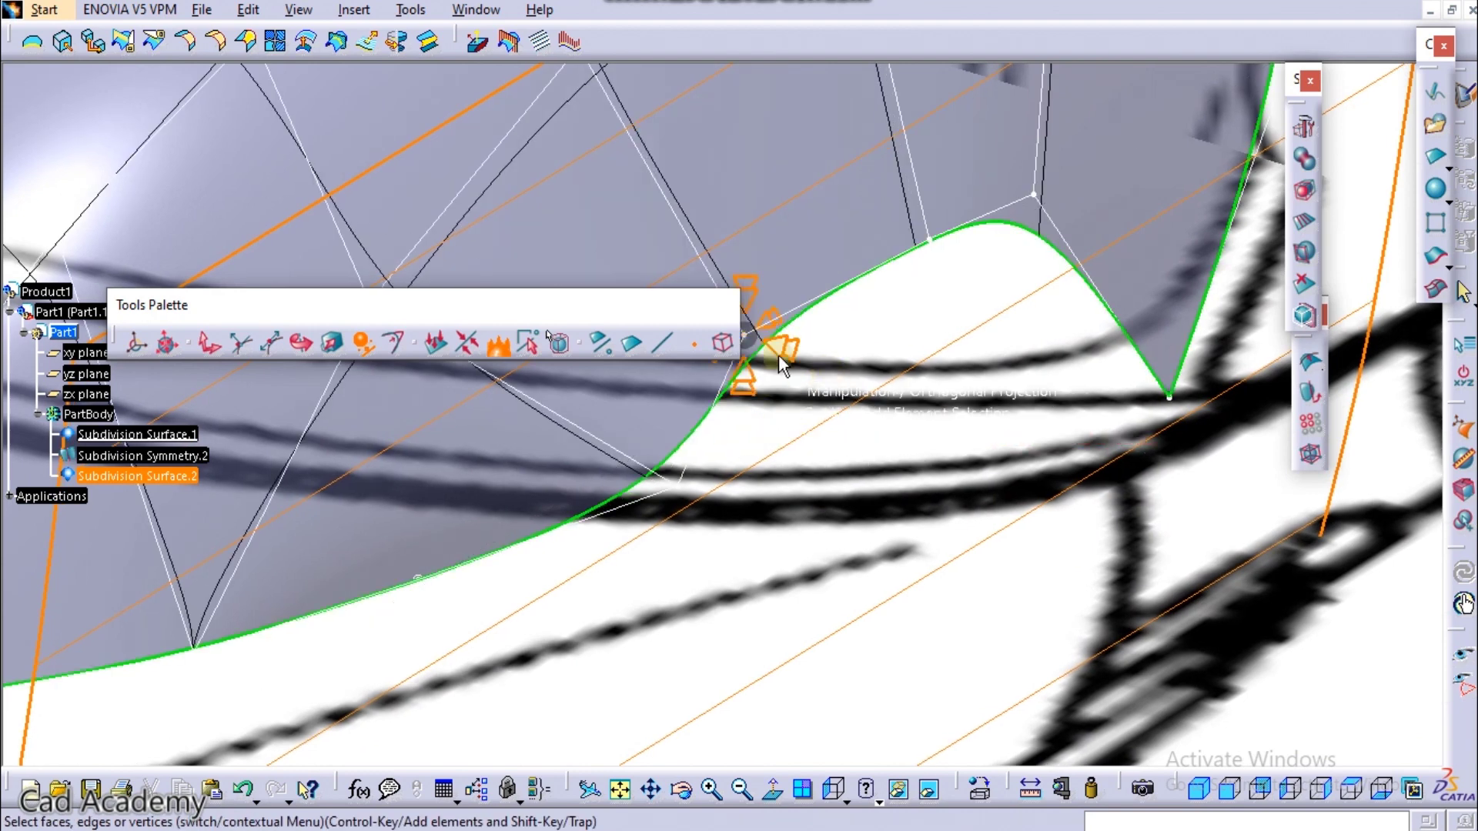
{"action": "middle_click_drag", "start_coordinate": [681, 483], "coordinate": [838, 402]}
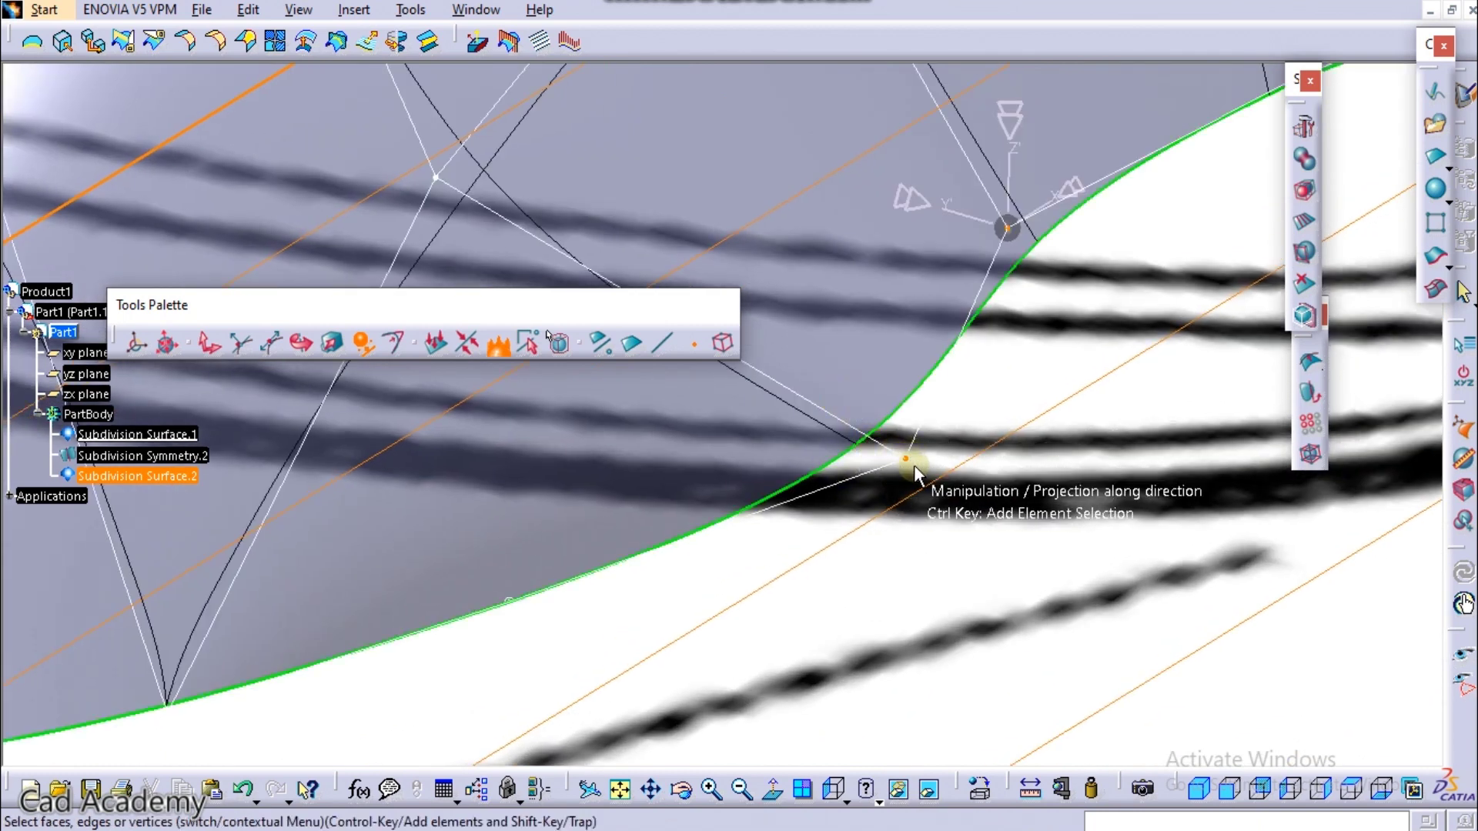
{"action": "left_click_drag", "start_coordinate": [908, 461], "coordinate": [818, 419]}
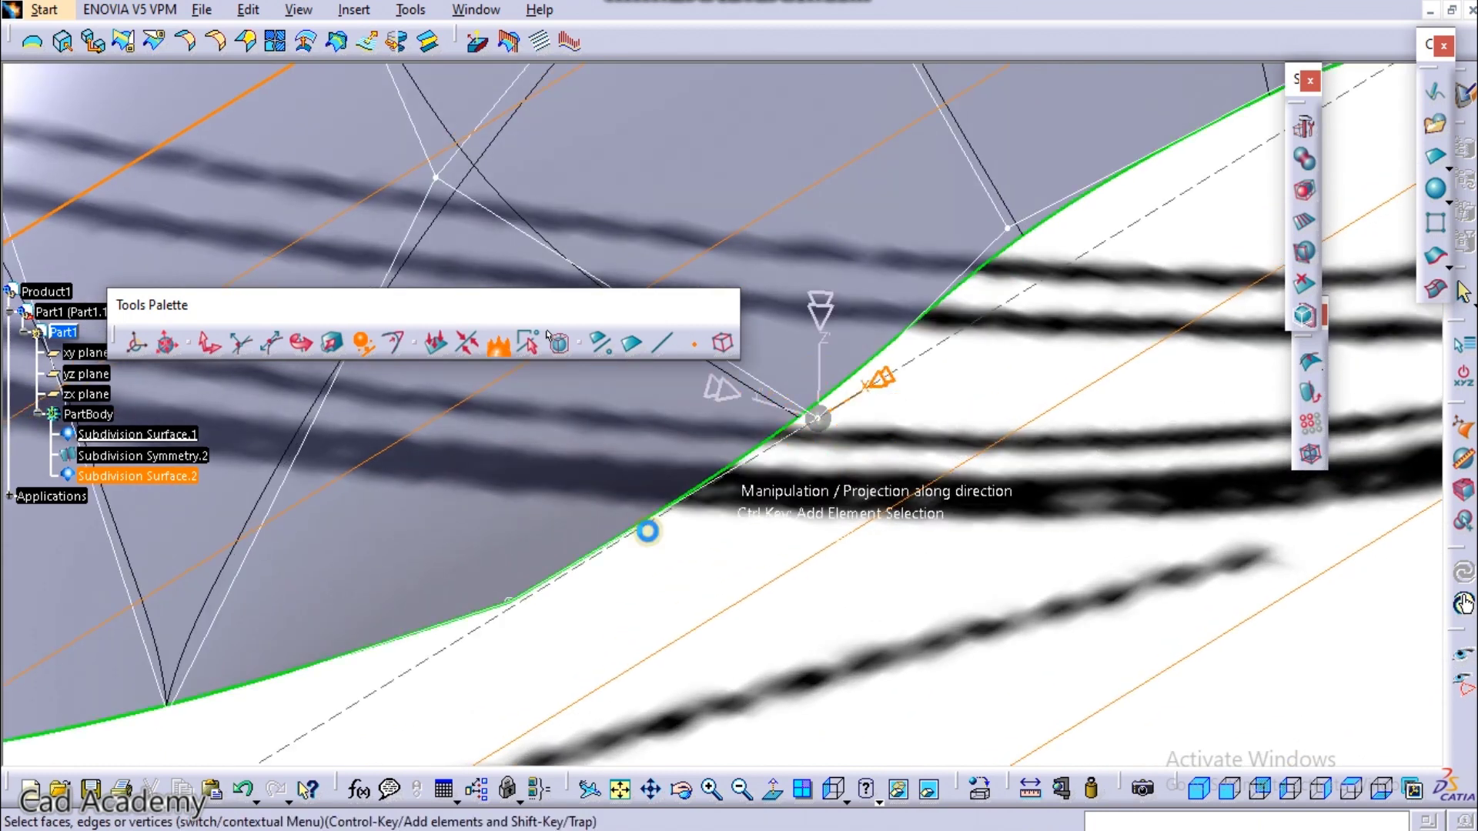
{"action": "left_click_drag", "start_coordinate": [519, 605], "coordinate": [556, 636]}
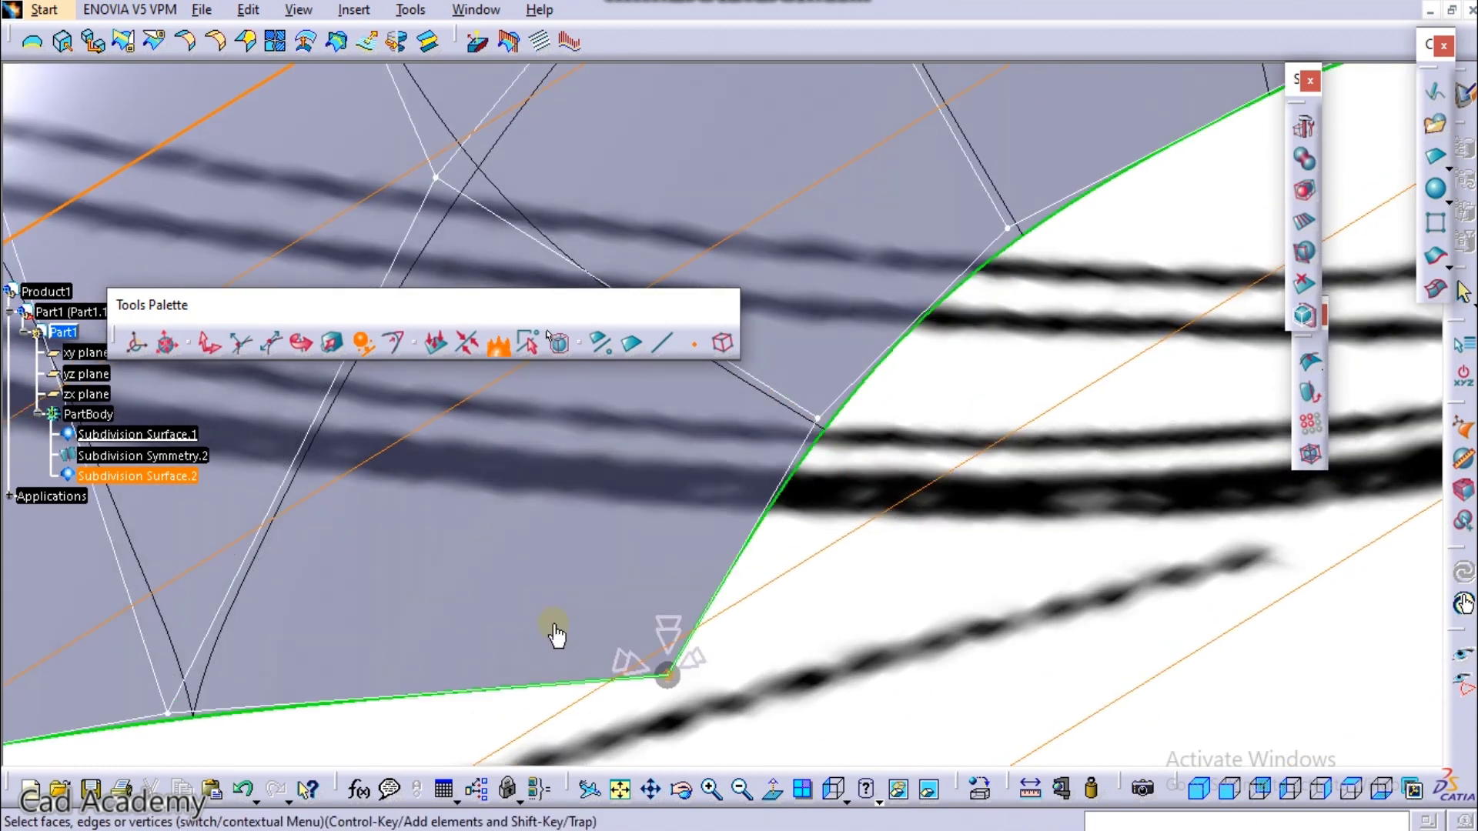
Step: Project the remaining wheel-arch border vertices, through to the rear lower corner, onto Subdivision Surface.2
{"action": "middle_click_drag", "start_coordinate": [820, 465], "coordinate": [917, 453]}
{"action": "middle_click_drag", "start_coordinate": [812, 469], "coordinate": [607, 556]}
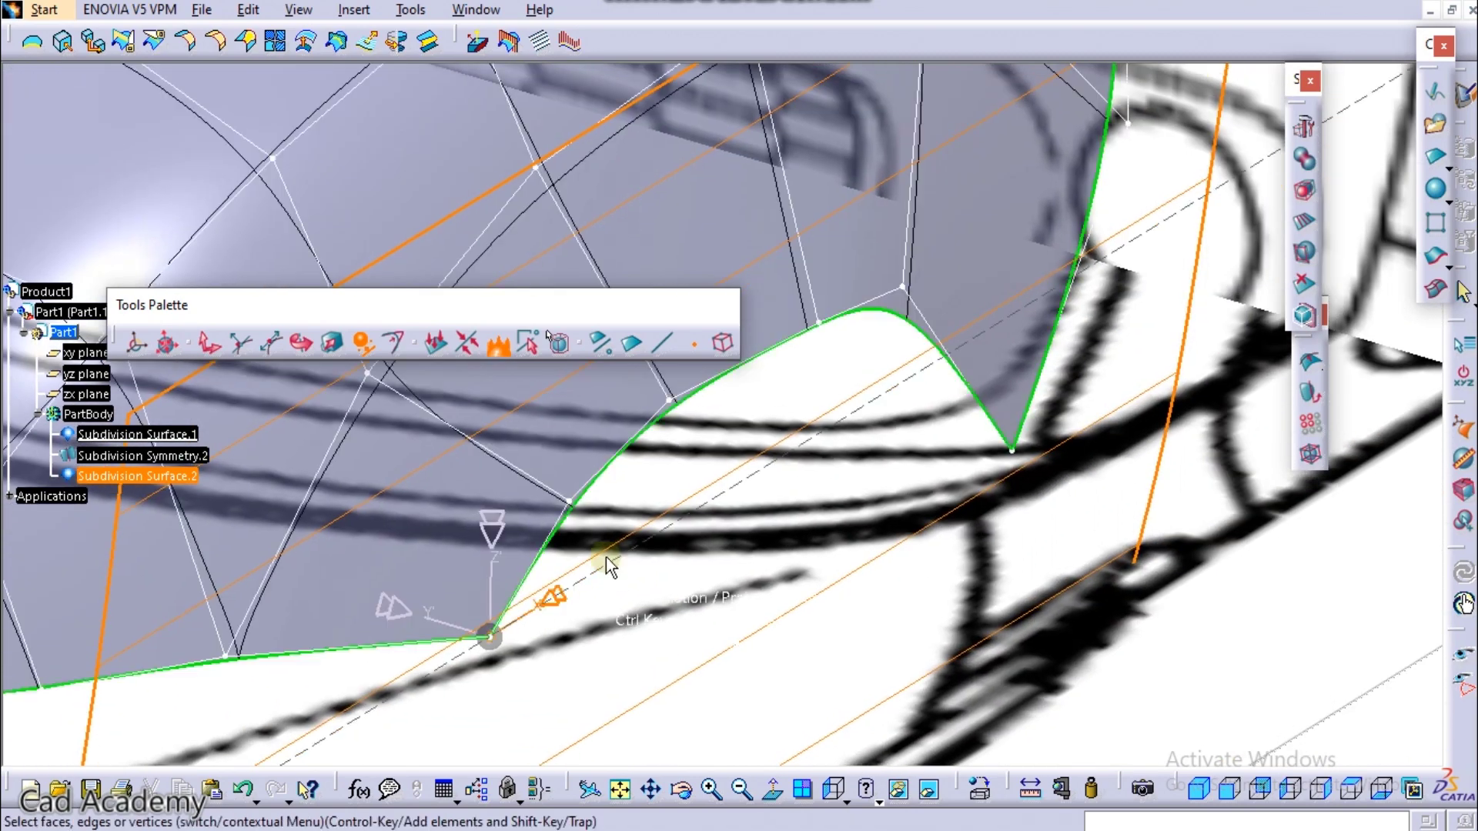
{"action": "left_click", "coordinate": [1298, 798]}
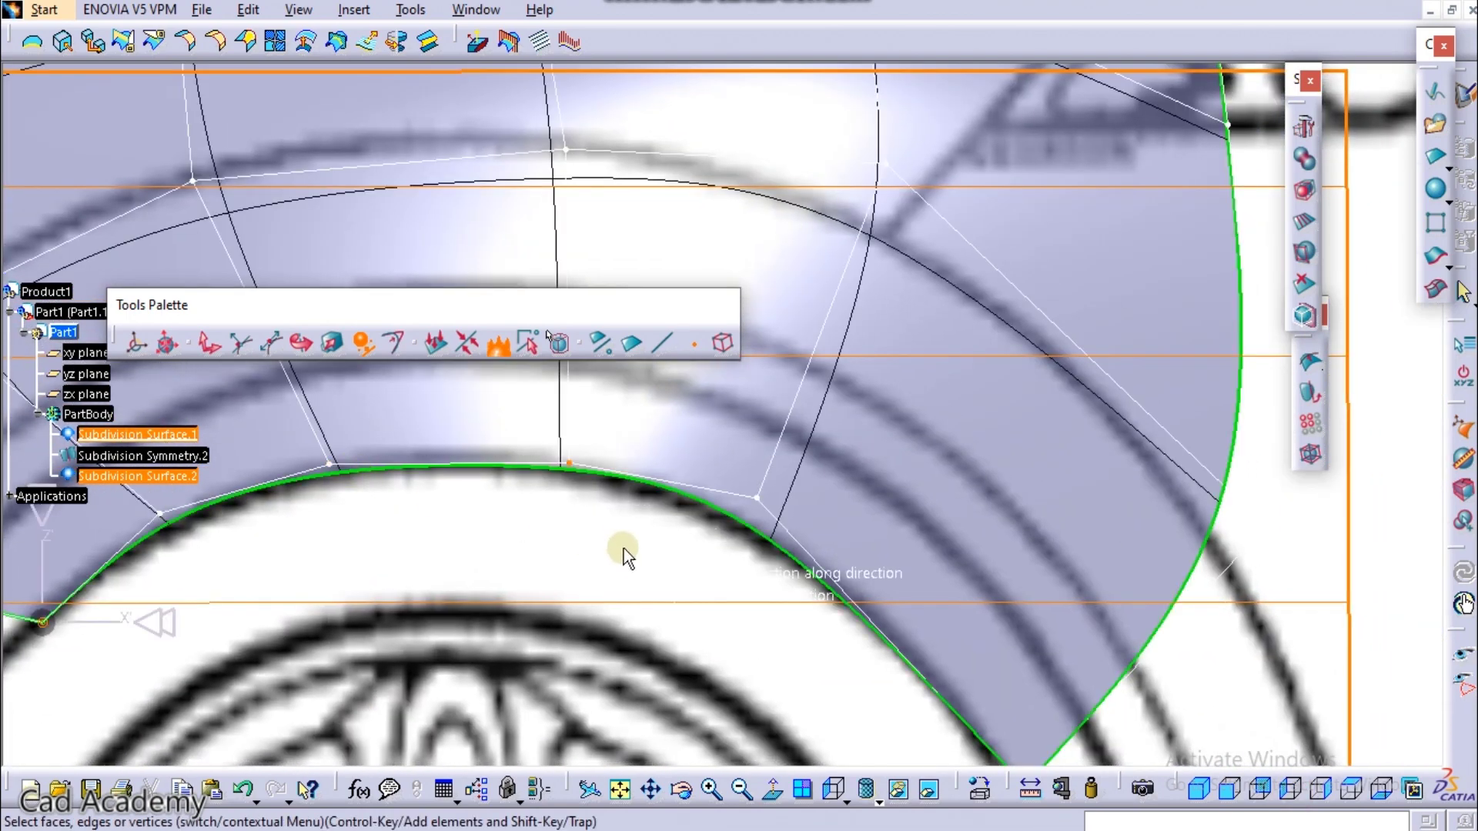
{"action": "mouse_move", "coordinate": [573, 464]}
{"action": "mouse_move", "coordinate": [573, 463]}
{"action": "middle_mouse_down"}
{"action": "mouse_move", "coordinate": [595, 517]}
{"action": "mouse_move", "coordinate": [591, 491]}
{"action": "mouse_move", "coordinate": [673, 576]}
{"action": "middle_mouse_up"}
{"action": "left_click", "coordinate": [531, 482]}
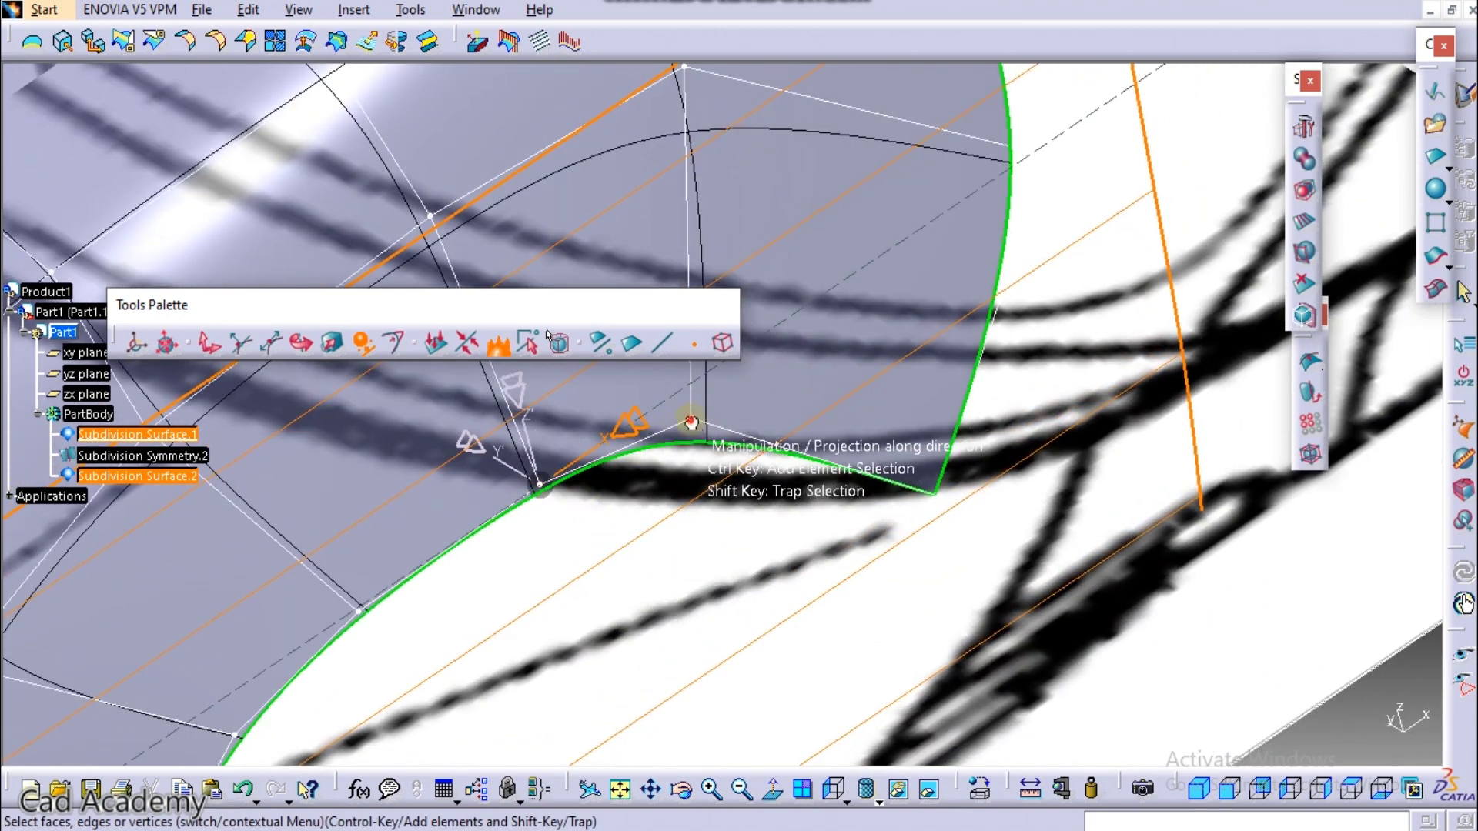
{"action": "middle_click_drag", "start_coordinate": [700, 442], "coordinate": [686, 409]}
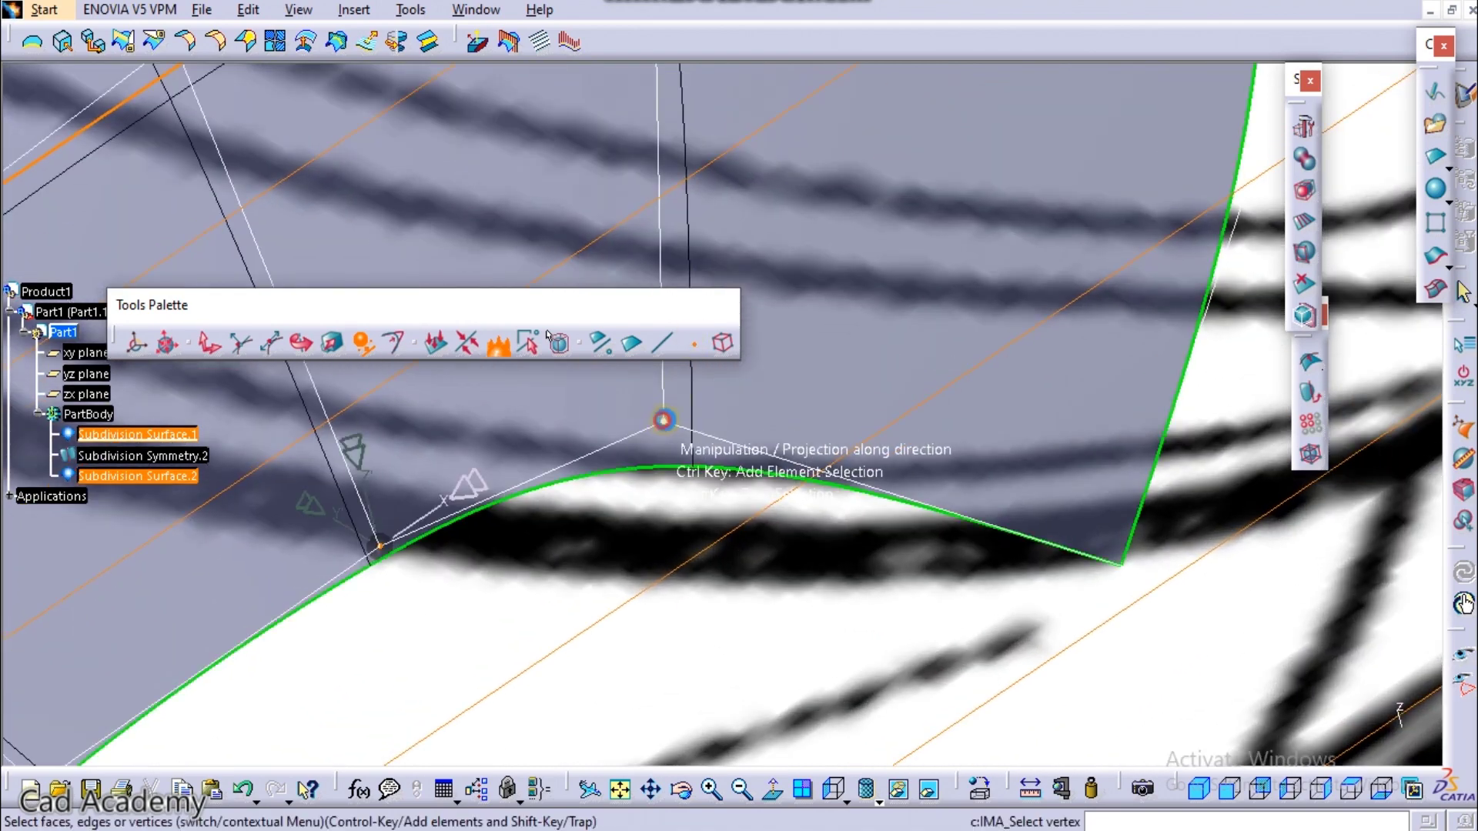
{"action": "left_click", "coordinate": [654, 416]}
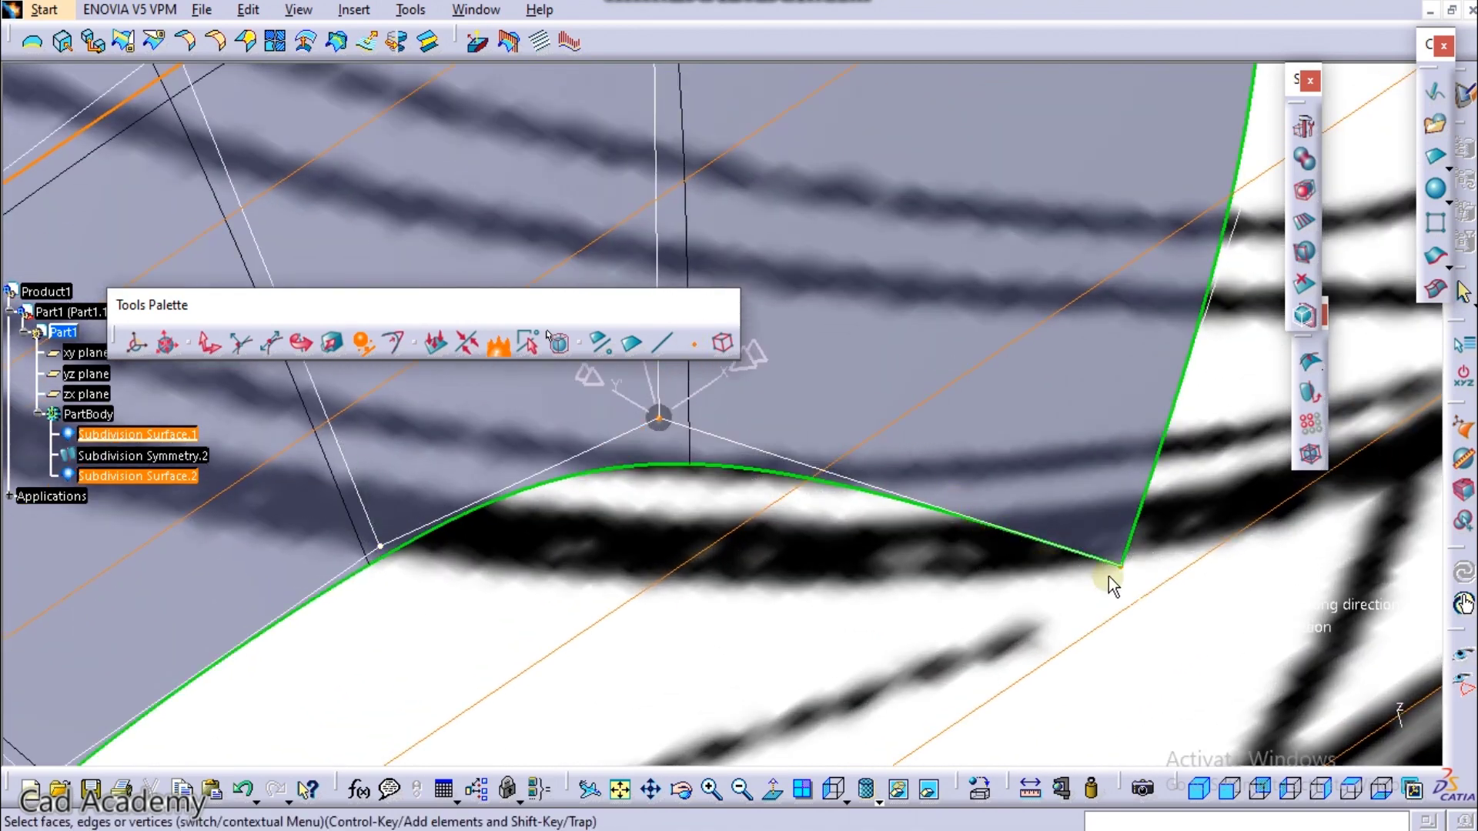
{"action": "left_click", "coordinate": [1112, 555]}
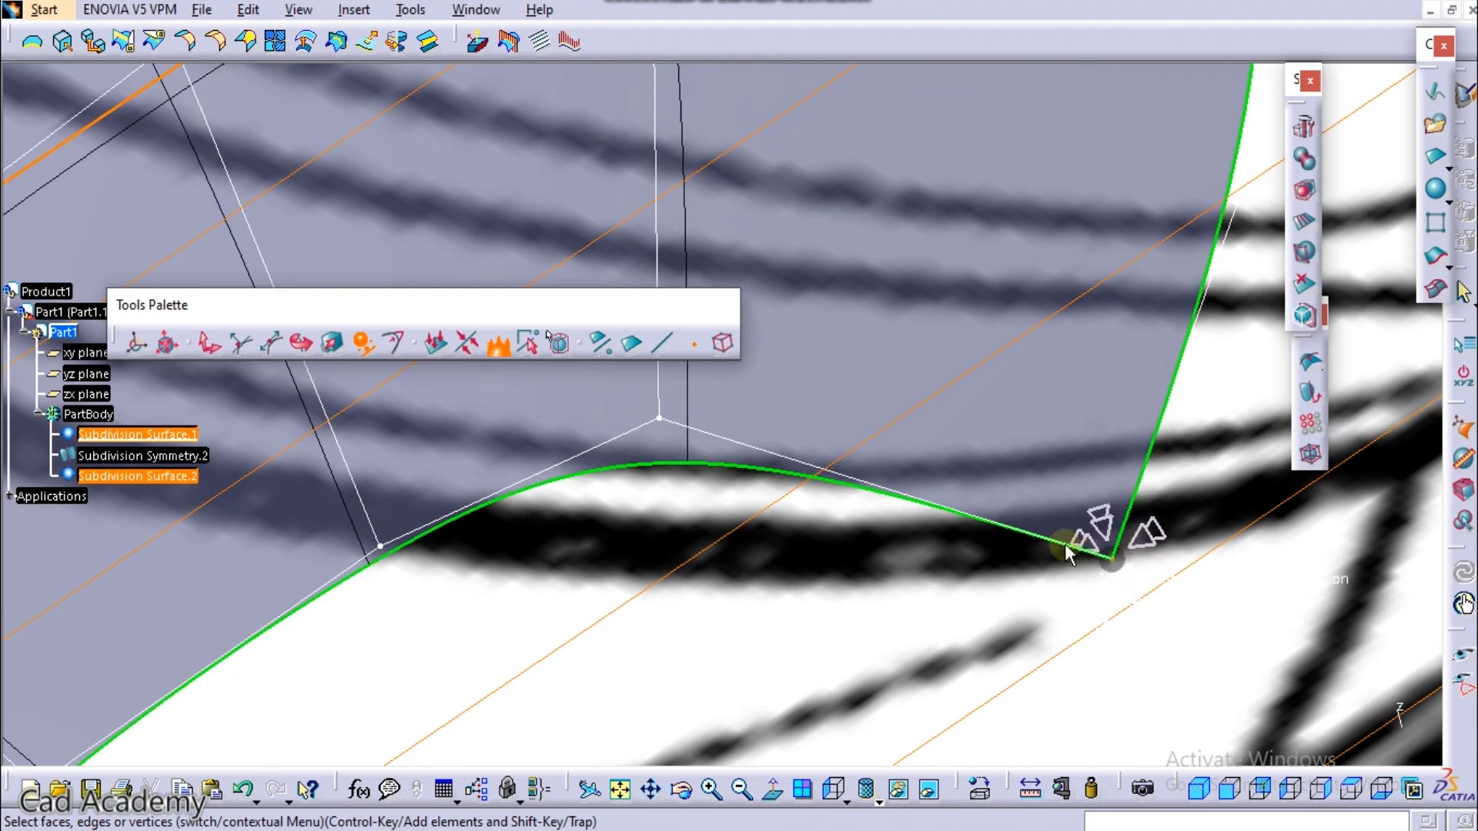
Step: Examine the projected wheel-arch border in the front and side views against the blueprints
{"action": "mouse_move", "coordinate": [919, 465]}
{"action": "middle_mouse_down"}
{"action": "mouse_move", "coordinate": [663, 603]}
{"action": "mouse_move", "coordinate": [706, 491]}
{"action": "mouse_move", "coordinate": [603, 515]}
{"action": "mouse_move", "coordinate": [622, 517]}
{"action": "middle_mouse_up"}
{"action": "mouse_move", "coordinate": [522, 621]}
{"action": "middle_mouse_down"}
{"action": "mouse_move", "coordinate": [677, 553]}
{"action": "mouse_move", "coordinate": [693, 493]}
{"action": "mouse_move", "coordinate": [740, 688]}
{"action": "mouse_move", "coordinate": [782, 538]}
{"action": "mouse_move", "coordinate": [703, 455]}
{"action": "mouse_move", "coordinate": [815, 490]}
{"action": "middle_mouse_up"}
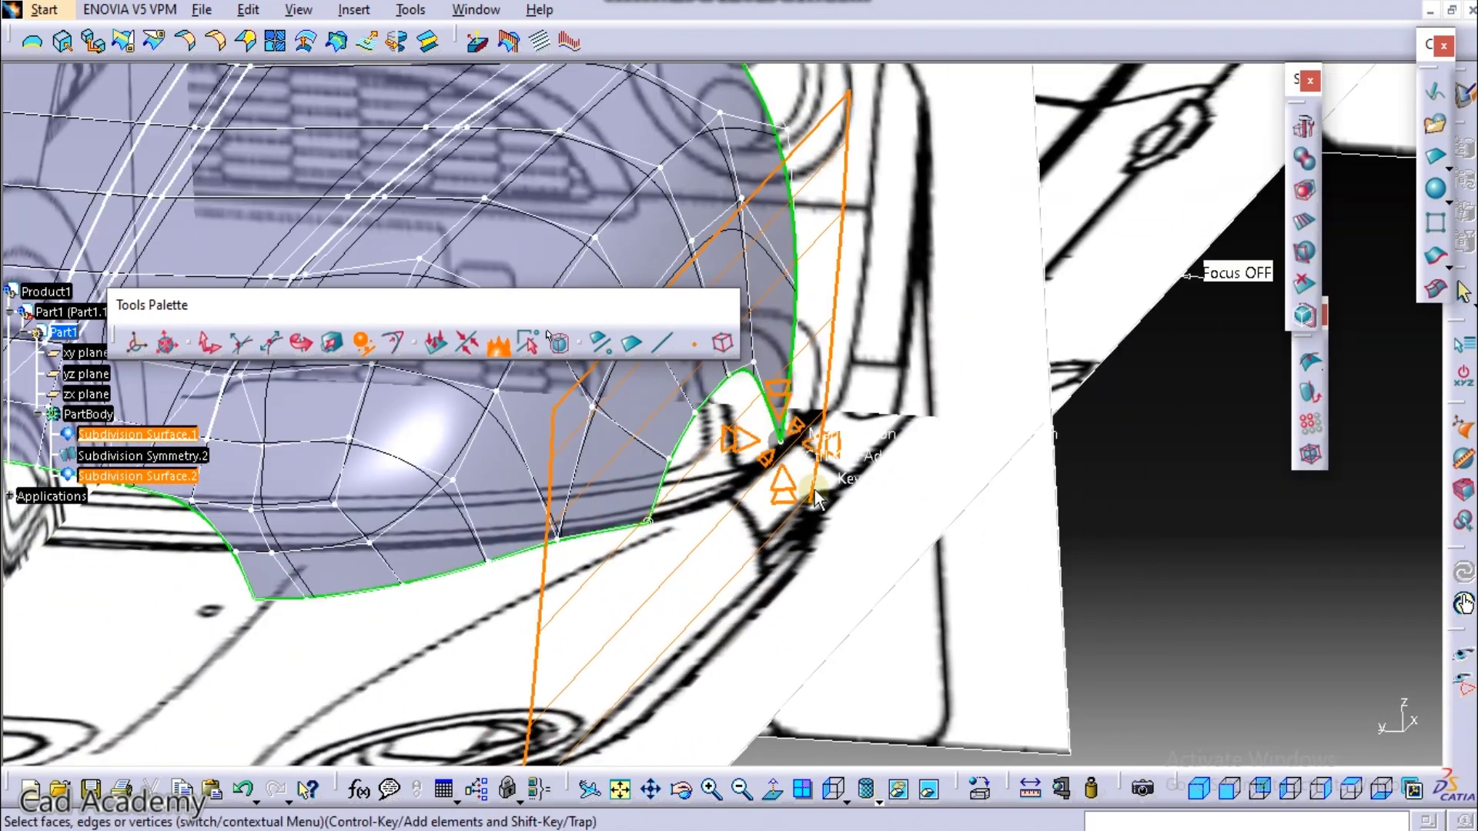
{"action": "left_click", "coordinate": [1232, 789]}
{"action": "left_click", "coordinate": [1291, 793]}
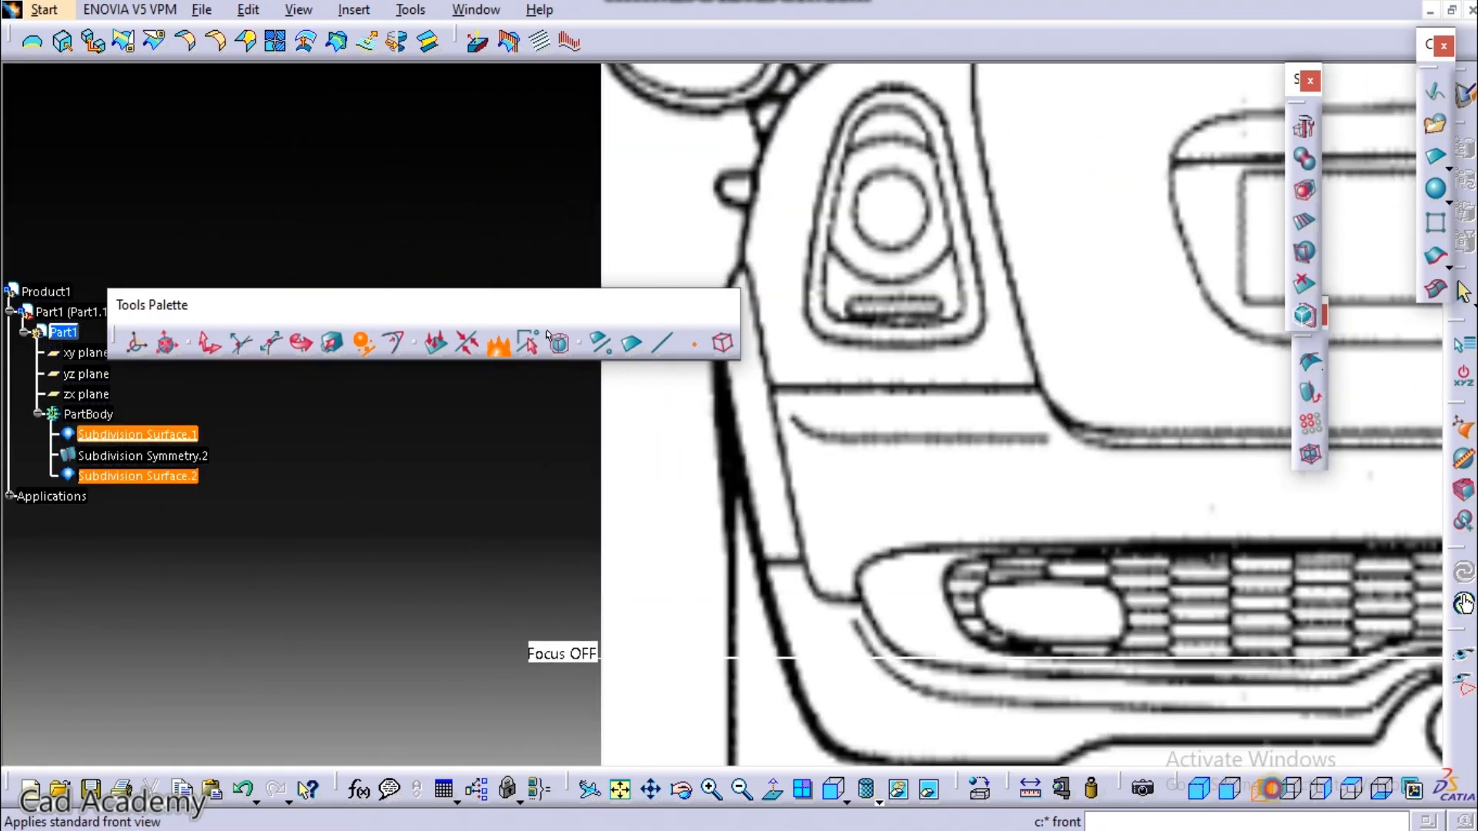
{"action": "left_click", "coordinate": [1287, 790]}
{"action": "left_click", "coordinate": [1261, 790]}
{"action": "middle_click_drag", "start_coordinate": [867, 471], "coordinate": [785, 305]}
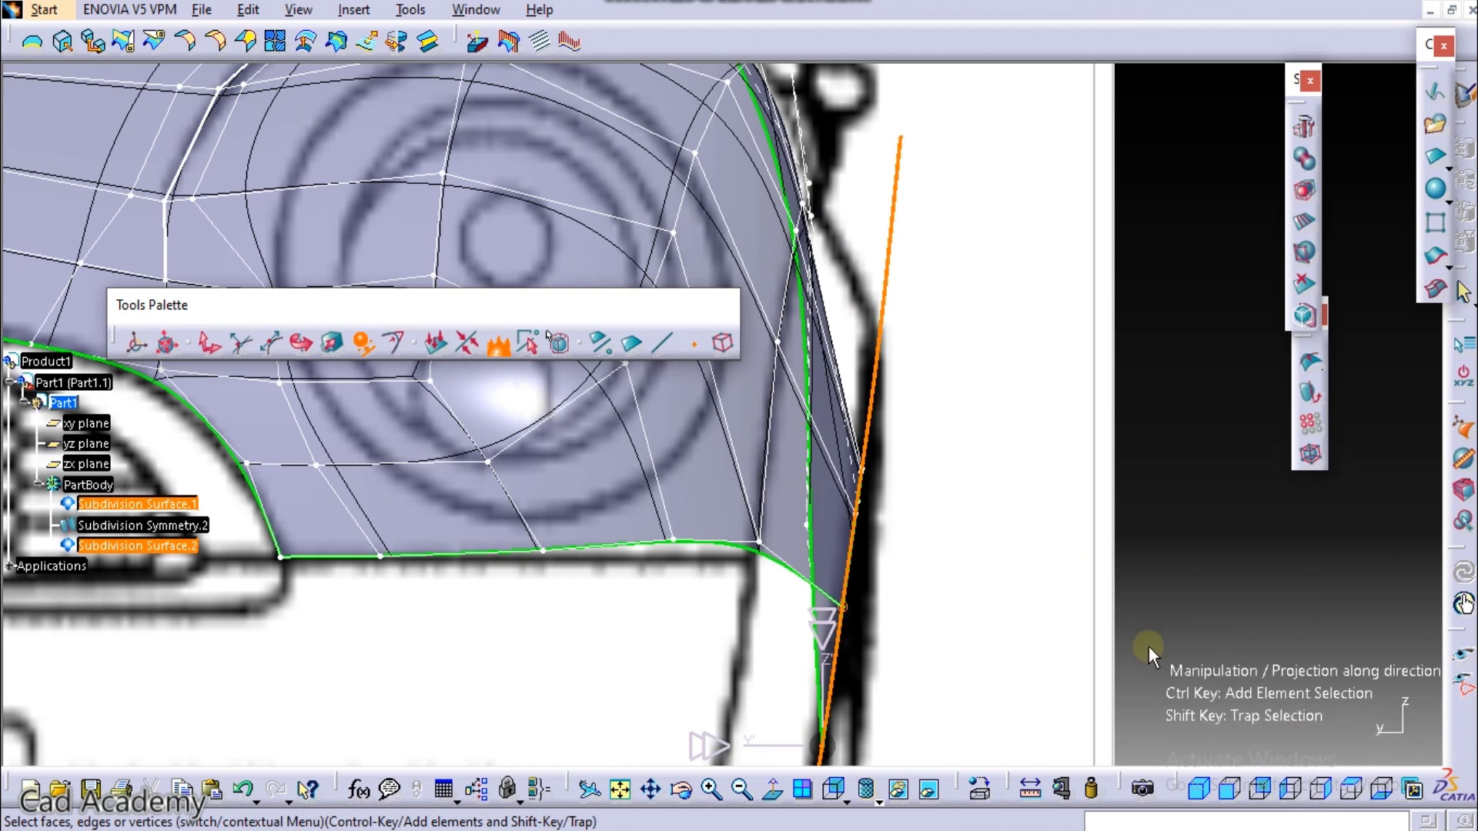
{"action": "left_click", "coordinate": [1290, 795]}
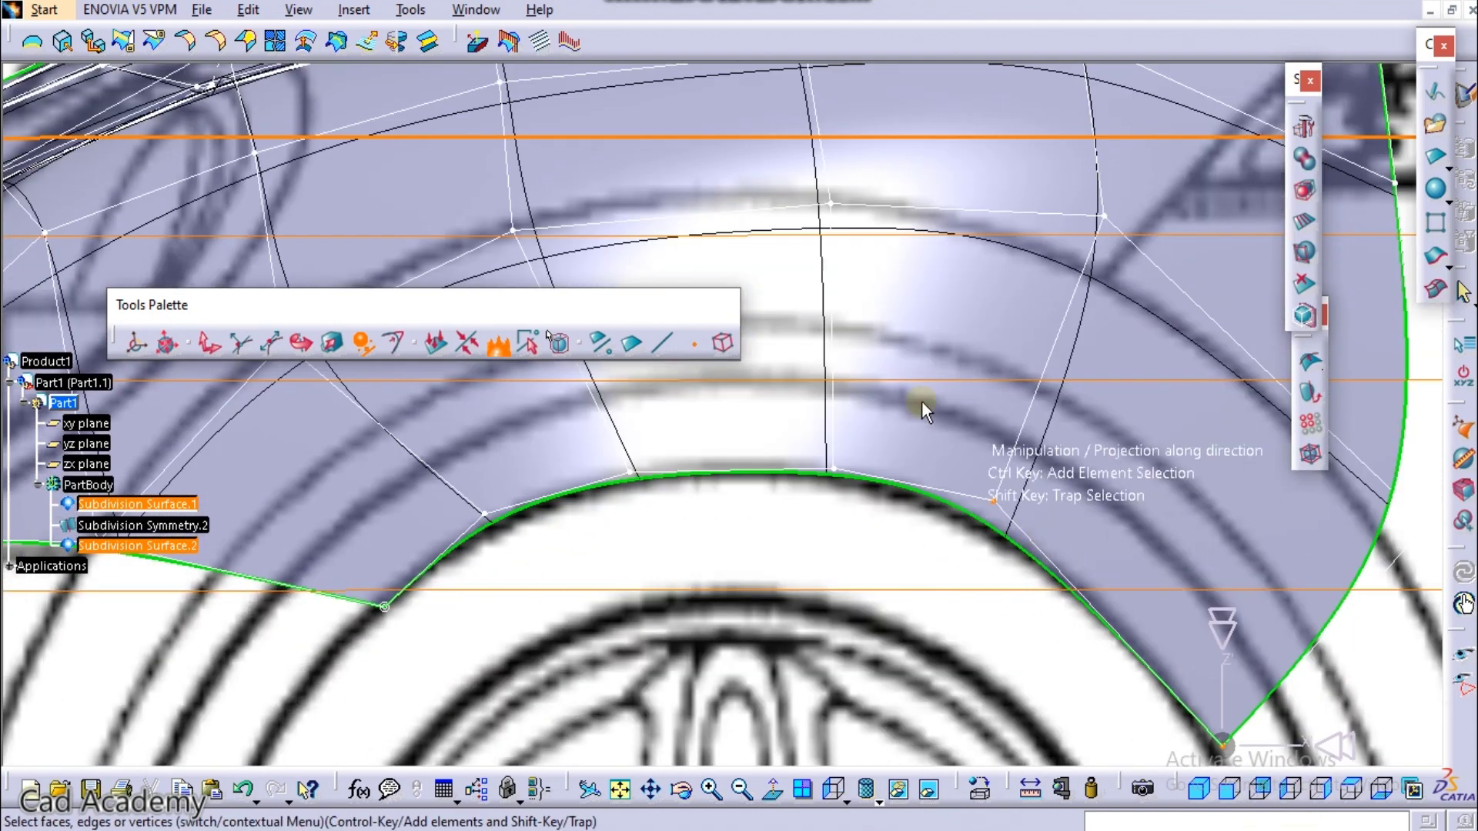
{"action": "middle_click_drag", "start_coordinate": [879, 385], "coordinate": [690, 468]}
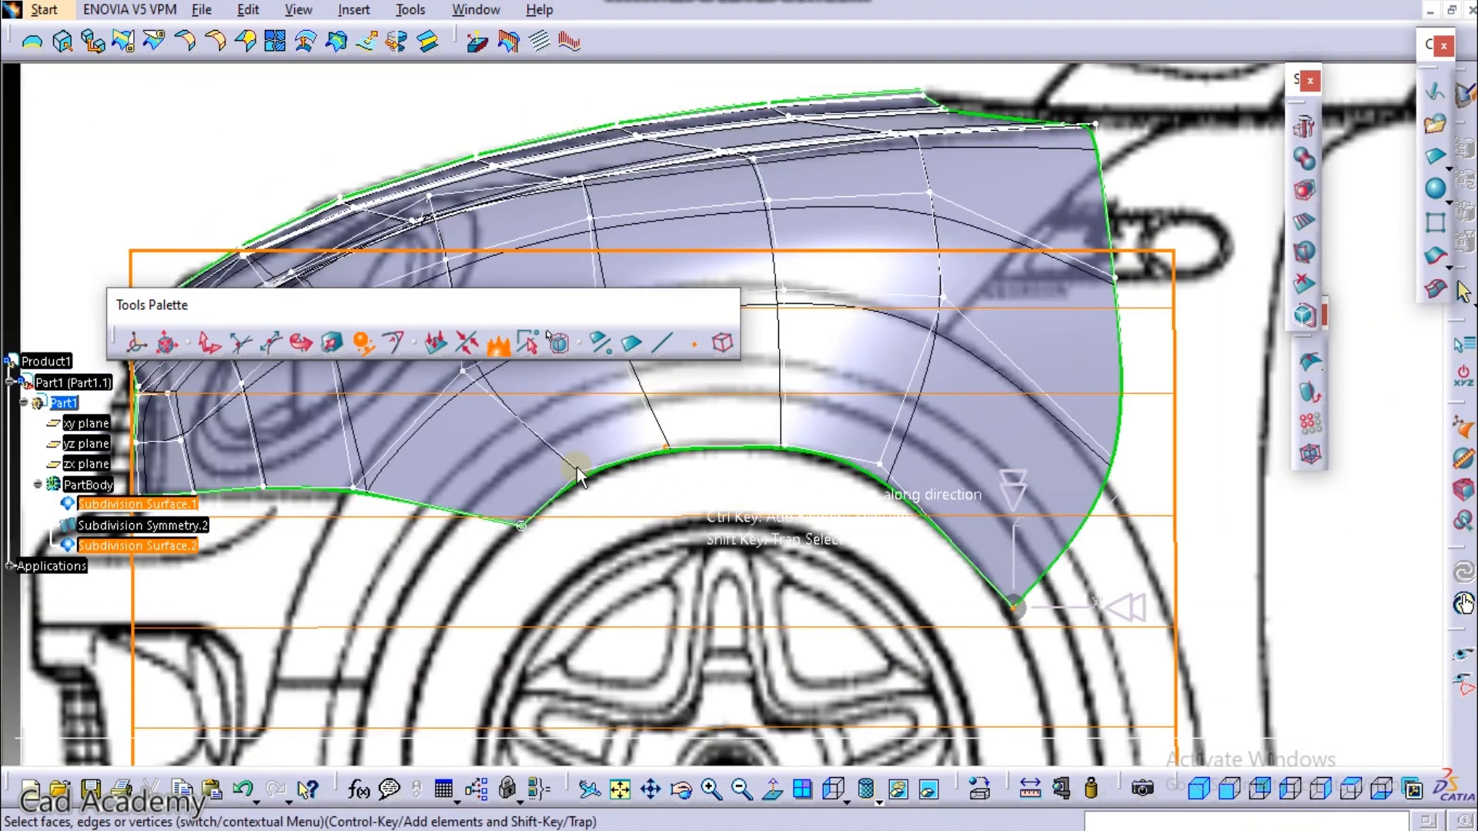
{"action": "middle_click_drag", "start_coordinate": [1007, 573], "coordinate": [904, 551]}
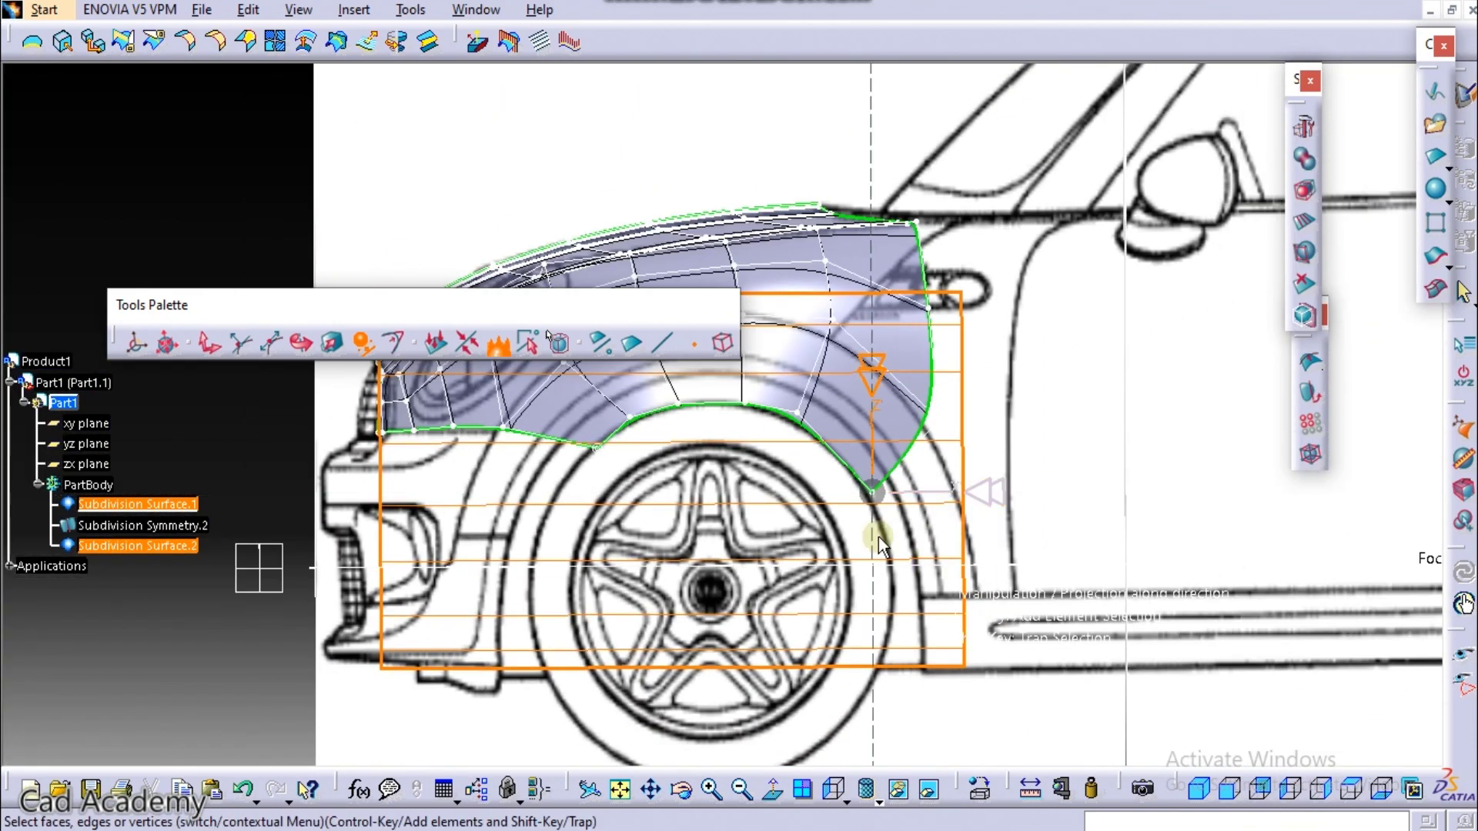
Step: Finish modifying Subdivision Surface.1 and hide Subdivision Surface.2
{"action": "key", "text": "Escape"}
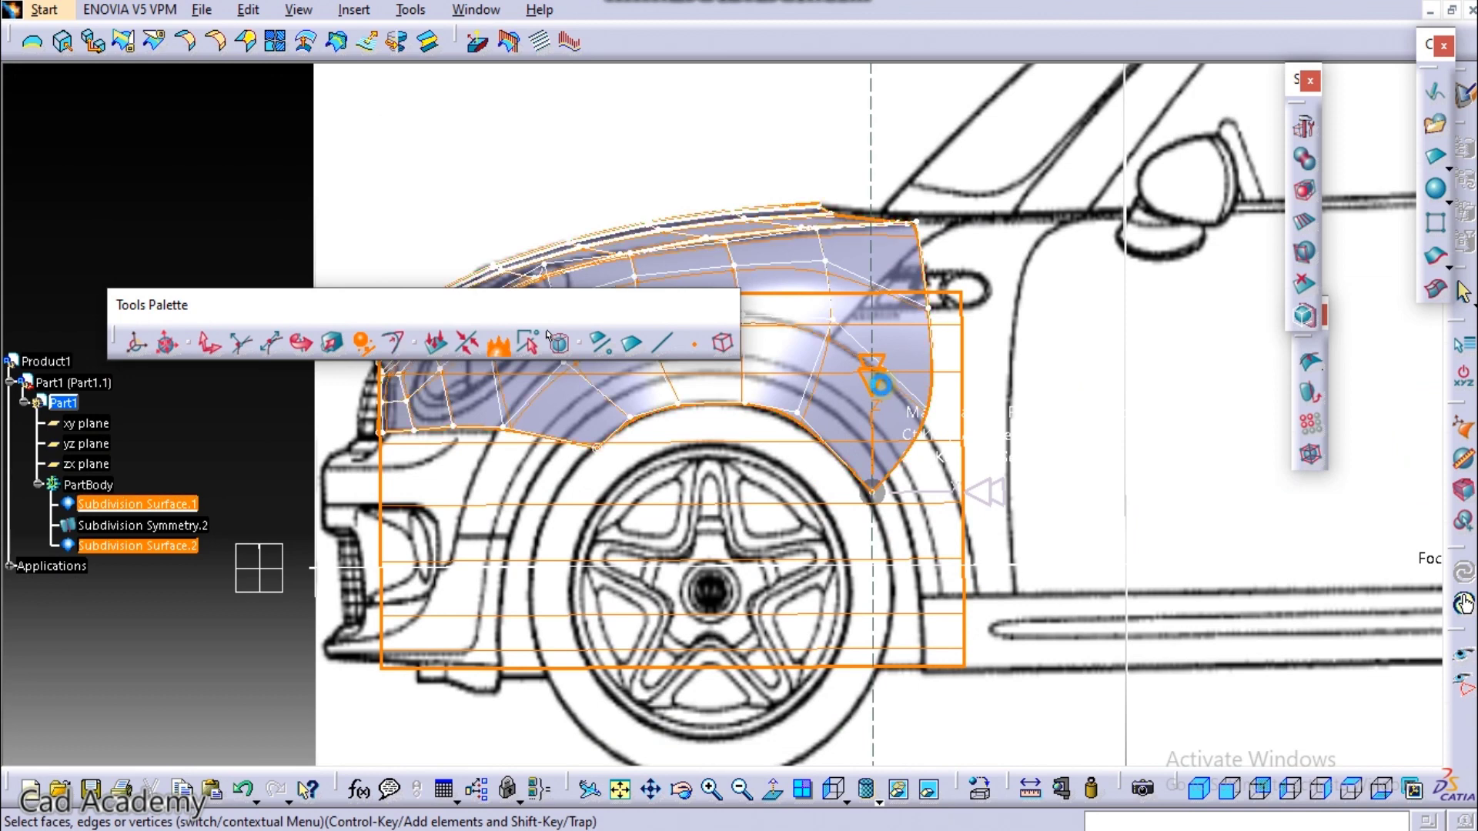
{"action": "right_click", "coordinate": [173, 546]}
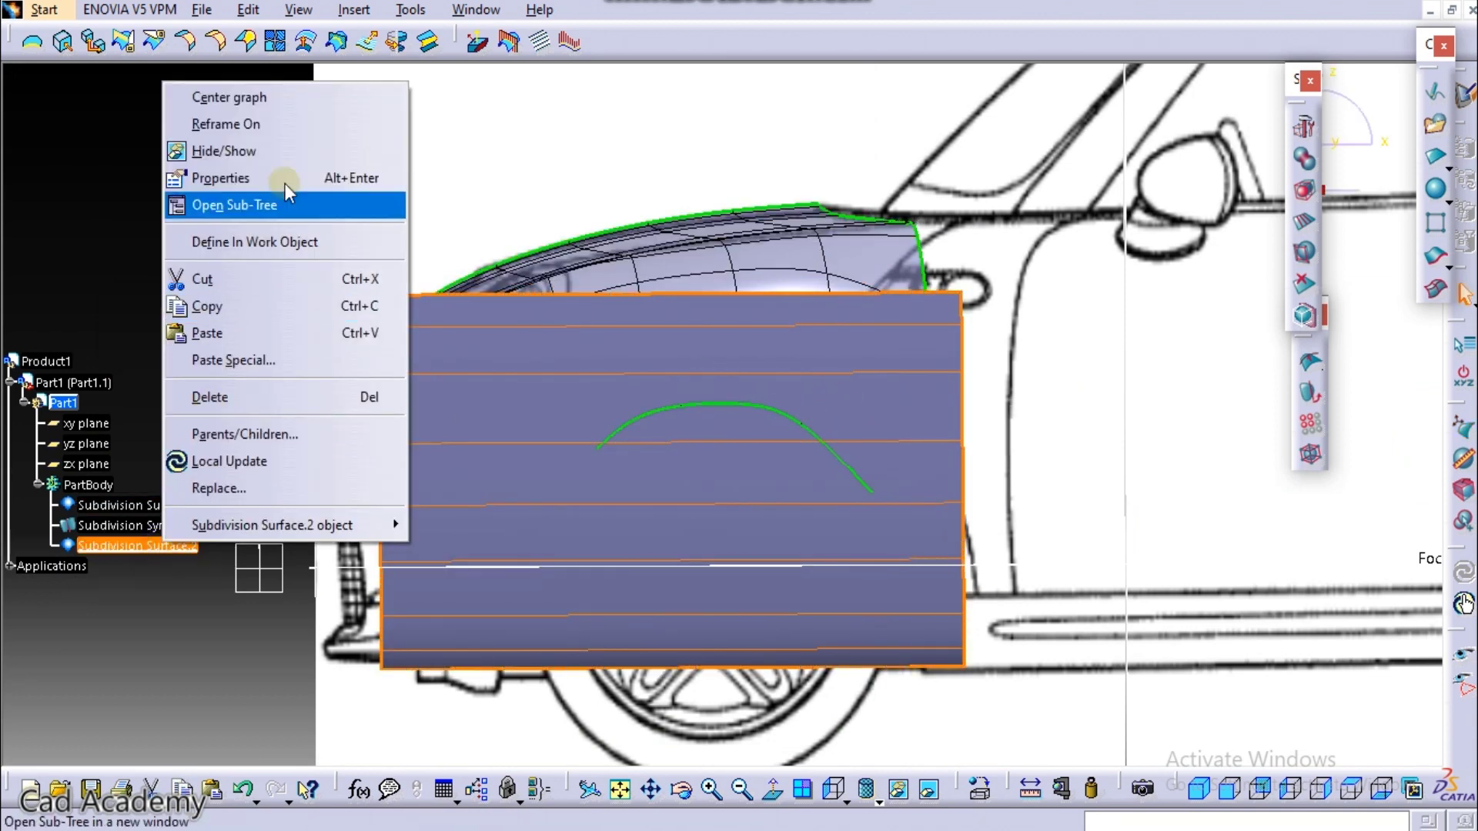
{"action": "left_click", "coordinate": [290, 151]}
{"action": "middle_click_drag", "start_coordinate": [852, 439], "coordinate": [935, 389], "text": "ctrl"}
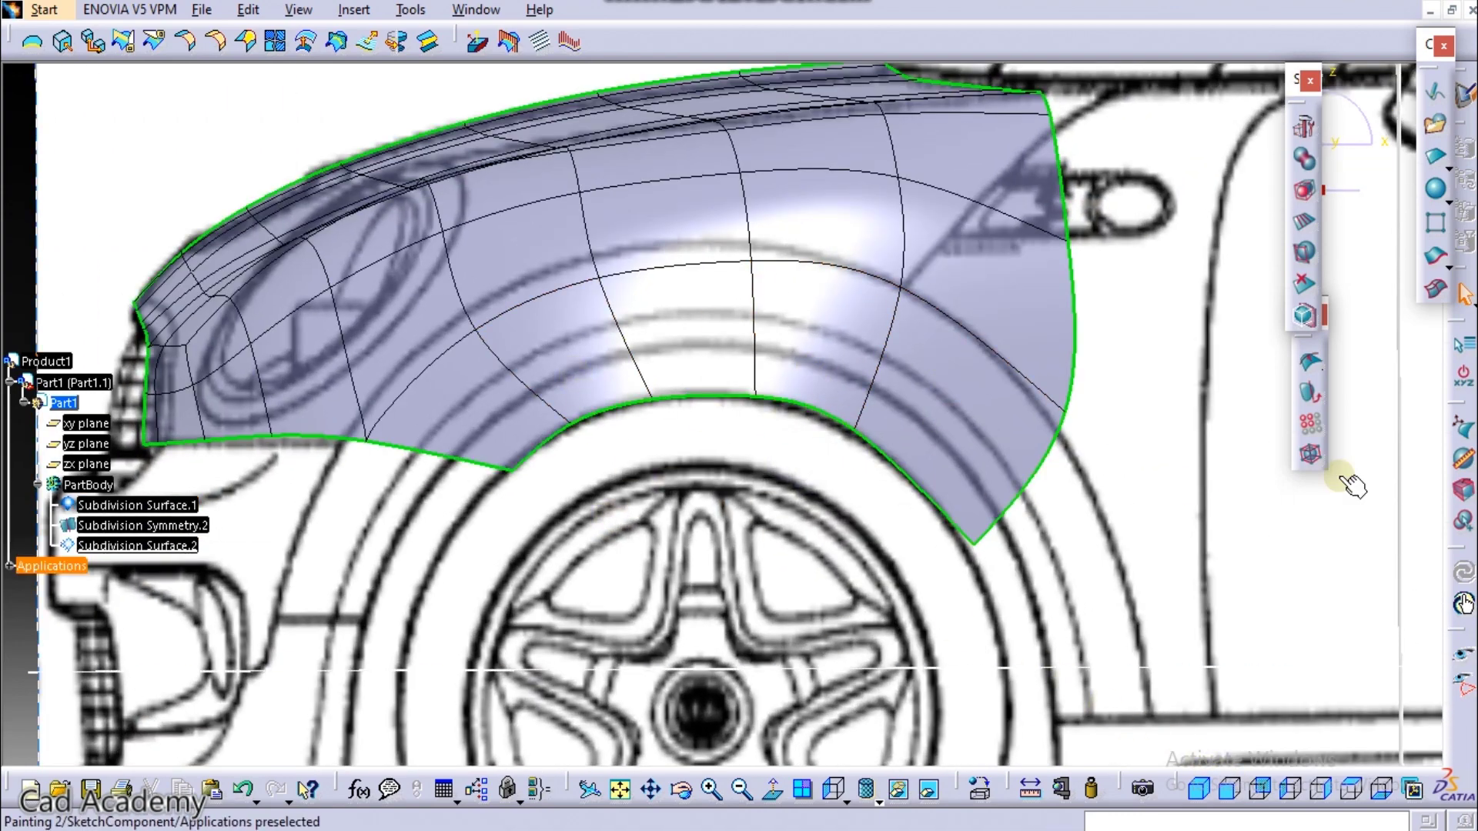
Step: Cut the fender faces above the wheel arch with Face Cutting to add an edge row parallel to the arch border
{"action": "left_click", "coordinate": [1313, 226]}
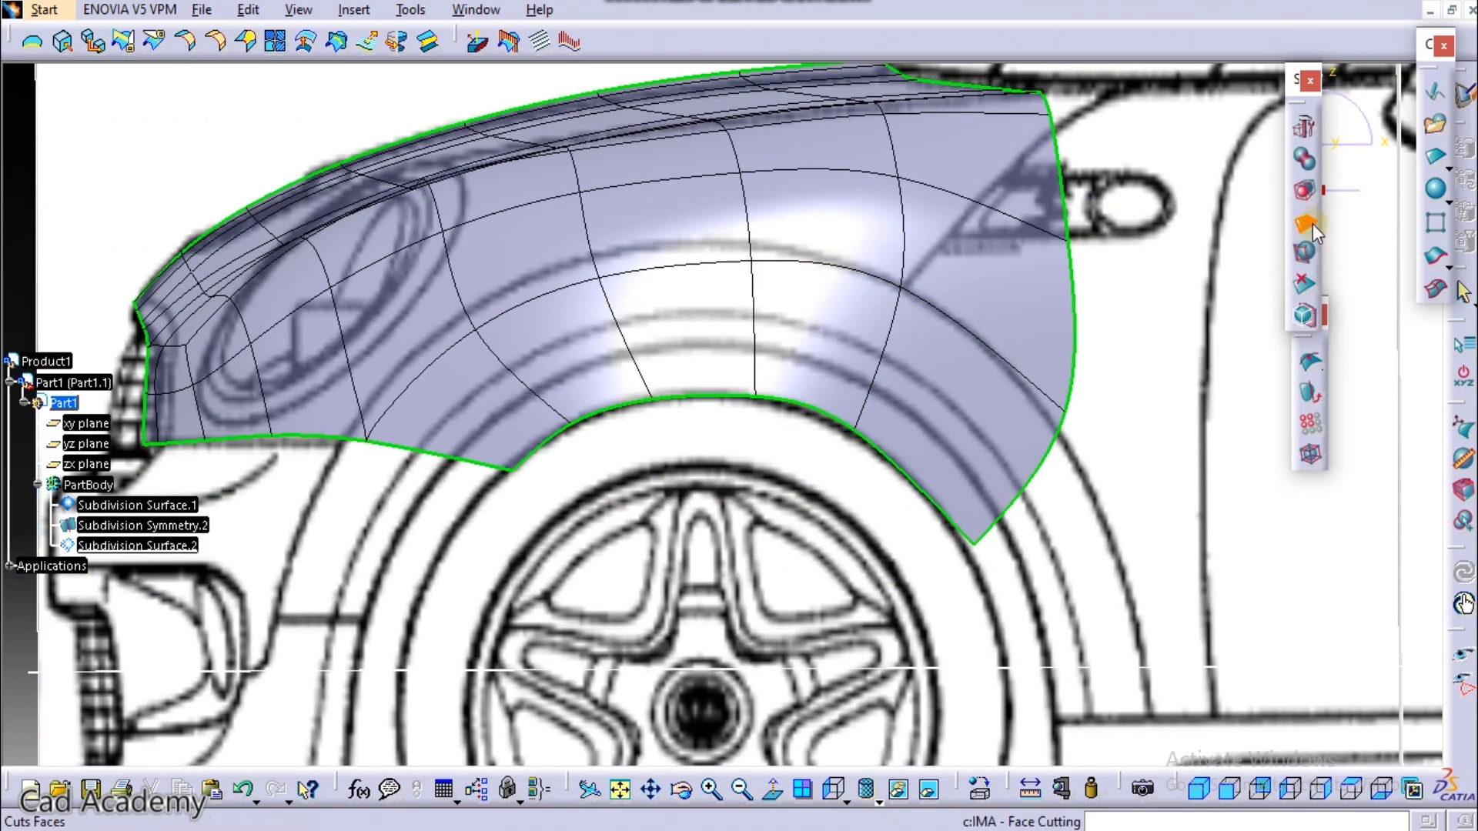
{"action": "left_click", "coordinate": [765, 338]}
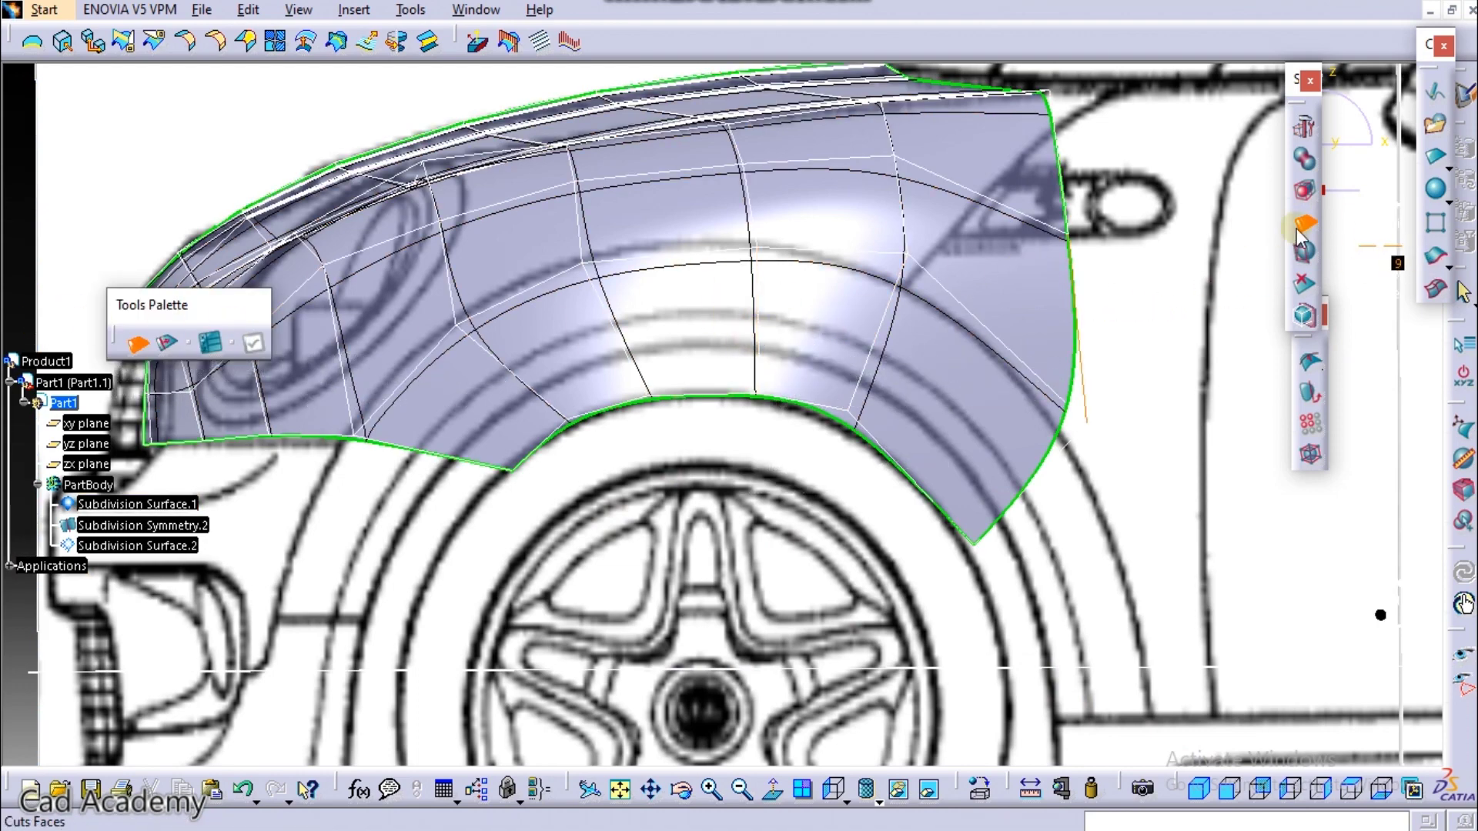
{"action": "left_click", "coordinate": [759, 315]}
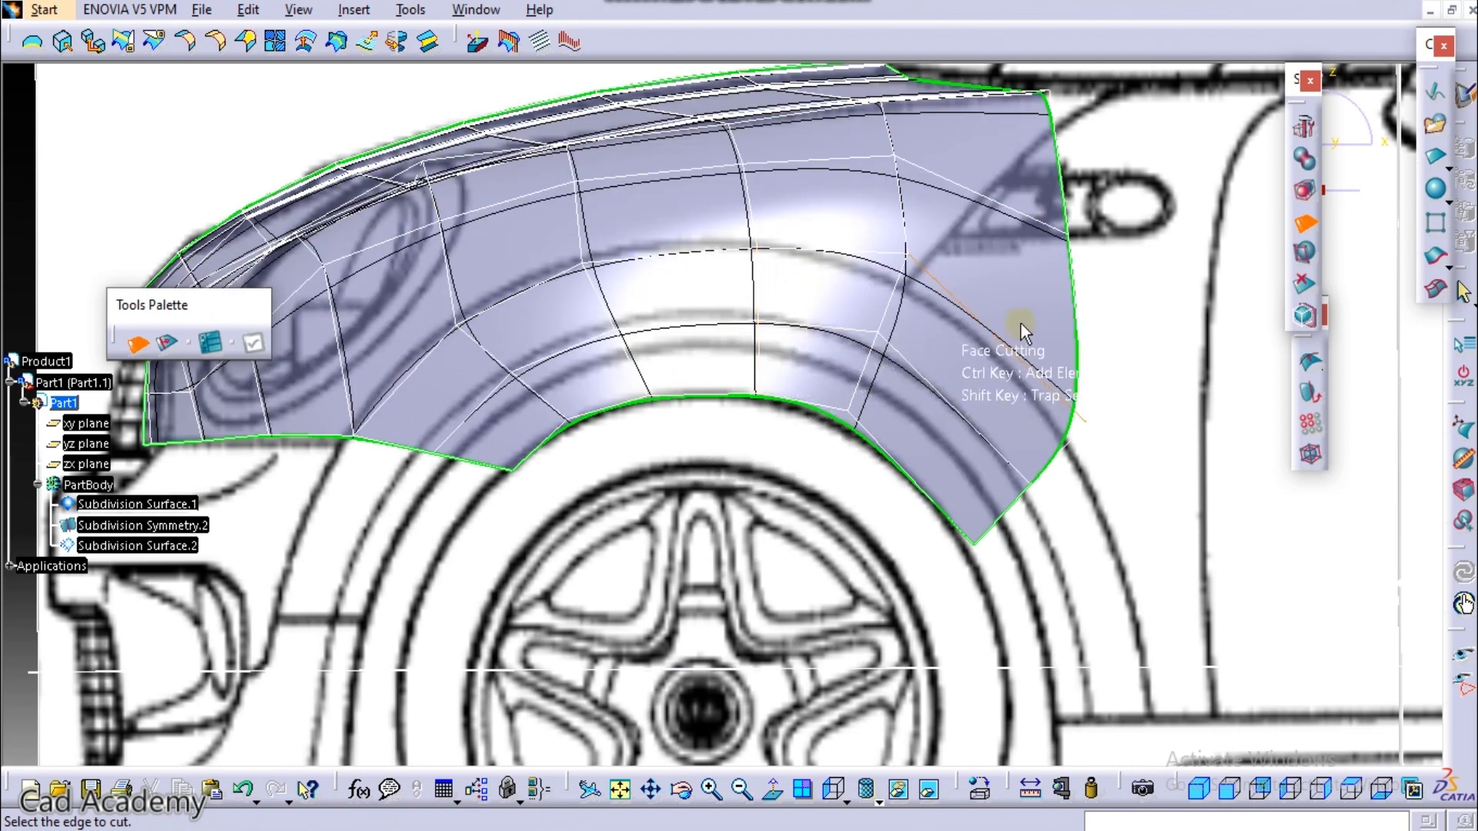
Step: In the front view, translate the vertices of the new row above the wheel arch outwards to the fender outline on the blueprint
{"action": "left_click", "coordinate": [1466, 430]}
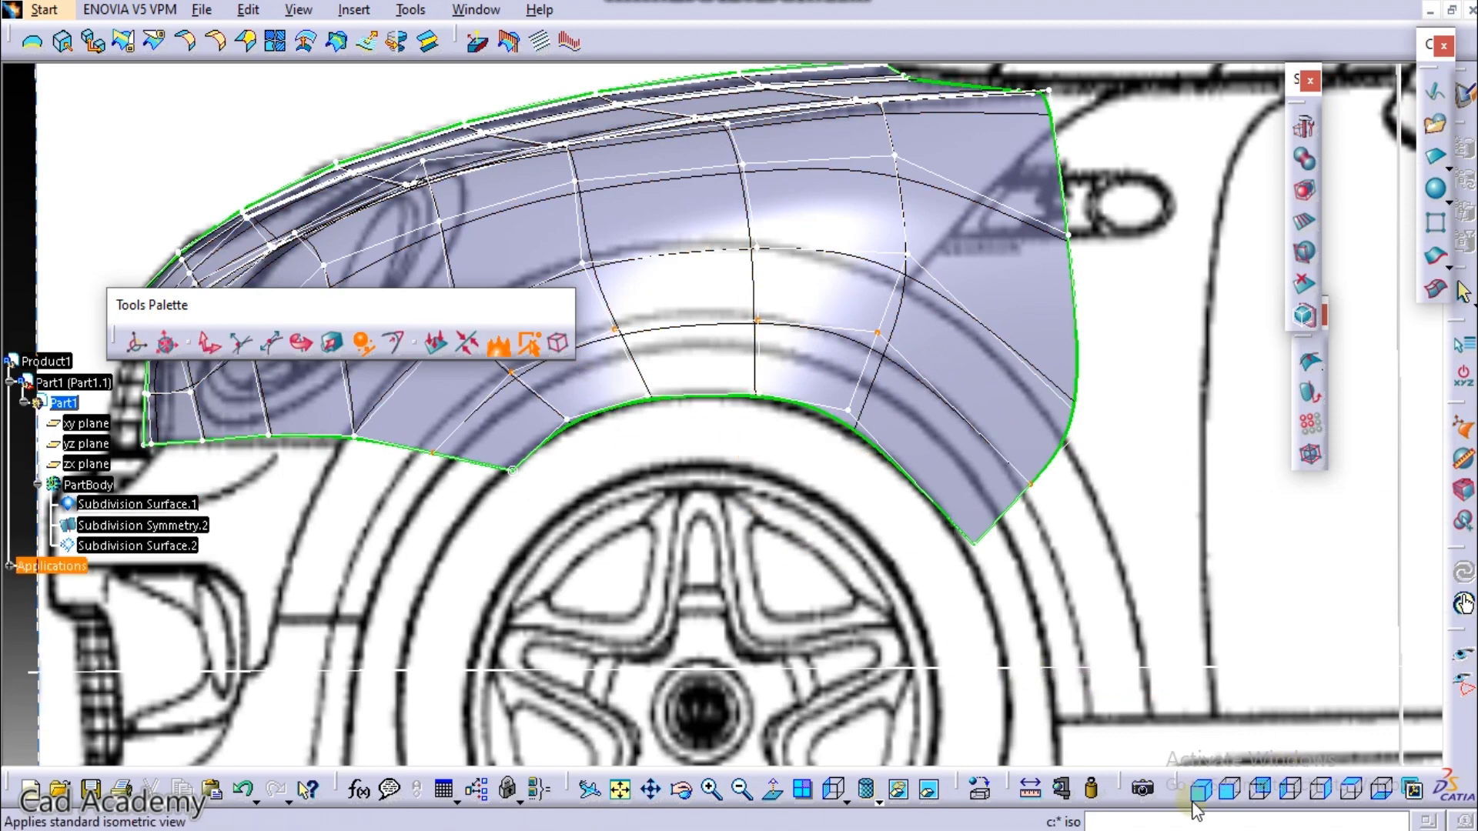
{"action": "left_click", "coordinate": [1237, 789]}
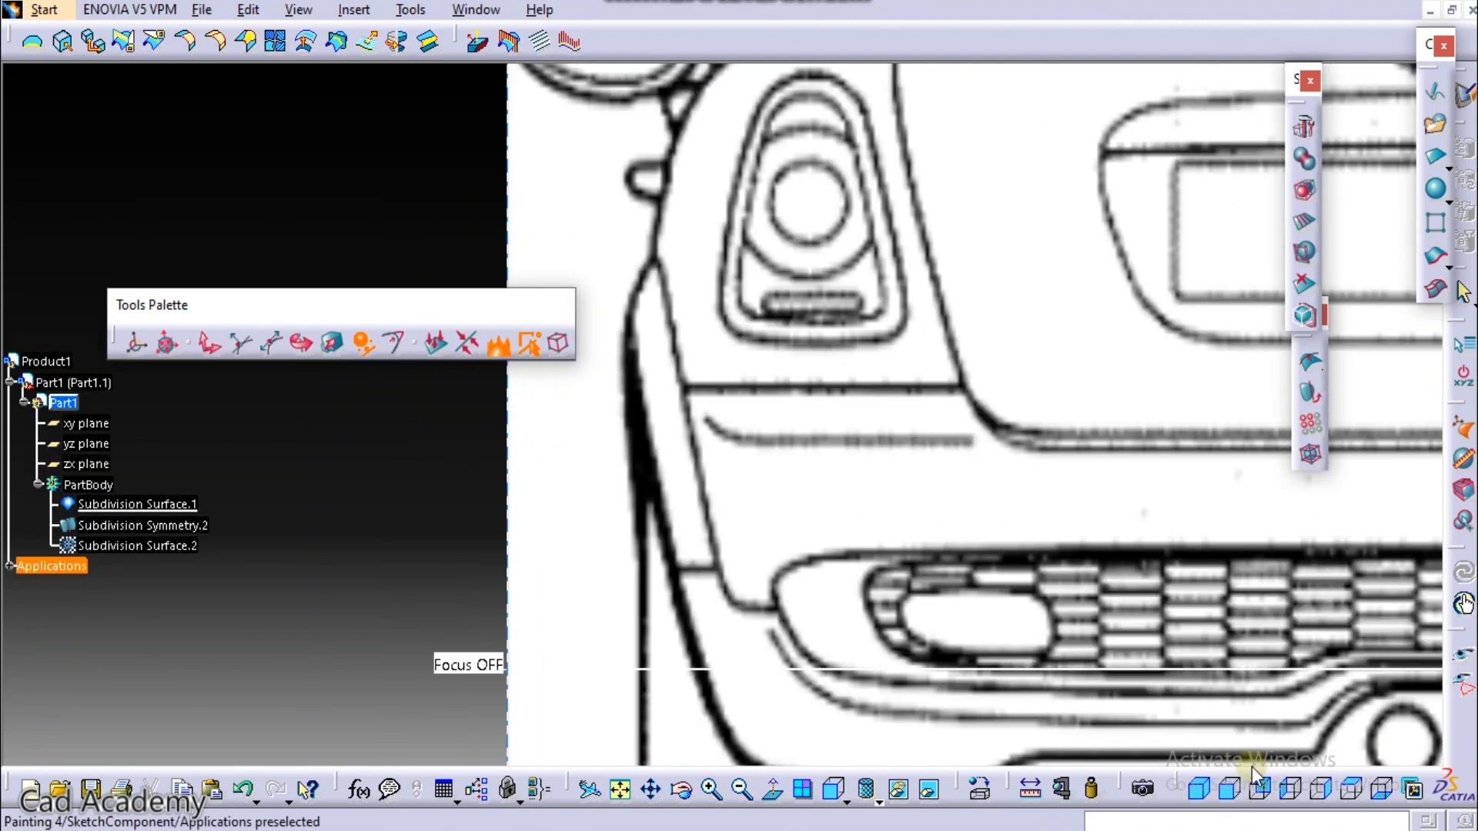
{"action": "left_click", "coordinate": [1274, 791]}
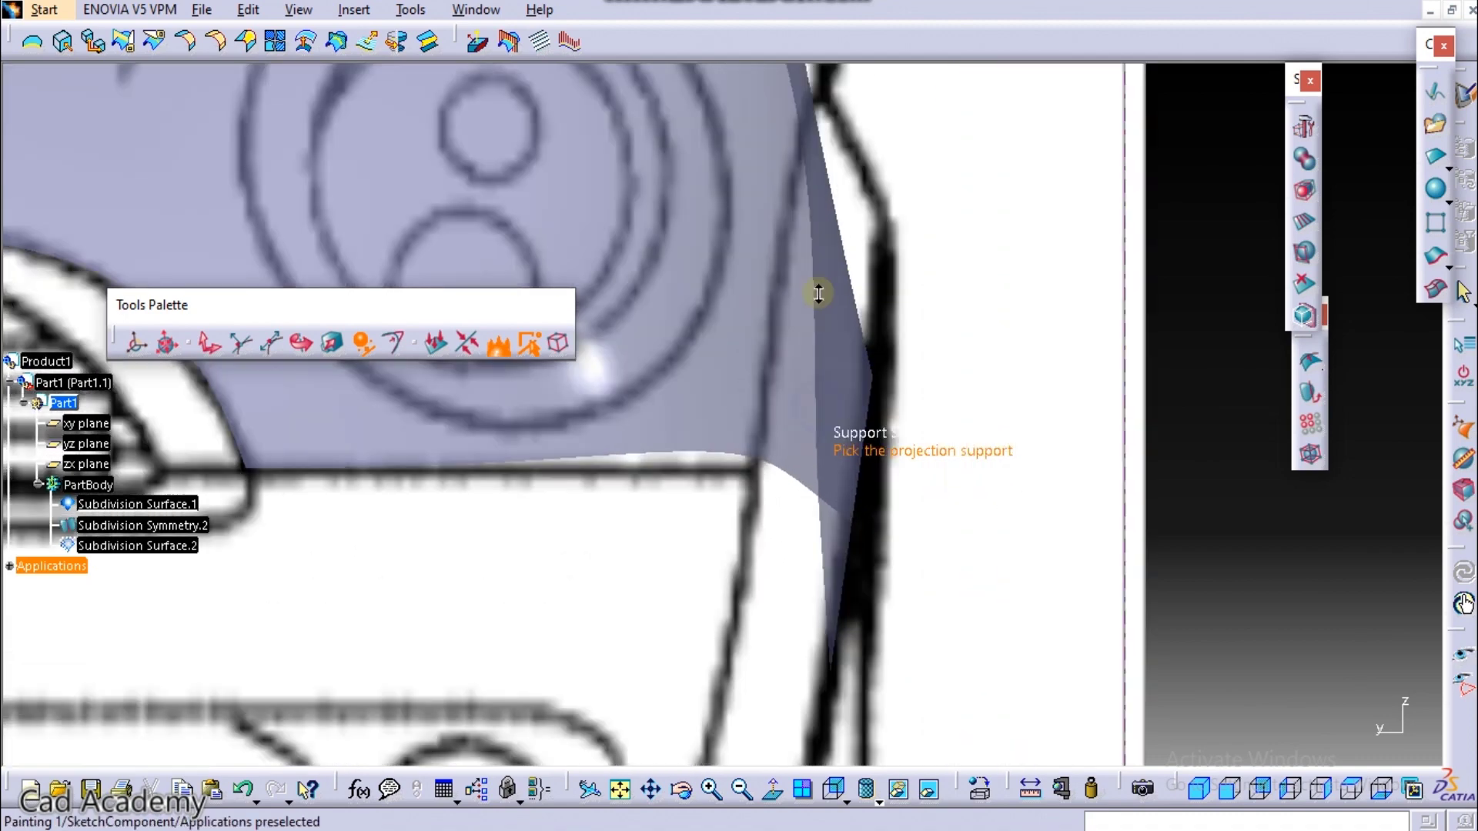
{"action": "middle_click_drag", "start_coordinate": [818, 293], "coordinate": [821, 286]}
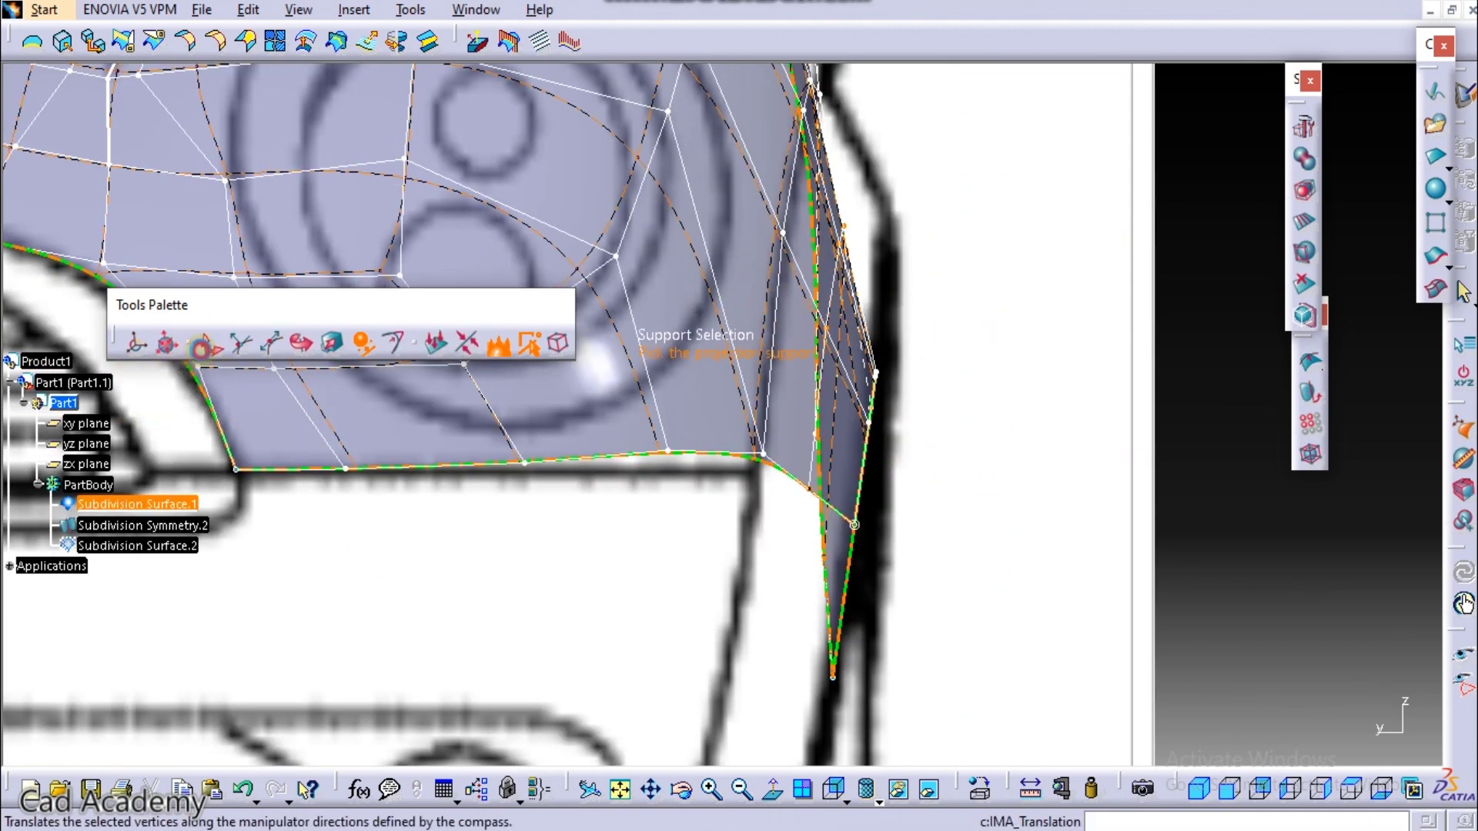
{"action": "left_click", "coordinate": [204, 355]}
{"action": "left_click_drag", "start_coordinate": [811, 311], "coordinate": [842, 271]}
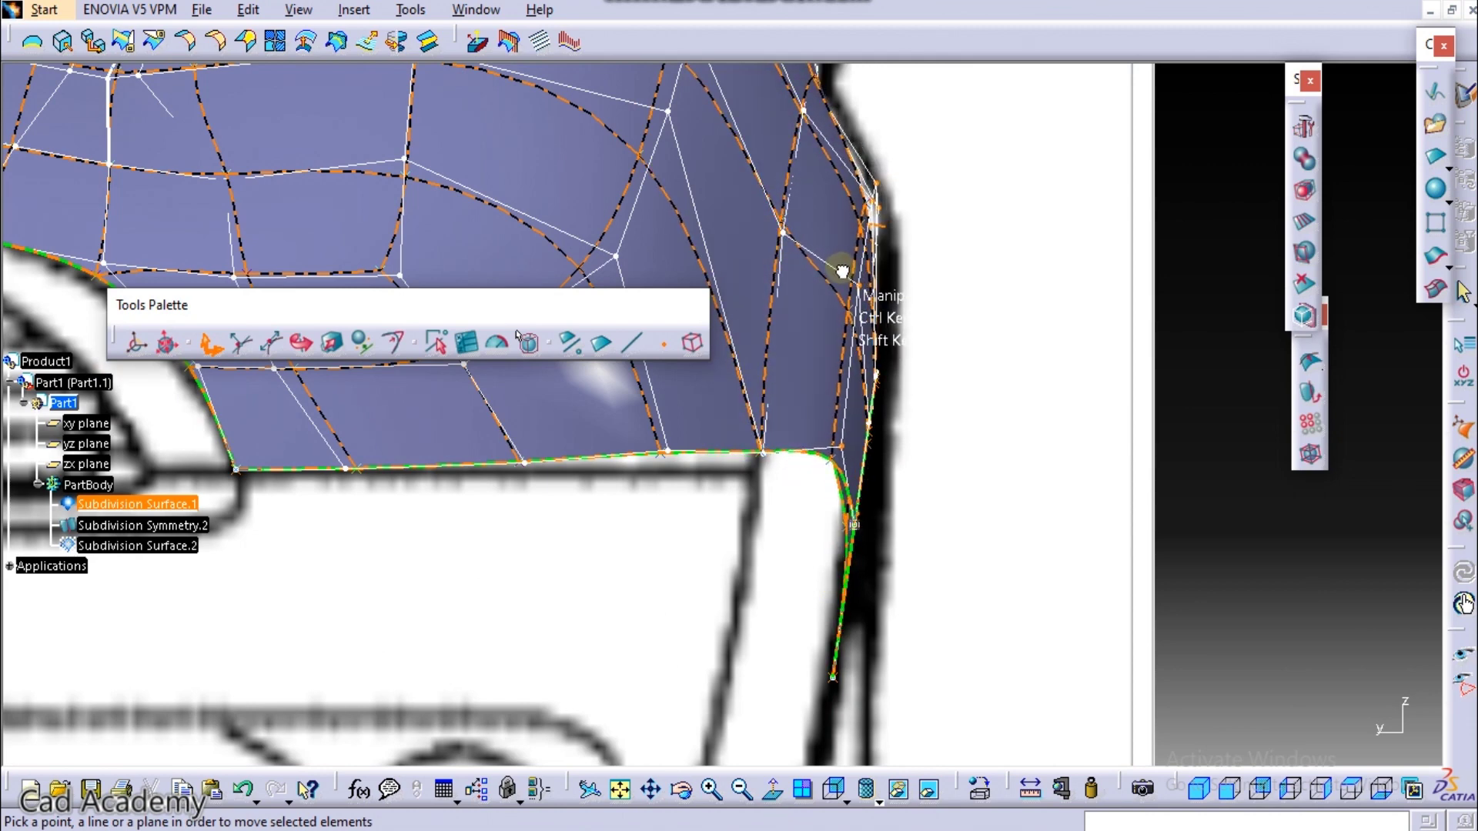
{"action": "mouse_move", "coordinate": [811, 256]}
{"action": "middle_mouse_down"}
{"action": "mouse_move", "coordinate": [815, 363]}
{"action": "mouse_move", "coordinate": [763, 432]}
{"action": "mouse_move", "coordinate": [446, 518]}
{"action": "mouse_move", "coordinate": [732, 481]}
{"action": "mouse_move", "coordinate": [887, 412]}
{"action": "middle_mouse_up"}
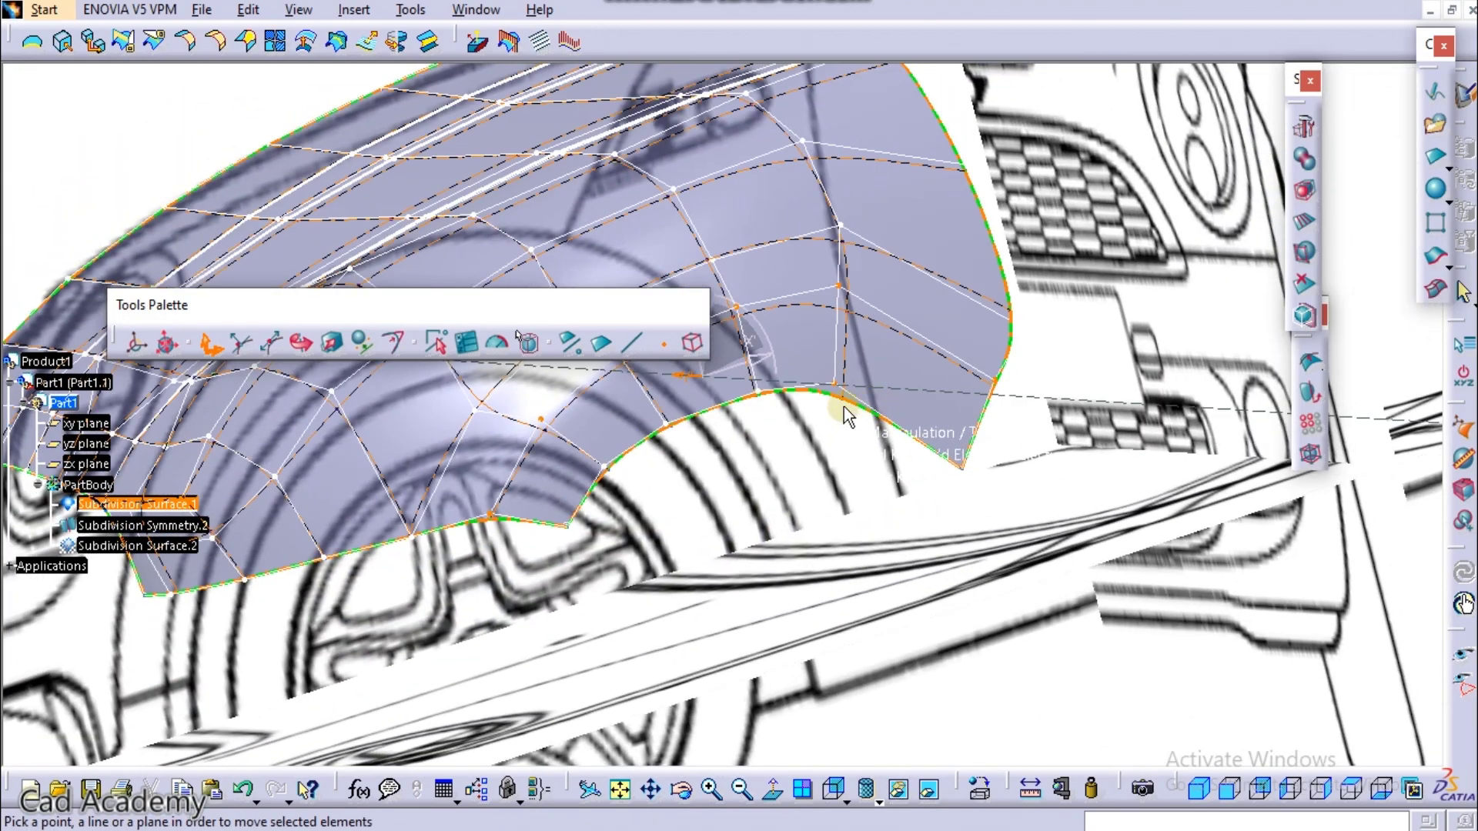
Step: Examine the flared fender surface from several angles and in the side view against the wheel-arch lines of the blueprint
{"action": "mouse_move", "coordinate": [762, 403]}
{"action": "middle_mouse_down"}
{"action": "mouse_move", "coordinate": [864, 452]}
{"action": "mouse_move", "coordinate": [782, 419]}
{"action": "mouse_move", "coordinate": [933, 396]}
{"action": "mouse_move", "coordinate": [841, 409]}
{"action": "mouse_move", "coordinate": [768, 538]}
{"action": "mouse_move", "coordinate": [793, 539]}
{"action": "middle_mouse_up"}
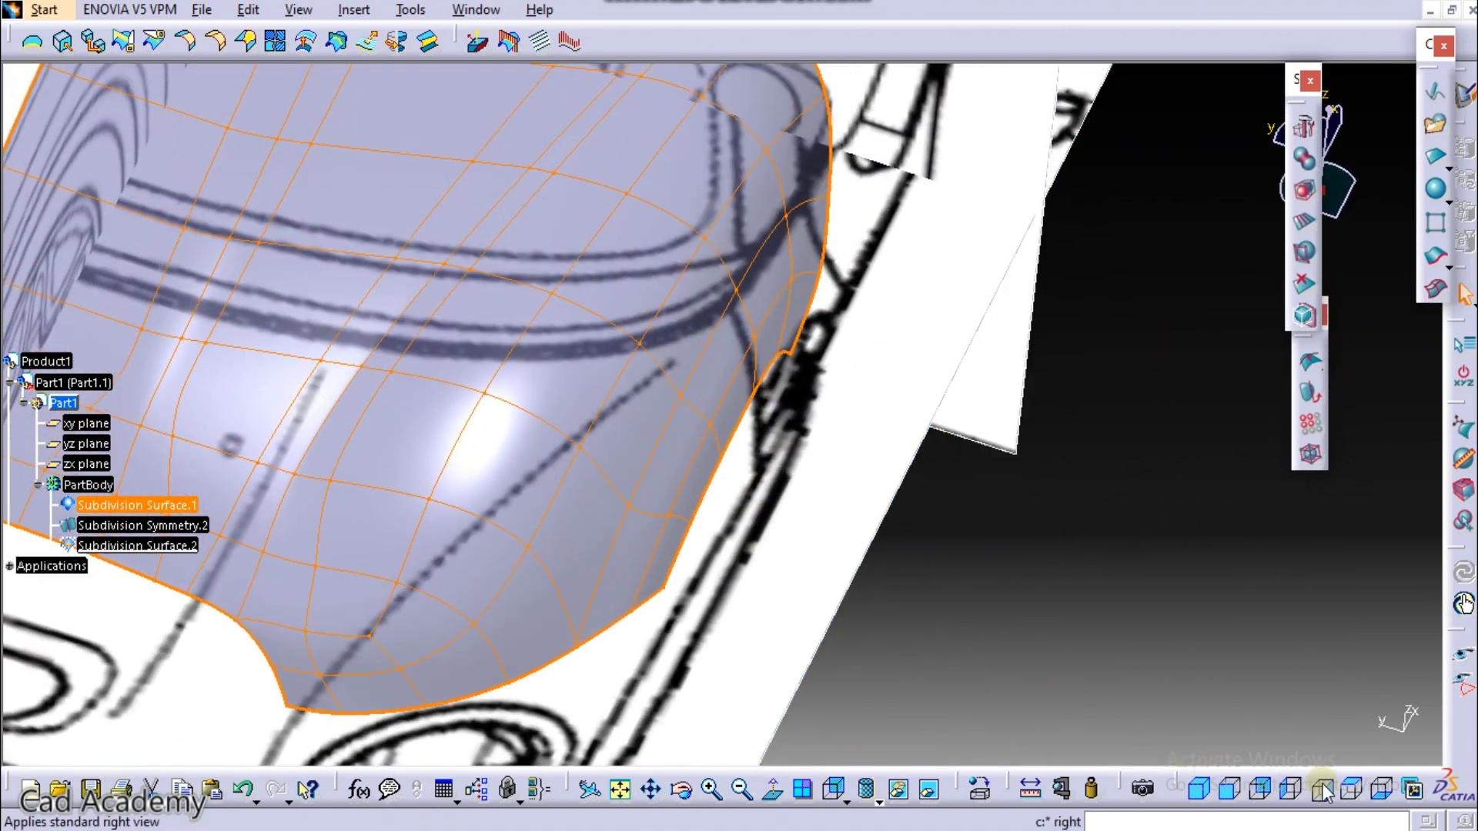
{"action": "left_click", "coordinate": [1353, 791]}
{"action": "middle_click_drag", "start_coordinate": [782, 574], "coordinate": [774, 333]}
{"action": "middle_click_drag", "start_coordinate": [727, 488], "coordinate": [893, 514]}
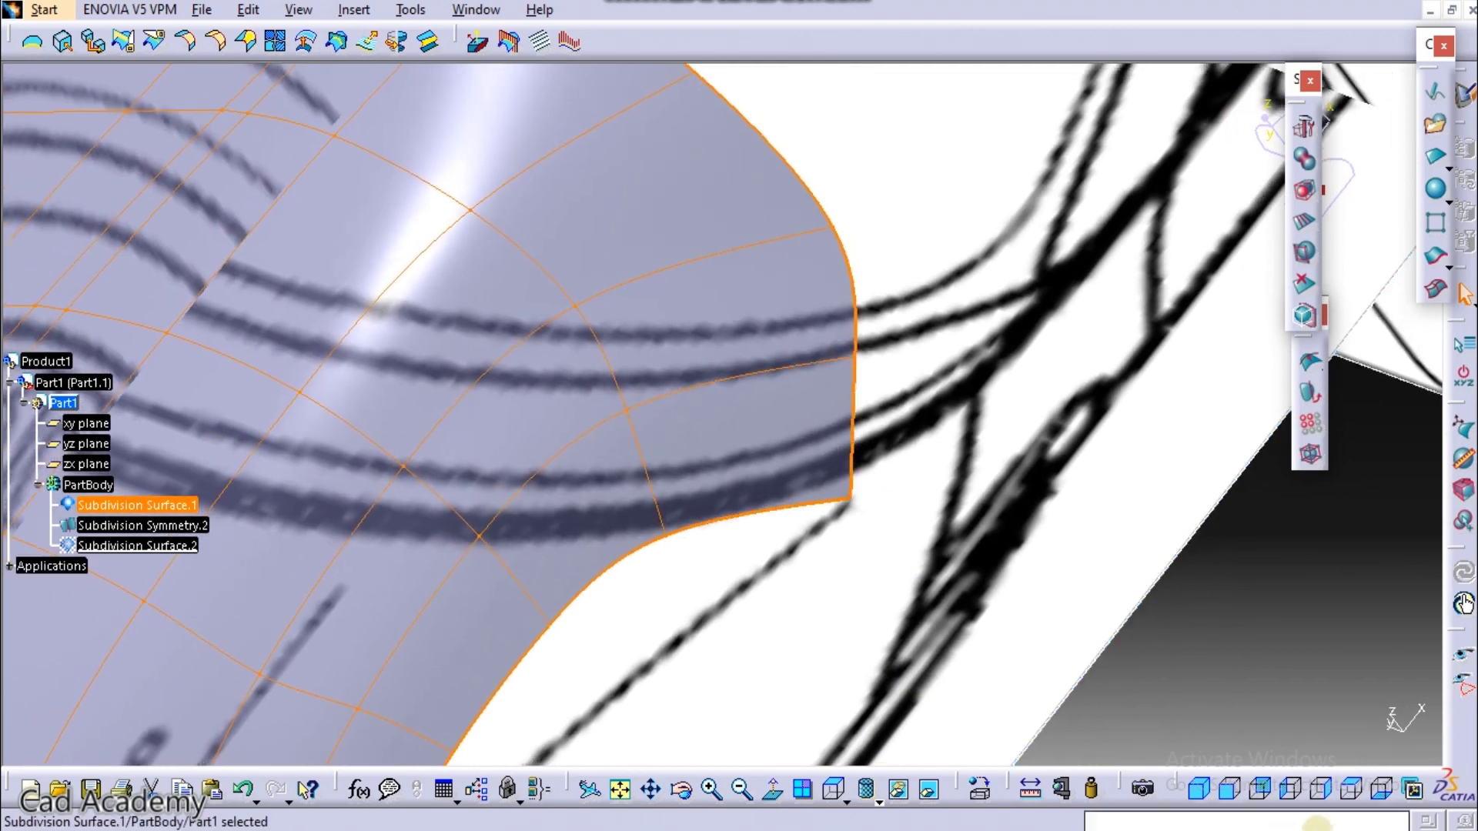
{"action": "left_click", "coordinate": [1300, 787]}
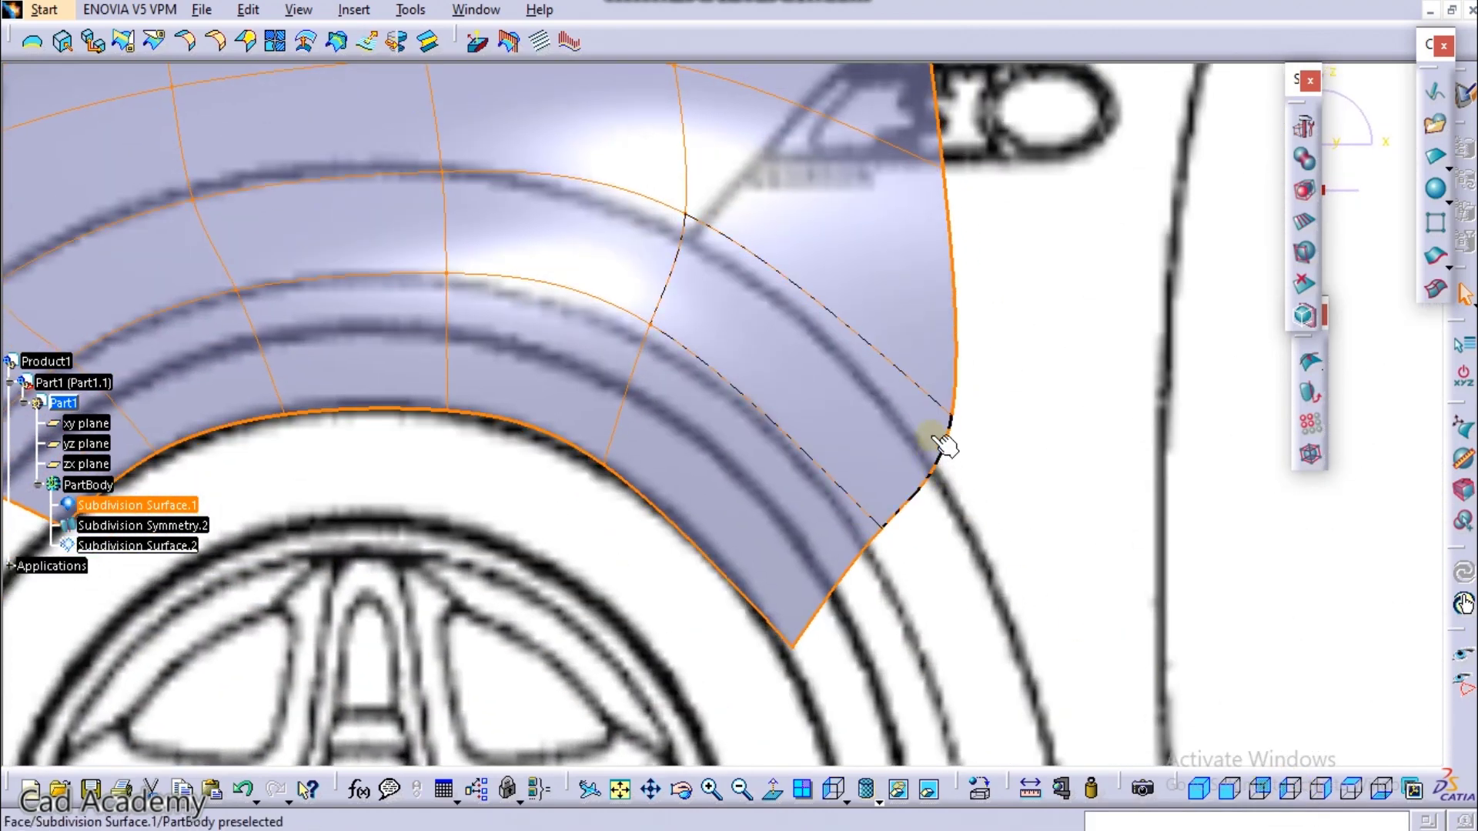
{"action": "middle_click_drag", "start_coordinate": [749, 365], "coordinate": [750, 427]}
{"action": "middle_click_drag", "start_coordinate": [372, 425], "coordinate": [806, 424]}
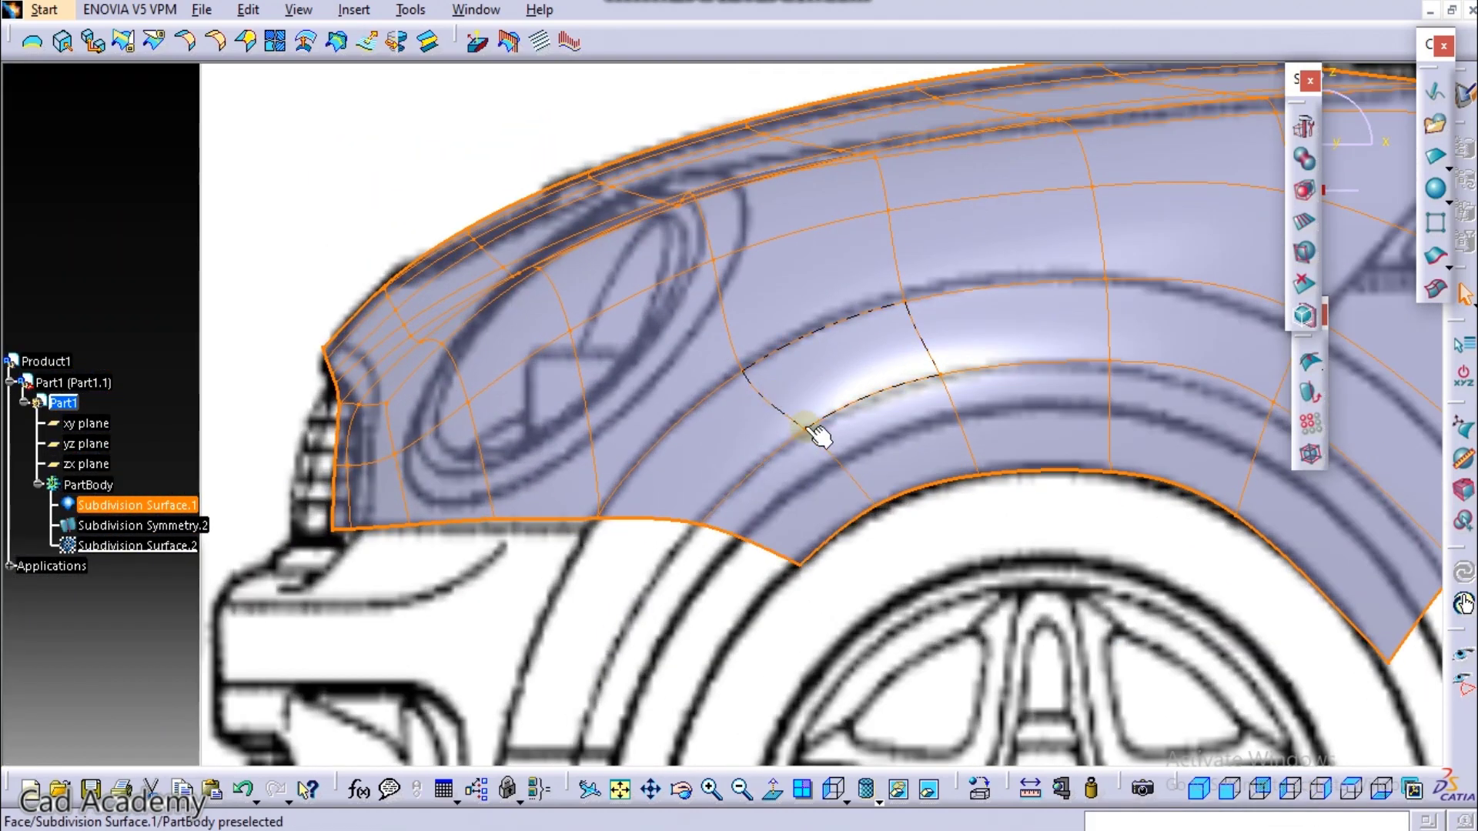
{"action": "middle_click_drag", "start_coordinate": [931, 515], "coordinate": [756, 416]}
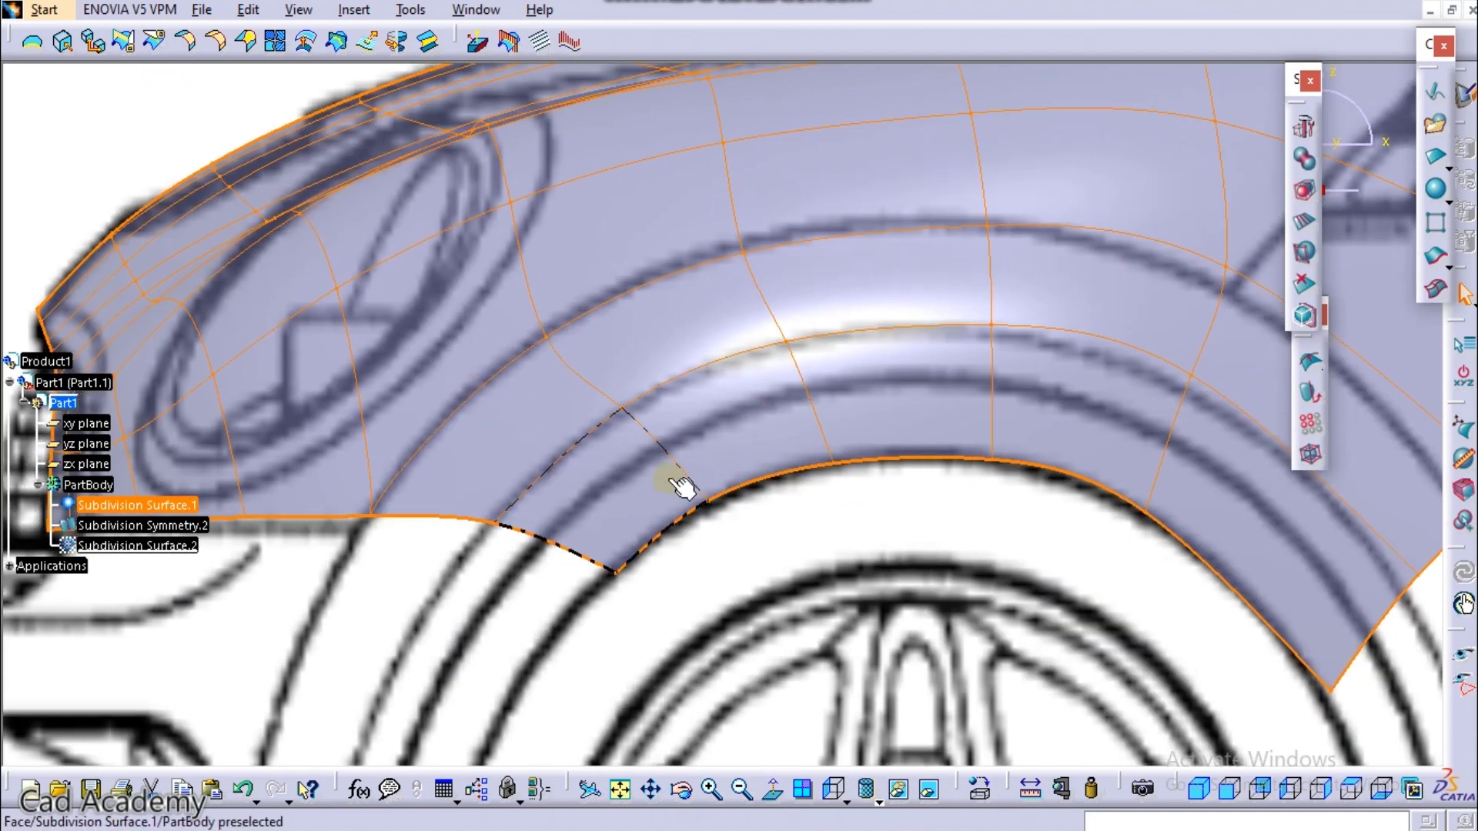
{"action": "mouse_move", "coordinate": [478, 383]}
{"action": "middle_mouse_down"}
{"action": "mouse_move", "coordinate": [709, 416]}
{"action": "mouse_move", "coordinate": [762, 343]}
{"action": "mouse_move", "coordinate": [708, 351]}
{"action": "mouse_move", "coordinate": [753, 350]}
{"action": "mouse_move", "coordinate": [770, 486]}
{"action": "mouse_move", "coordinate": [591, 442]}
{"action": "middle_mouse_up"}
{"action": "key", "text": "Escape"}
Step: Set the weight of the five edges along the outer wheel-arch line, from the front lower border to the rear border, to 90
{"action": "double_click", "coordinate": [874, 264]}
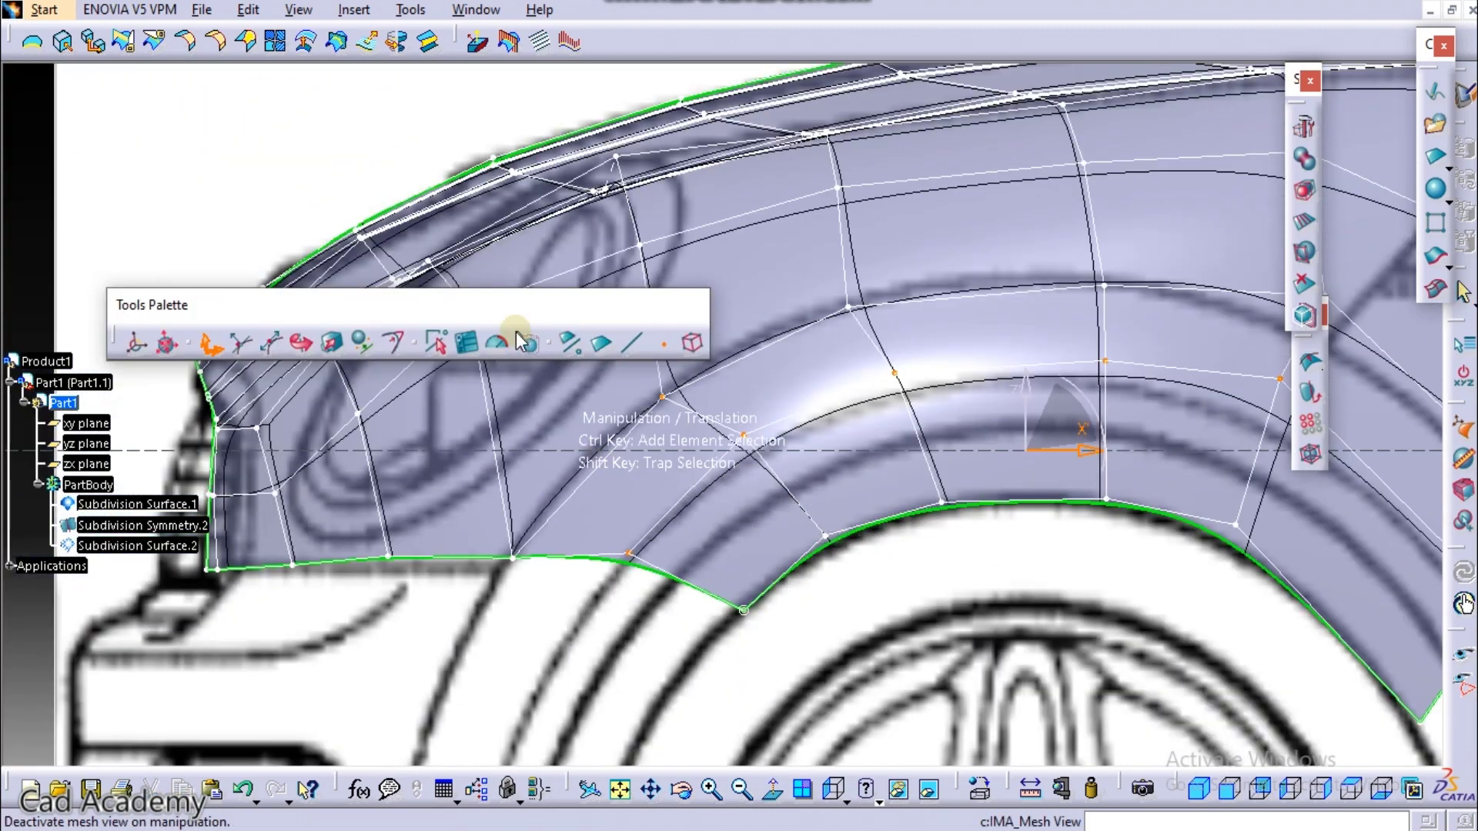
{"action": "left_click", "coordinate": [645, 344]}
{"action": "left_click", "coordinate": [626, 435]}
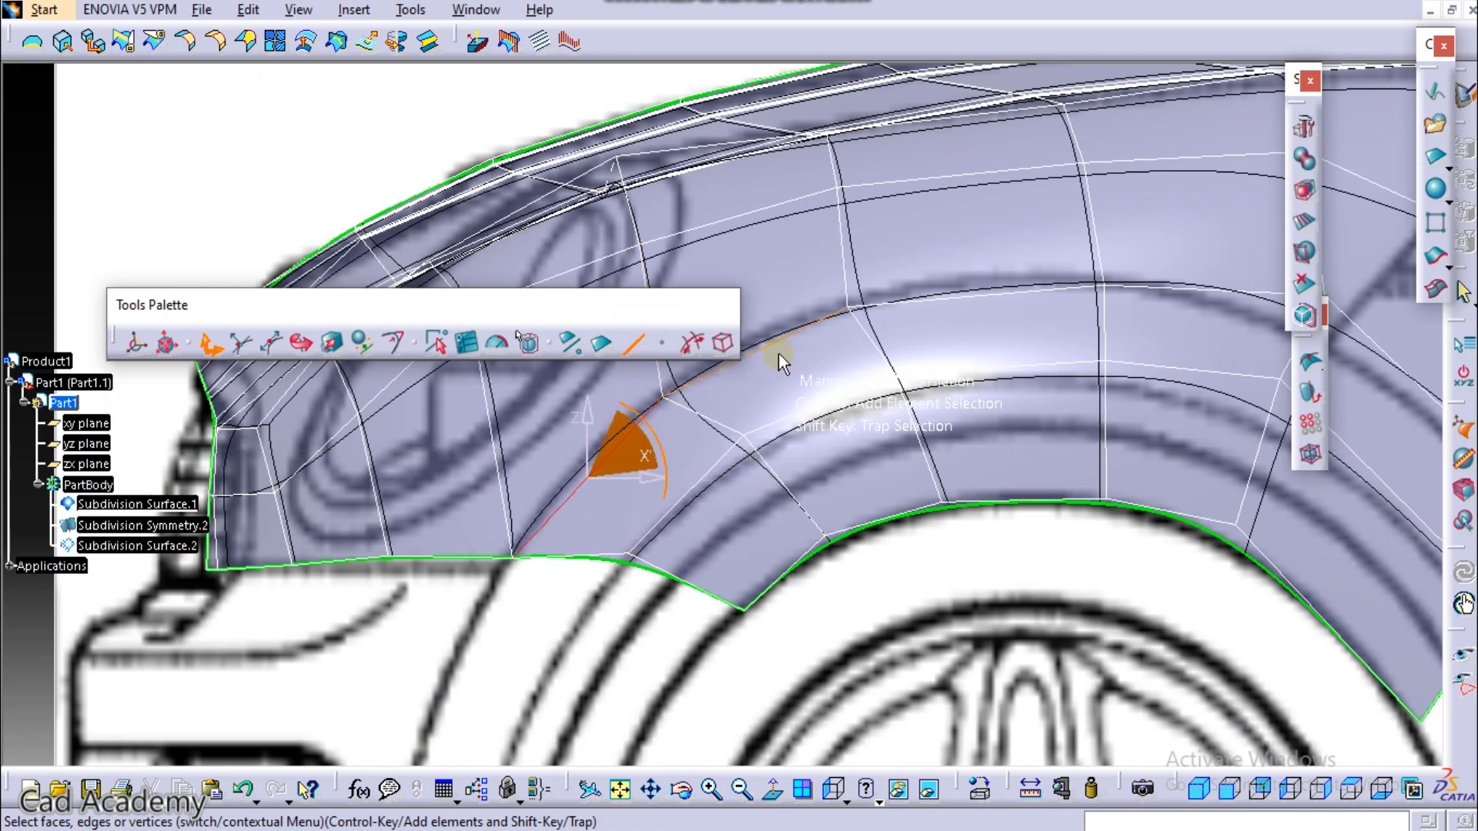
{"action": "left_click", "coordinate": [938, 304], "text": "ctrl"}
{"action": "left_click", "coordinate": [1144, 294], "text": "ctrl"}
{"action": "middle_click_drag", "start_coordinate": [963, 298], "coordinate": [1027, 366]}
{"action": "left_click", "coordinate": [983, 350], "text": "ctrl"}
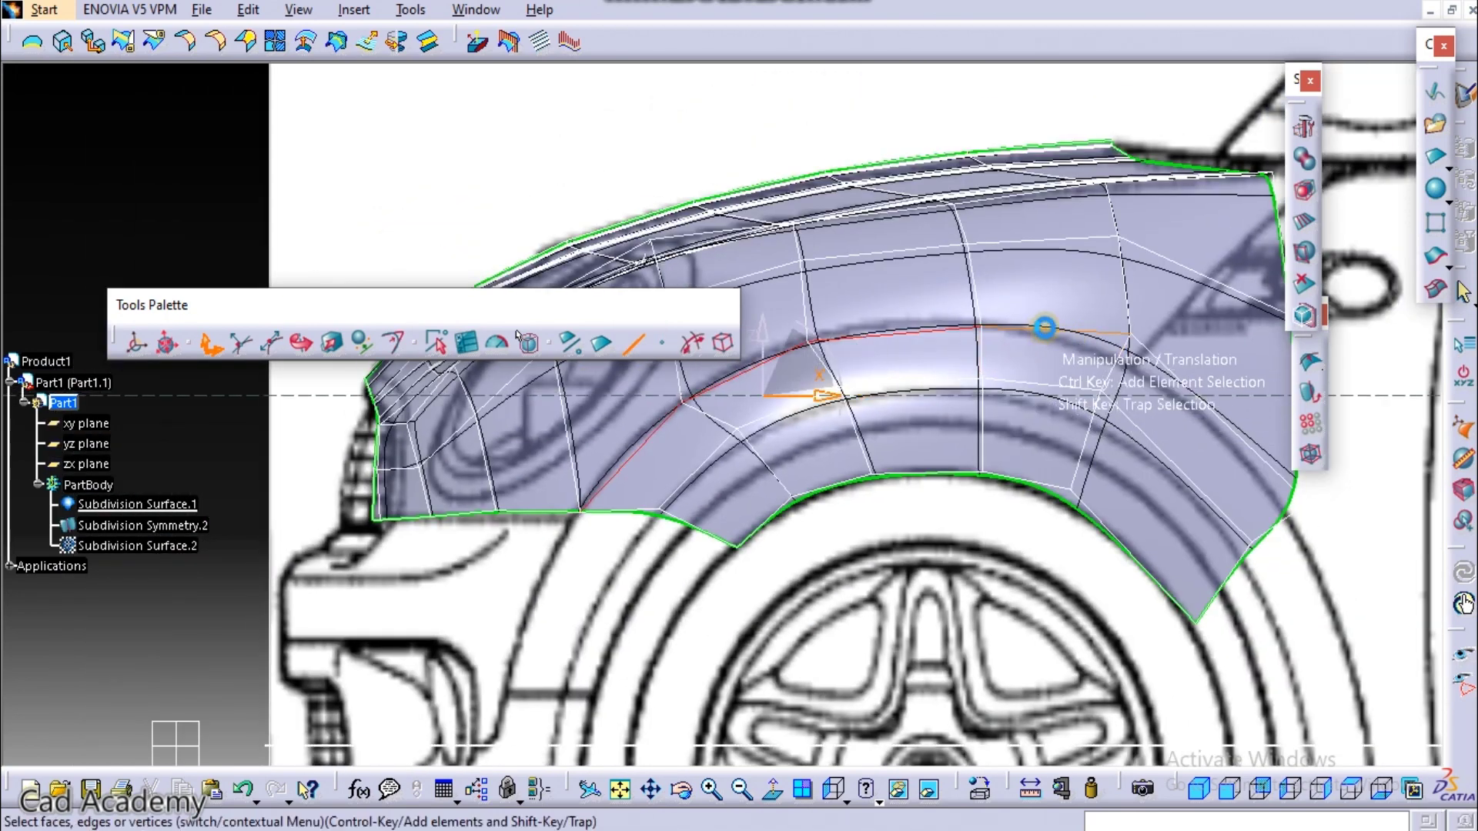
{"action": "left_click", "coordinate": [1173, 379], "text": "ctrl"}
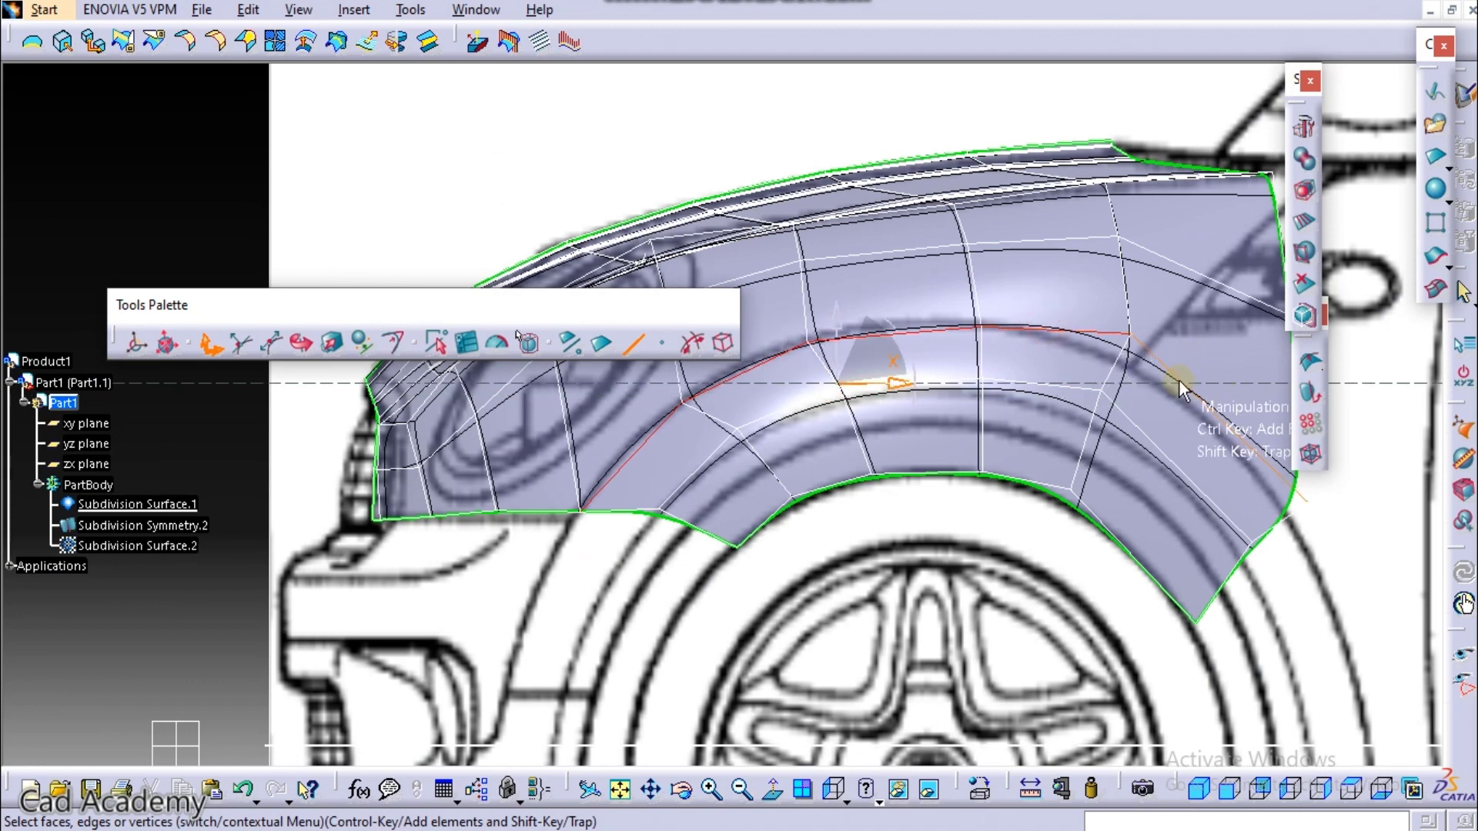
{"action": "left_click", "coordinate": [386, 346]}
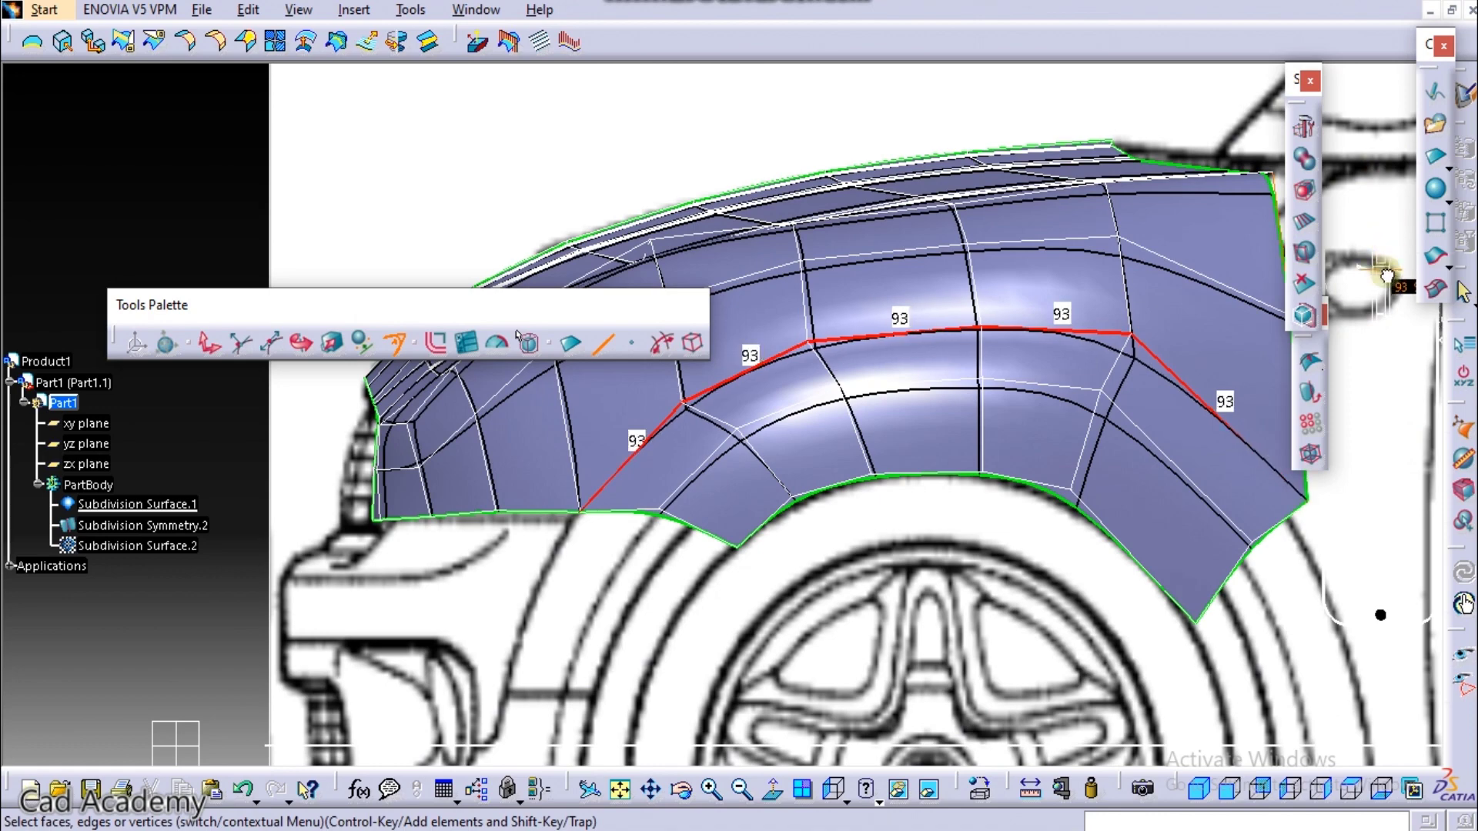
{"action": "mouse_move", "coordinate": [920, 372]}
{"action": "middle_mouse_down"}
{"action": "mouse_move", "coordinate": [838, 402]}
{"action": "mouse_move", "coordinate": [980, 481]}
{"action": "mouse_move", "coordinate": [862, 399]}
{"action": "middle_mouse_up"}
{"action": "key", "text": "Escape"}
Step: Project the frontmost face of the row bordering the wheel arch onto Subdivision Surface.2 as the support
{"action": "mouse_move", "coordinate": [802, 358]}
{"action": "middle_mouse_down"}
{"action": "mouse_move", "coordinate": [858, 551]}
{"action": "mouse_move", "coordinate": [970, 449]}
{"action": "mouse_move", "coordinate": [792, 465]}
{"action": "mouse_move", "coordinate": [755, 360]}
{"action": "mouse_move", "coordinate": [739, 211]}
{"action": "mouse_move", "coordinate": [719, 270]}
{"action": "middle_mouse_up"}
{"action": "mouse_move", "coordinate": [767, 323]}
{"action": "middle_mouse_down"}
{"action": "mouse_move", "coordinate": [719, 436]}
{"action": "mouse_move", "coordinate": [518, 429]}
{"action": "mouse_move", "coordinate": [1171, 511]}
{"action": "mouse_move", "coordinate": [894, 631]}
{"action": "mouse_move", "coordinate": [1009, 482]}
{"action": "mouse_move", "coordinate": [914, 587]}
{"action": "mouse_move", "coordinate": [1106, 192]}
{"action": "mouse_move", "coordinate": [537, 354]}
{"action": "mouse_move", "coordinate": [627, 238]}
{"action": "mouse_move", "coordinate": [932, 374]}
{"action": "mouse_move", "coordinate": [851, 287]}
{"action": "mouse_move", "coordinate": [1032, 422]}
{"action": "mouse_move", "coordinate": [996, 354]}
{"action": "middle_mouse_up"}
{"action": "double_click", "coordinate": [897, 397]}
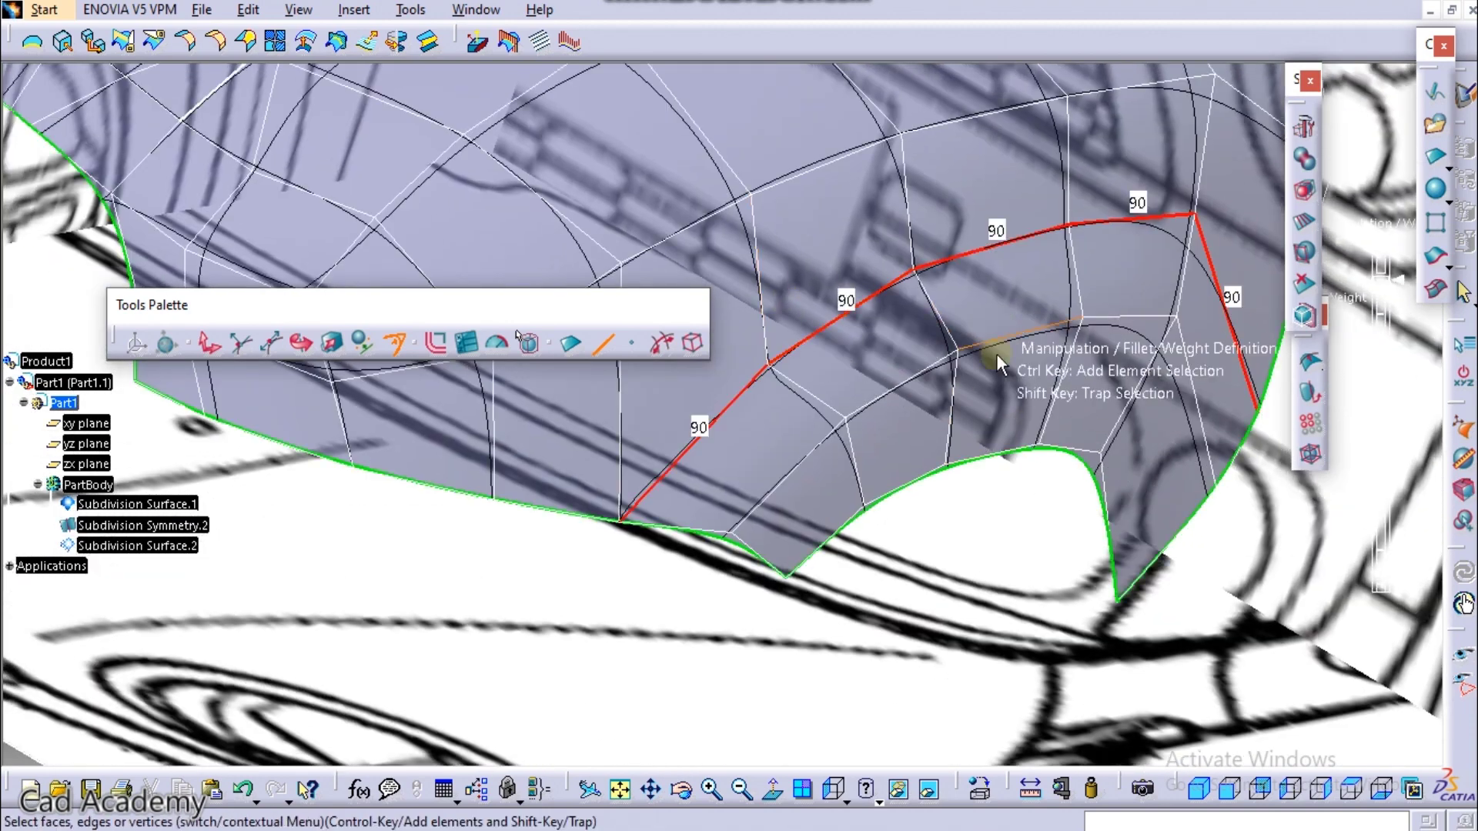
{"action": "left_click", "coordinate": [564, 350]}
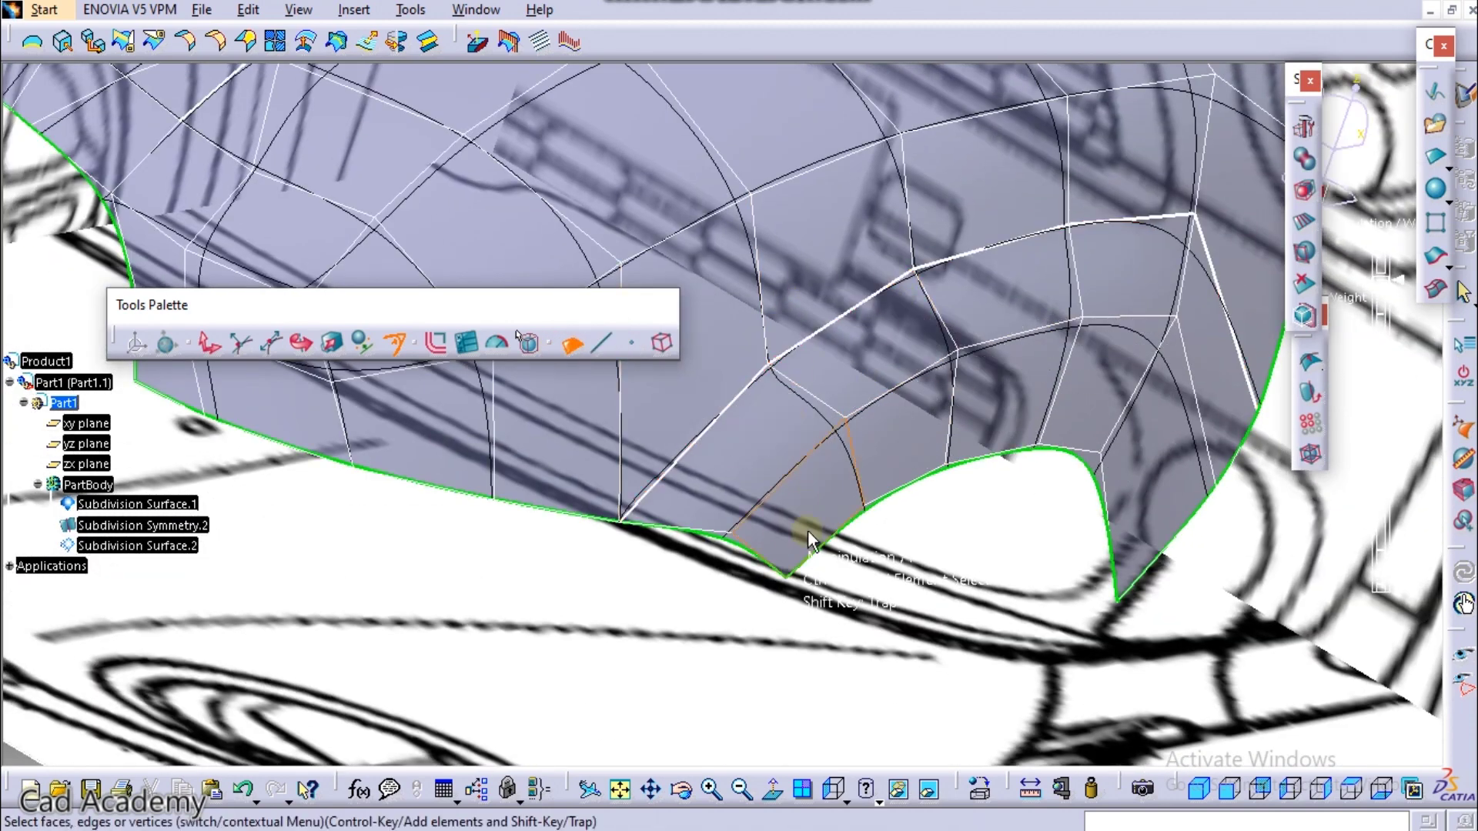
{"action": "left_click", "coordinate": [862, 498]}
{"action": "middle_click_drag", "start_coordinate": [877, 472], "coordinate": [844, 446]}
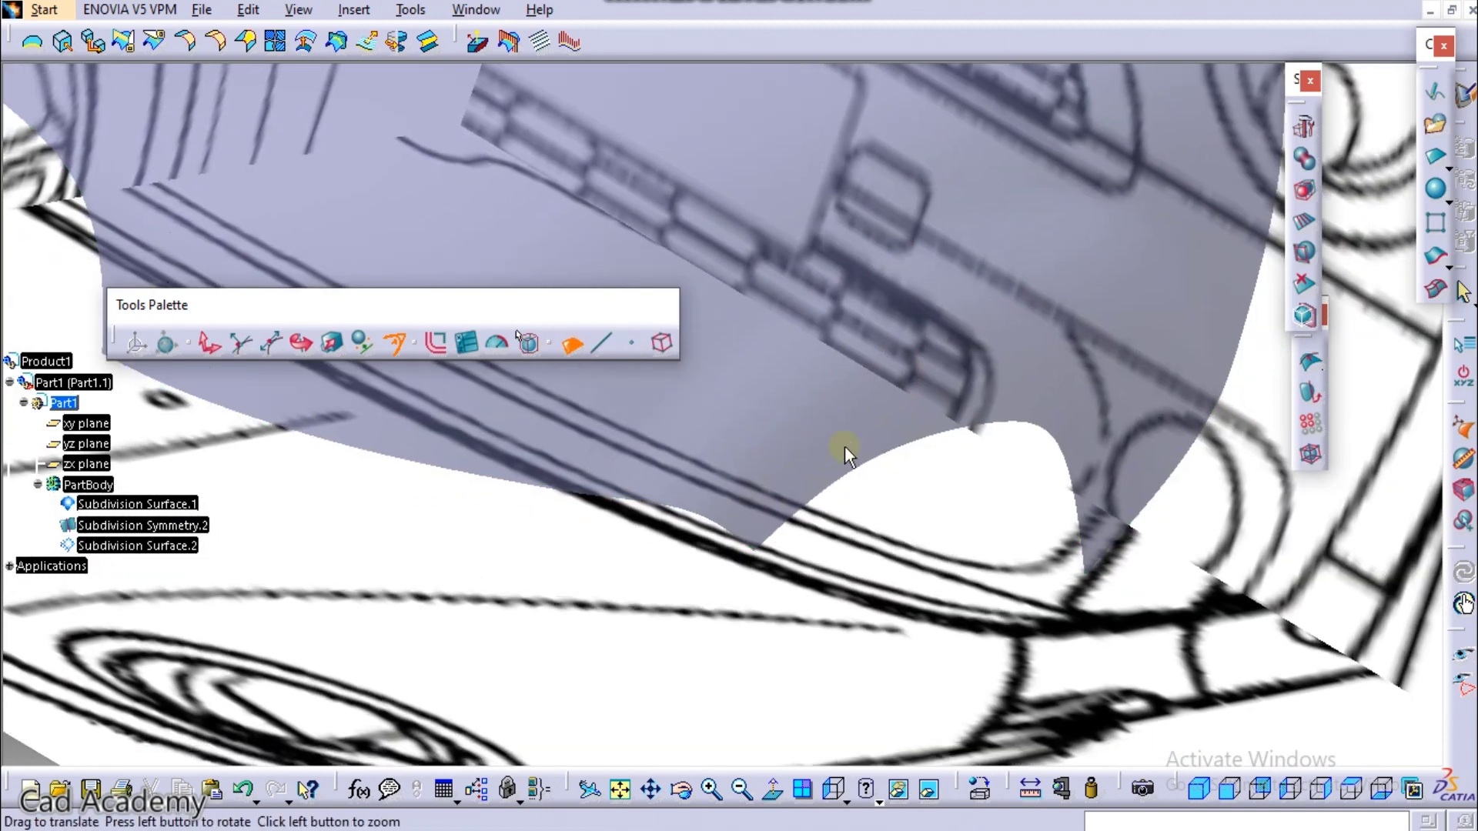
{"action": "left_click", "coordinate": [357, 340]}
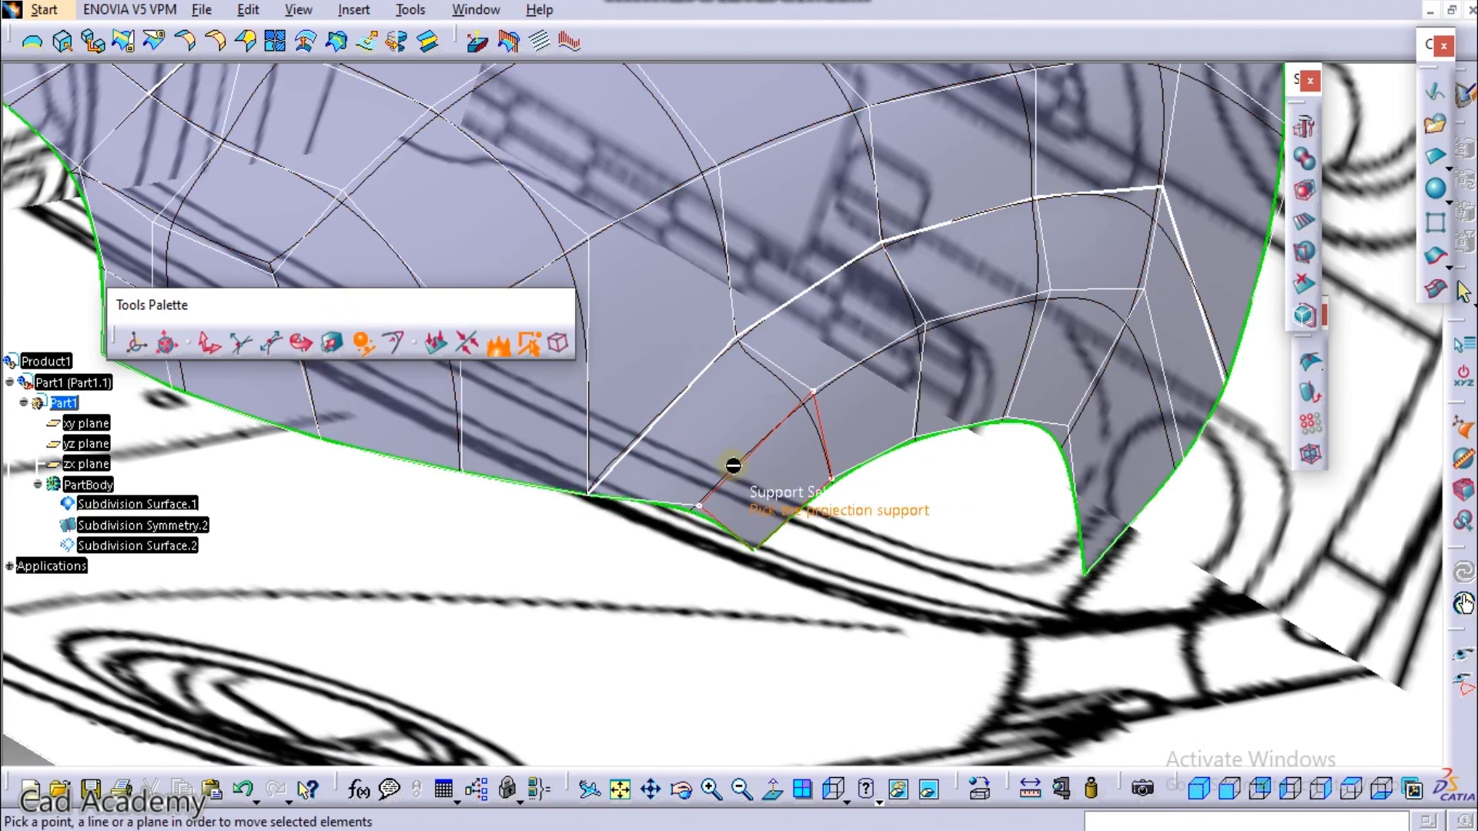
{"action": "left_click", "coordinate": [181, 546]}
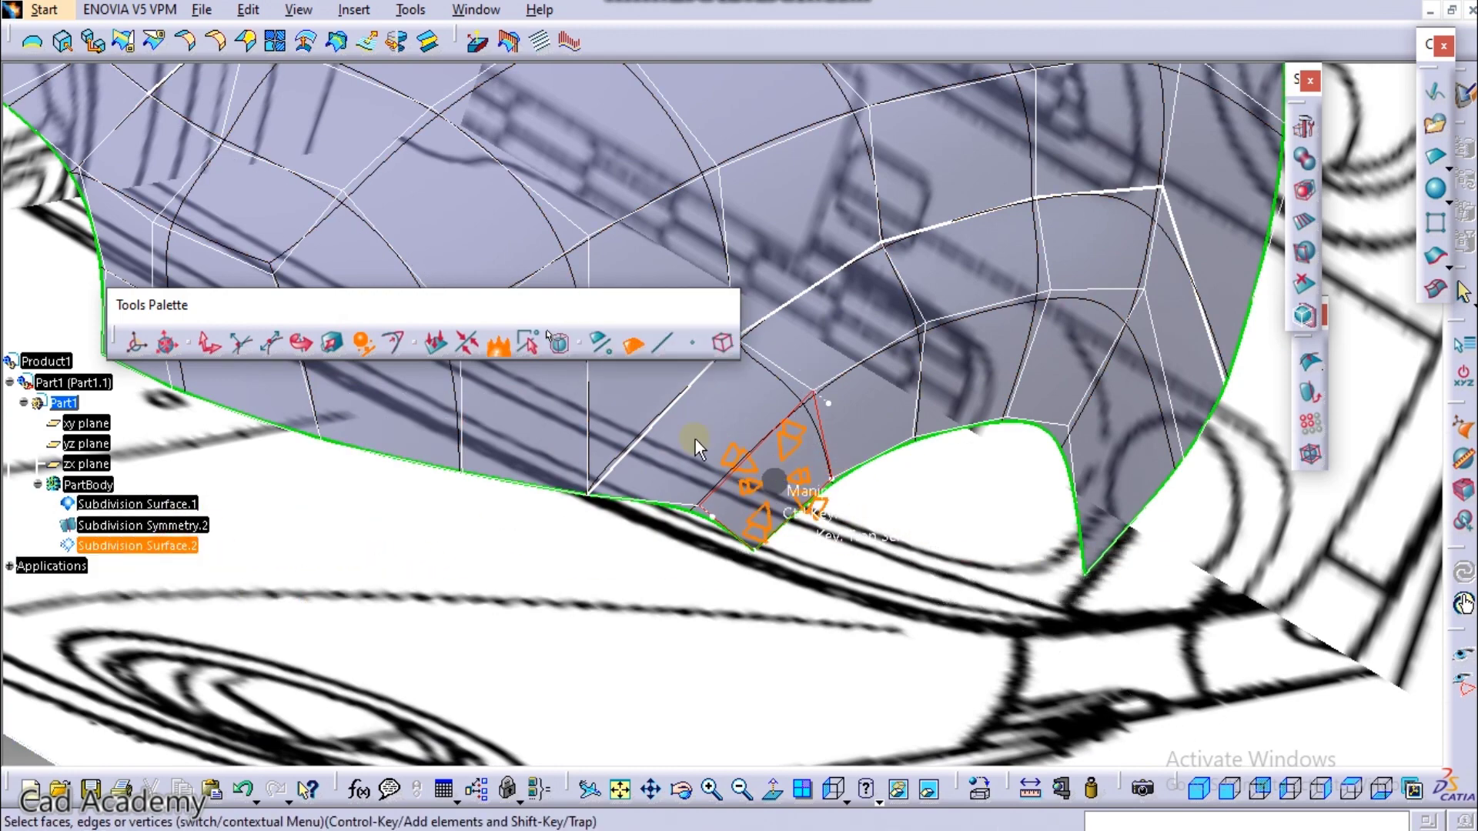
{"action": "left_click_drag", "start_coordinate": [748, 471], "coordinate": [760, 482]}
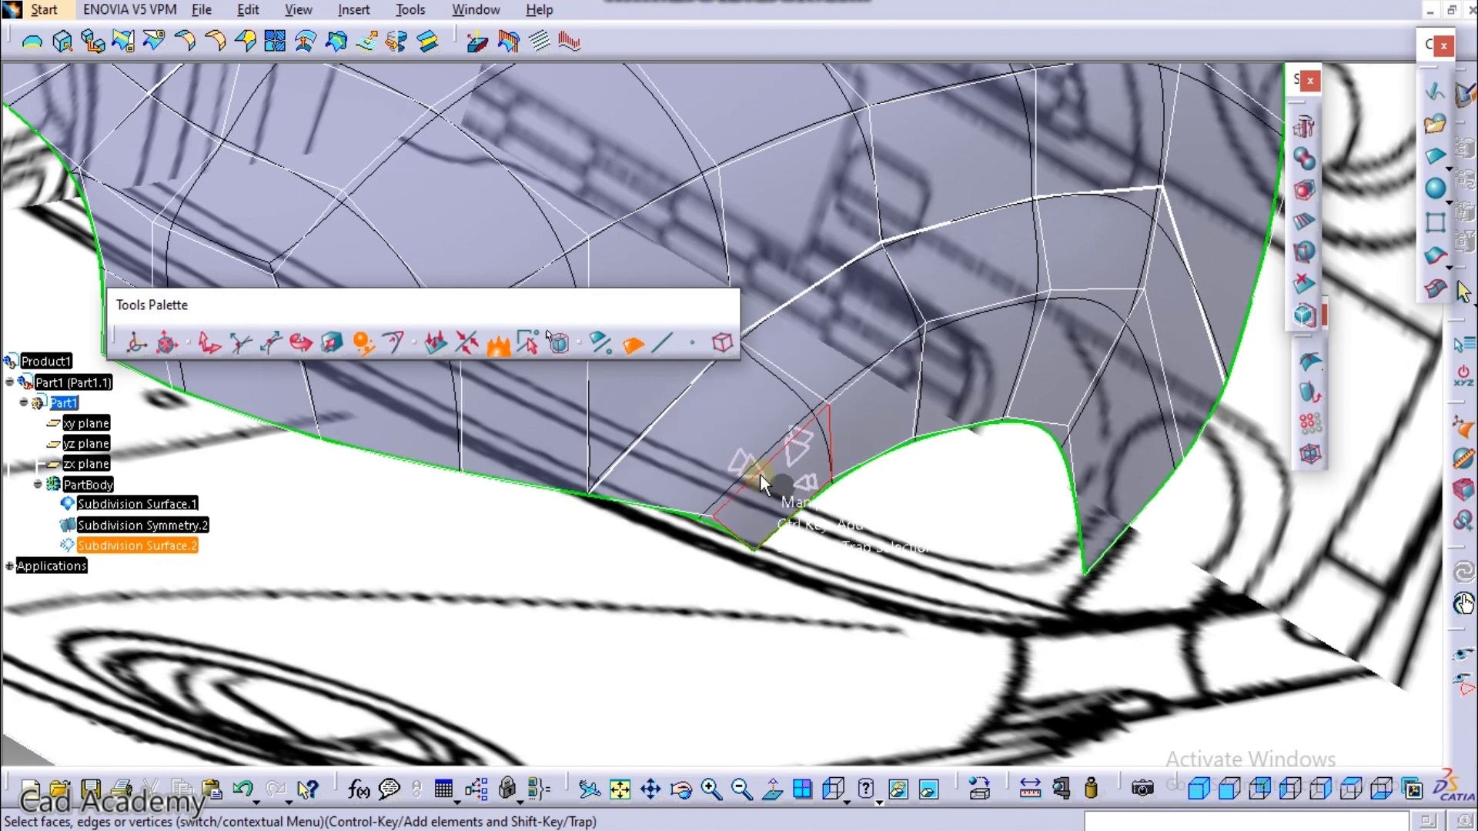
Step: Project the middle faces of the row bordering the wheel arch onto Subdivision Surface.2
{"action": "middle_click_drag", "start_coordinate": [932, 409], "coordinate": [746, 368]}
{"action": "middle_click_drag", "start_coordinate": [847, 442], "coordinate": [851, 445]}
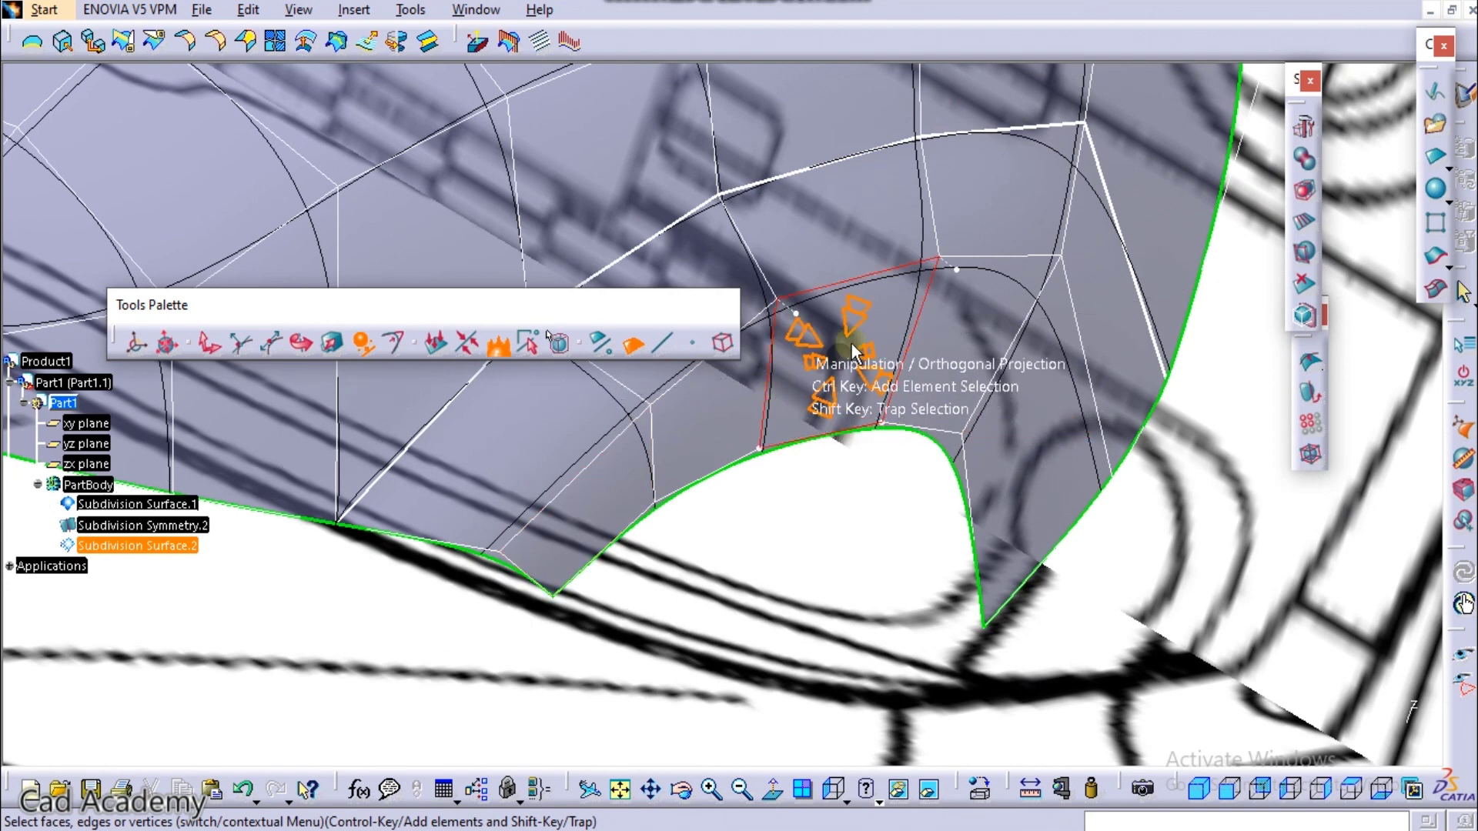
{"action": "left_click", "coordinate": [813, 373]}
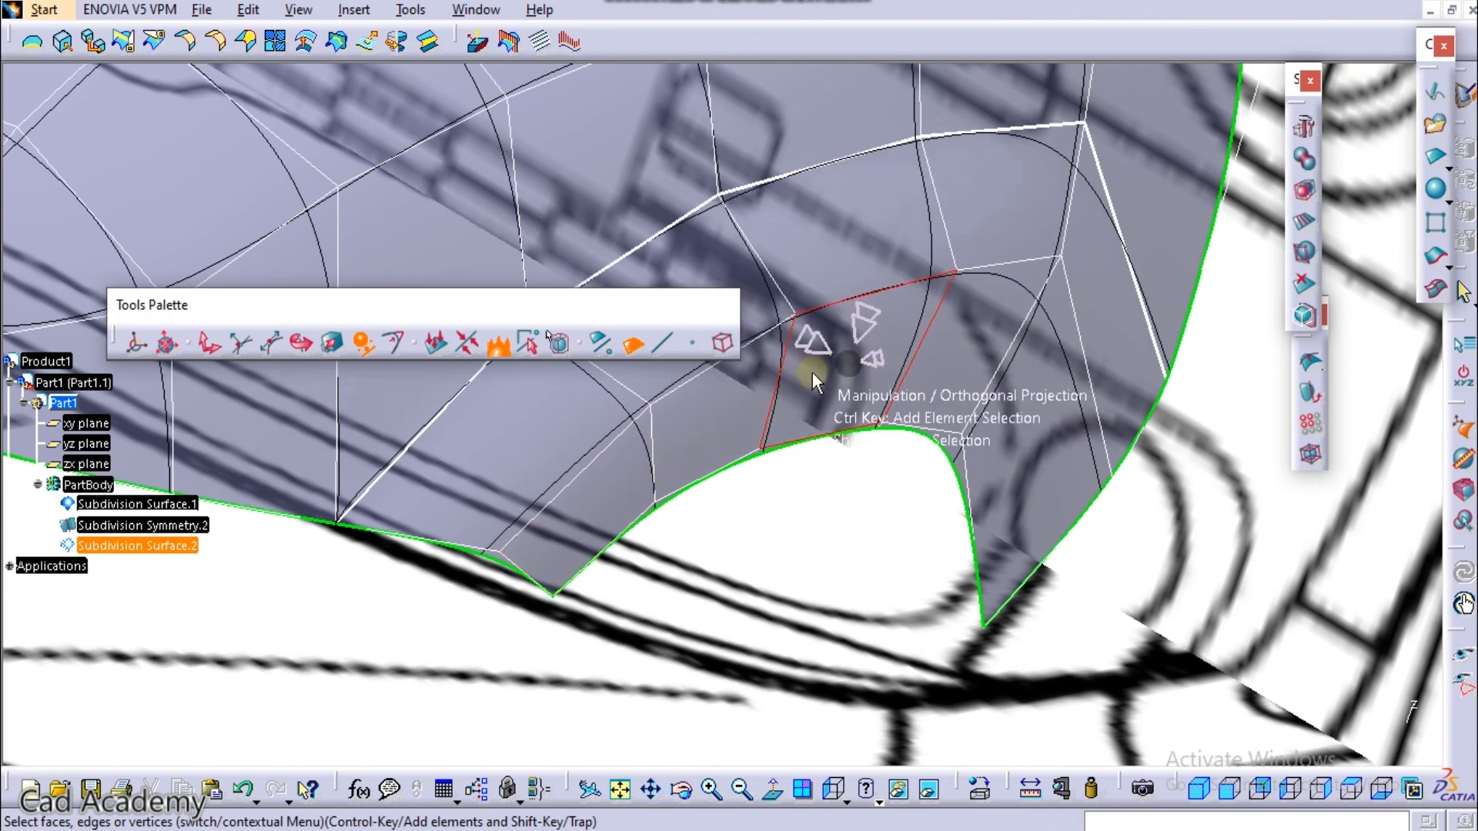
{"action": "middle_click_drag", "start_coordinate": [743, 414], "coordinate": [769, 328]}
{"action": "left_click", "coordinate": [726, 398]}
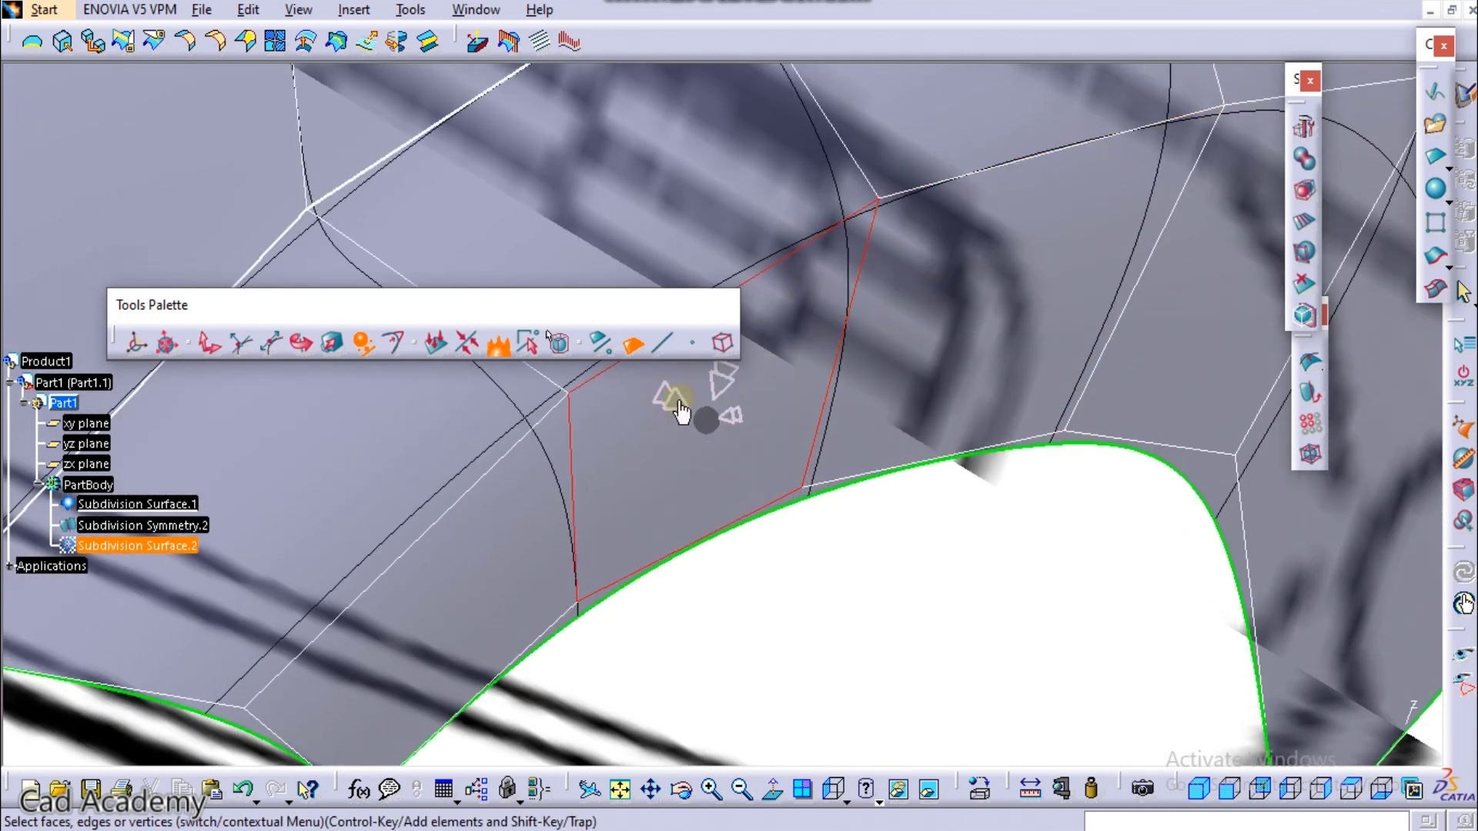
{"action": "middle_click_drag", "start_coordinate": [704, 420], "coordinate": [792, 445]}
{"action": "middle_click_drag", "start_coordinate": [882, 501], "coordinate": [746, 413]}
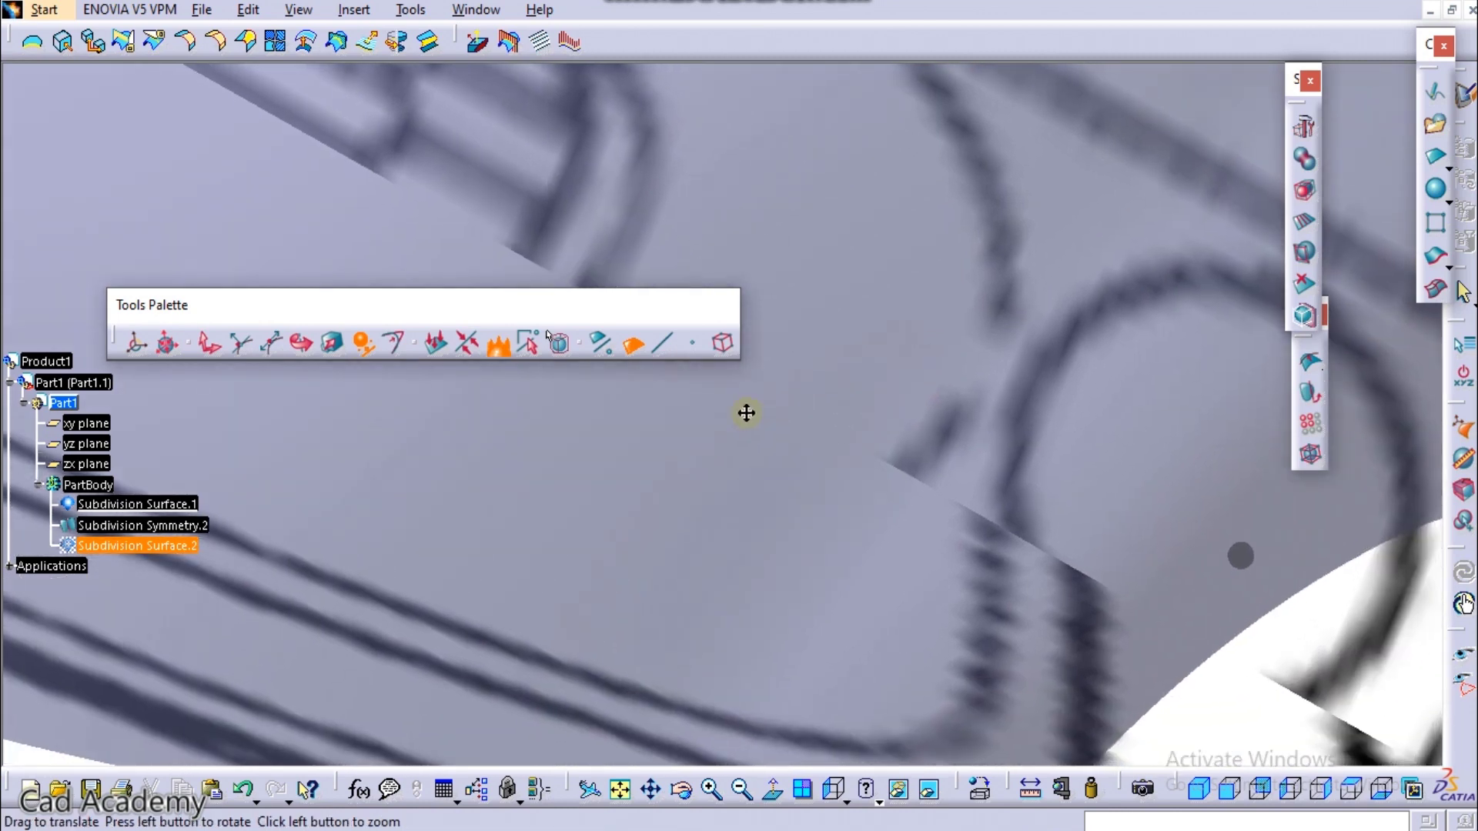
{"action": "middle_click_drag", "start_coordinate": [1193, 527], "coordinate": [948, 470]}
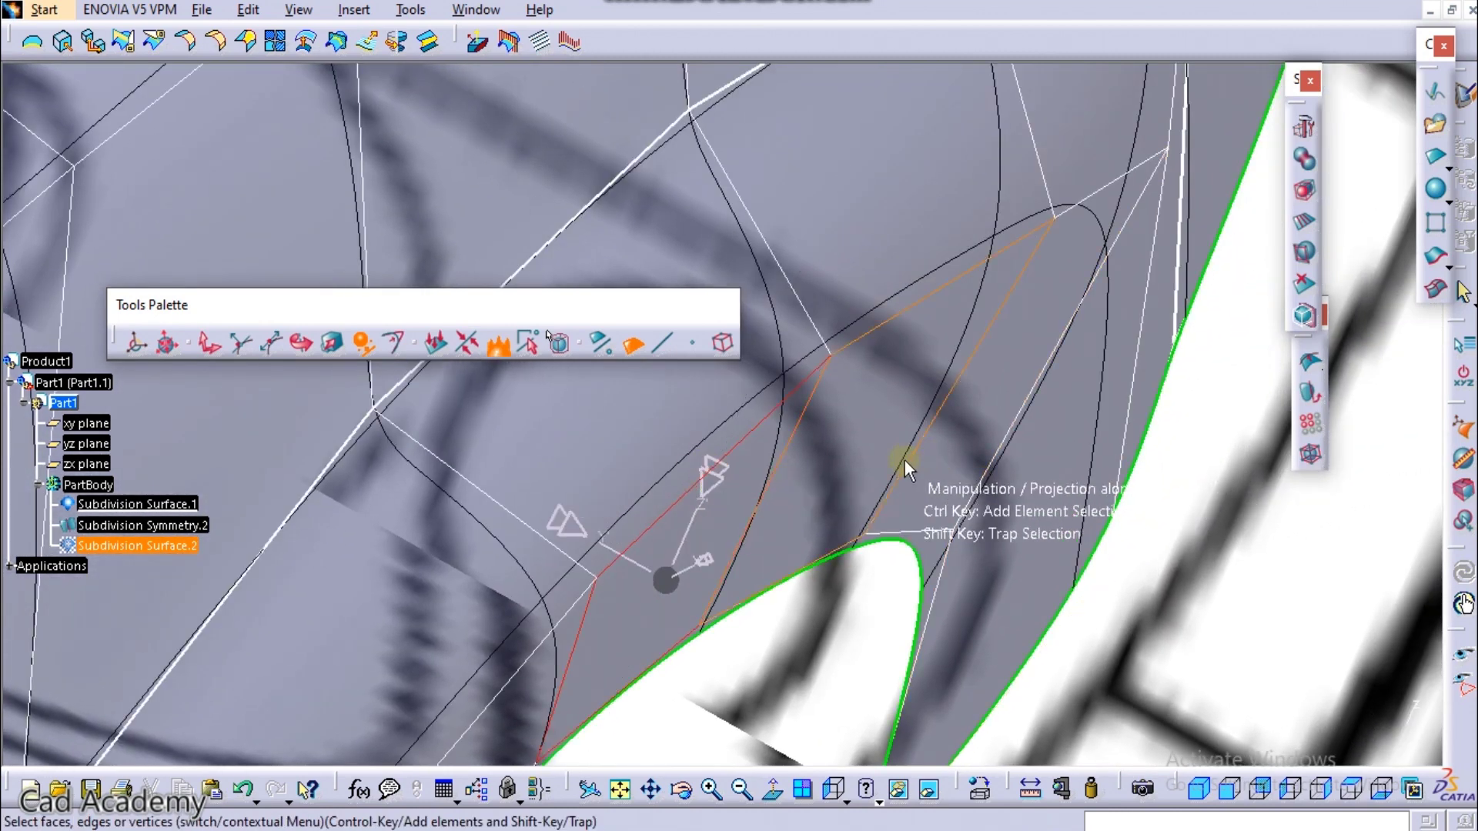
{"action": "left_click", "coordinate": [955, 443]}
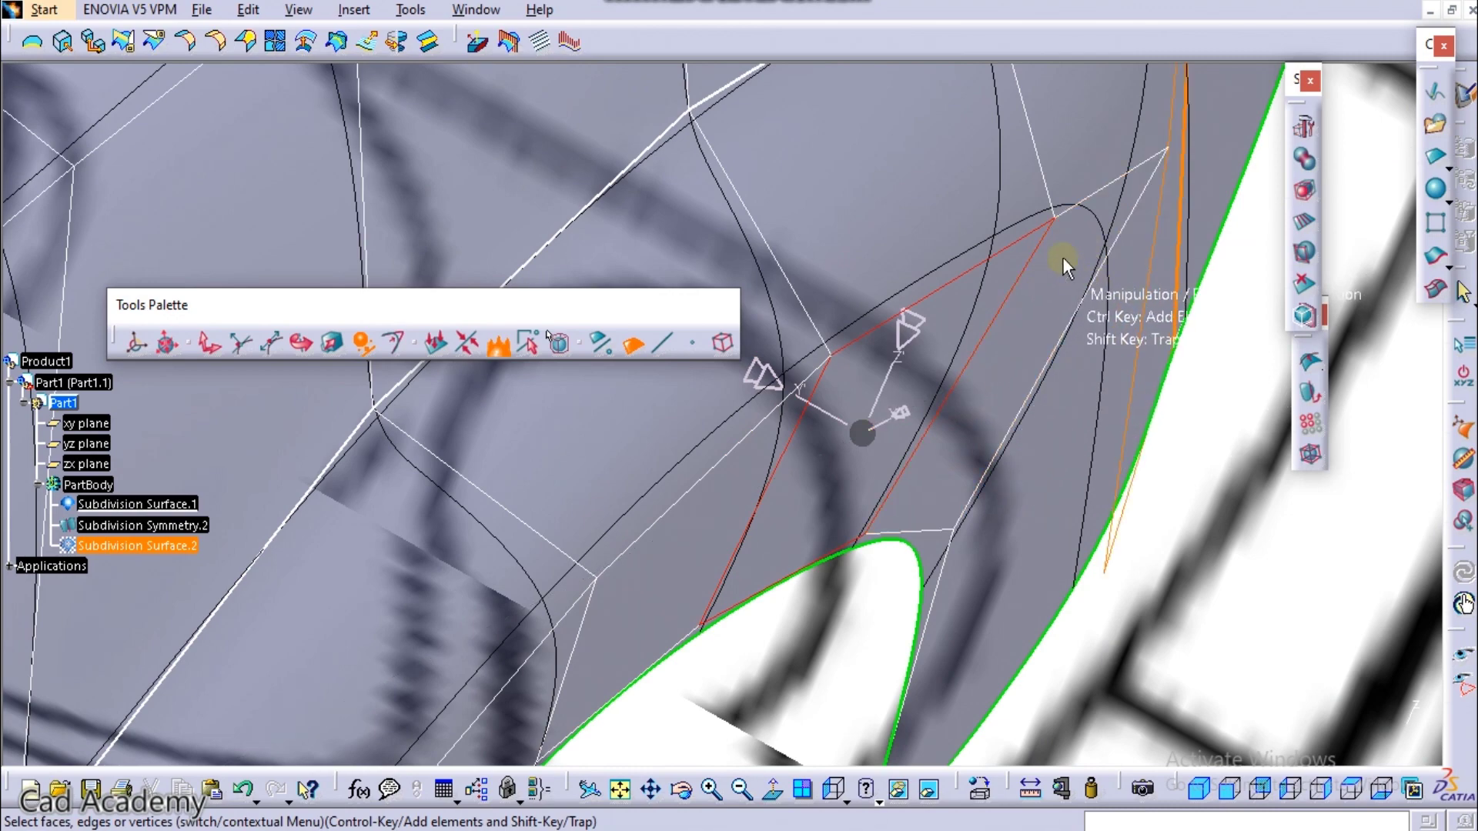
{"action": "middle_click_drag", "start_coordinate": [1114, 469], "coordinate": [786, 544]}
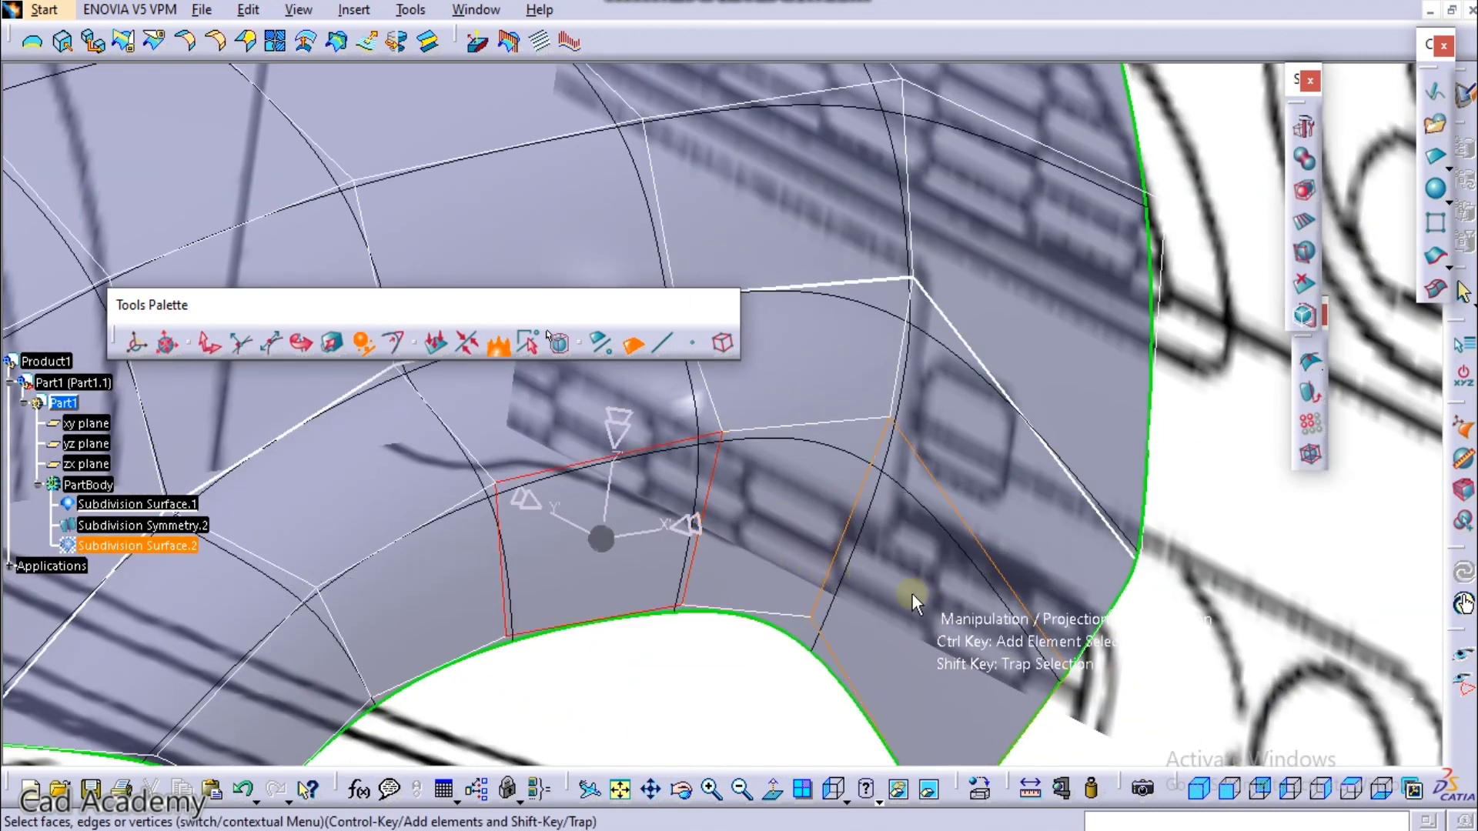
Step: Project the last two faces at the rear of the wheel-arch border row onto Subdivision Surface.2
{"action": "left_click", "coordinate": [838, 466]}
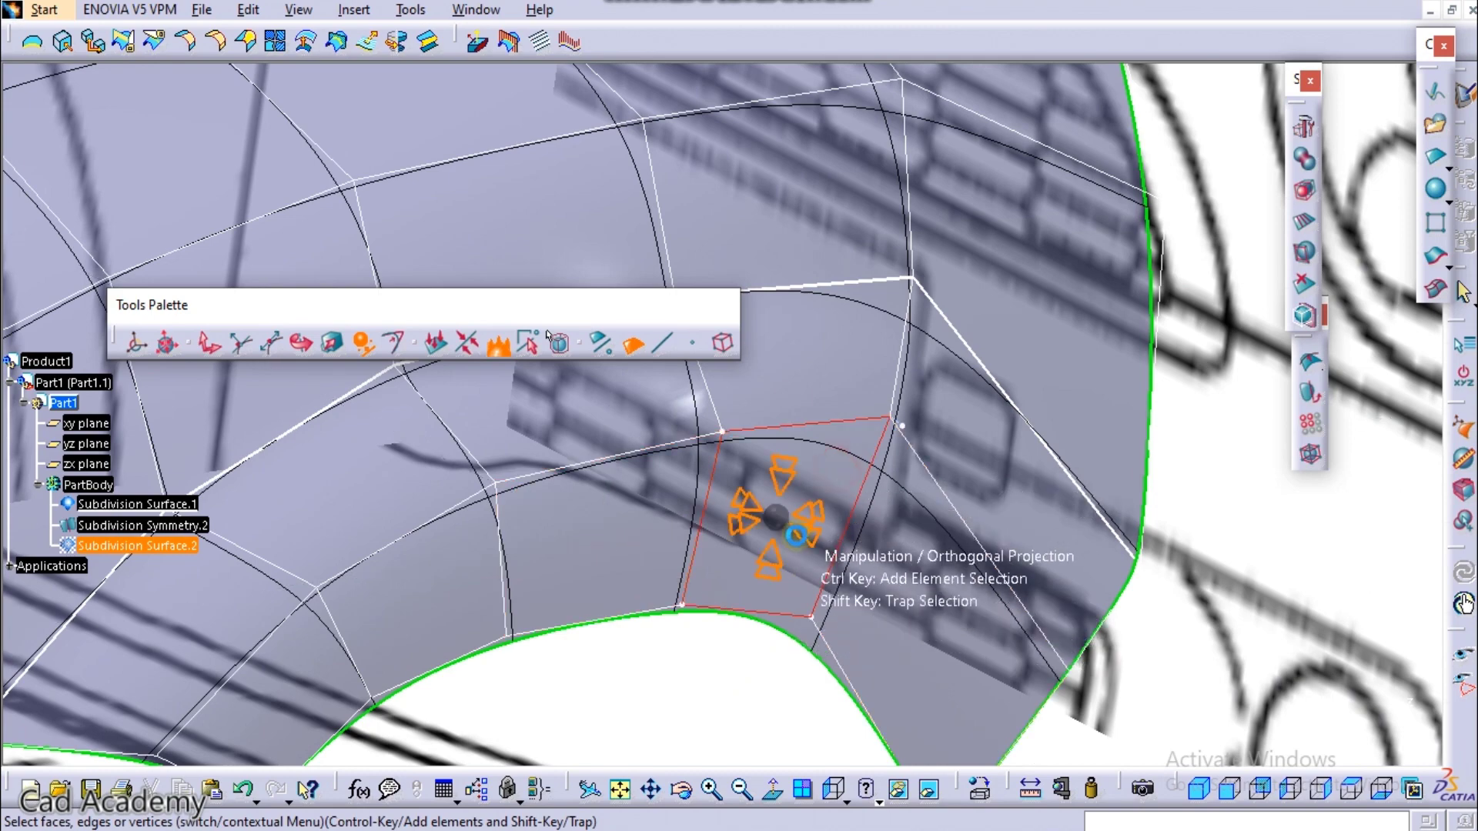
{"action": "middle_click_drag", "start_coordinate": [751, 515], "coordinate": [953, 610]}
{"action": "middle_click_drag", "start_coordinate": [845, 410], "coordinate": [810, 325]}
{"action": "left_click", "coordinate": [1053, 604]}
{"action": "left_click_drag", "start_coordinate": [1054, 604], "coordinate": [1086, 639]}
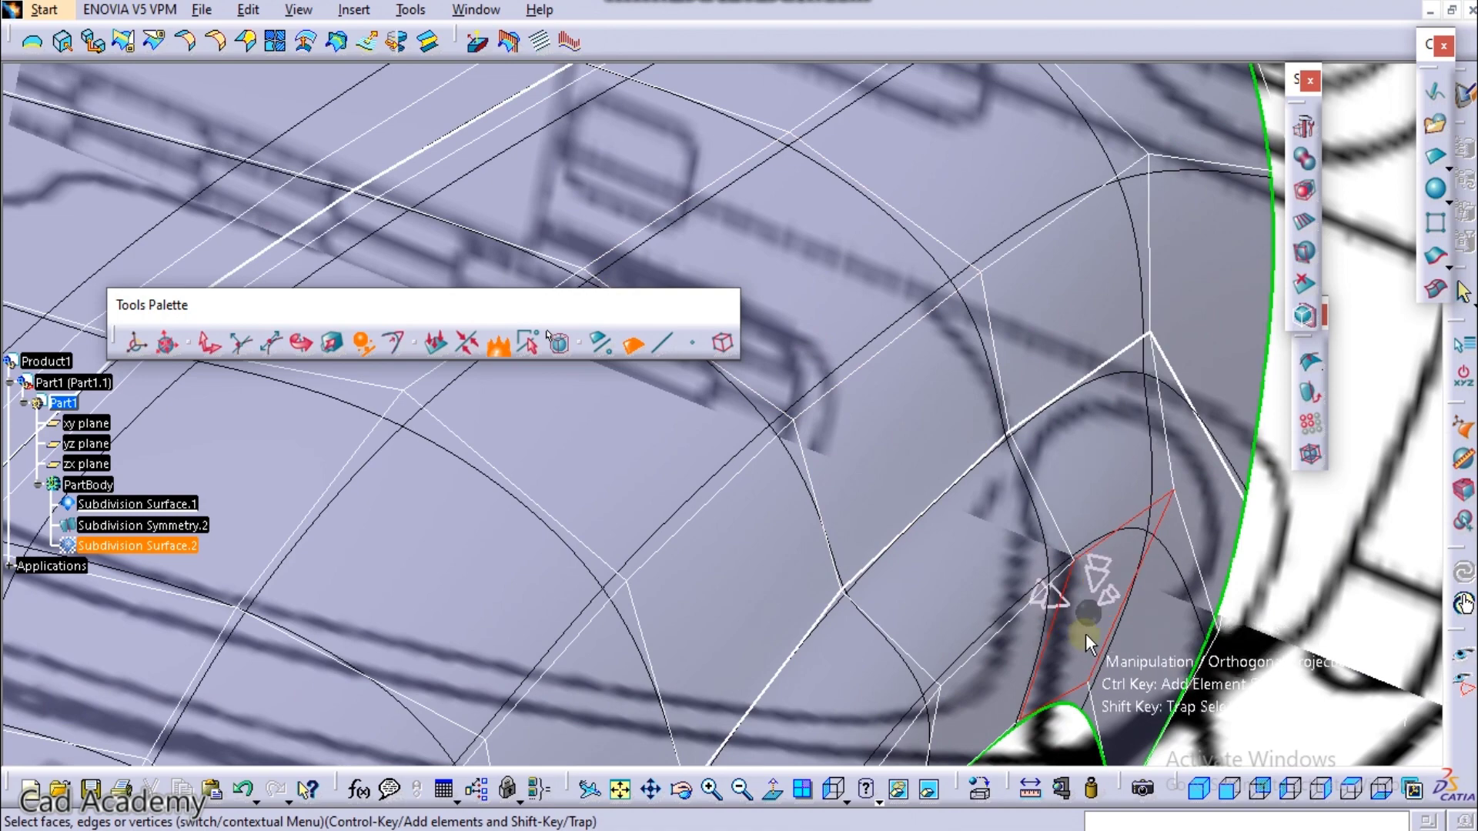
{"action": "middle_click_drag", "start_coordinate": [1153, 645], "coordinate": [1001, 396]}
{"action": "middle_click_drag", "start_coordinate": [1006, 555], "coordinate": [928, 603]}
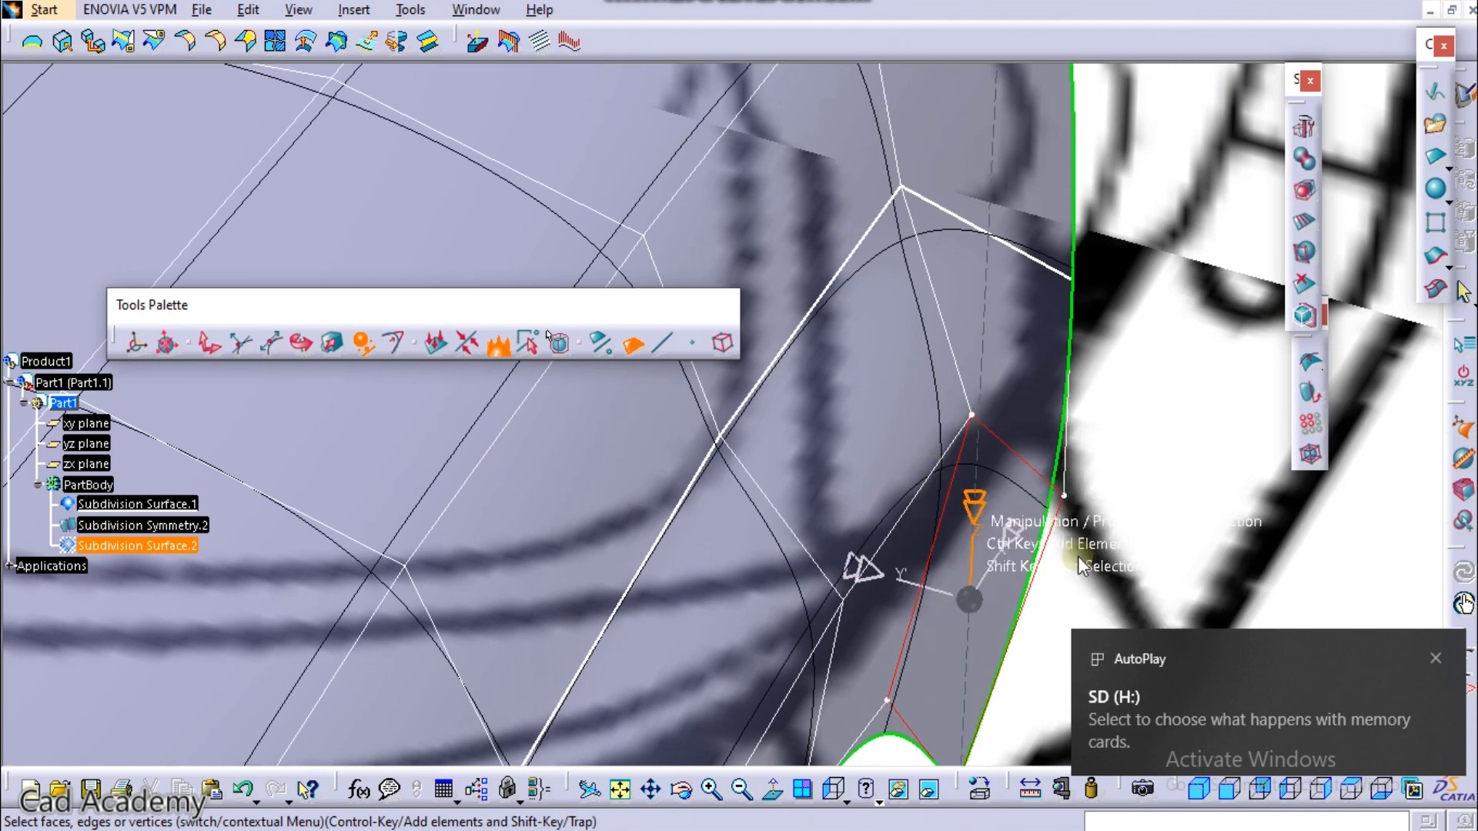
{"action": "left_click", "coordinate": [1435, 657]}
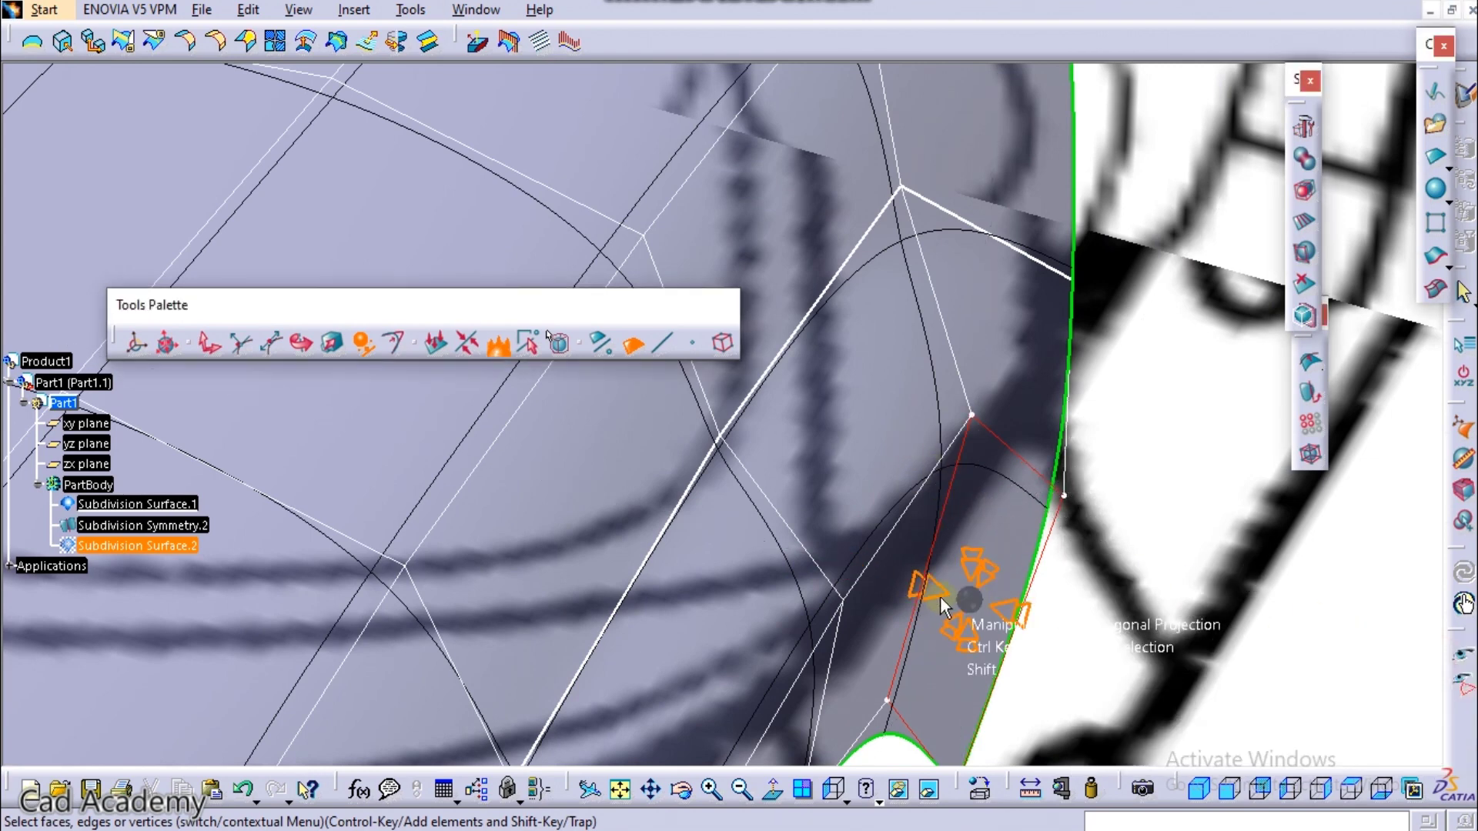
{"action": "middle_click_drag", "start_coordinate": [903, 445], "coordinate": [776, 441]}
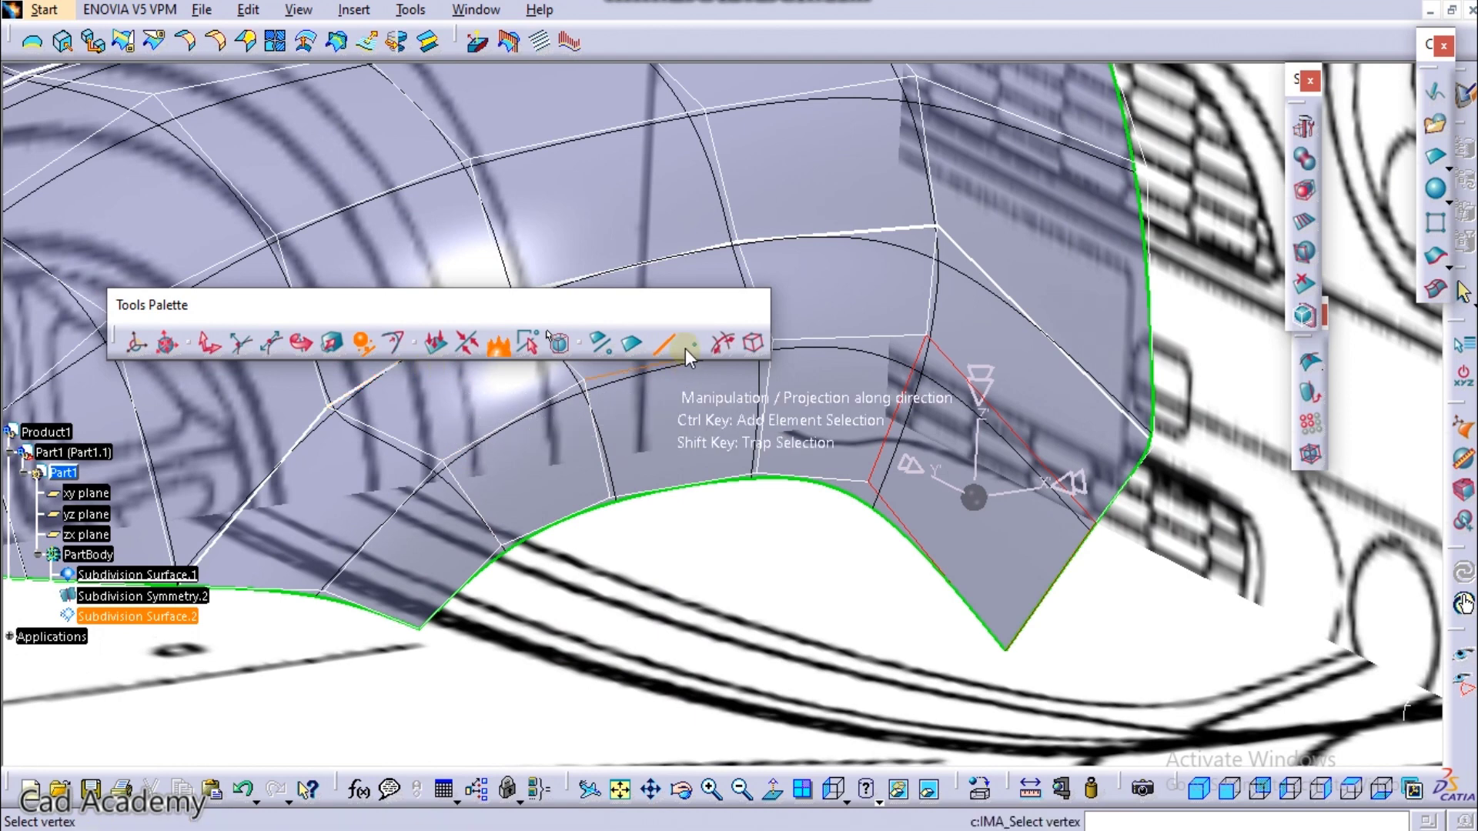
Step: Set the weight of the five edges along the inner wheel-arch line, from the front lower border to the rear border, to 90
{"action": "left_click", "coordinate": [418, 497]}
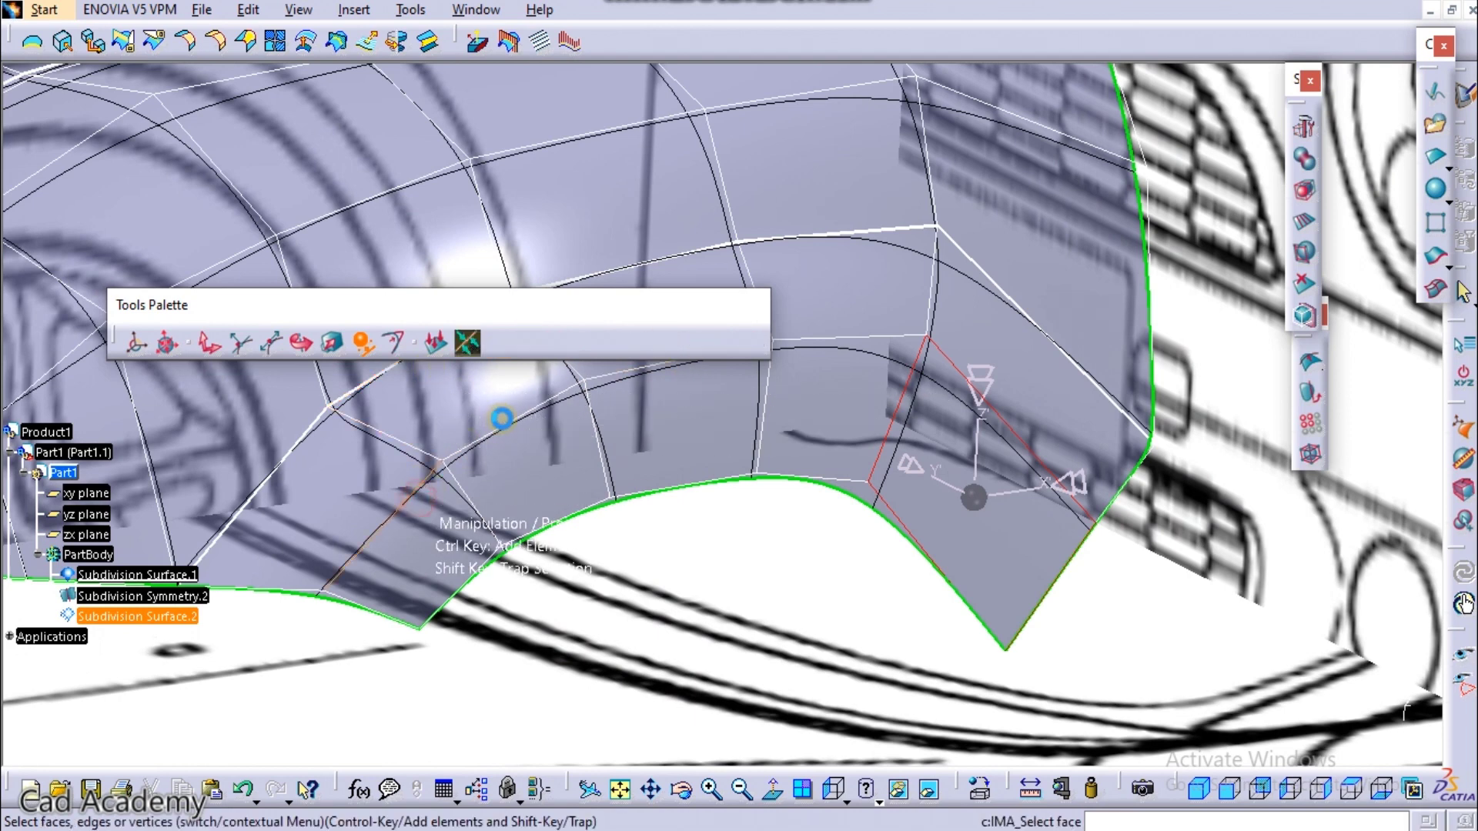
{"action": "left_click", "coordinate": [394, 340]}
{"action": "middle_click_drag", "start_coordinate": [471, 457], "coordinate": [531, 548]}
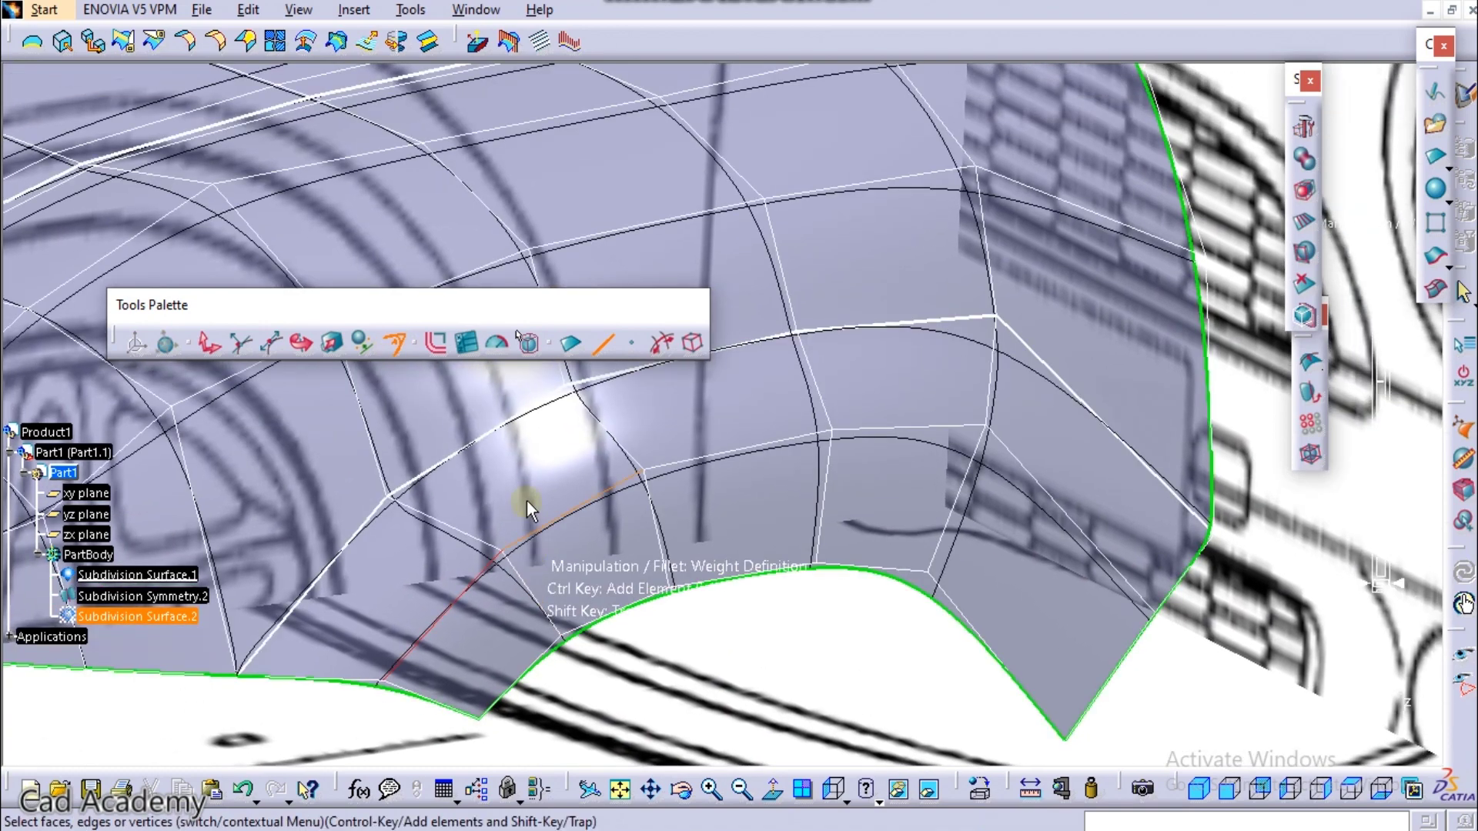
{"action": "left_click", "coordinate": [556, 521], "text": "ctrl"}
{"action": "left_click", "coordinate": [720, 465], "text": "ctrl"}
{"action": "left_click", "coordinate": [910, 423], "text": "ctrl"}
{"action": "left_click", "coordinate": [1033, 475], "text": "ctrl"}
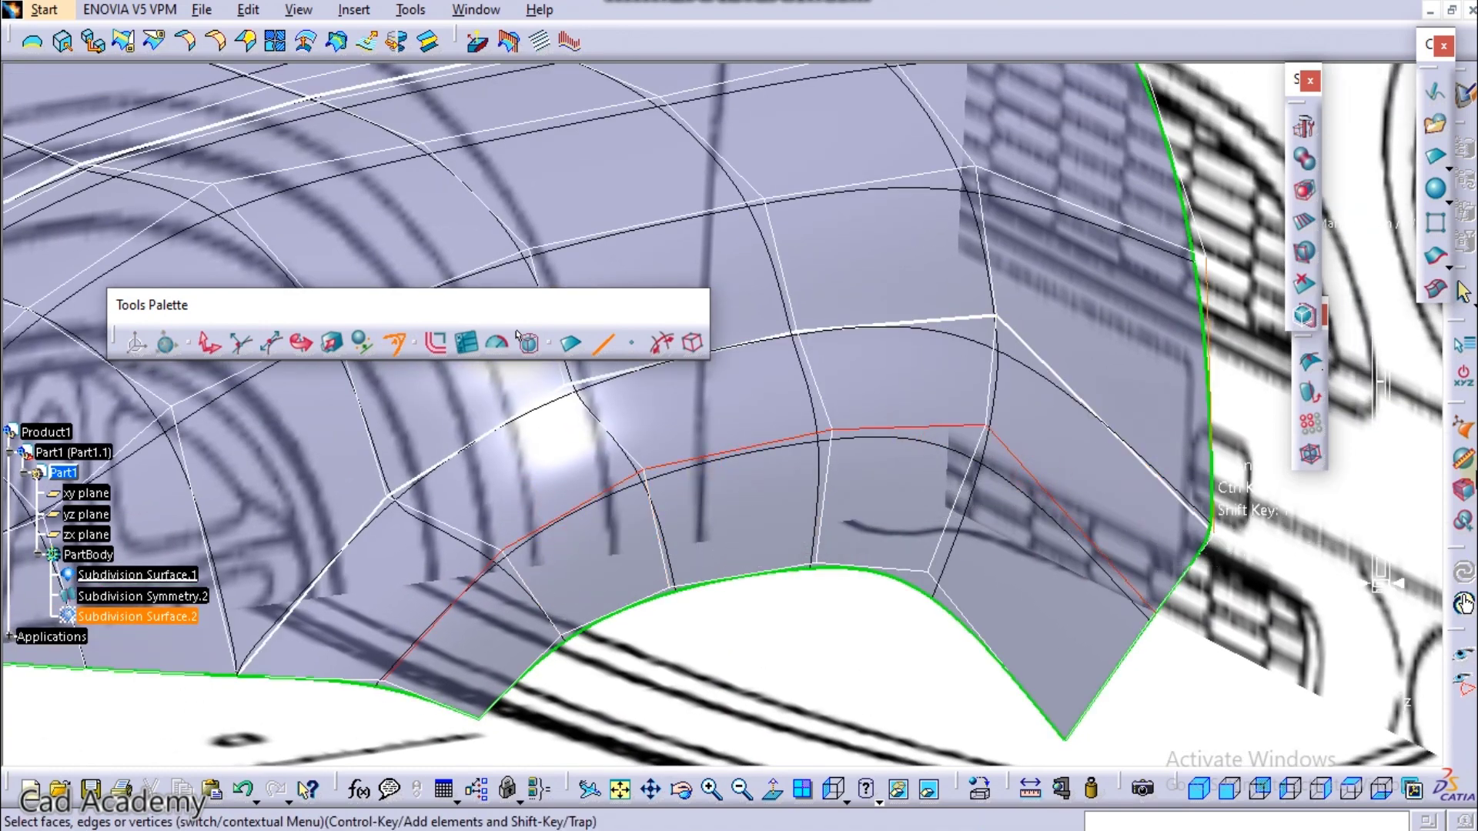
{"action": "left_click_drag", "start_coordinate": [1407, 554], "coordinate": [1415, 319]}
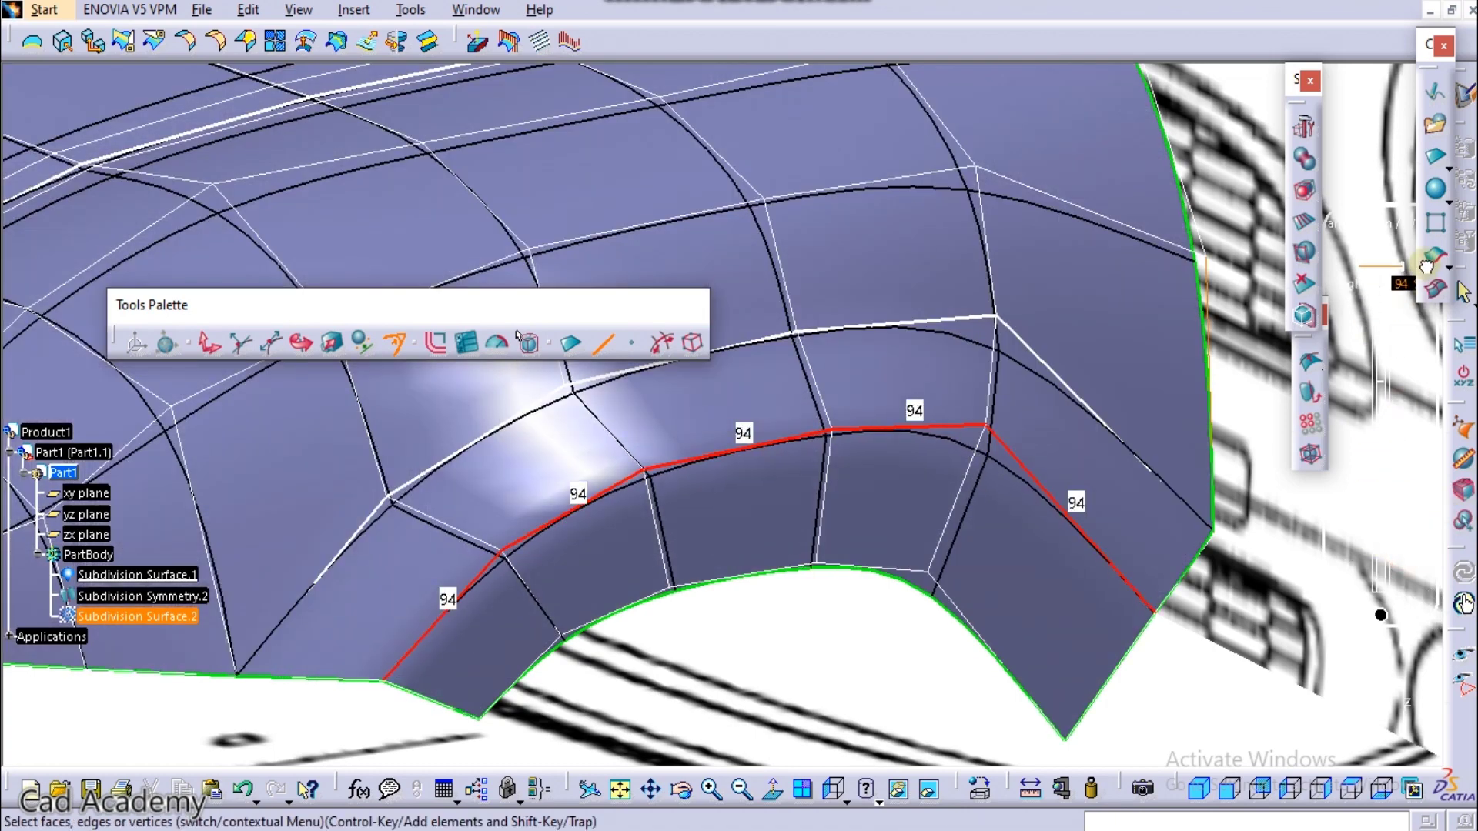
{"action": "middle_click_drag", "start_coordinate": [901, 373], "coordinate": [941, 505]}
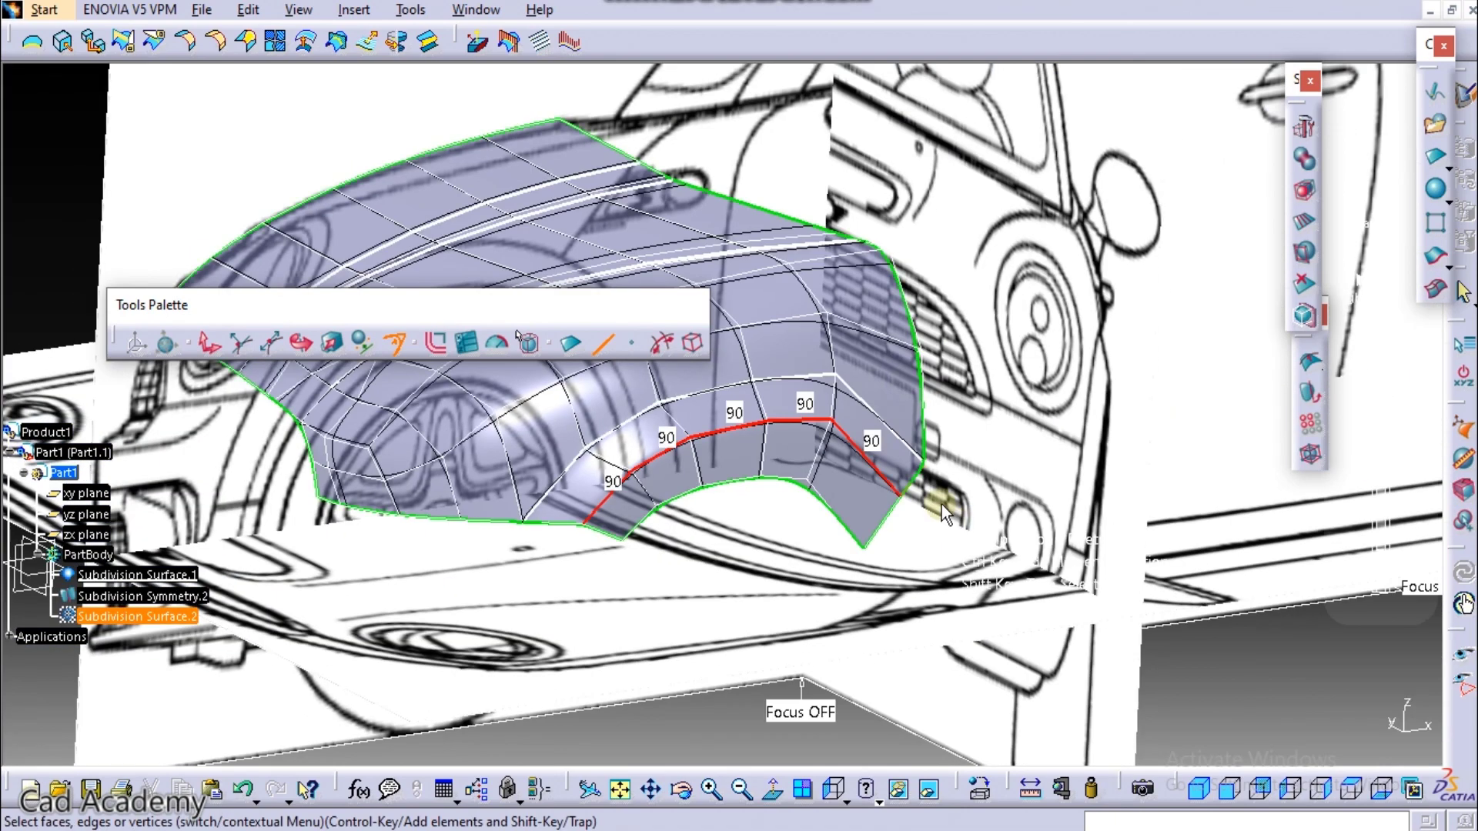
{"action": "key", "text": "Escape"}
Step: In the side view, reposition the vertices of the fender's rear lower border so it runs straight behind the wheel arch
{"action": "middle_click_drag", "start_coordinate": [865, 424], "coordinate": [829, 335]}
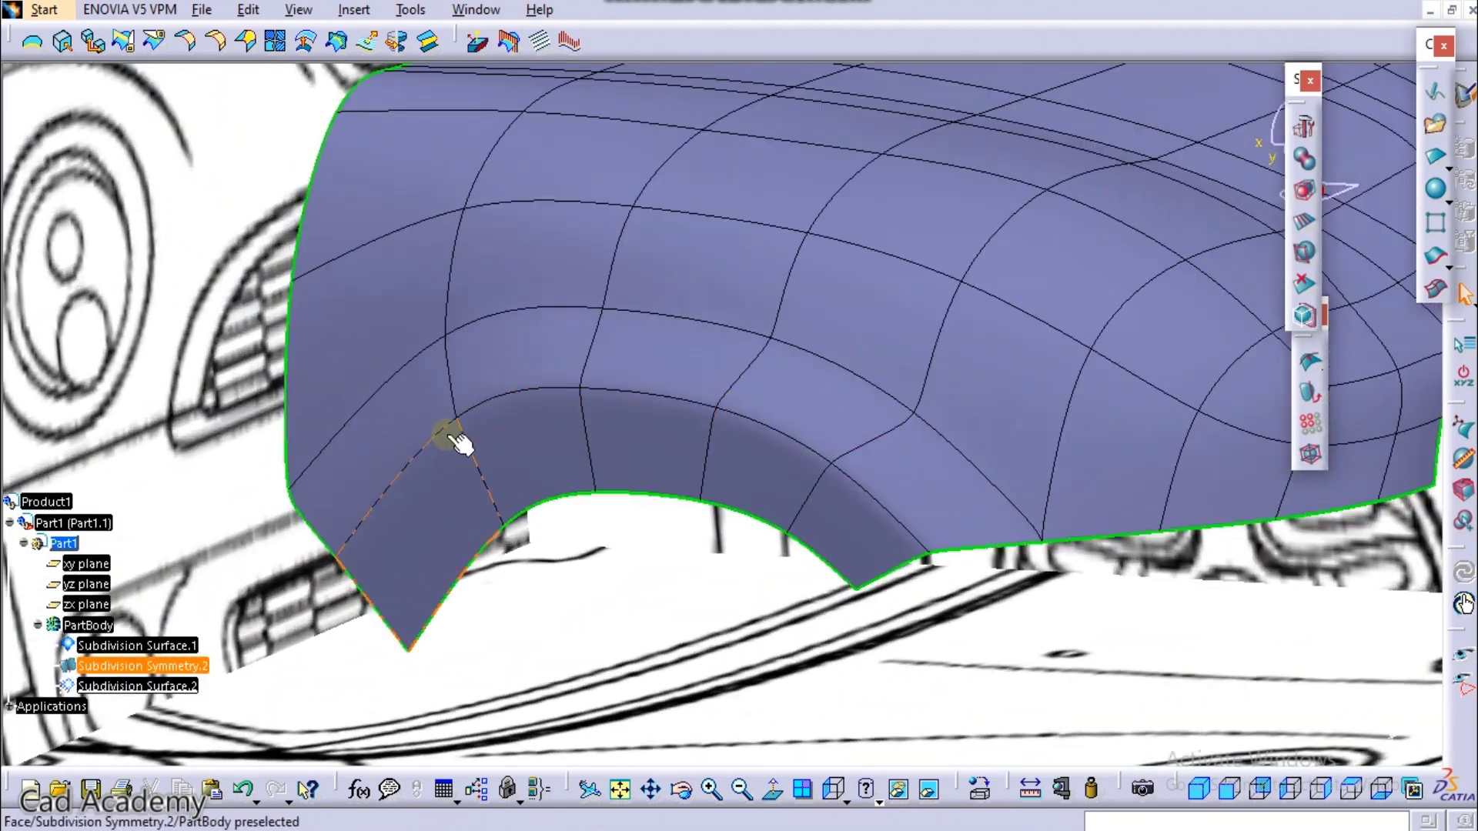
{"action": "middle_click_drag", "start_coordinate": [508, 445], "coordinate": [897, 375]}
{"action": "double_click", "coordinate": [896, 373]}
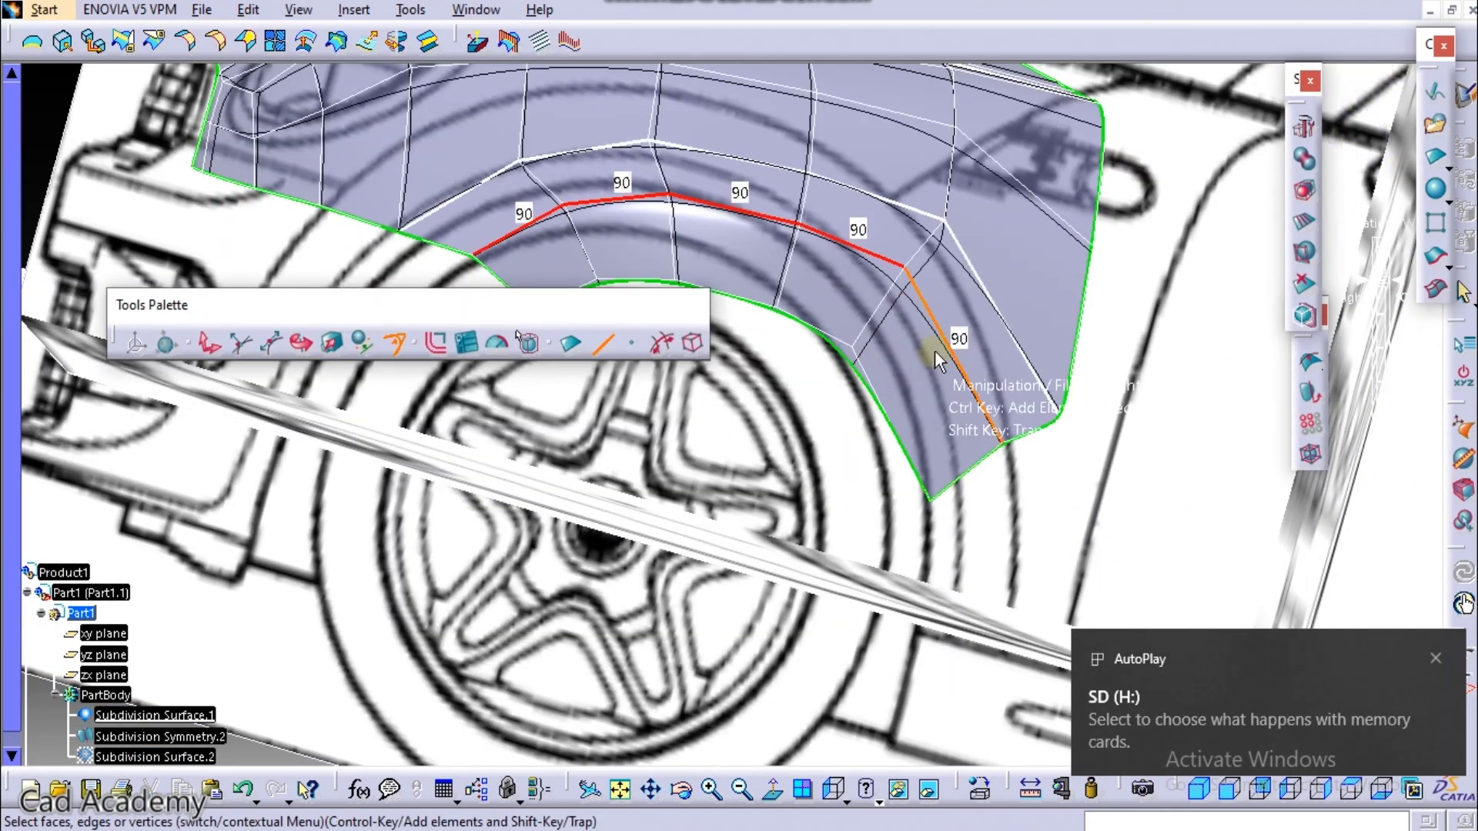
{"action": "left_click", "coordinate": [1296, 795]}
{"action": "scroll", "coordinate": [985, 243], "scroll_direction": "up", "scroll_amount": 1}
{"action": "middle_click_drag", "start_coordinate": [976, 234], "coordinate": [993, 104]}
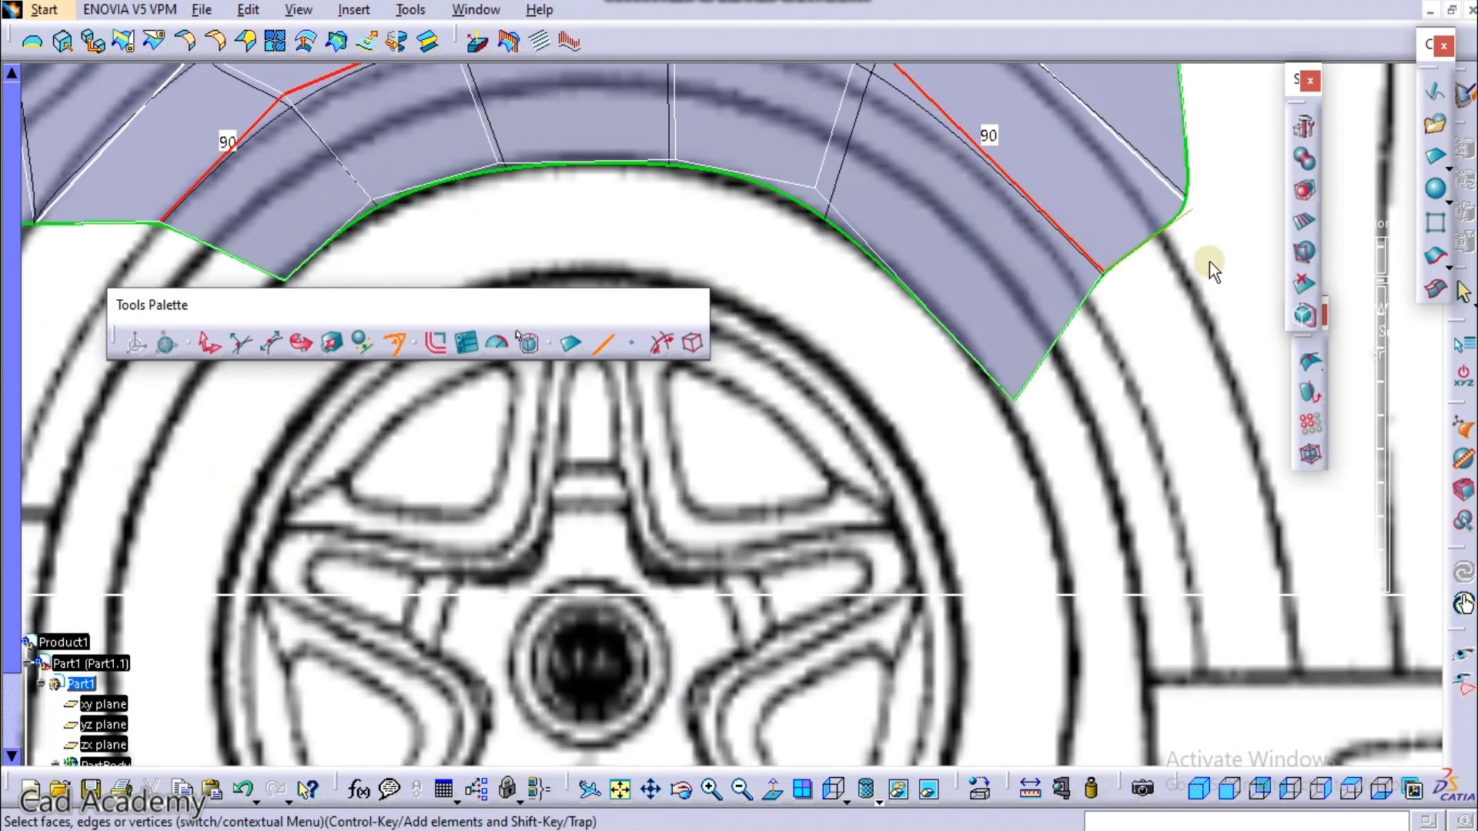
{"action": "middle_click_drag", "start_coordinate": [1222, 217], "coordinate": [1024, 447]}
{"action": "middle_click_drag", "start_coordinate": [690, 153], "coordinate": [729, 244]}
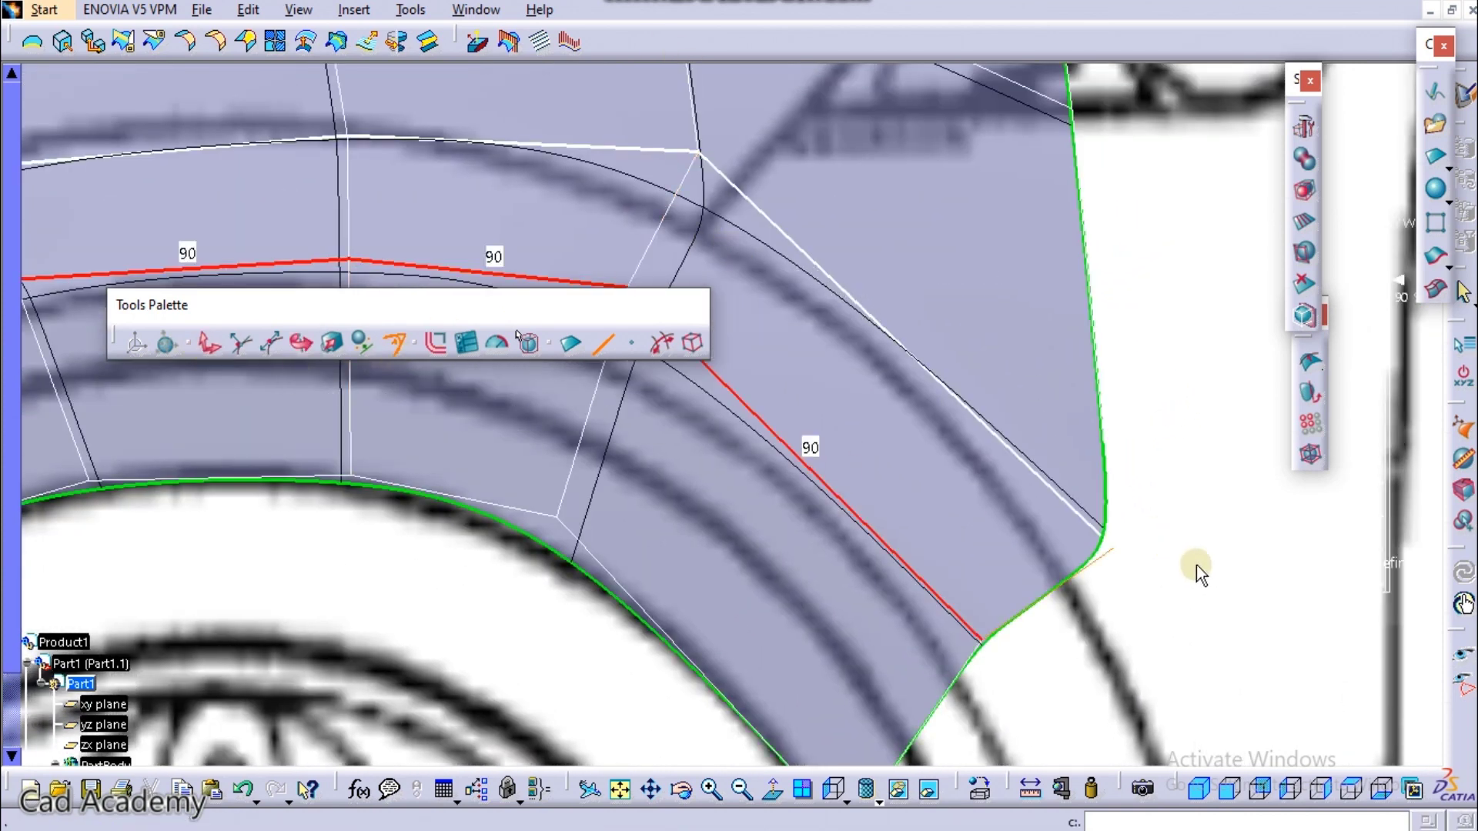
{"action": "left_click", "coordinate": [211, 343]}
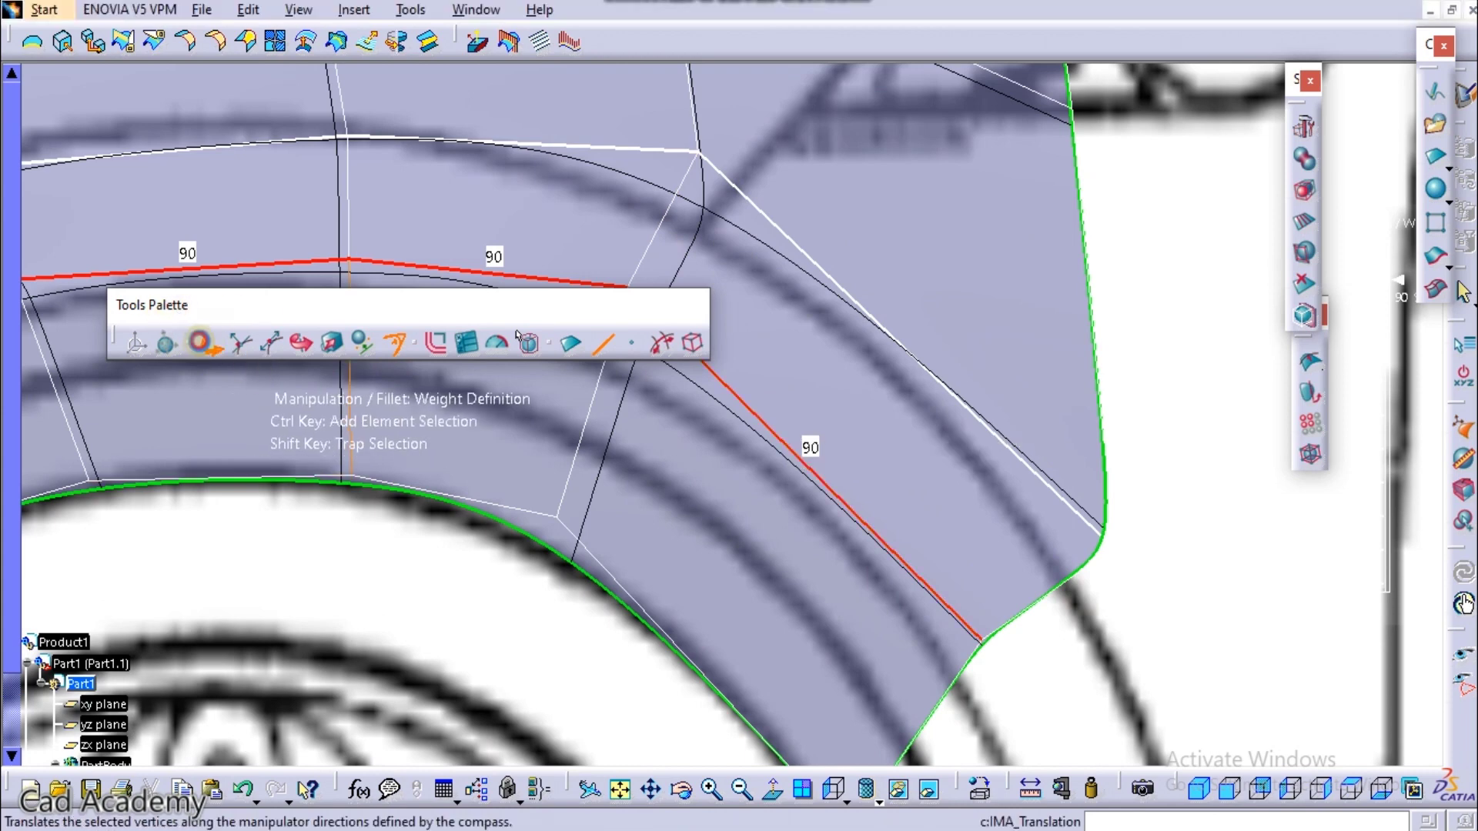
{"action": "left_click", "coordinate": [1104, 557]}
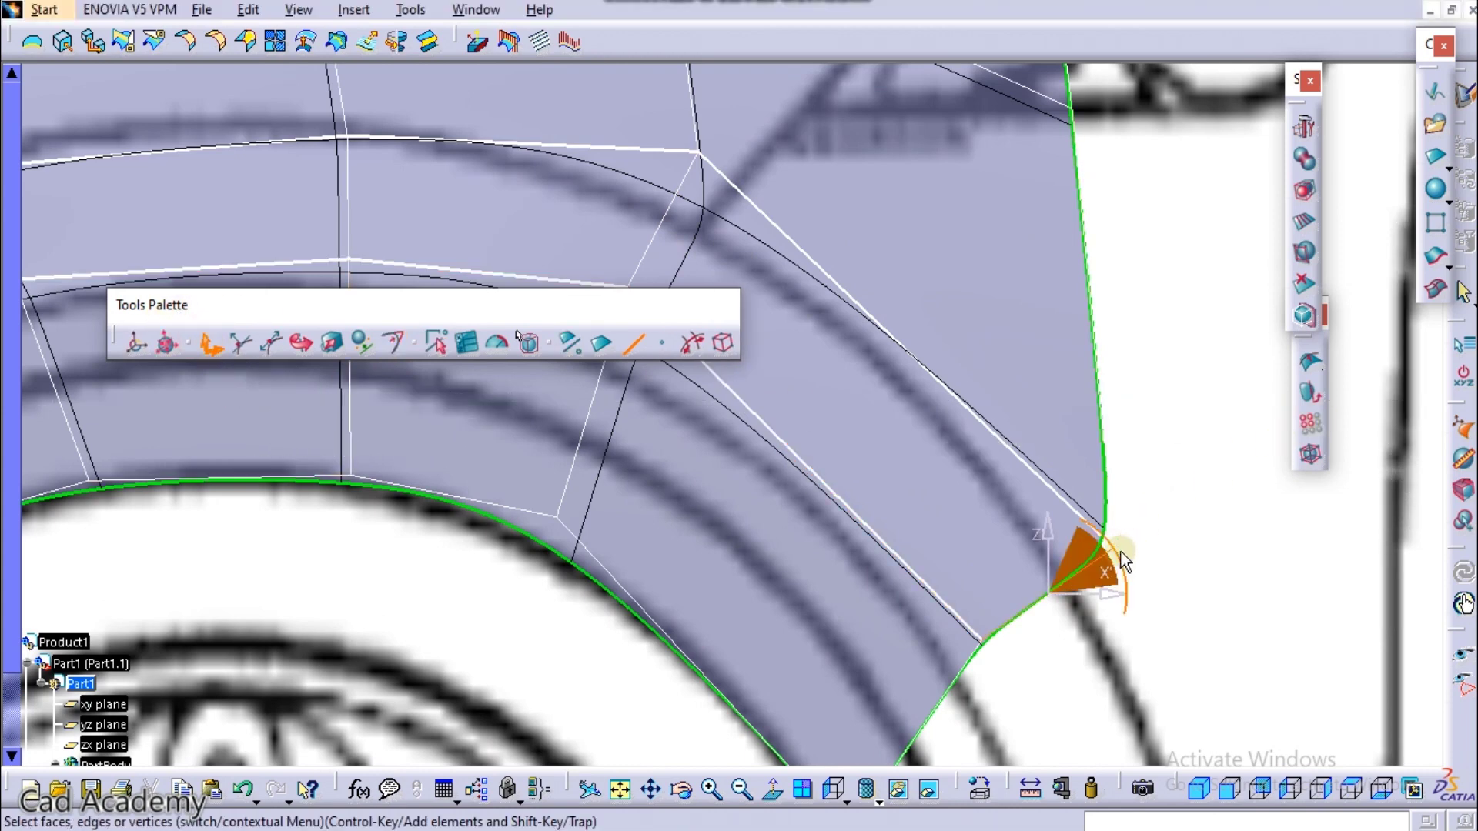
{"action": "middle_click_drag", "start_coordinate": [1006, 471], "coordinate": [1003, 398]}
{"action": "left_click_drag", "start_coordinate": [1107, 439], "coordinate": [995, 587]}
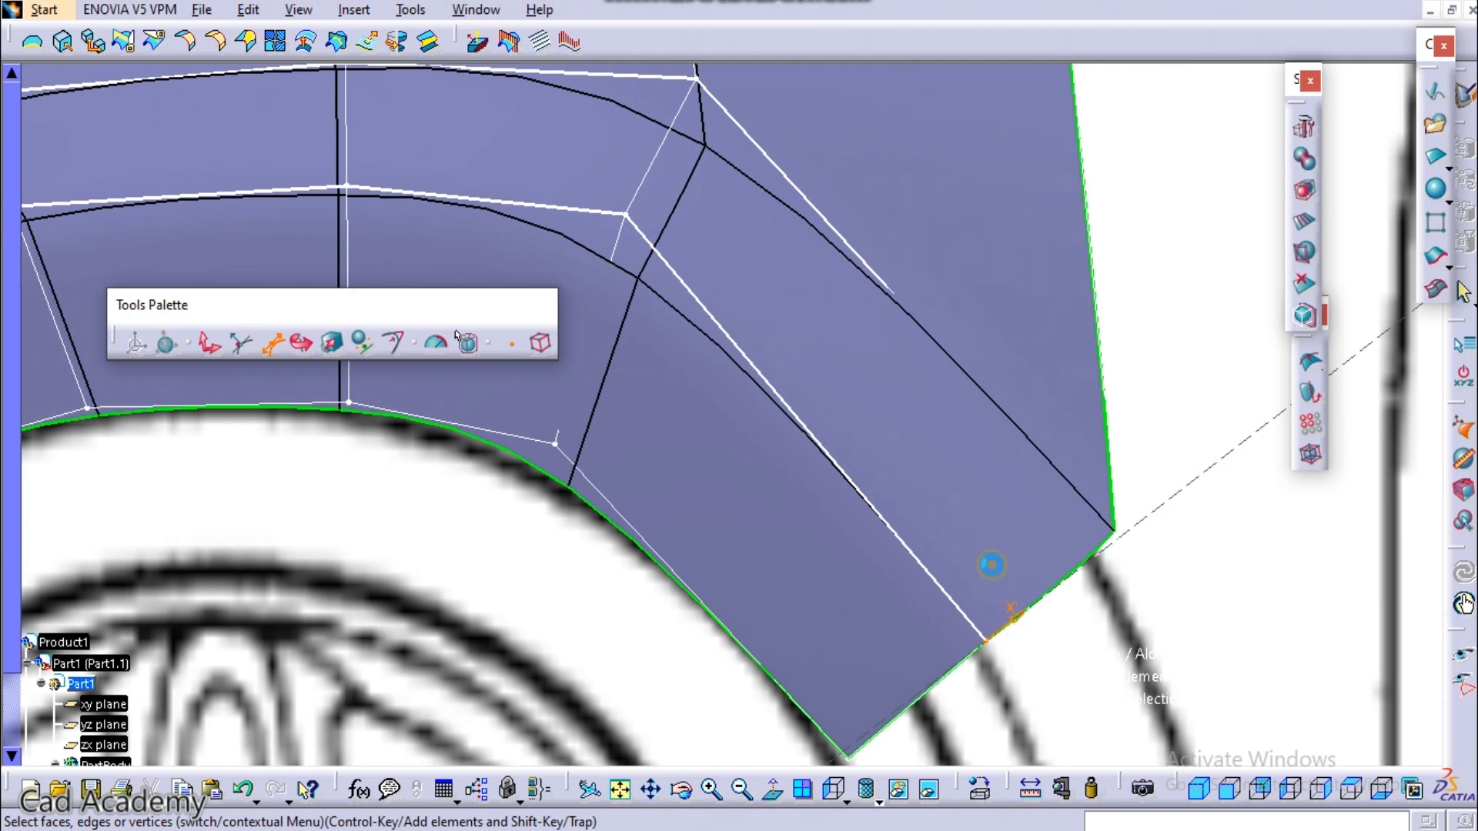
Step: Move the top and rear vertices of the two wheel-arch lines along the mesh lines to follow the blueprint arcs
{"action": "left_click_drag", "start_coordinate": [643, 196], "coordinate": [631, 222]}
{"action": "middle_click_drag", "start_coordinate": [796, 216], "coordinate": [833, 339]}
{"action": "left_click_drag", "start_coordinate": [741, 210], "coordinate": [752, 238]}
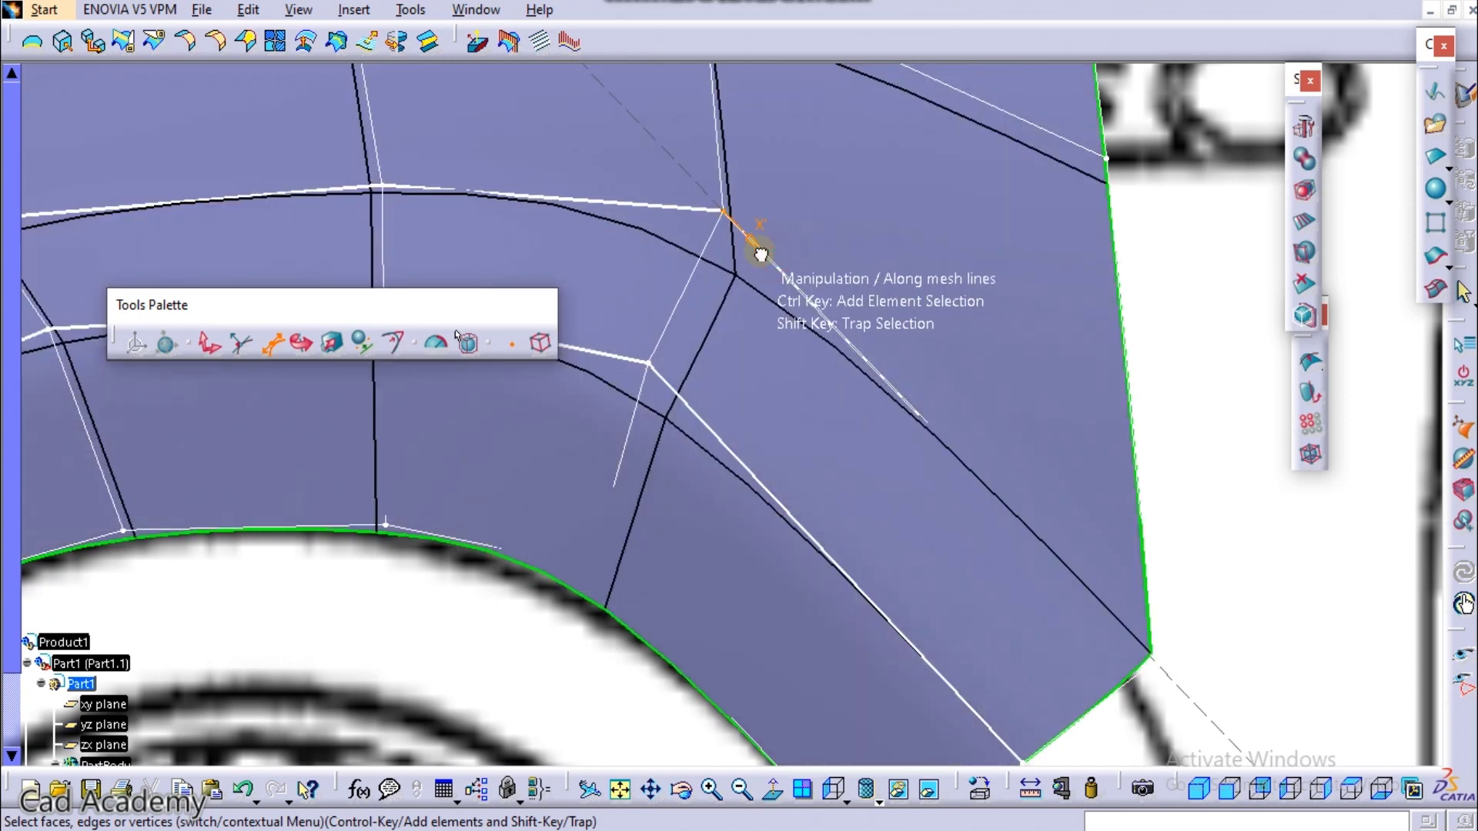
{"action": "middle_click_drag", "start_coordinate": [731, 289], "coordinate": [1081, 276]}
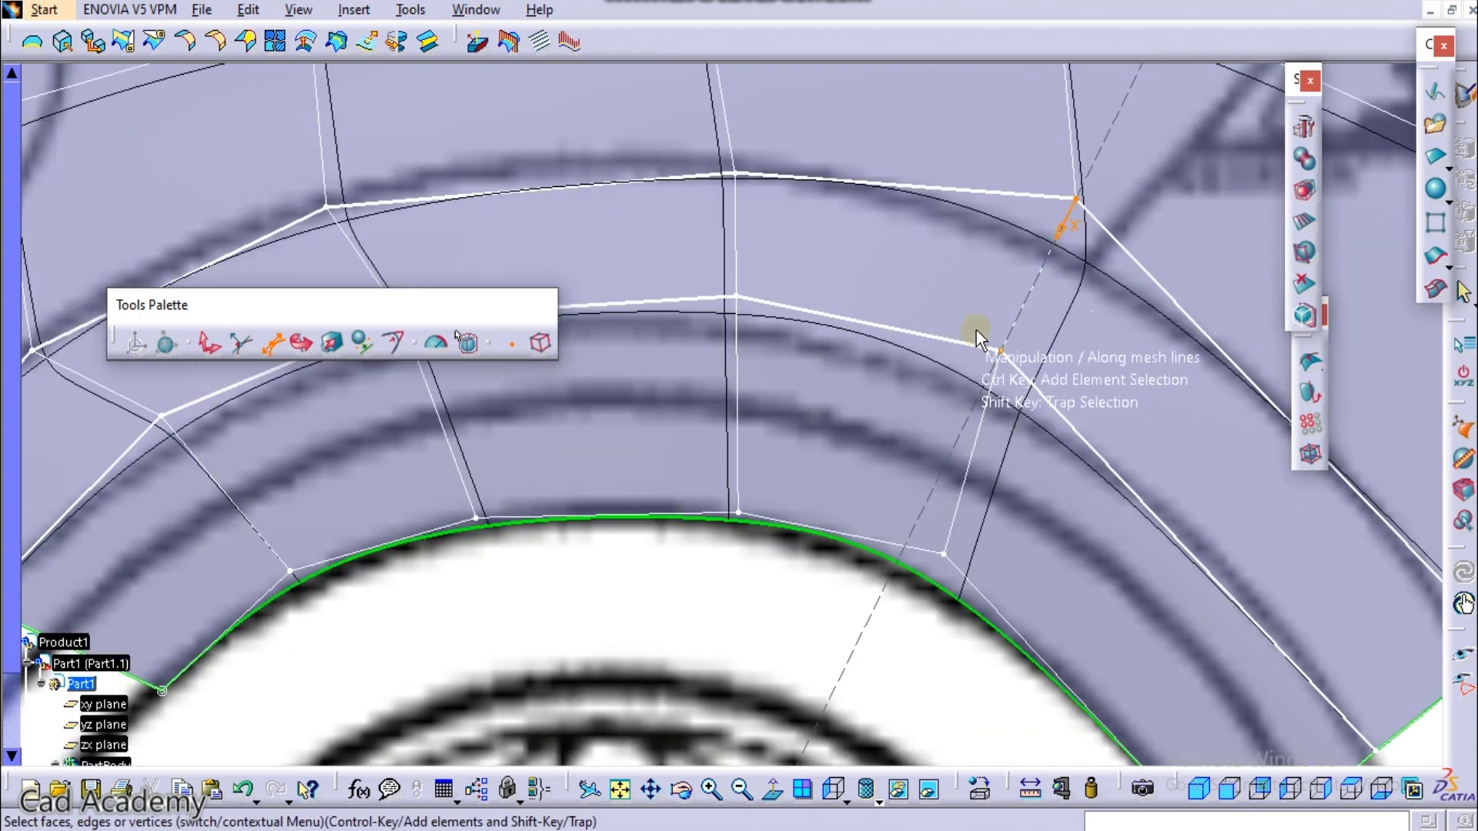
{"action": "left_click", "coordinate": [736, 296]}
{"action": "left_click_drag", "start_coordinate": [738, 262], "coordinate": [745, 286]}
{"action": "middle_click_drag", "start_coordinate": [726, 264], "coordinate": [936, 280]}
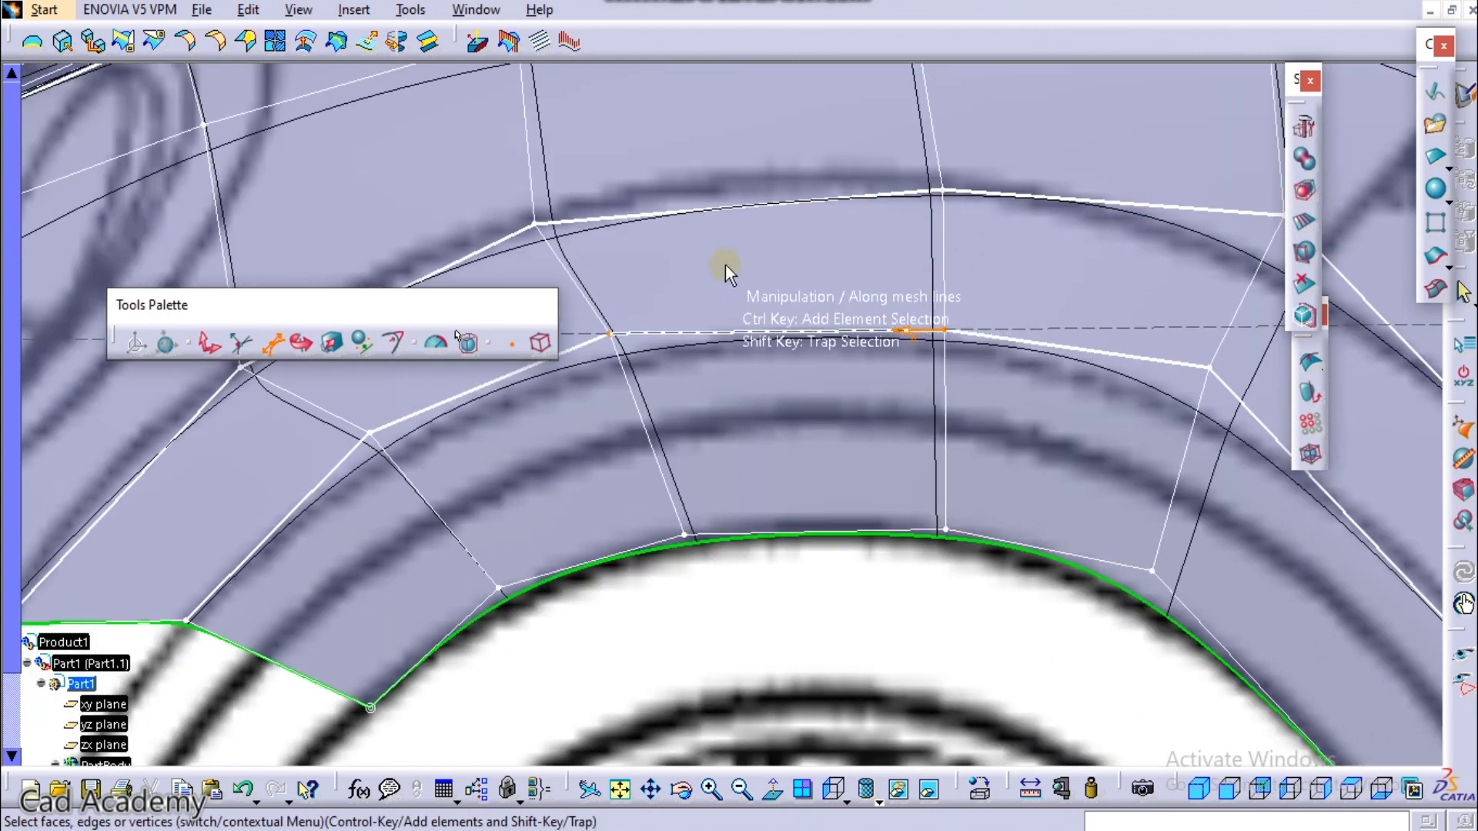
{"action": "key", "text": "Escape"}
Step: Cut the inner wheel-arch face row with one section at a ratio of 0.1, close to the arch edge line
{"action": "middle_click_drag", "start_coordinate": [782, 233], "coordinate": [770, 416]}
{"action": "middle_click_drag", "start_coordinate": [633, 396], "coordinate": [555, 487]}
{"action": "scroll", "coordinate": [744, 396], "scroll_direction": "up", "scroll_amount": 1}
{"action": "middle_click_drag", "start_coordinate": [1083, 491], "coordinate": [1126, 276]}
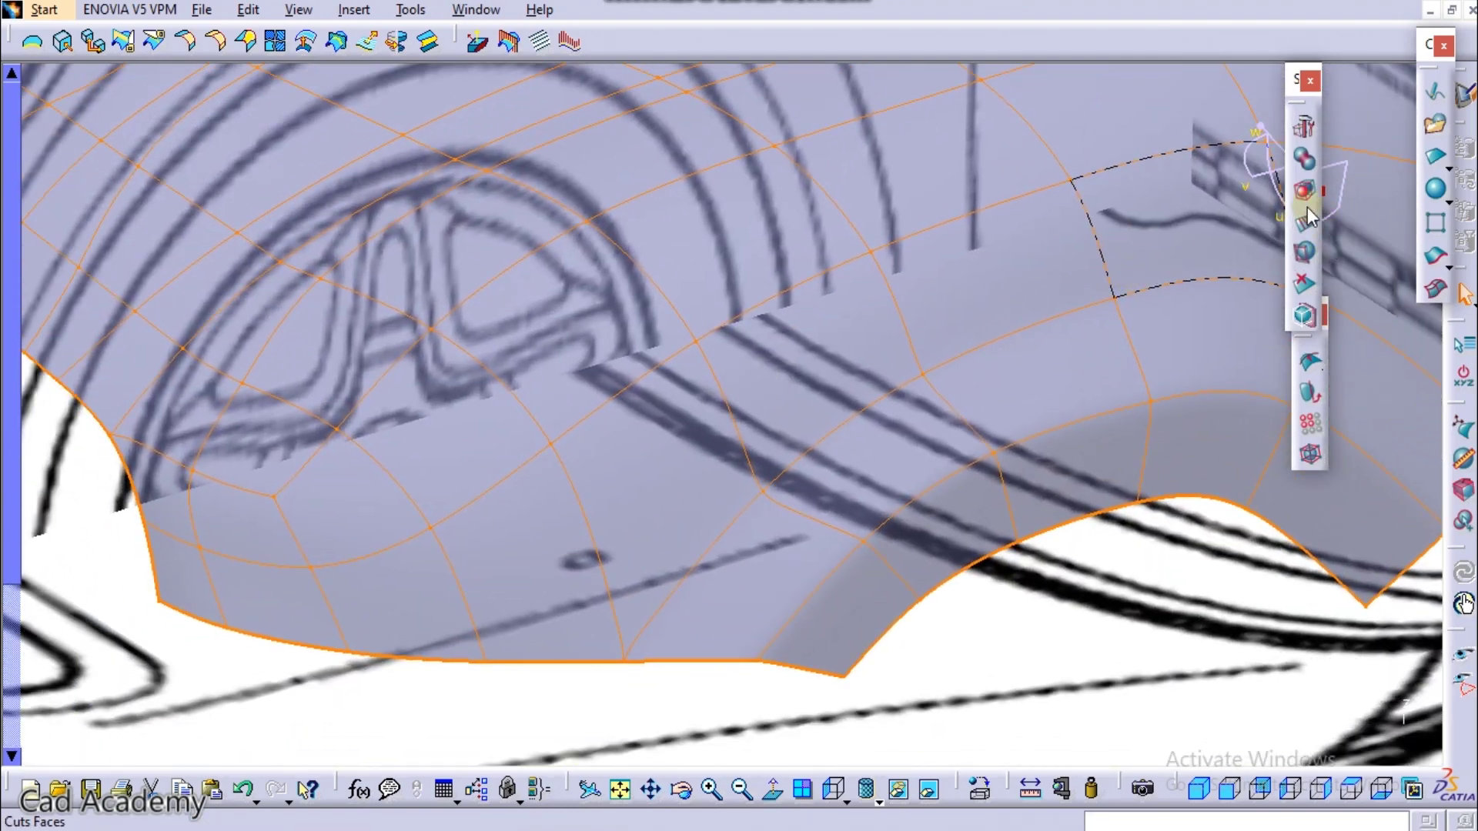
{"action": "left_click", "coordinate": [1301, 222]}
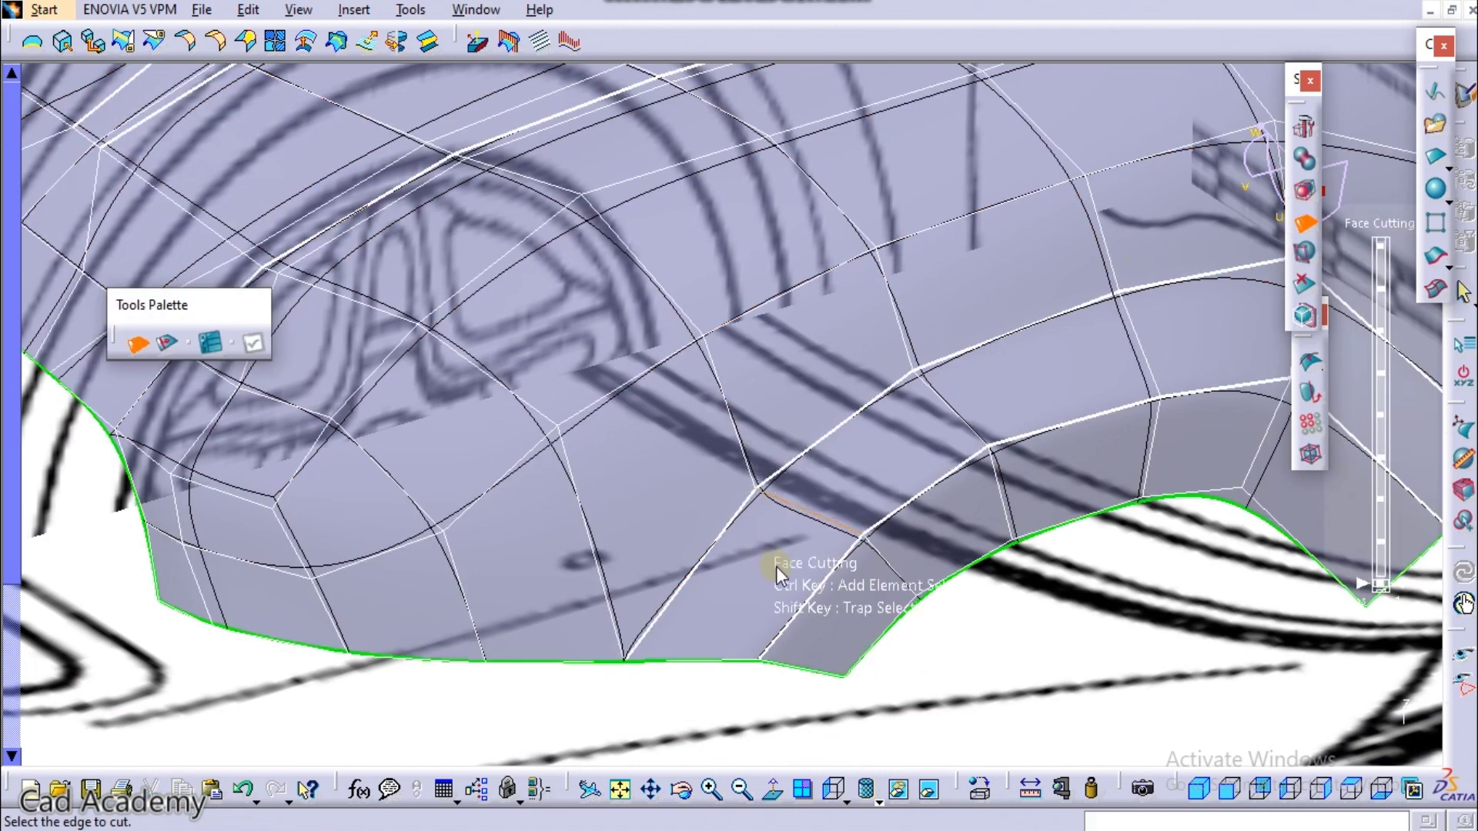
{"action": "left_click", "coordinate": [885, 565]}
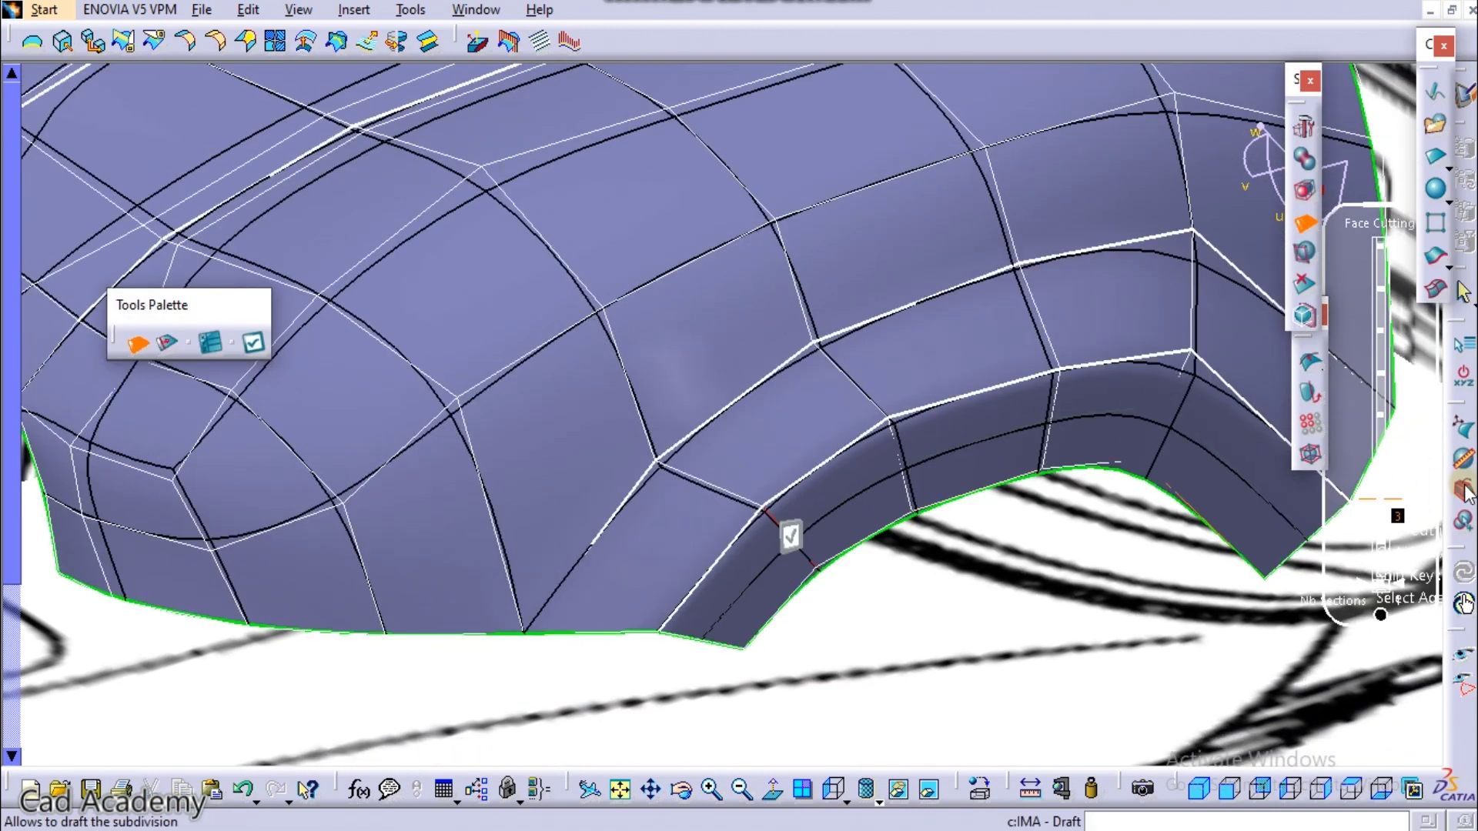
{"action": "left_click_drag", "start_coordinate": [1384, 505], "coordinate": [1382, 583]}
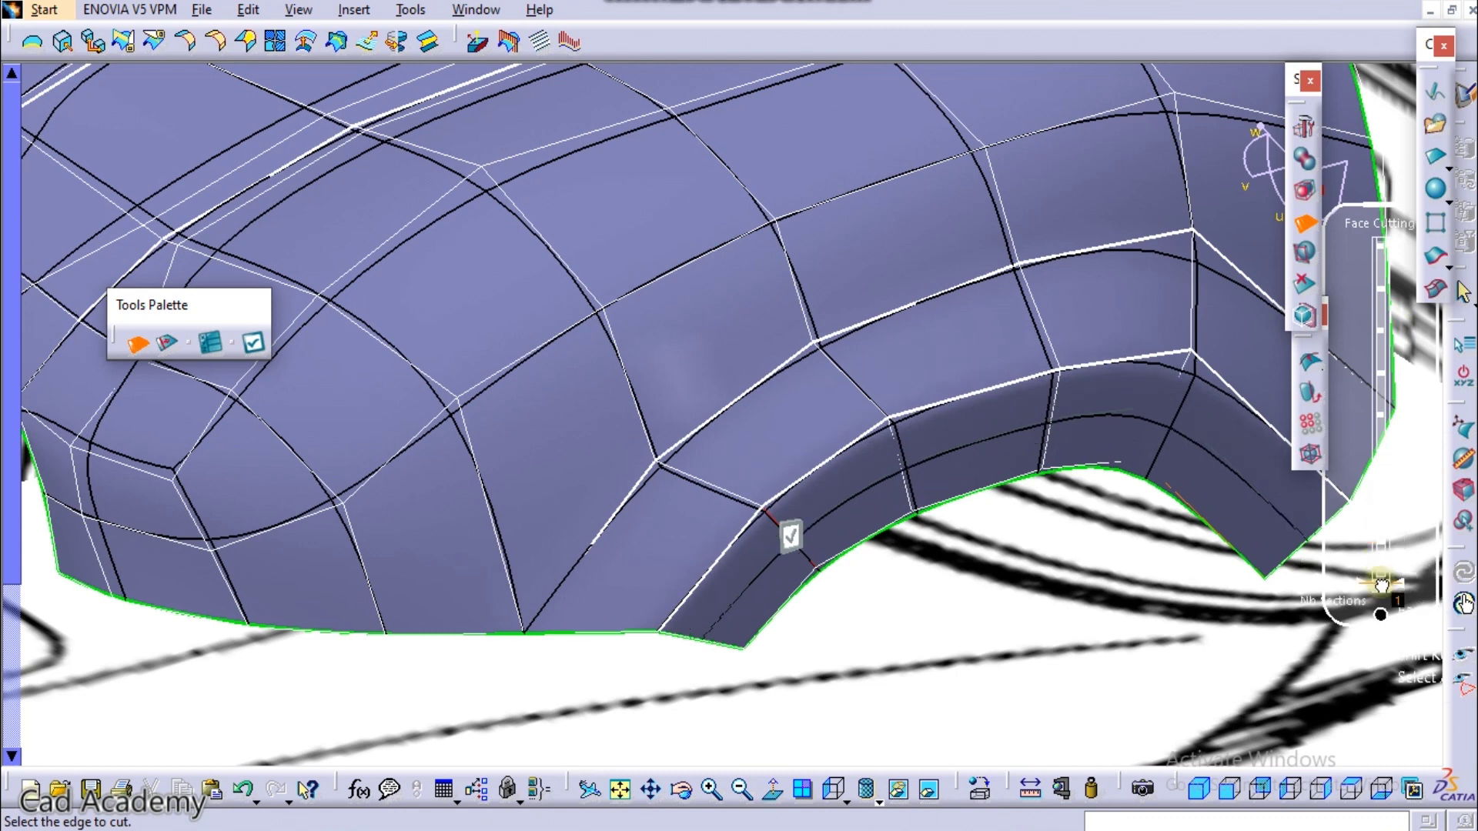
{"action": "left_click", "coordinate": [171, 342]}
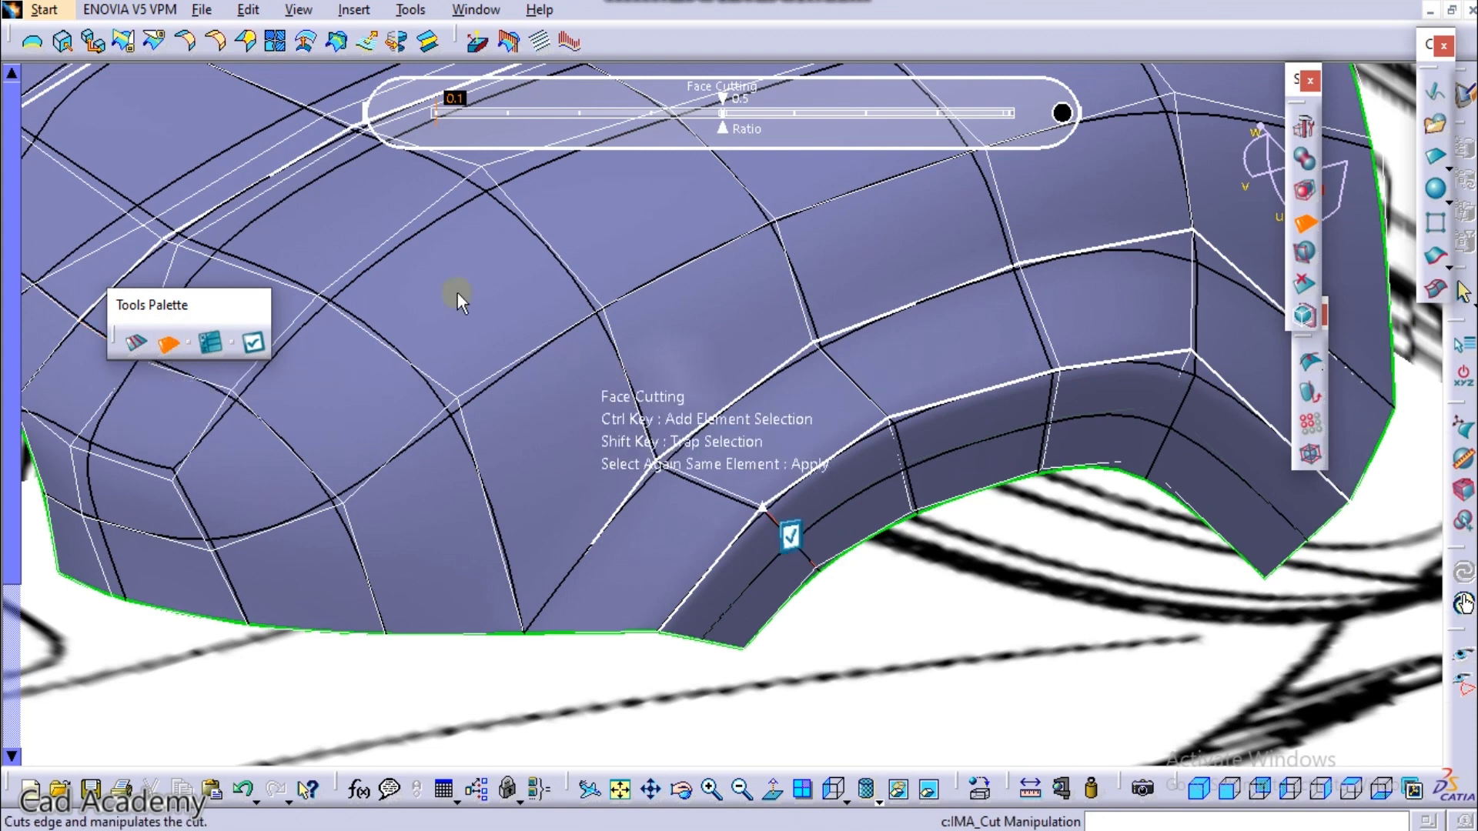
{"action": "left_click_drag", "start_coordinate": [701, 104], "coordinate": [315, 237]}
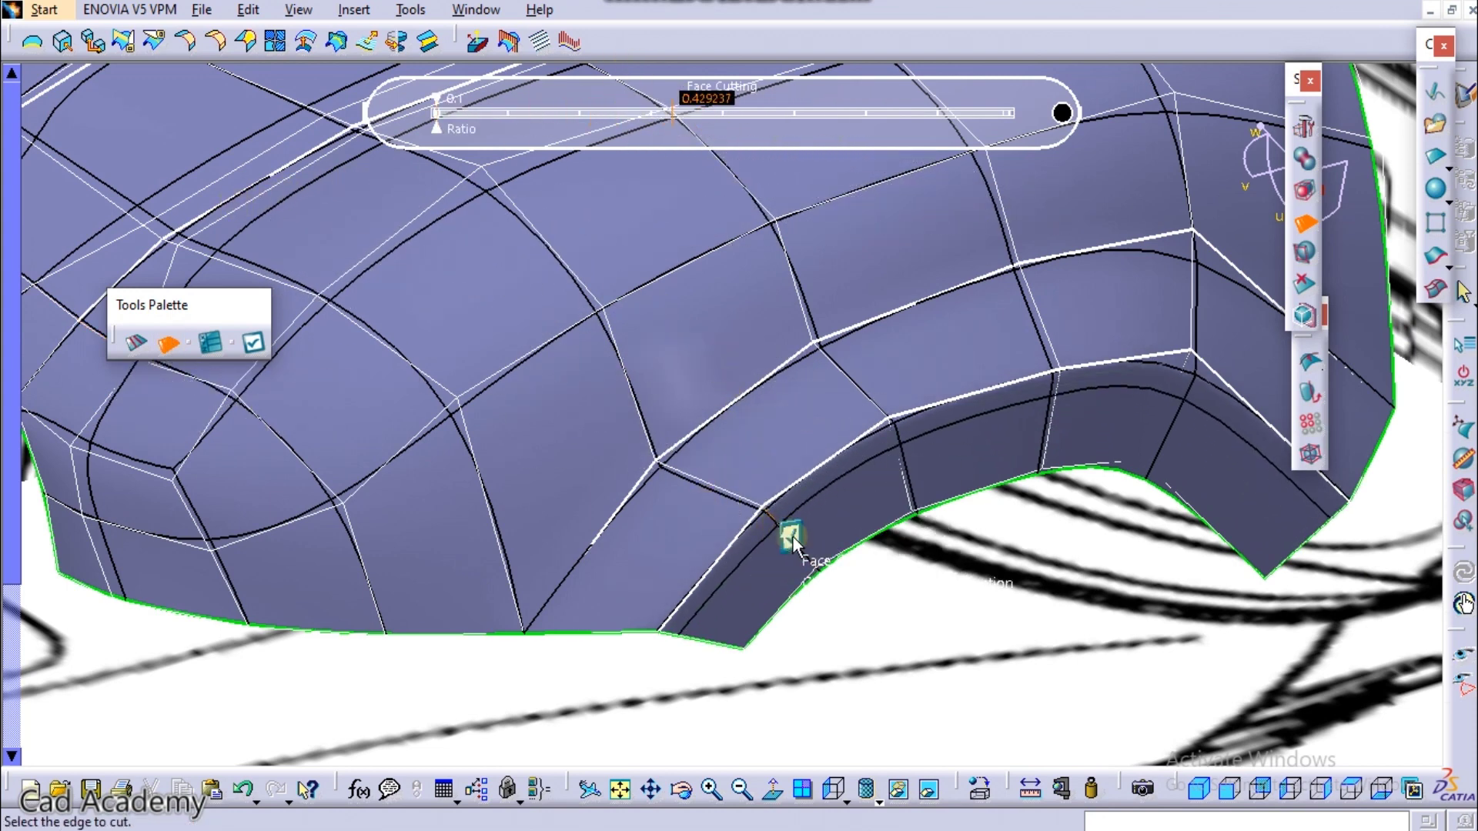
{"action": "left_click", "coordinate": [227, 340]}
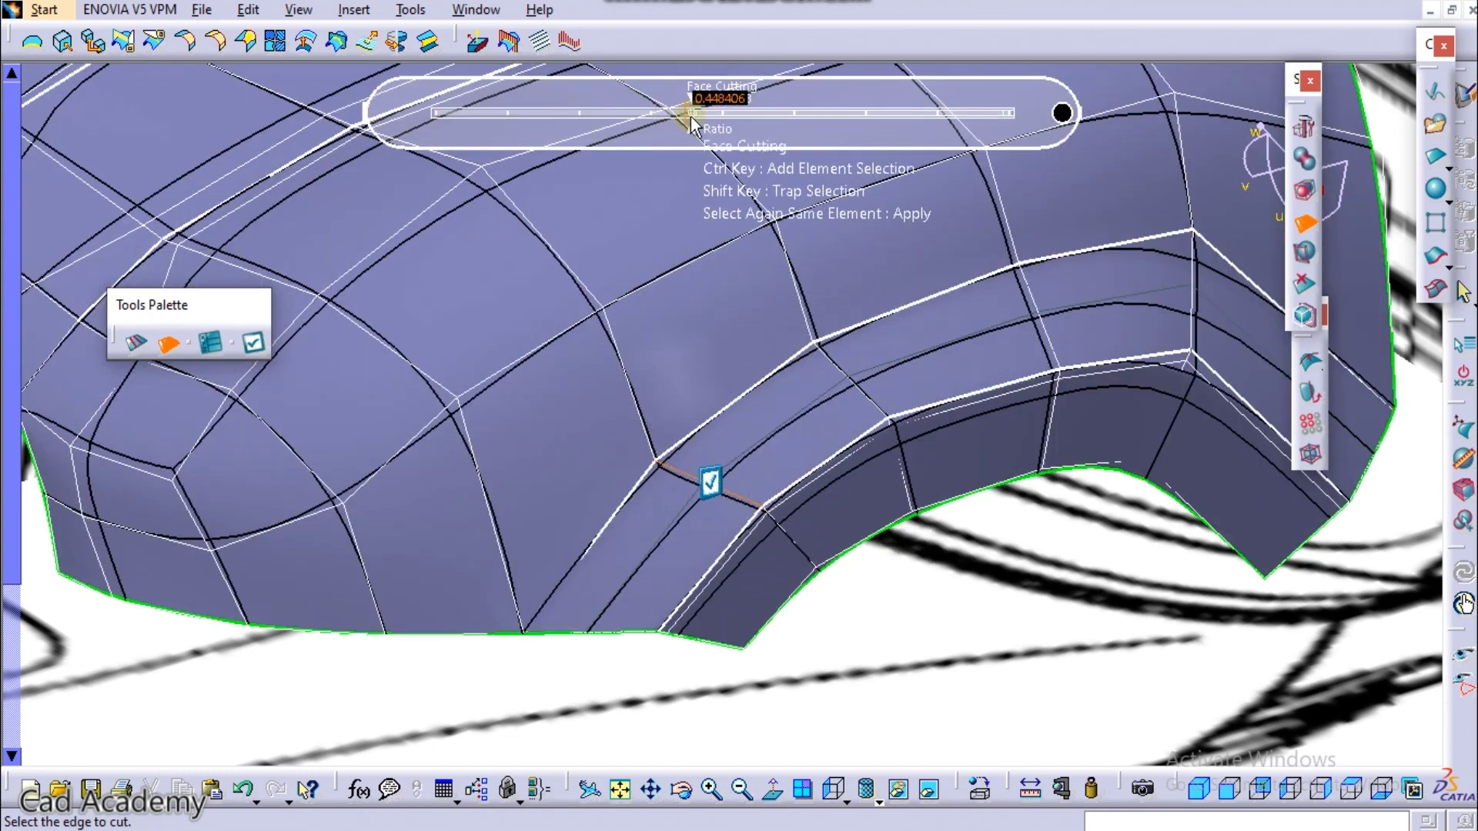
Step: Cut the outer flare face row along the wheel arch at a ratio of 0.9, close to the same arch edge line
{"action": "left_click_drag", "start_coordinate": [693, 123], "coordinate": [993, 160]}
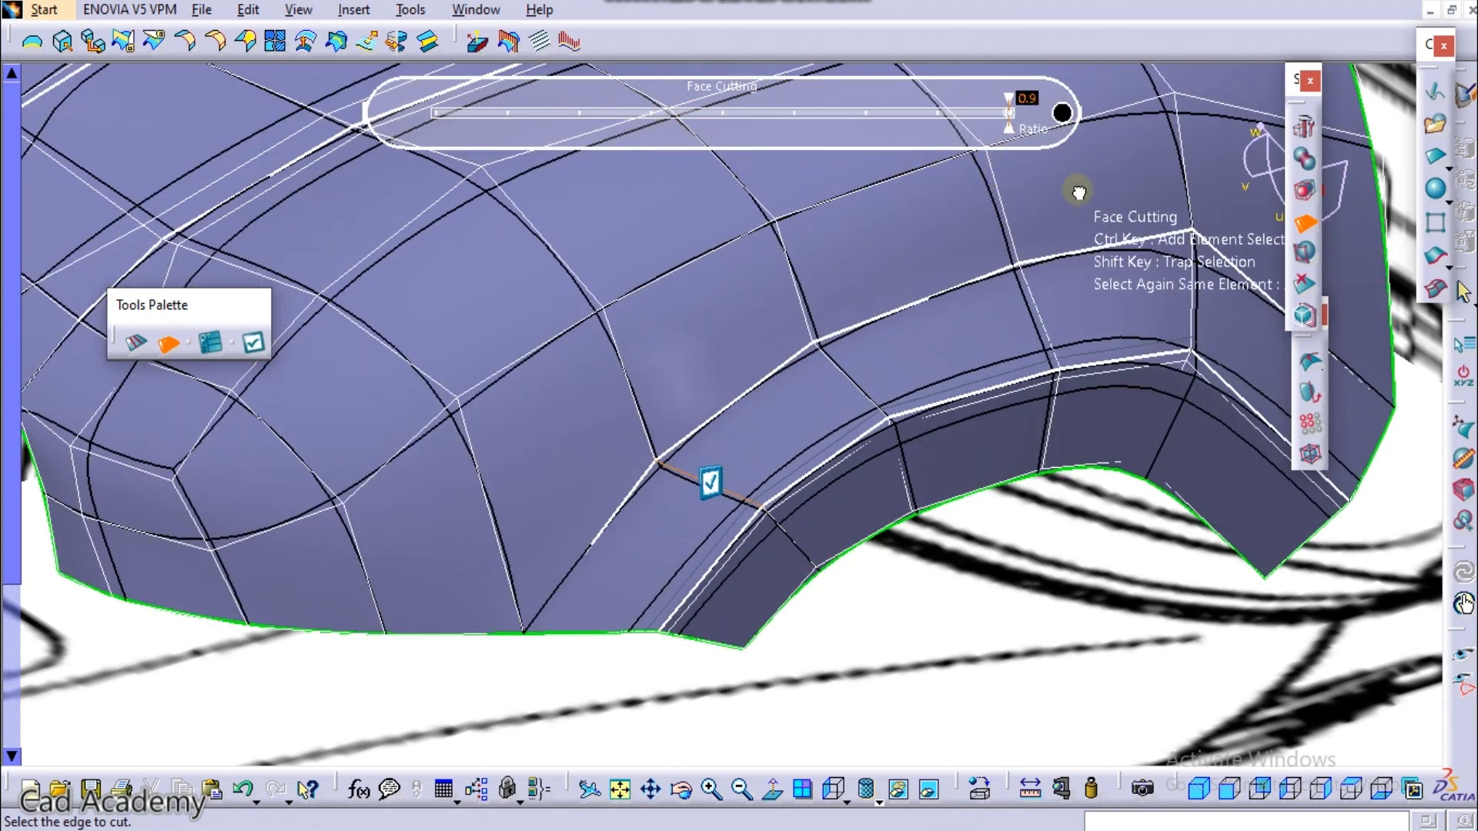
{"action": "left_click", "coordinate": [215, 343]}
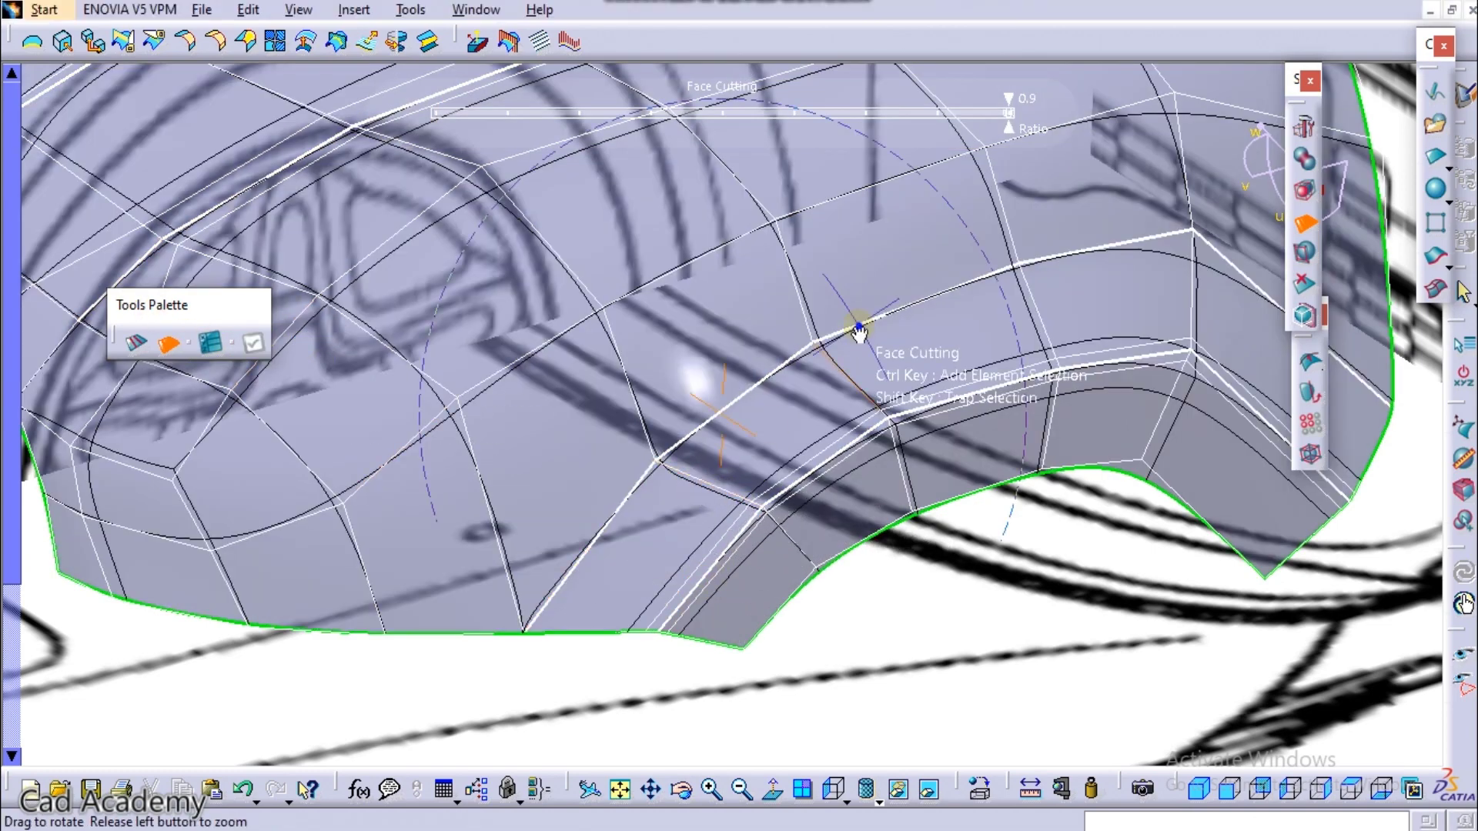
{"action": "middle_click_drag", "start_coordinate": [858, 324], "coordinate": [843, 413]}
{"action": "left_click", "coordinate": [614, 422]}
{"action": "mouse_move", "coordinate": [614, 422]}
{"action": "middle_mouse_down", "text": "ctrl"}
{"action": "mouse_move", "coordinate": [412, 462]}
{"action": "mouse_move", "coordinate": [485, 419]}
{"action": "mouse_move", "coordinate": [819, 363]}
{"action": "mouse_move", "coordinate": [685, 457]}
{"action": "mouse_move", "coordinate": [611, 429]}
{"action": "middle_mouse_up", "text": "ctrl"}
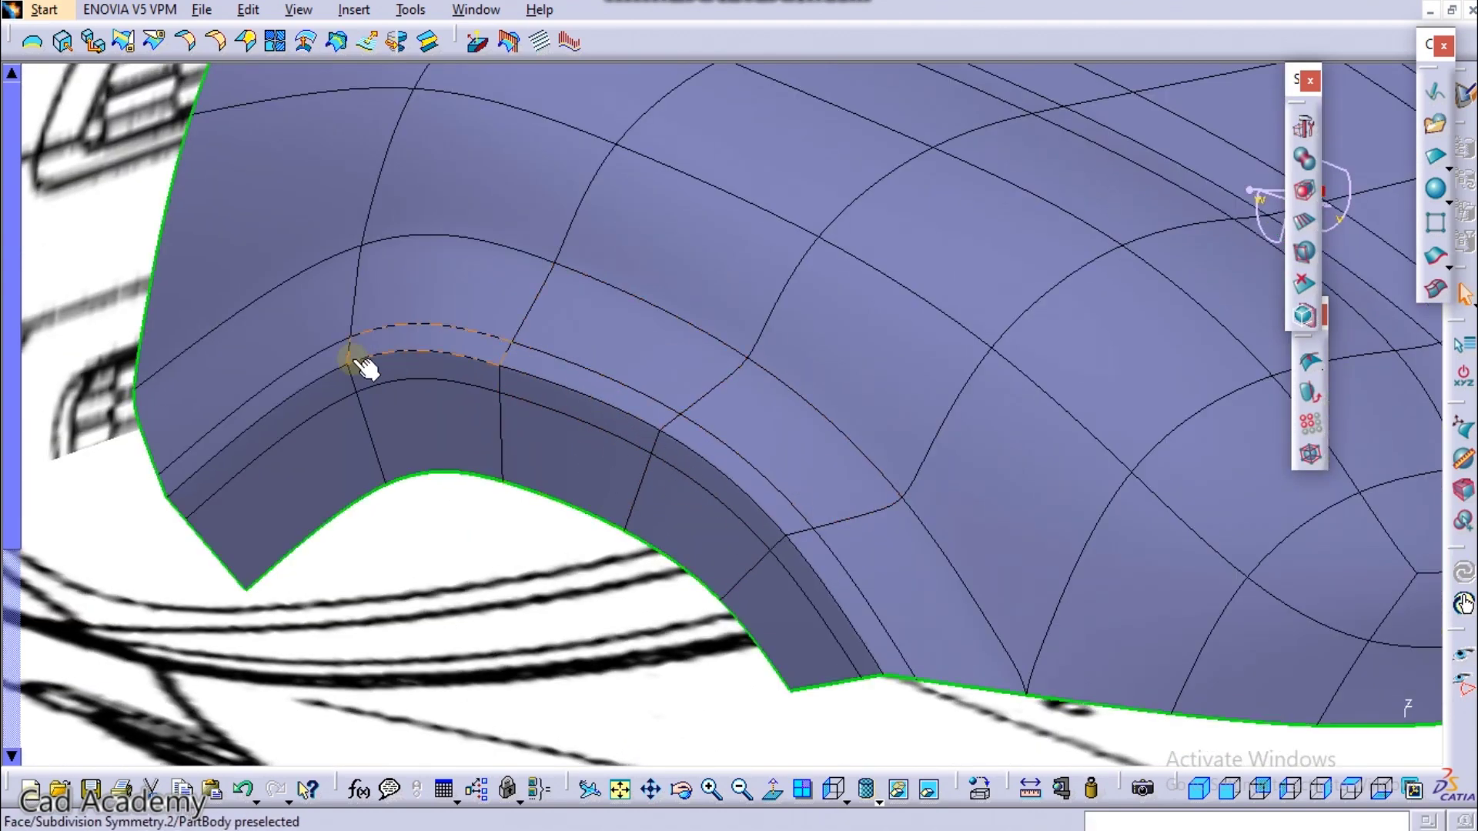
{"action": "middle_click_drag", "start_coordinate": [712, 366], "coordinate": [947, 385], "text": "ctrl"}
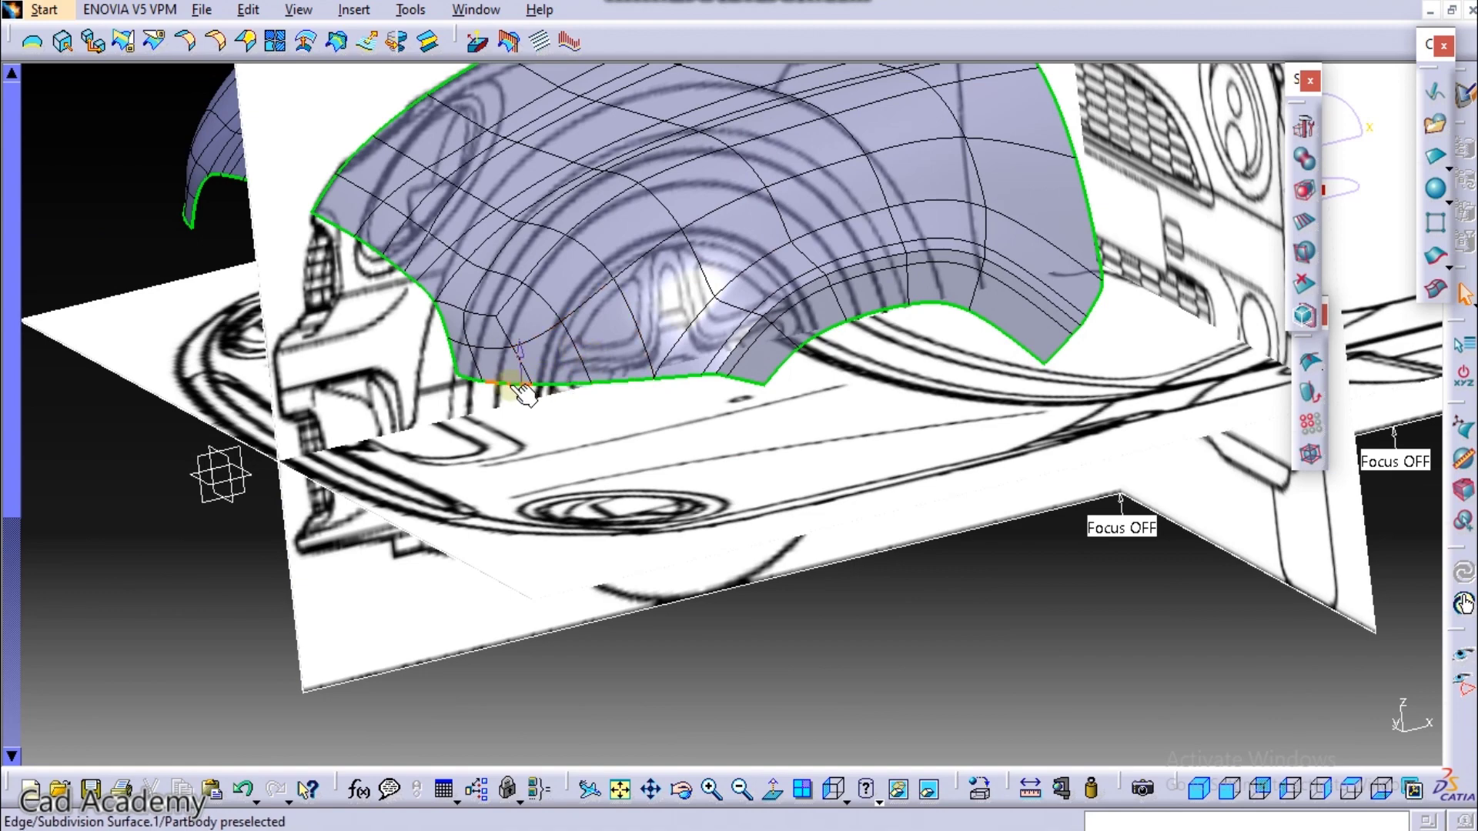
{"action": "middle_click_drag", "start_coordinate": [583, 424], "coordinate": [478, 353], "text": "ctrl"}
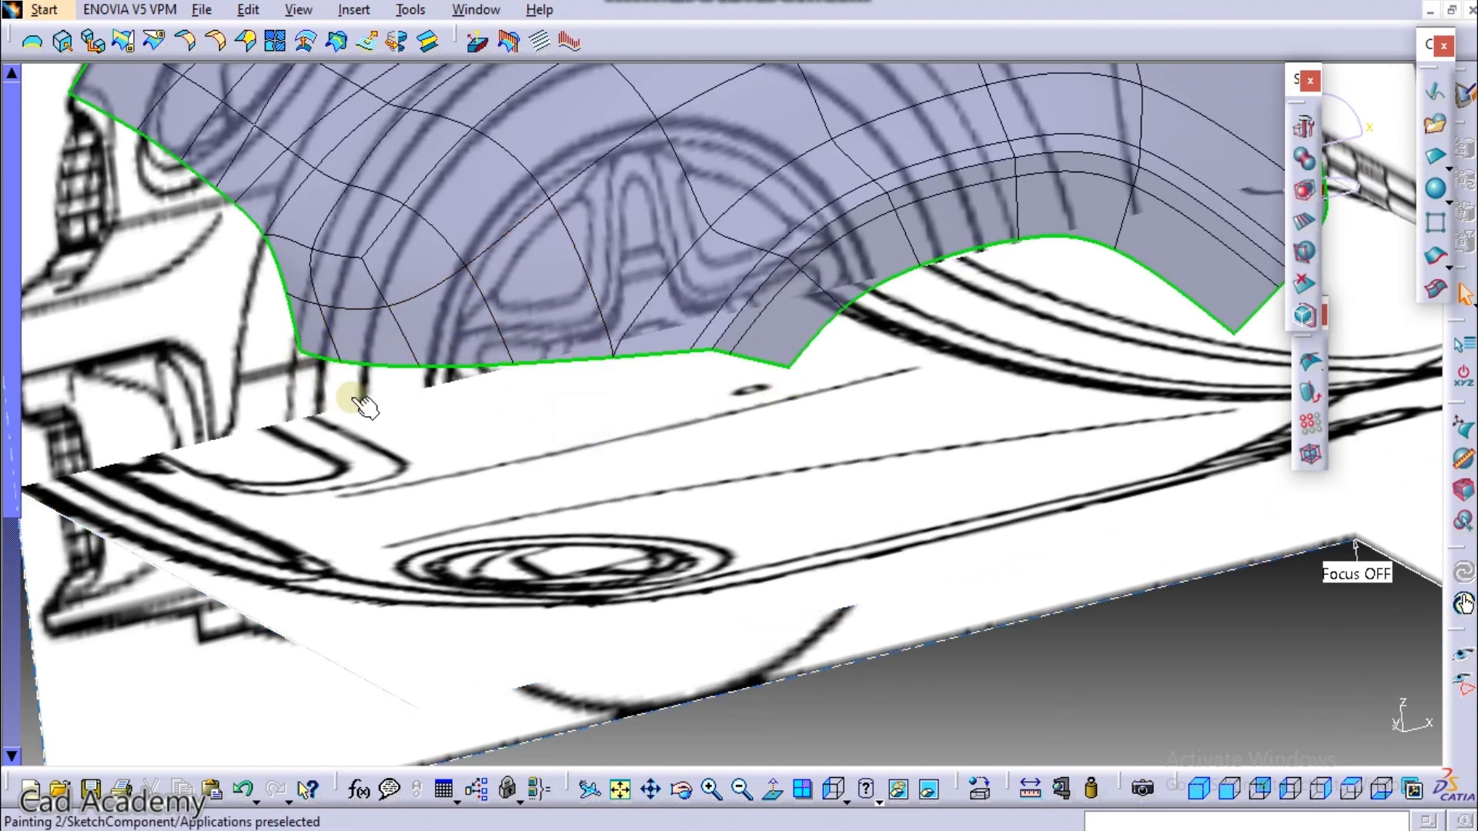
Step: Flatten the fender's lower border in front of the wheel arch by aligning its vertices on a horizontal plane
{"action": "left_click", "coordinate": [1289, 788]}
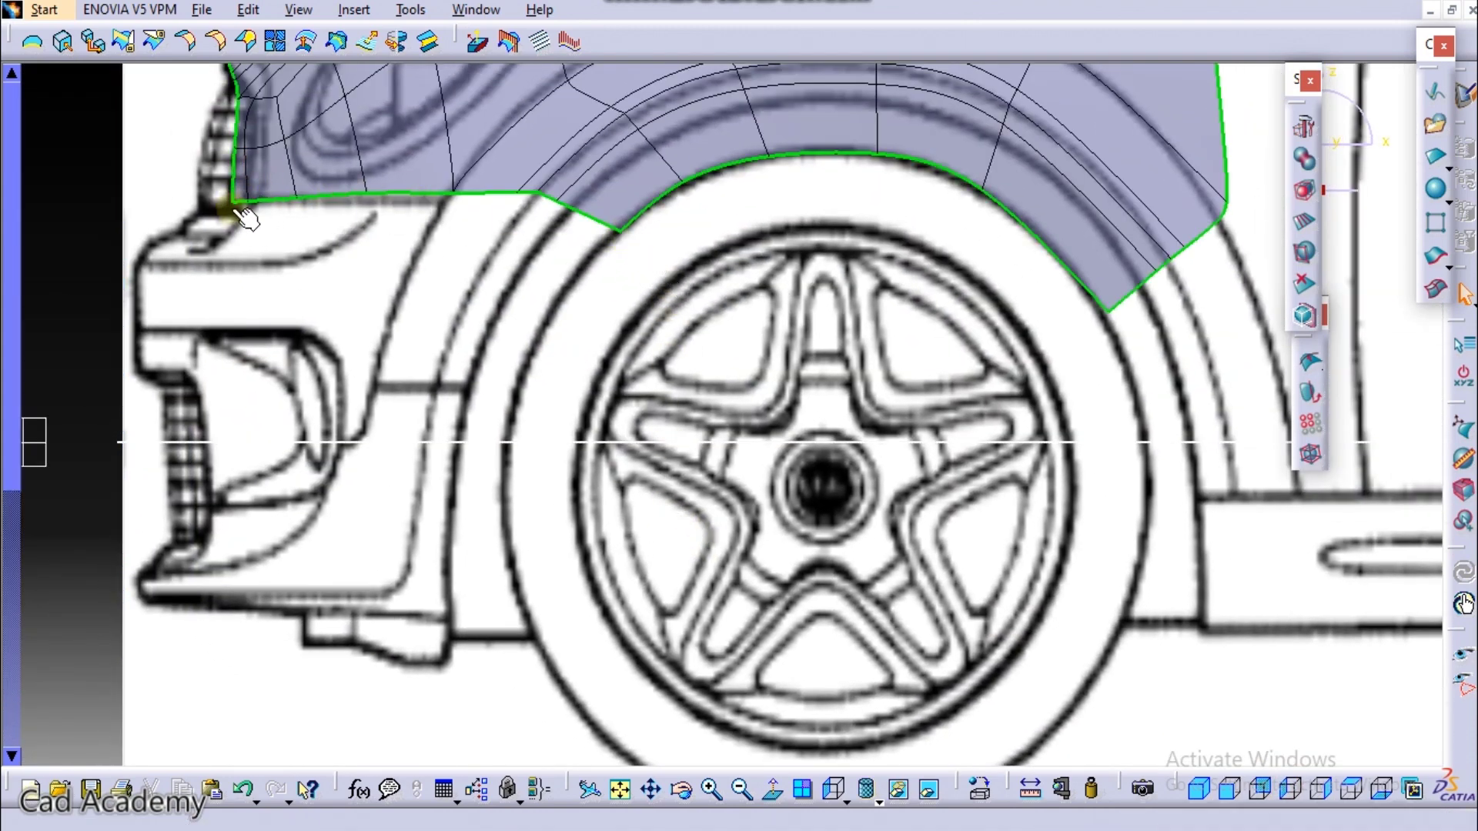
{"action": "middle_click_drag", "start_coordinate": [417, 197], "coordinate": [573, 283]}
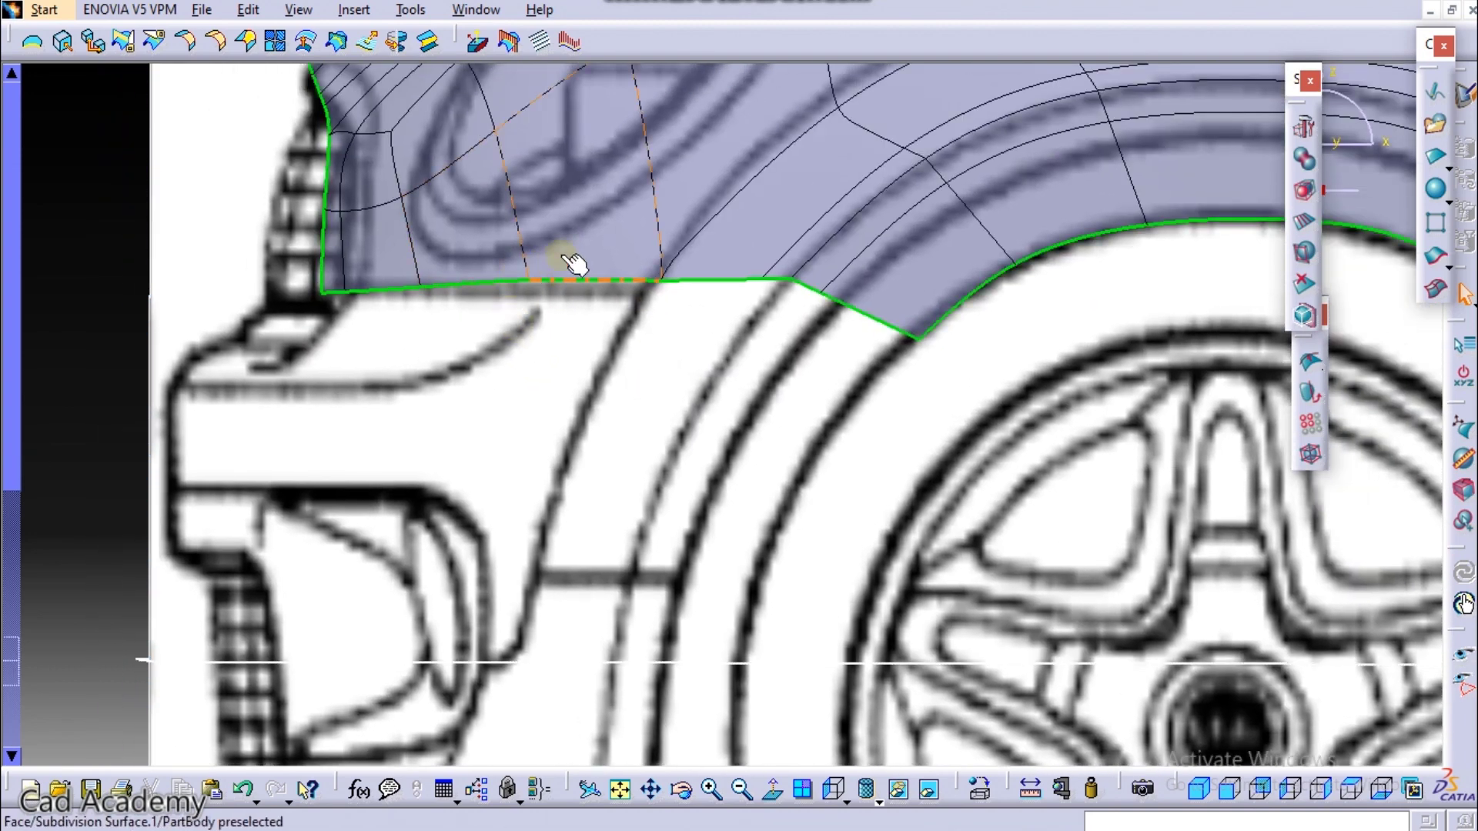
{"action": "double_click", "coordinate": [574, 250]}
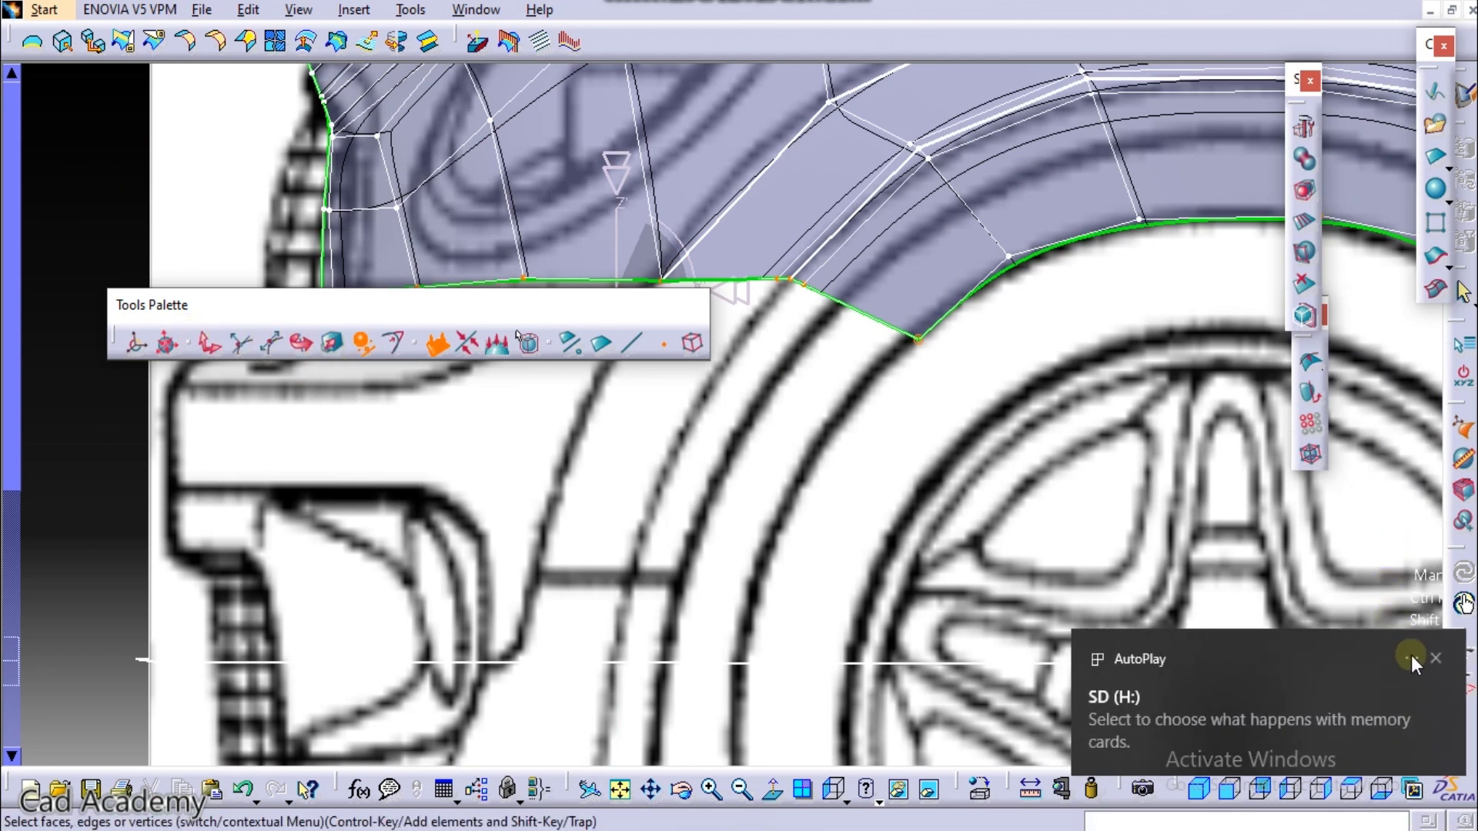
{"action": "left_click", "coordinate": [1436, 659]}
{"action": "left_click", "coordinate": [362, 341]}
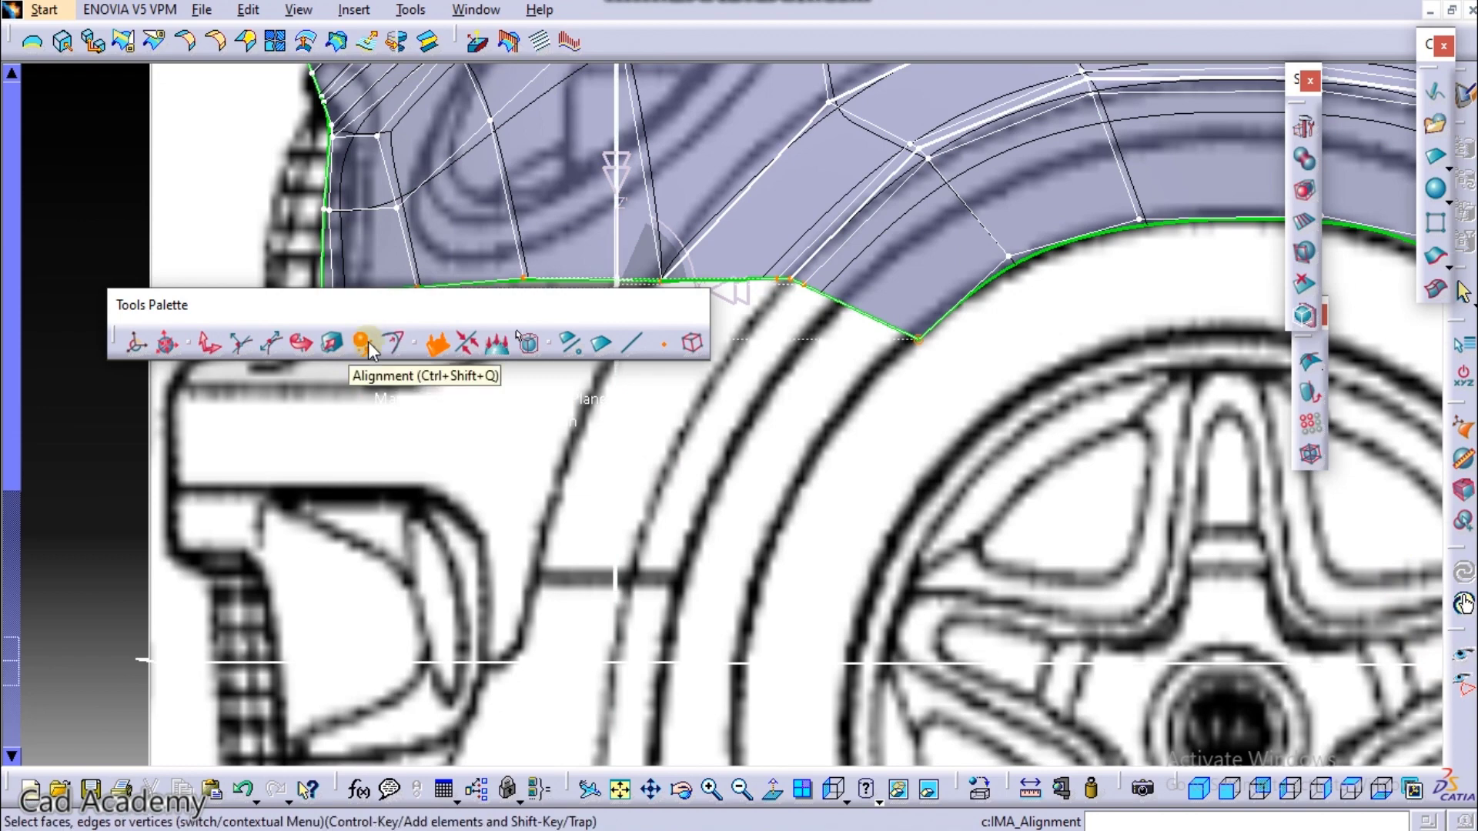
{"action": "middle_click_drag", "start_coordinate": [686, 217], "coordinate": [758, 469], "text": "ctrl"}
{"action": "left_click", "coordinate": [442, 345]}
{"action": "left_click", "coordinate": [440, 344]}
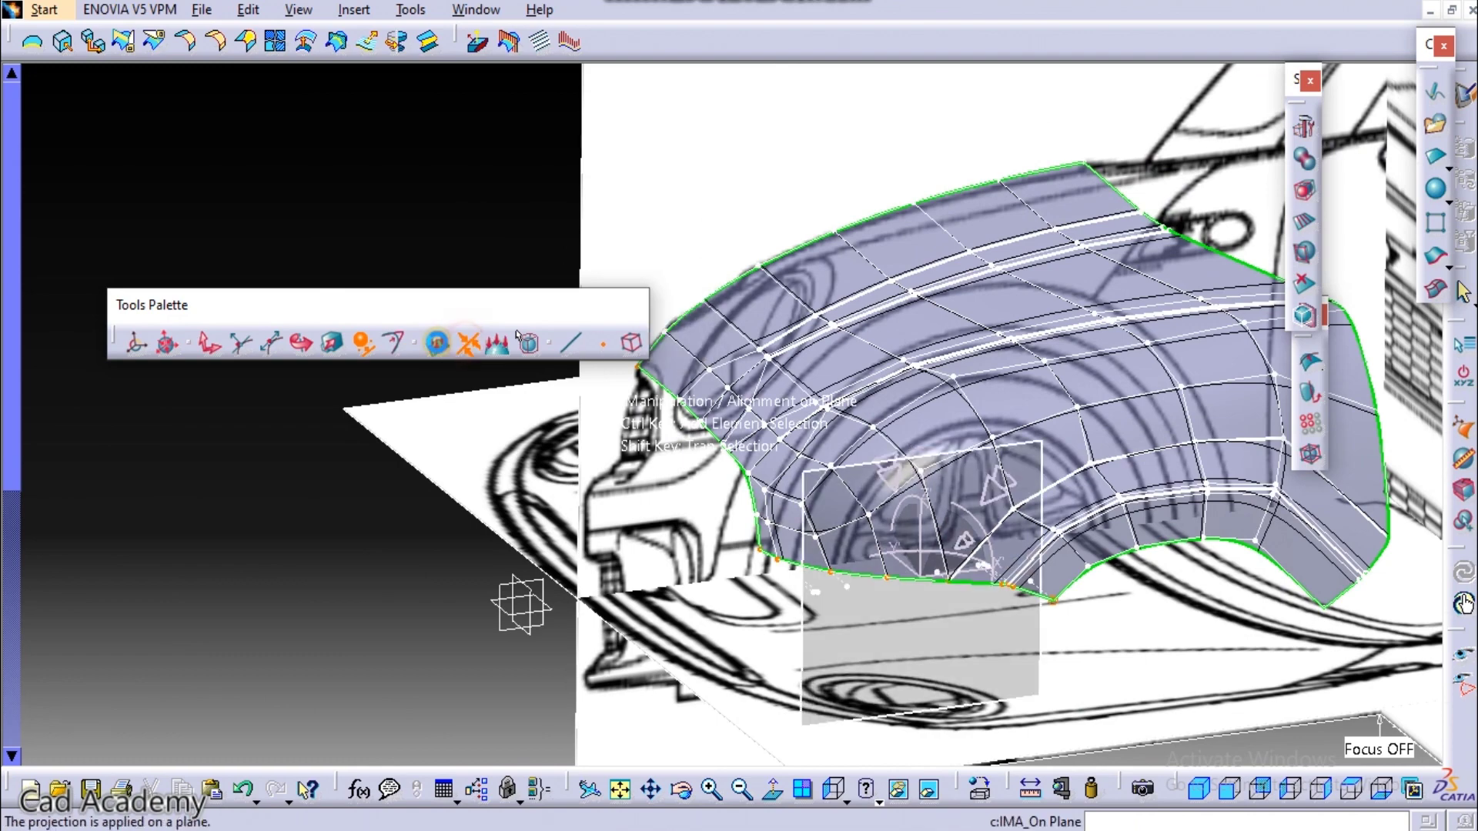
{"action": "left_click", "coordinate": [439, 345]}
{"action": "key", "text": "F5"}
{"action": "key", "text": "F5"}
{"action": "middle_click_drag", "start_coordinate": [1060, 456], "coordinate": [950, 241]}
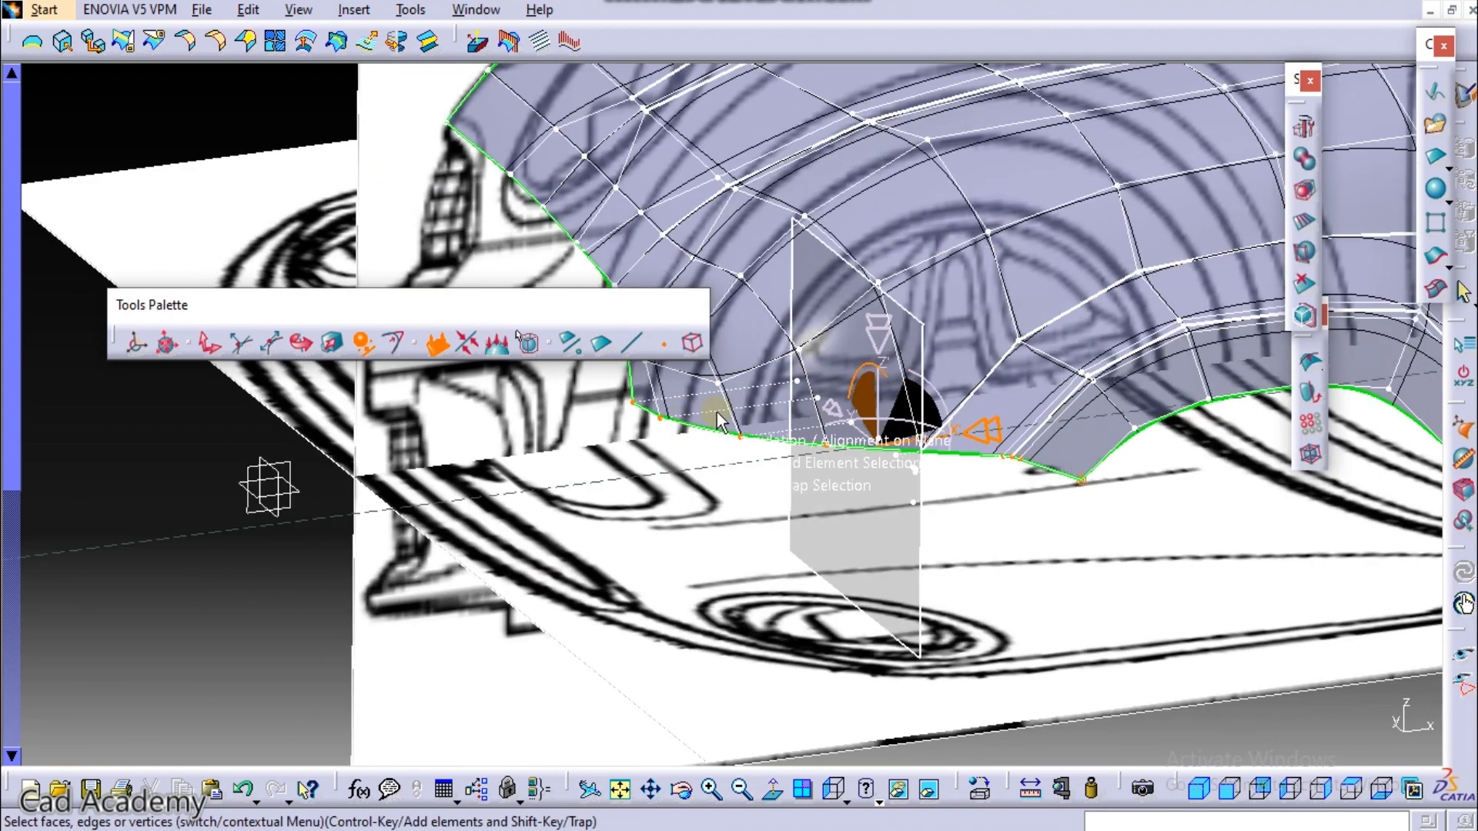
{"action": "middle_click_drag", "start_coordinate": [797, 428], "coordinate": [806, 338]}
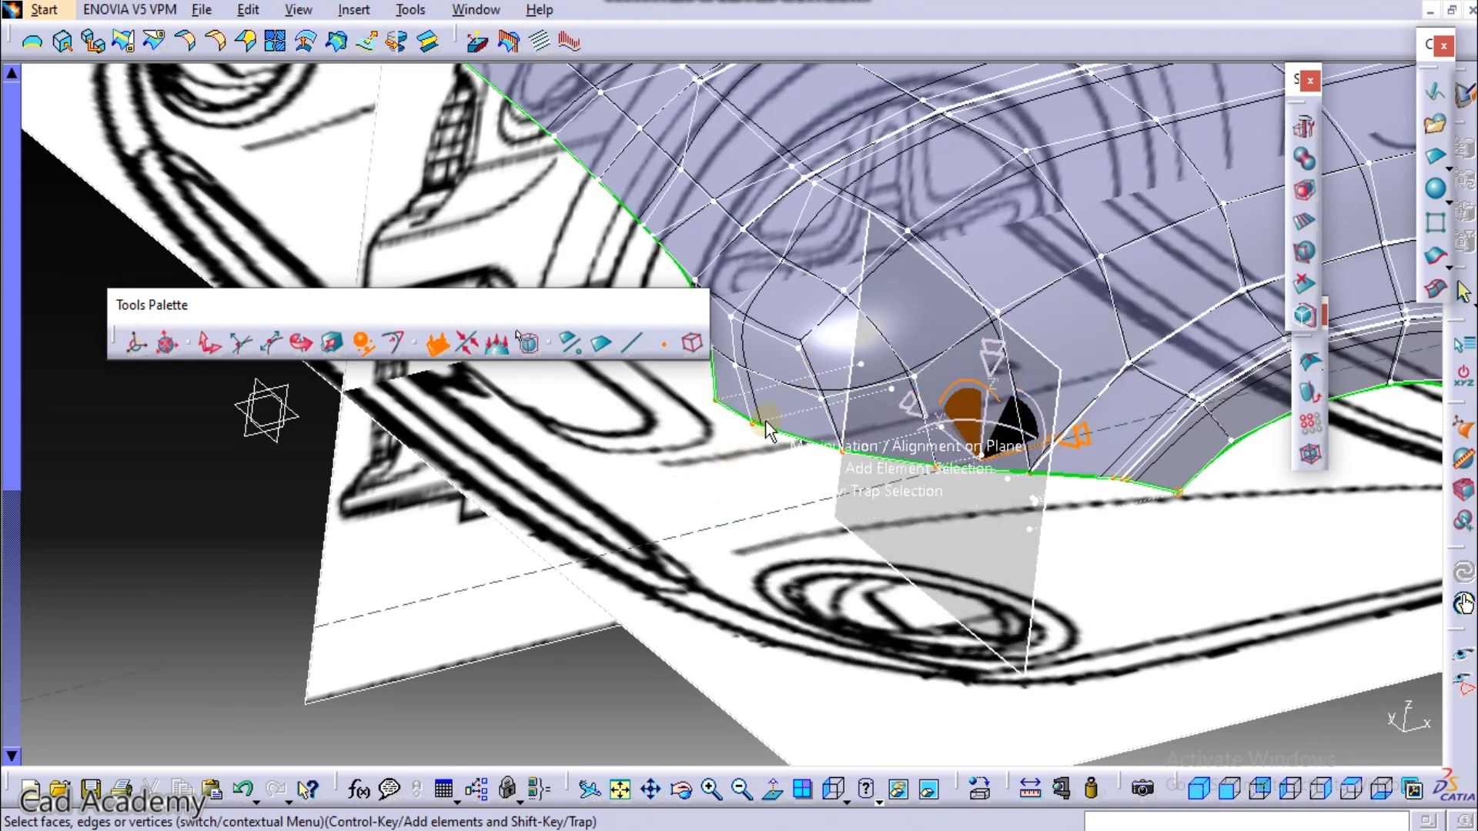
{"action": "middle_click_drag", "start_coordinate": [1041, 534], "coordinate": [860, 506]}
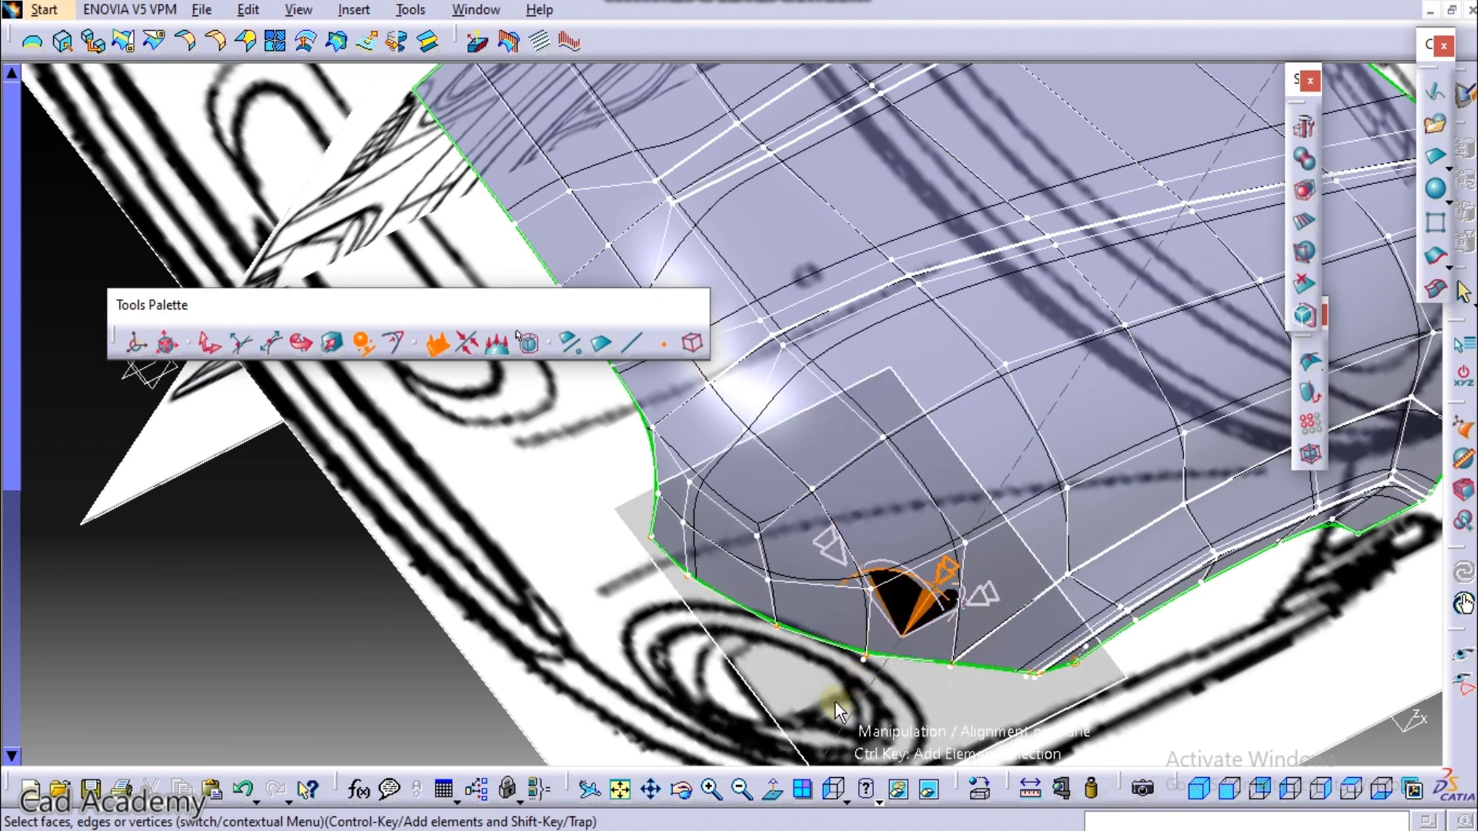
{"action": "middle_click_drag", "start_coordinate": [815, 523], "coordinate": [790, 592]}
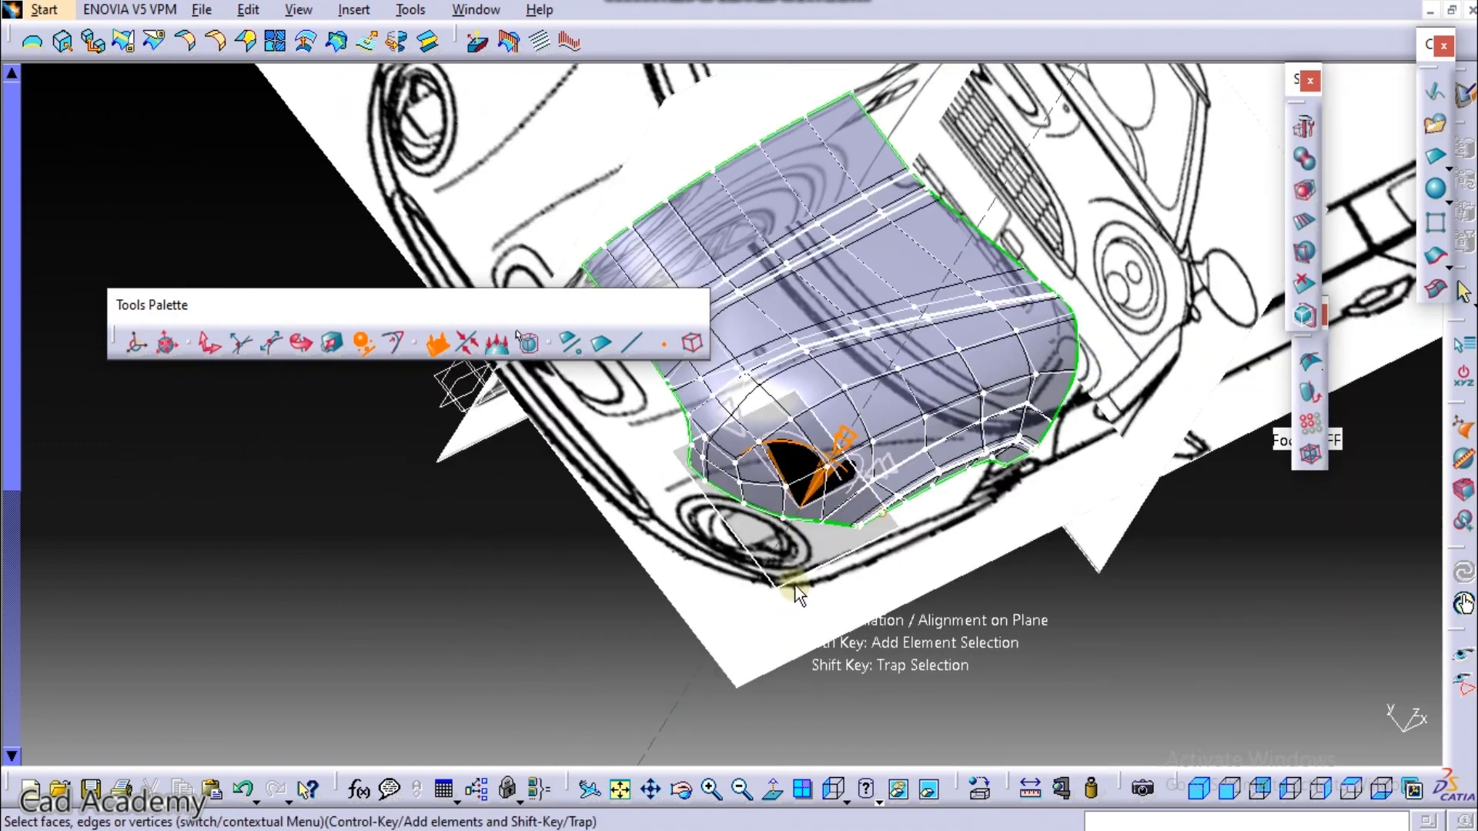
{"action": "left_click", "coordinate": [957, 610]}
Step: Examine the fender's lower front border against the side and front blueprints
{"action": "middle_click_drag", "start_coordinate": [895, 528], "coordinate": [868, 434]}
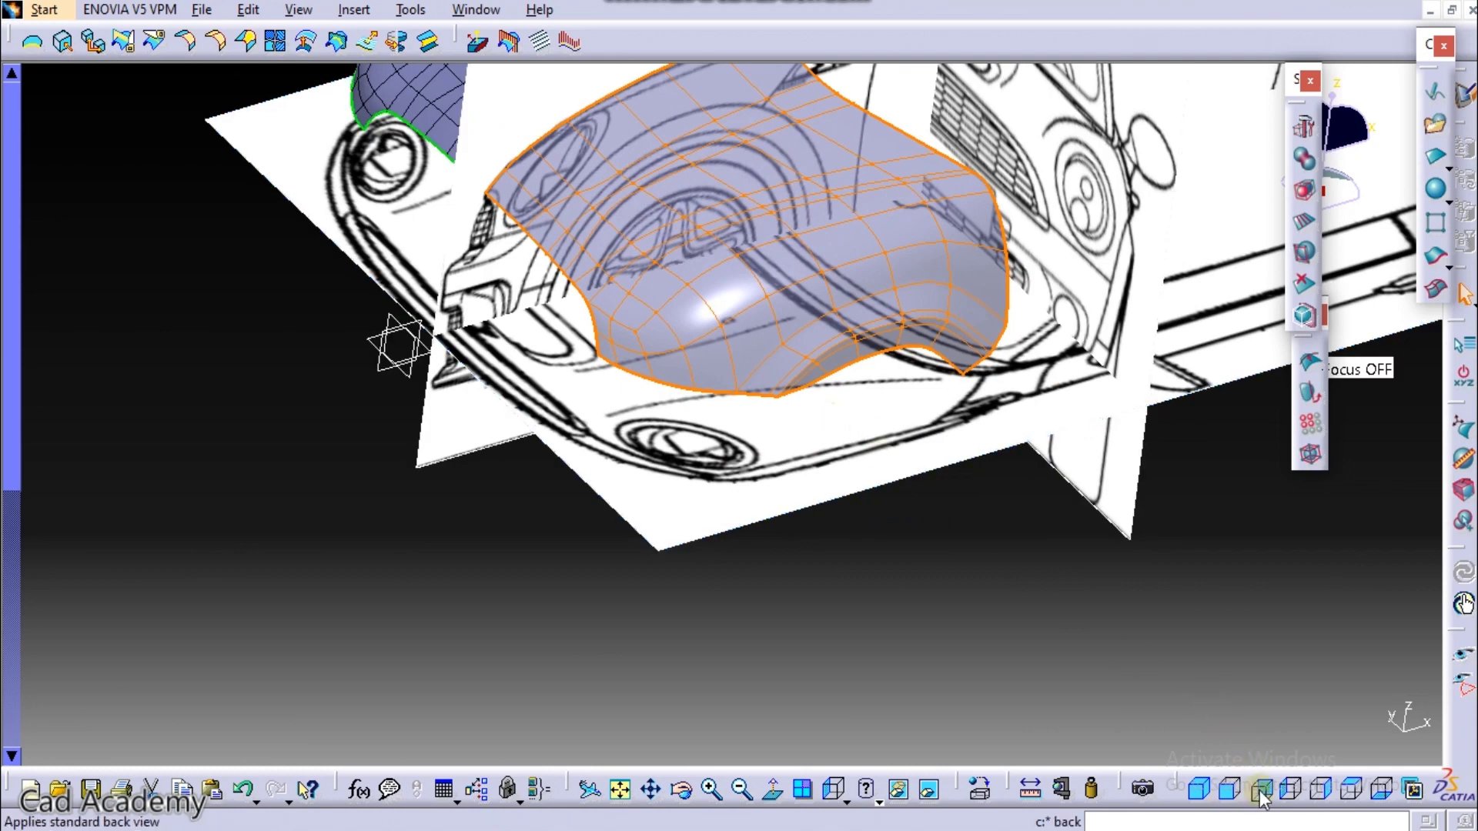
{"action": "left_click", "coordinate": [1287, 797]}
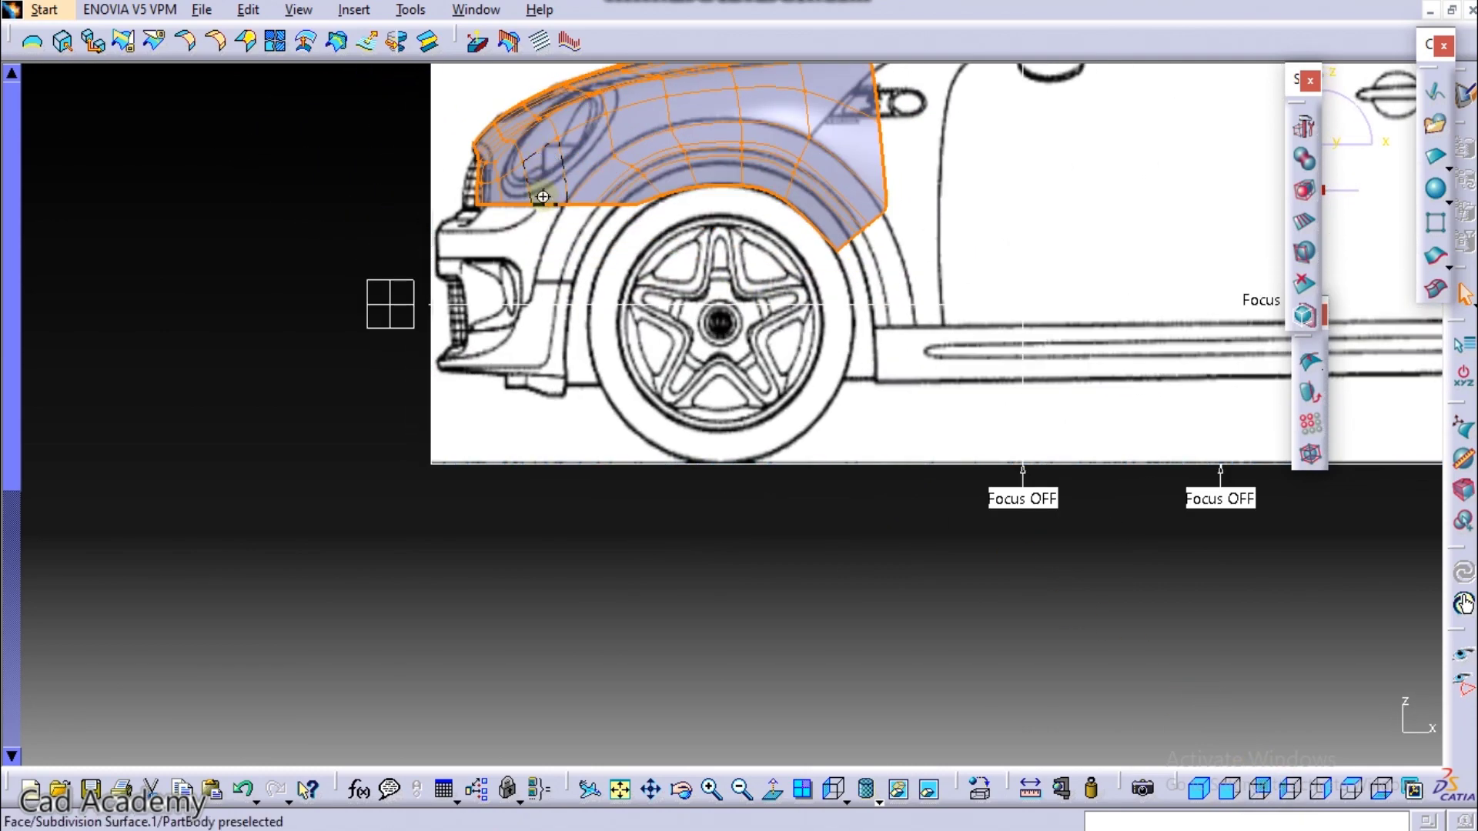
{"action": "middle_click_drag", "start_coordinate": [390, 303], "coordinate": [534, 65], "text": "ctrl"}
{"action": "middle_click_drag", "start_coordinate": [464, 195], "coordinate": [742, 413]}
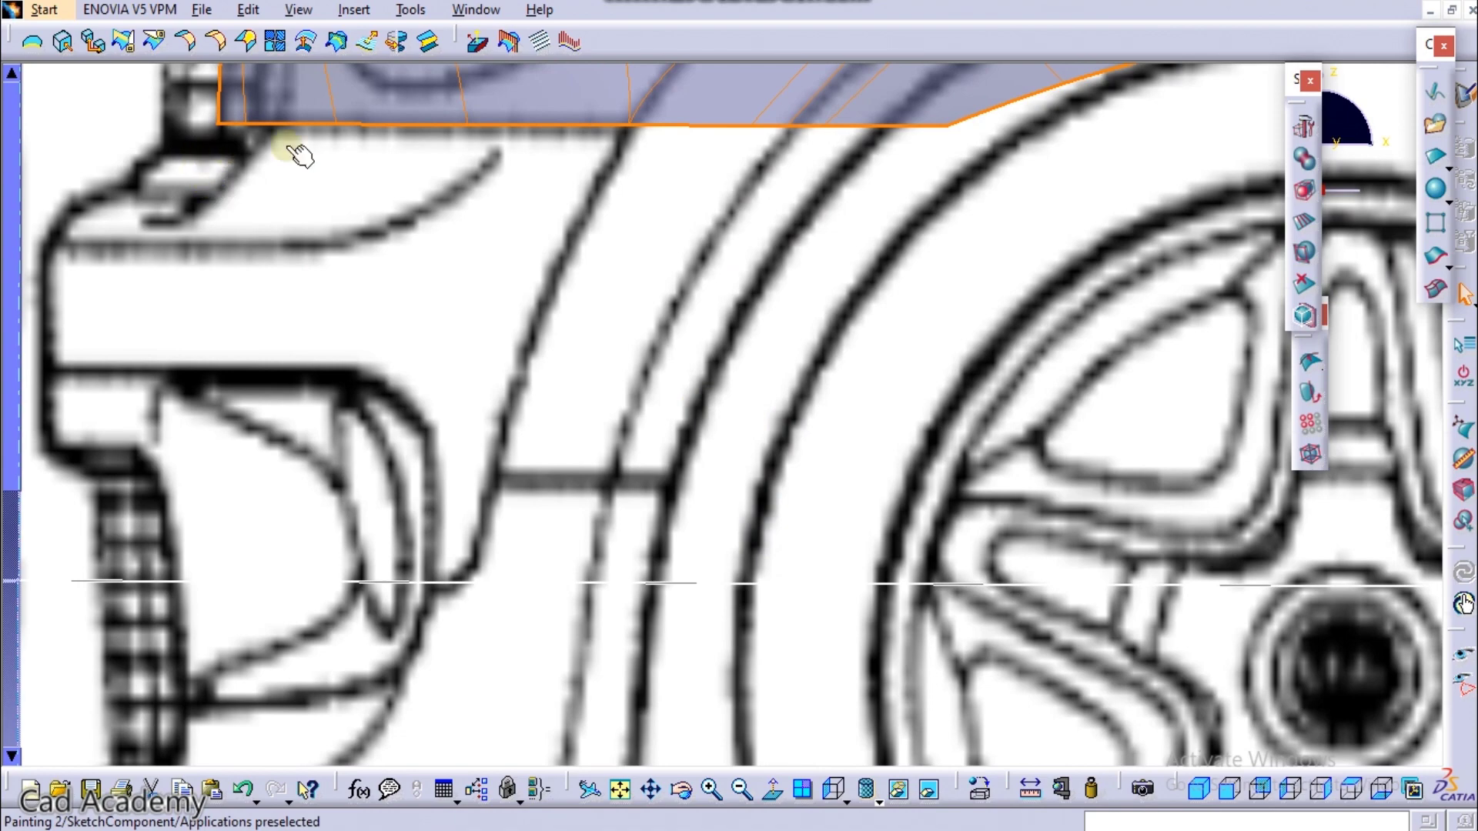
{"action": "middle_click_drag", "start_coordinate": [436, 158], "coordinate": [366, 303], "text": "ctrl"}
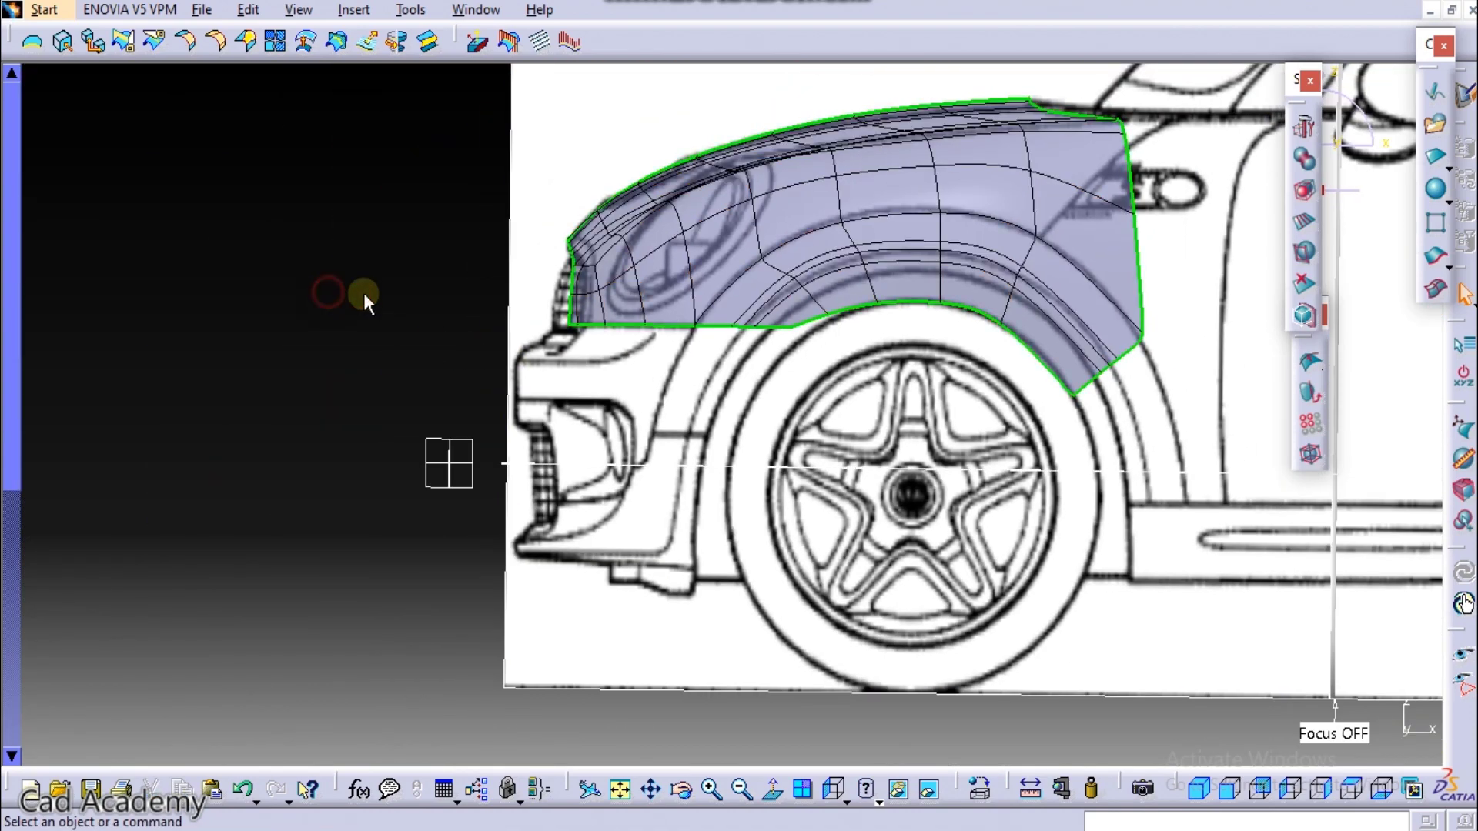
{"action": "left_click", "coordinate": [1259, 789]}
{"action": "mouse_move", "coordinate": [1147, 308]}
{"action": "middle_mouse_down", "text": "ctrl"}
{"action": "mouse_move", "coordinate": [924, 301]}
{"action": "mouse_move", "coordinate": [970, 343]}
{"action": "mouse_move", "coordinate": [938, 264]}
{"action": "mouse_move", "coordinate": [949, 372]}
{"action": "middle_mouse_up", "text": "ctrl"}
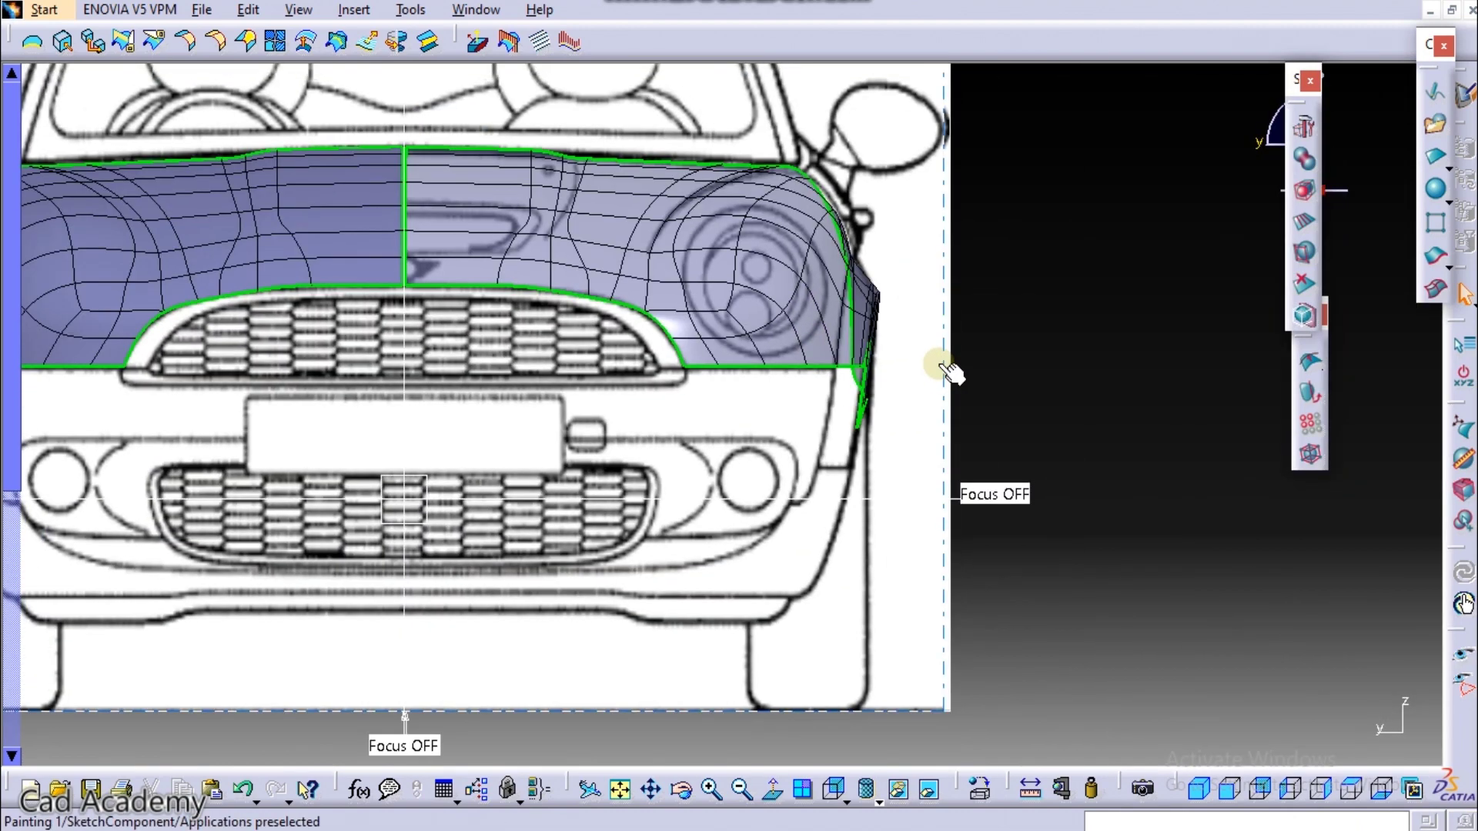
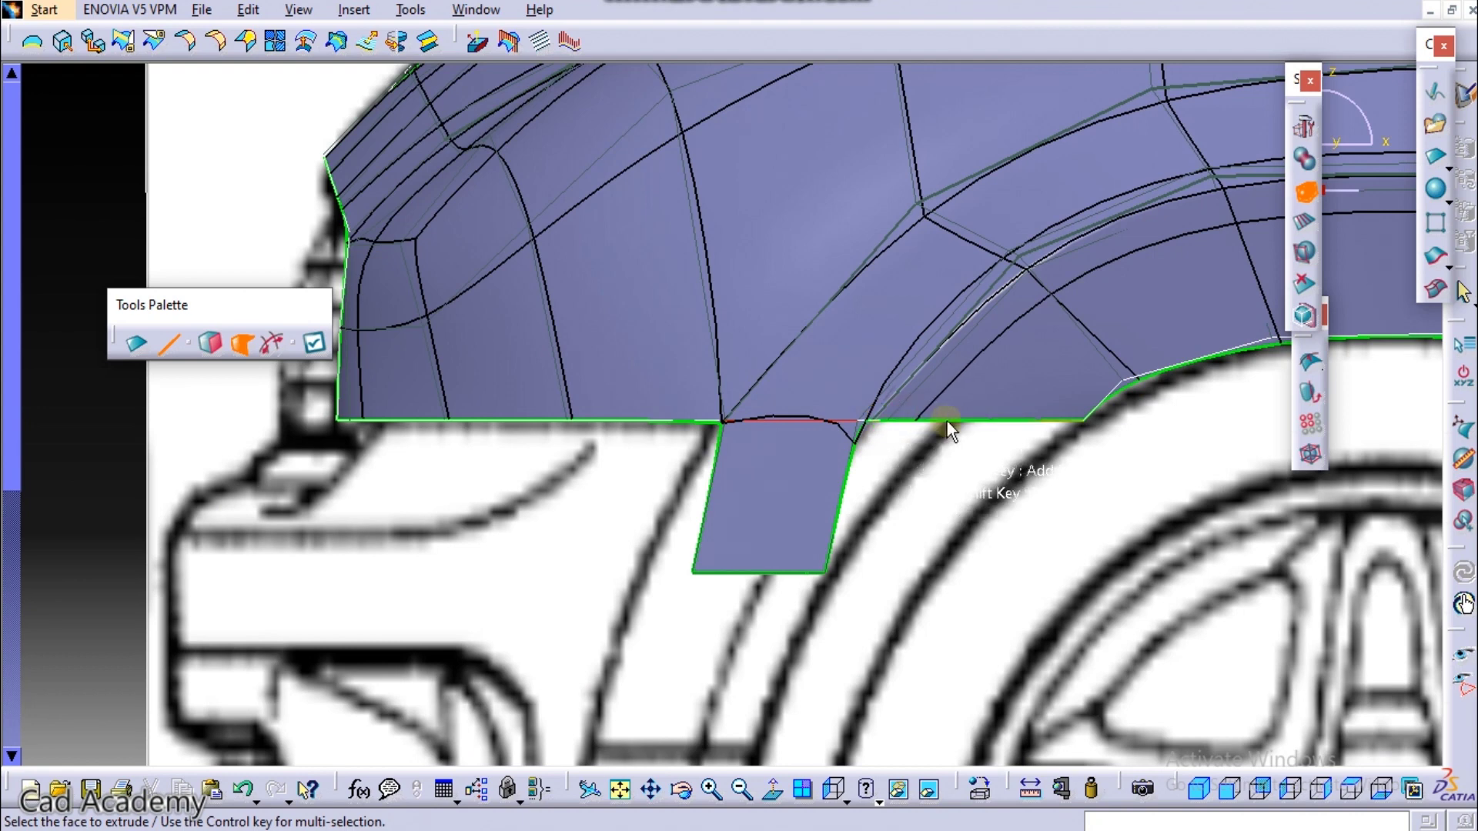
Step: Add the remaining lower border edges ahead of the wheel arch to the extrusion, including the short edge between them, and apply it
{"action": "left_click", "coordinate": [977, 421]}
{"action": "middle_click_drag", "start_coordinate": [1096, 514], "coordinate": [1009, 421]}
{"action": "left_click", "coordinate": [986, 375]}
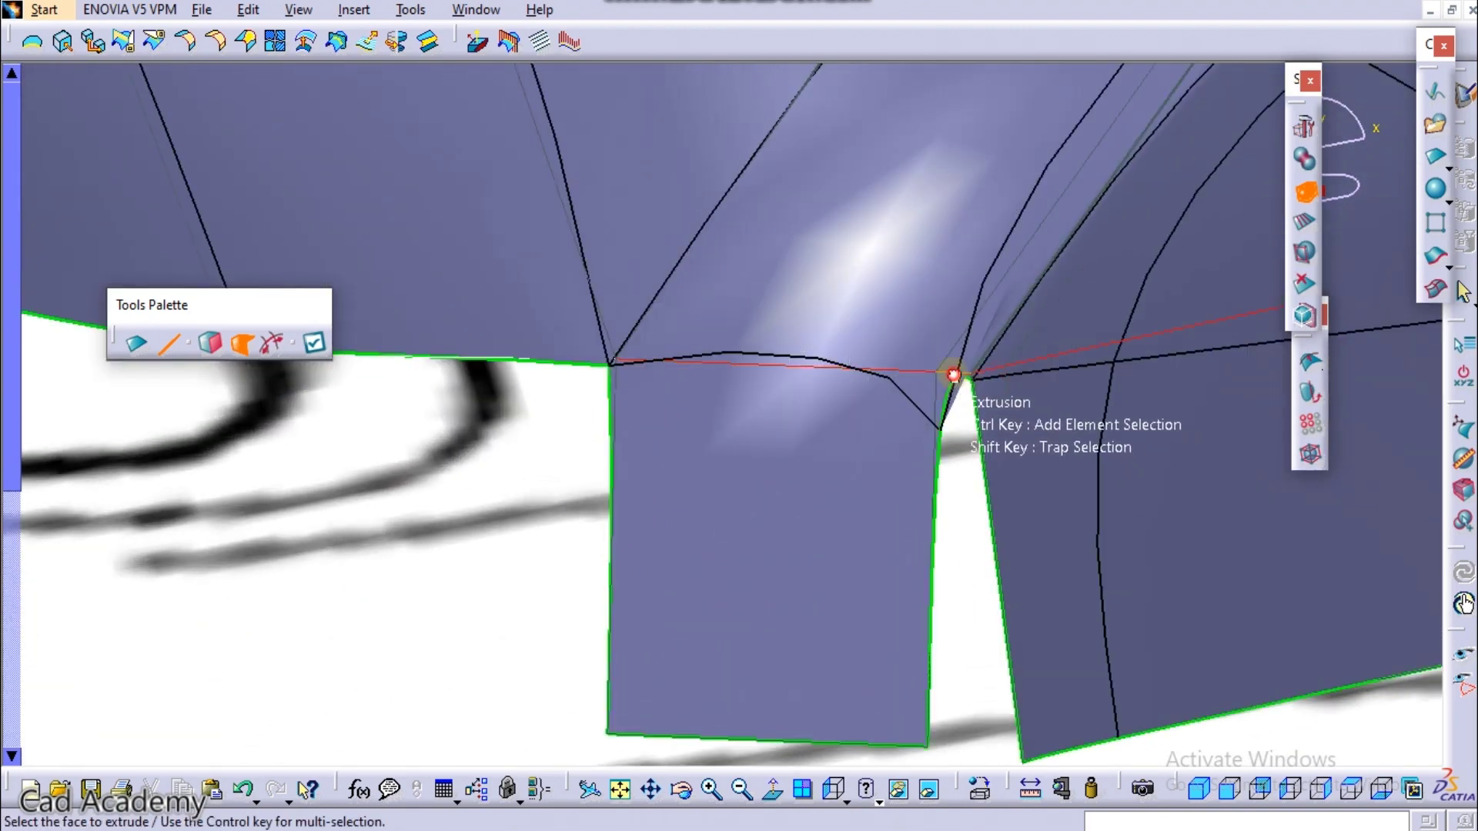
{"action": "left_click", "coordinate": [952, 374]}
{"action": "middle_click_drag", "start_coordinate": [848, 345], "coordinate": [865, 526]}
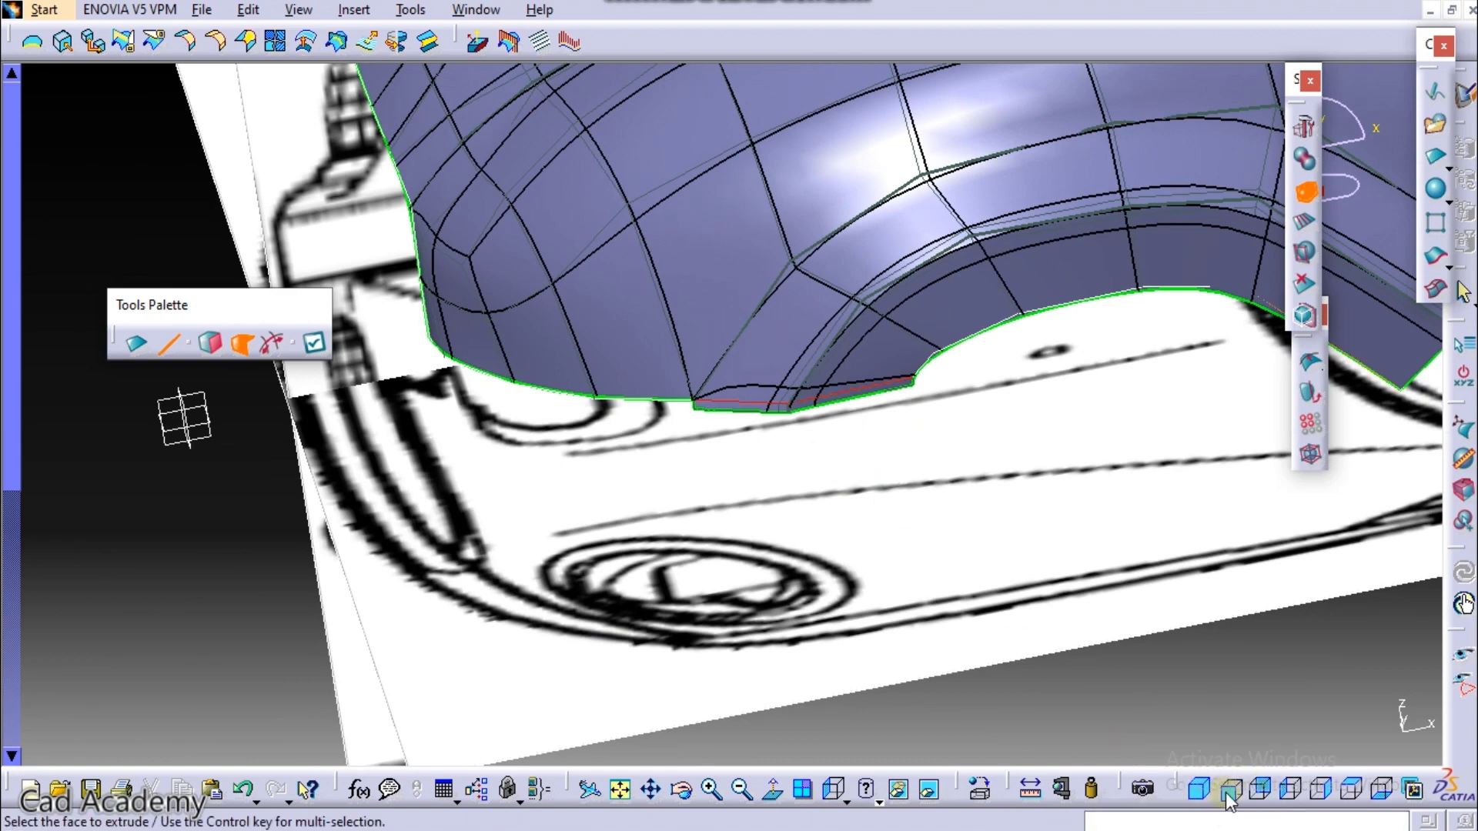
{"action": "left_click", "coordinate": [1284, 787]}
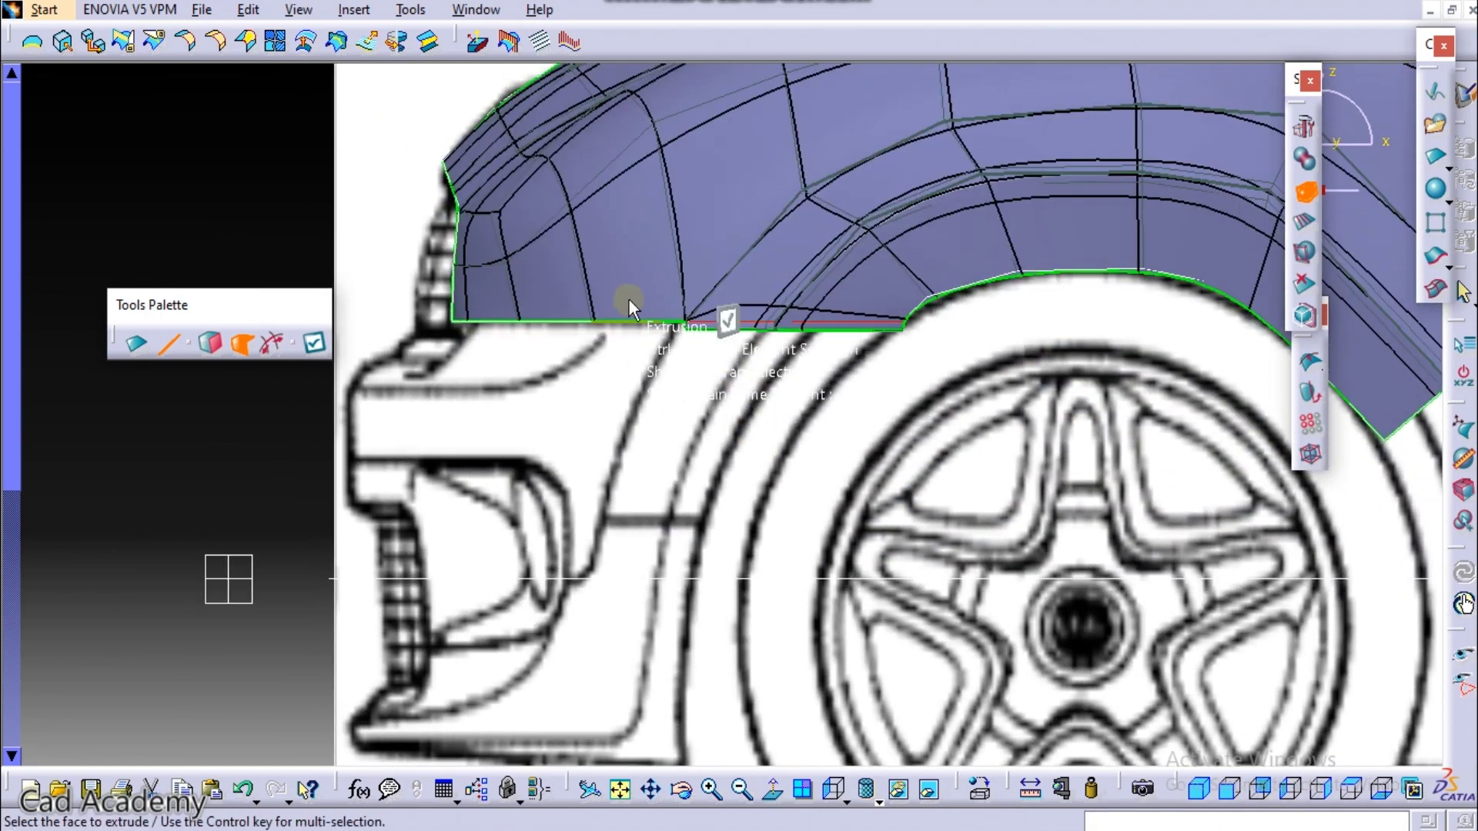
{"action": "left_click", "coordinate": [322, 344]}
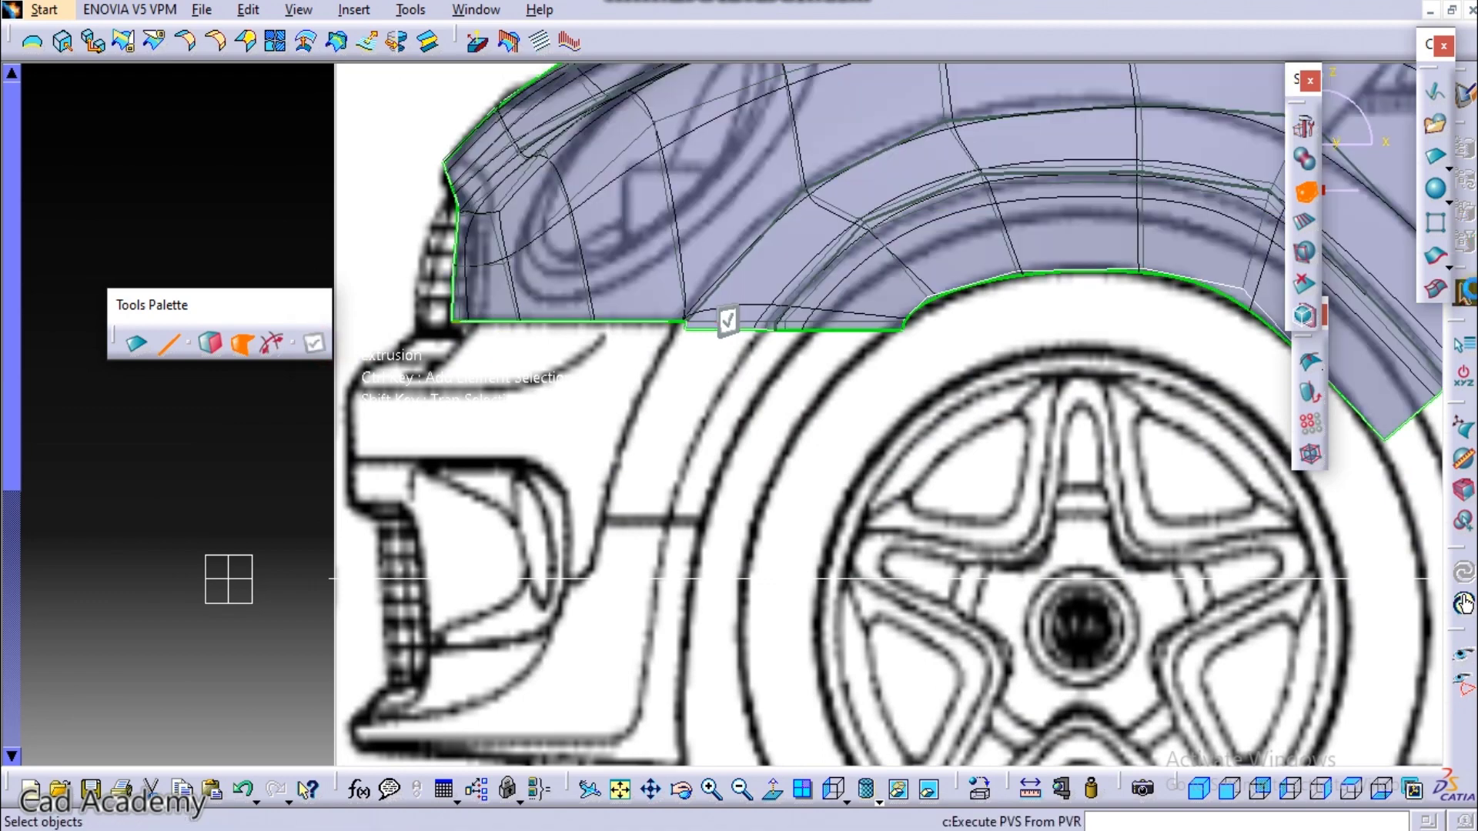
Step: Move the extruded border edges down and forward along the blueprint's wheel-arch lines, and narrow them horizontally with Affinity
{"action": "left_click", "coordinate": [1462, 427]}
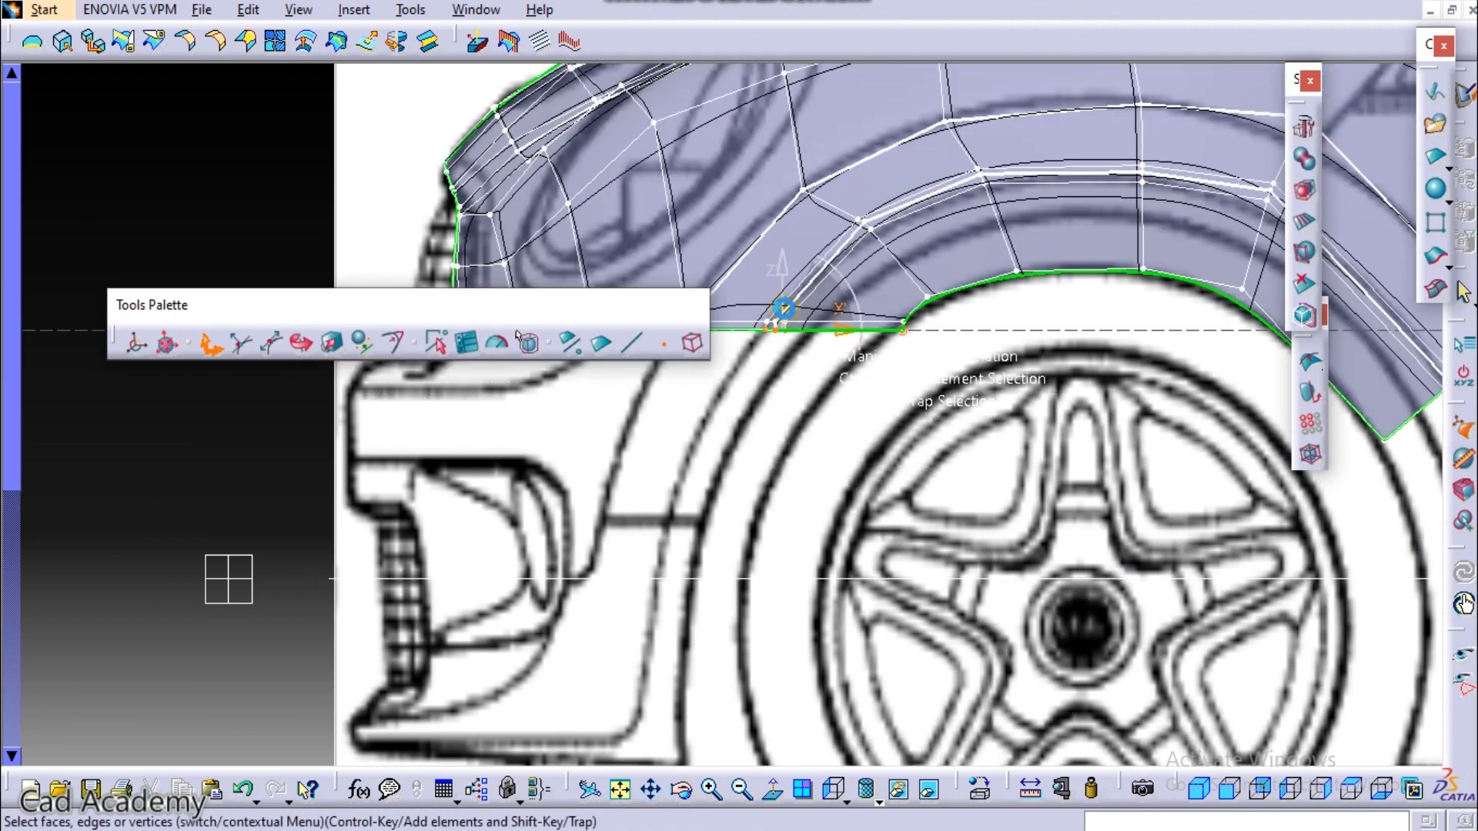
{"action": "left_click_drag", "start_coordinate": [819, 316], "coordinate": [750, 426]}
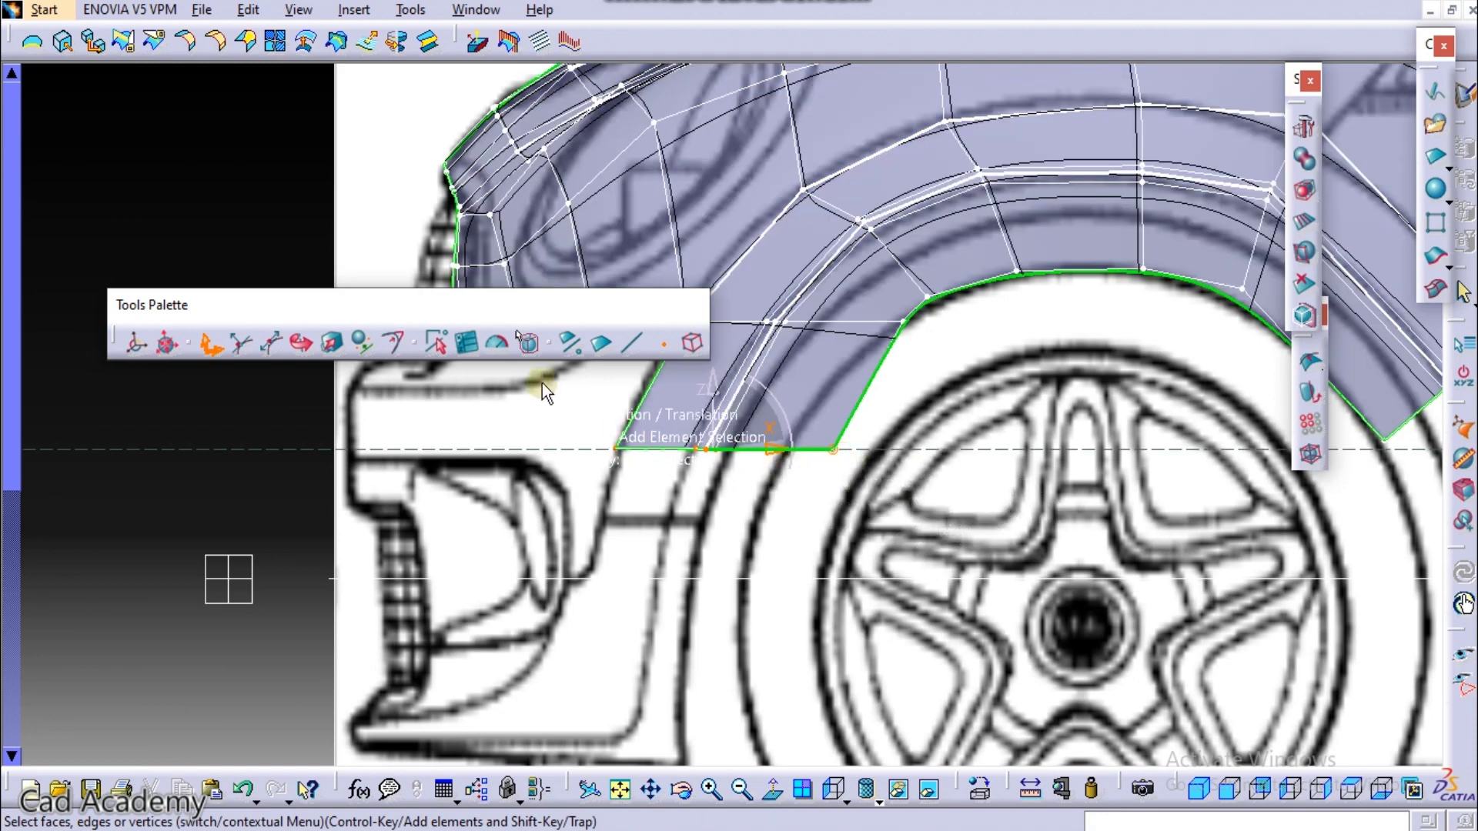
{"action": "left_click", "coordinate": [331, 345]}
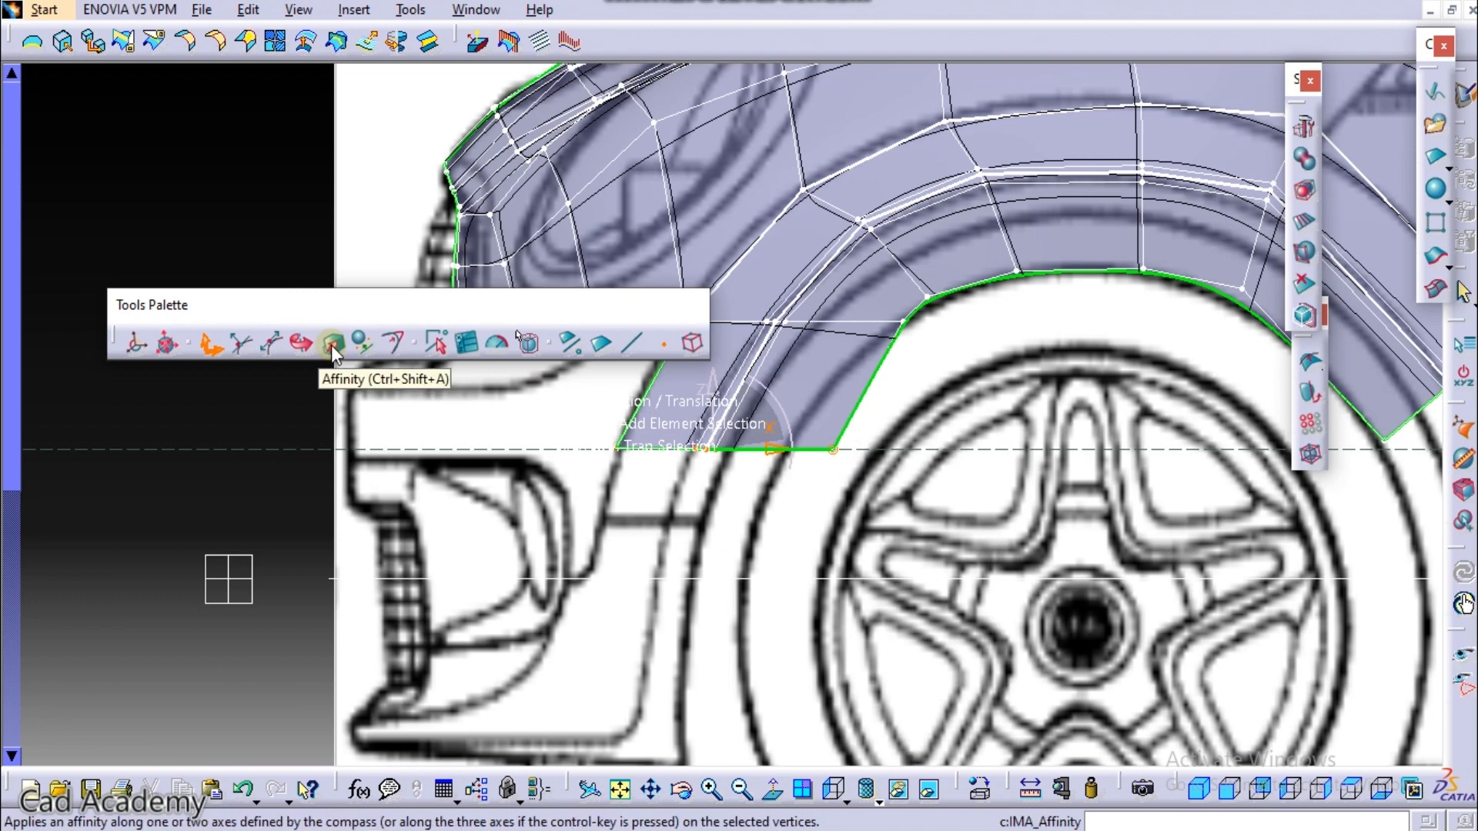
{"action": "left_click", "coordinate": [333, 346]}
{"action": "left_click_drag", "start_coordinate": [774, 454], "coordinate": [768, 460]}
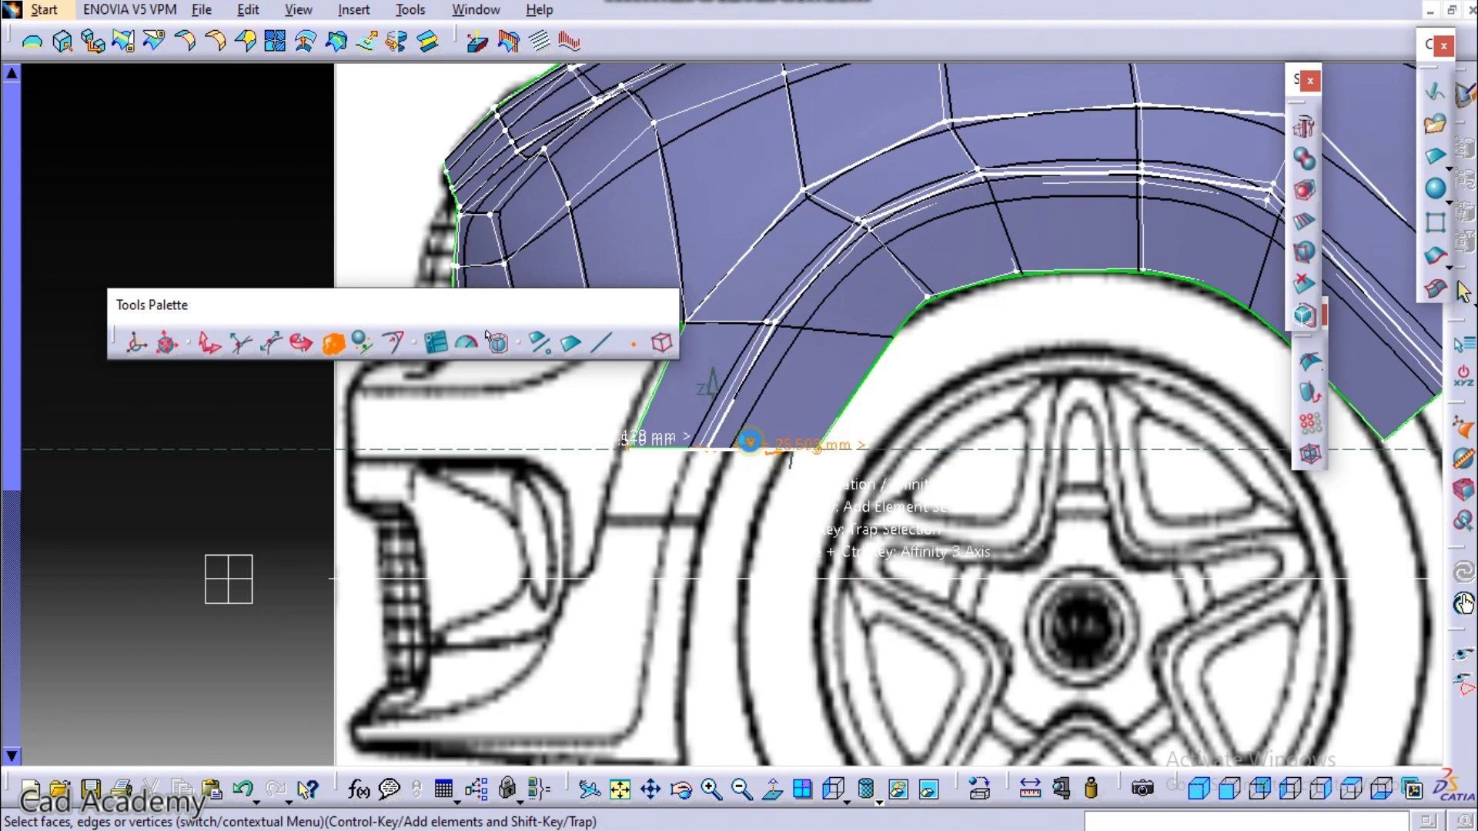
Step: Shift the lowest front border edges forward, and slide the wheel-arch vertex above them inward along the mesh lines to match the blueprint's arch
{"action": "left_click", "coordinate": [203, 340]}
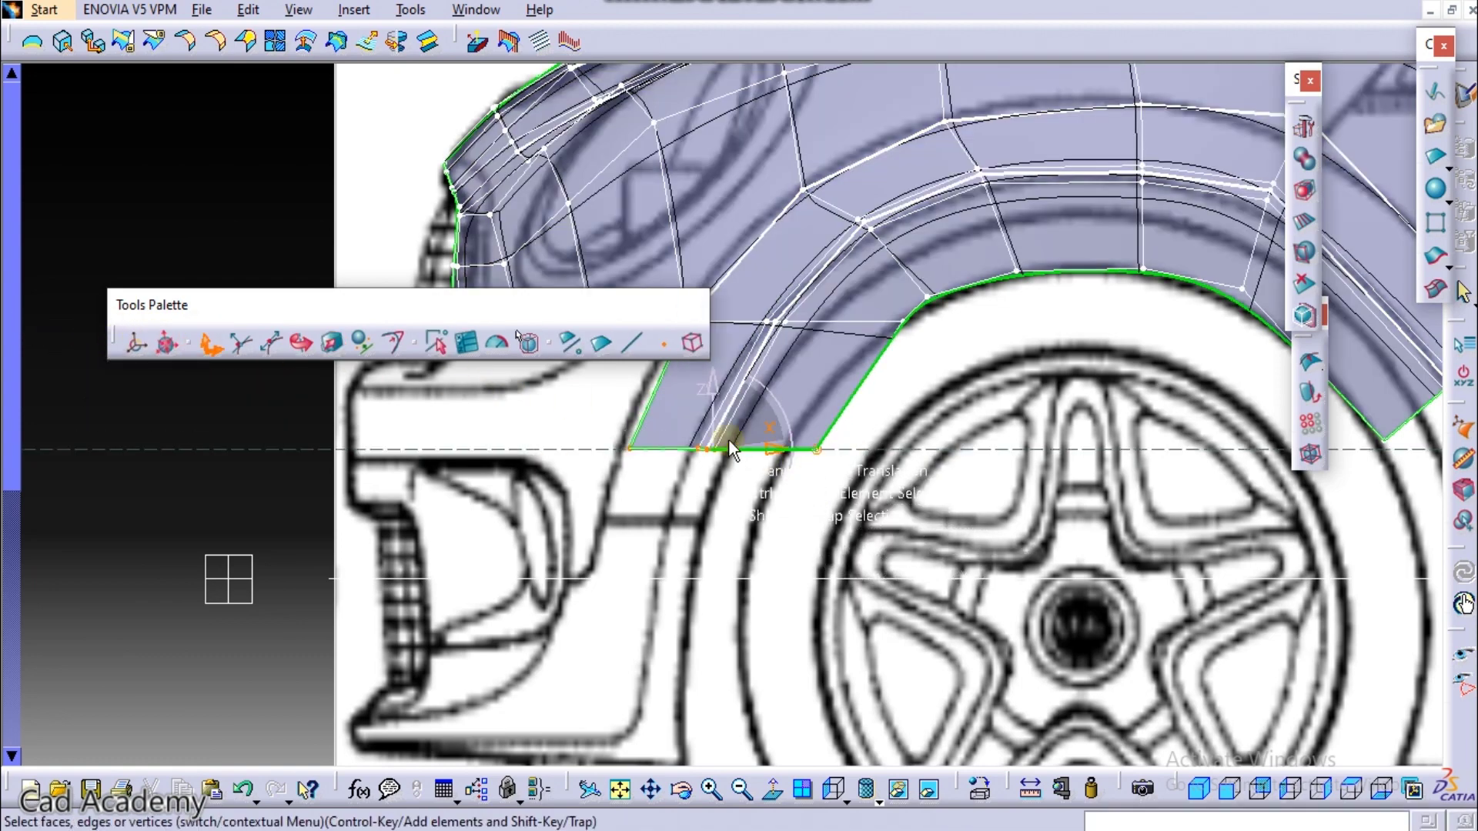
{"action": "left_click_drag", "start_coordinate": [762, 449], "coordinate": [744, 450]}
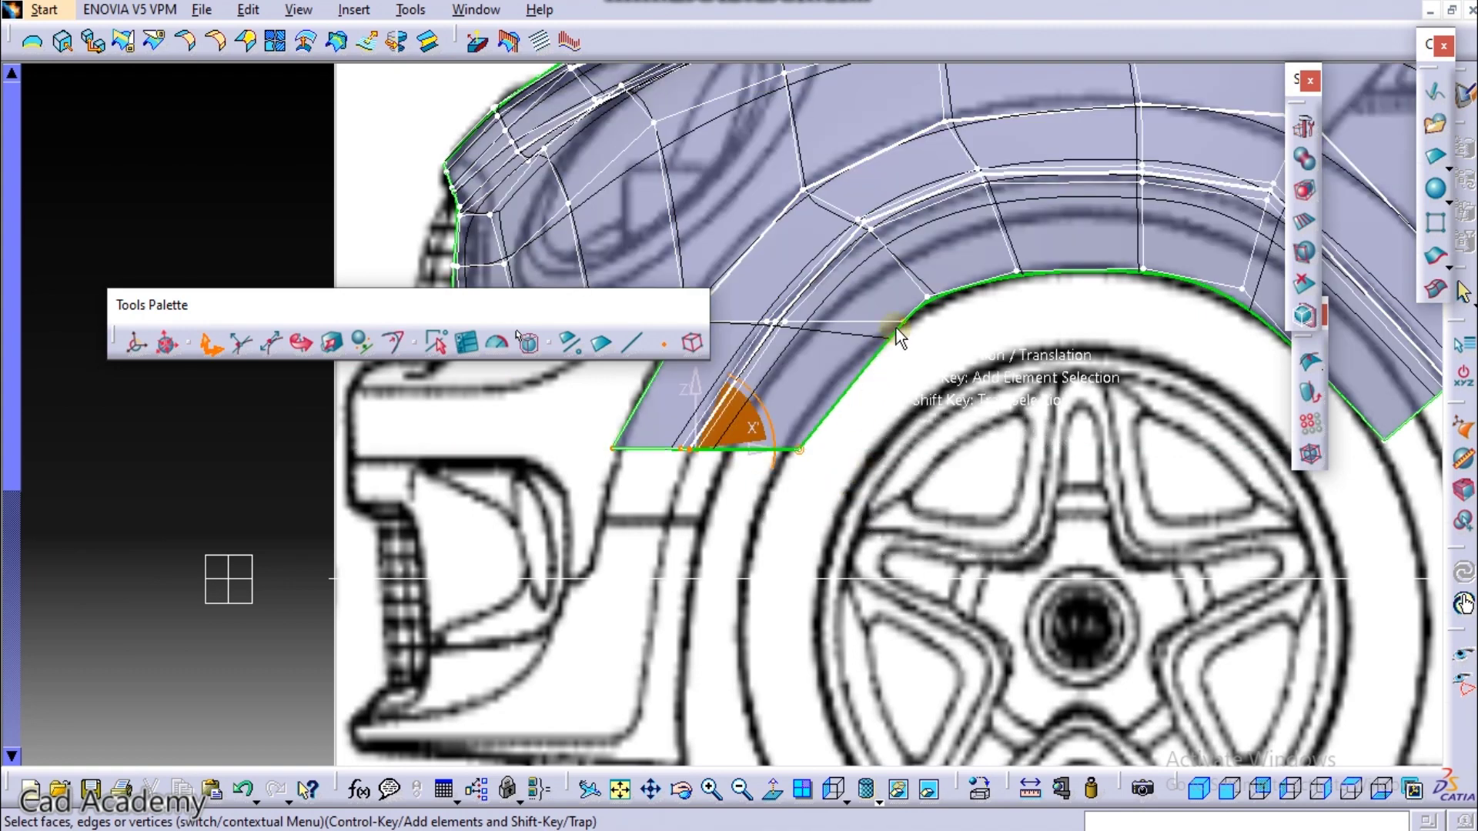
{"action": "left_click", "coordinate": [898, 328]}
{"action": "left_click", "coordinate": [521, 340]}
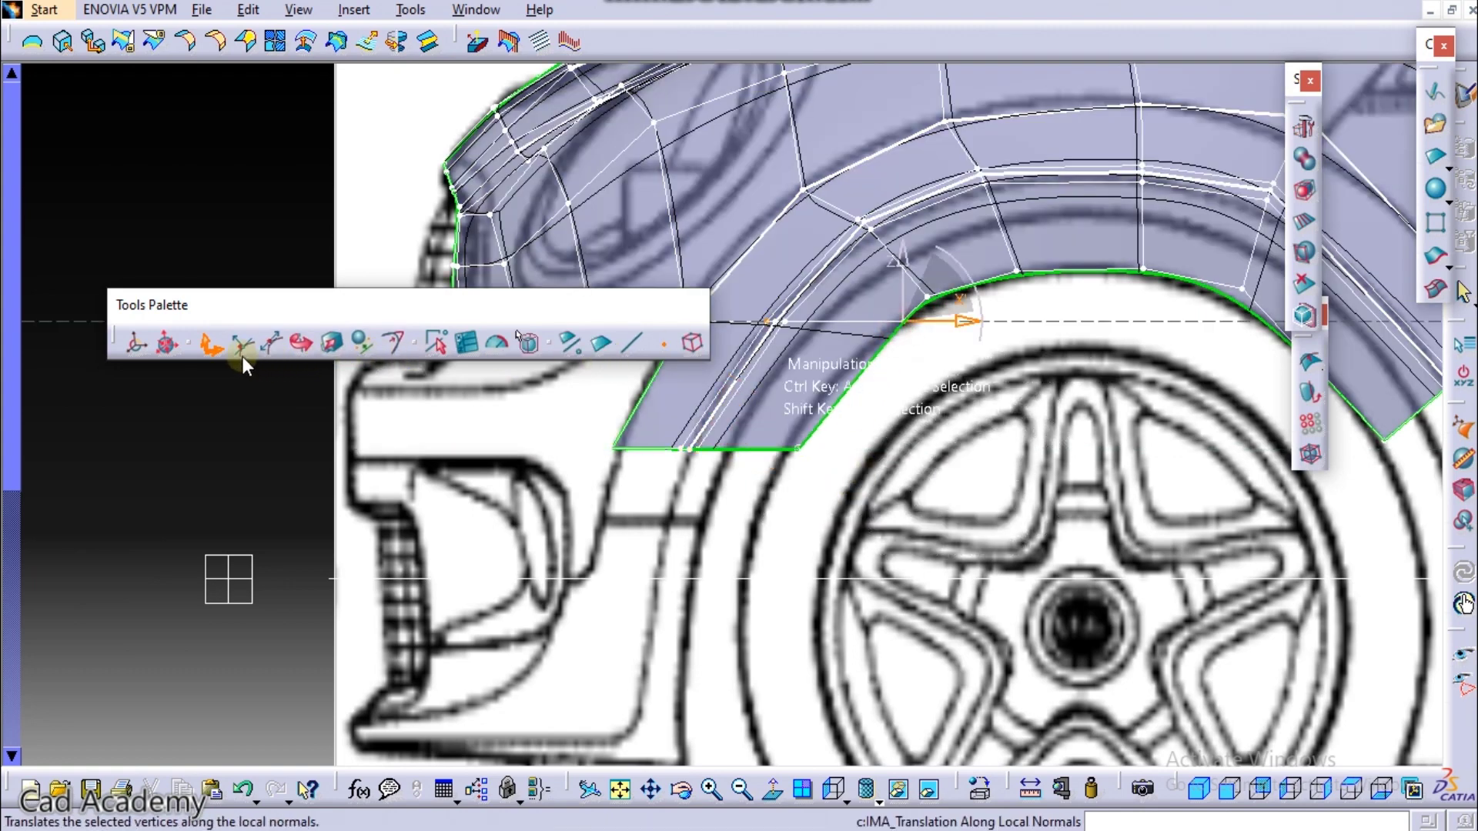
{"action": "left_click", "coordinate": [266, 344]}
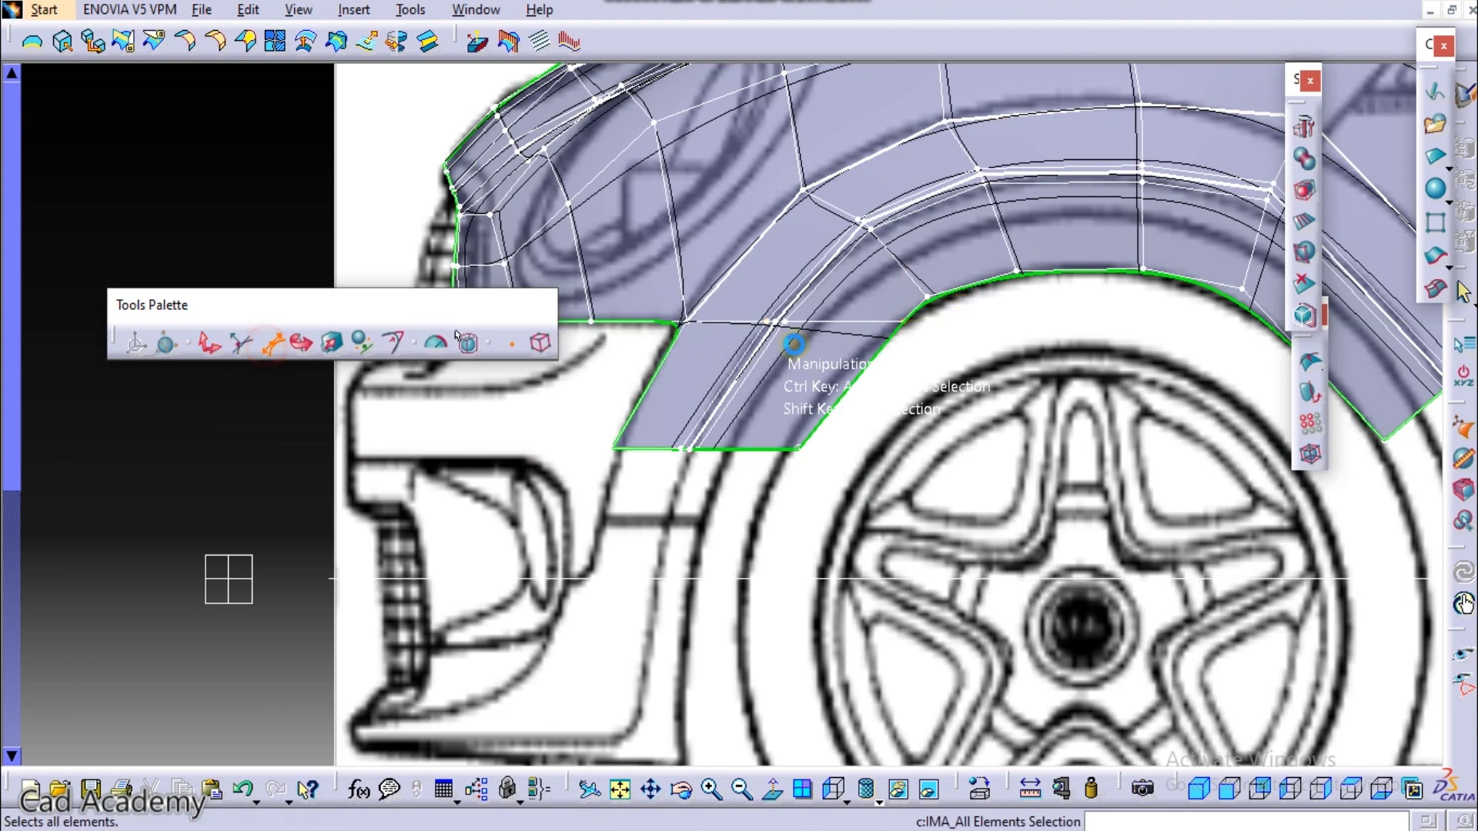
{"action": "left_click_drag", "start_coordinate": [901, 330], "coordinate": [871, 375]}
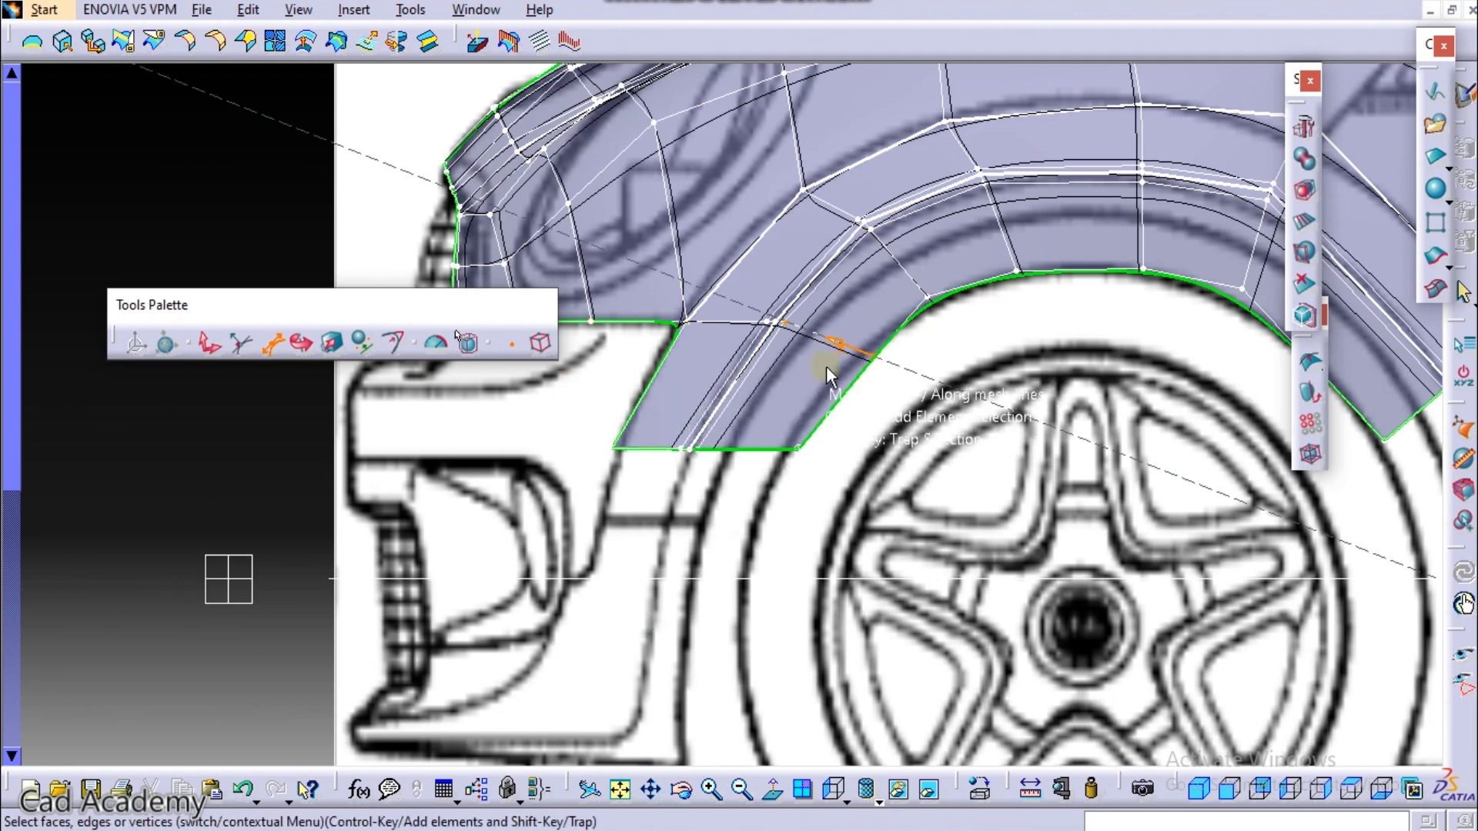
{"action": "left_click_drag", "start_coordinate": [841, 339], "coordinate": [831, 341]}
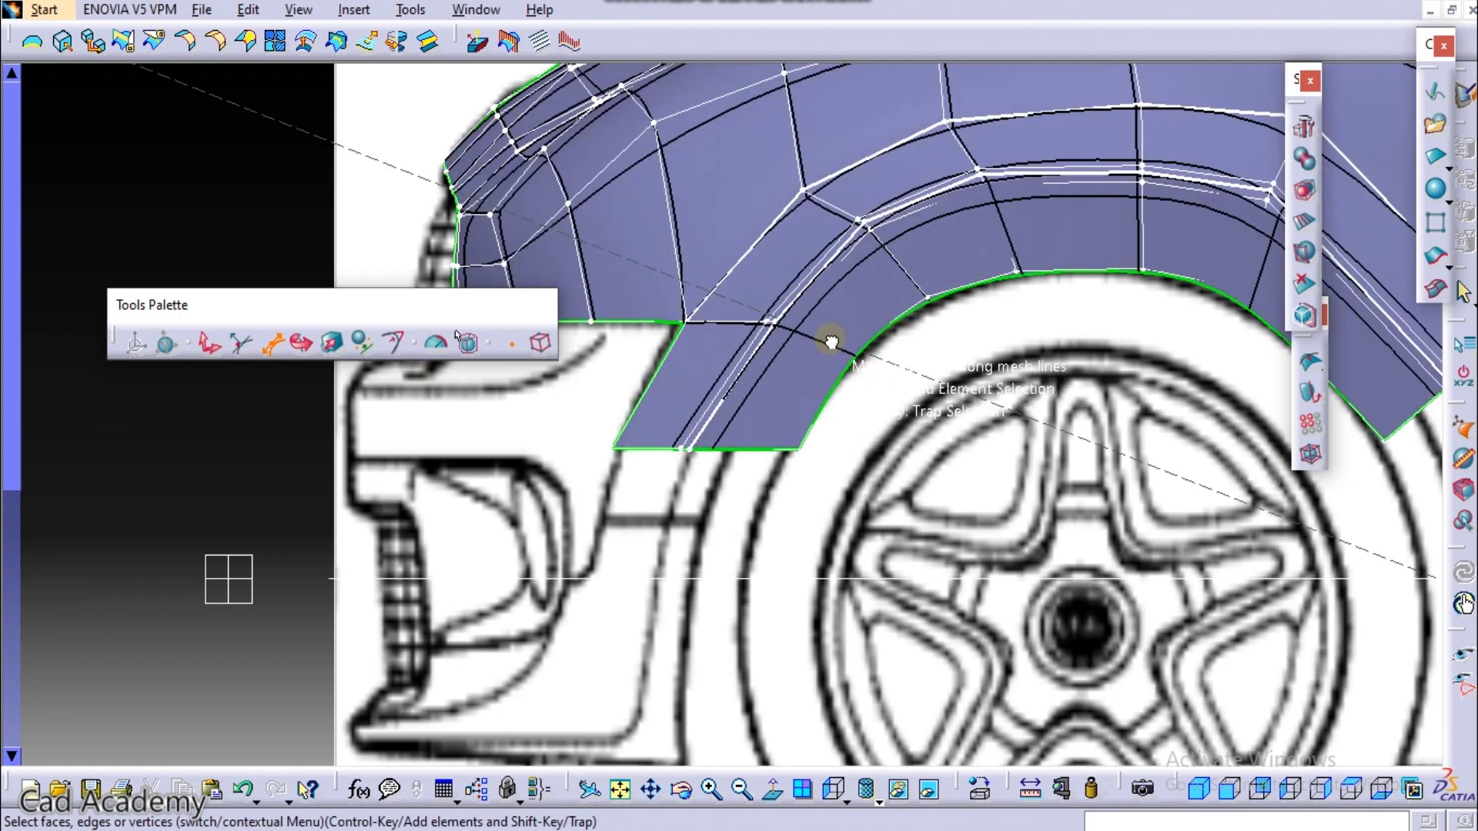
Step: Slide the lowest front border's vertices along the mesh lines to fit the fender and wheel-arch outlines in the side blueprint
{"action": "left_click_drag", "start_coordinate": [862, 435], "coordinate": [859, 428]}
{"action": "left_click_drag", "start_coordinate": [772, 456], "coordinate": [762, 458]}
{"action": "middle_click_drag", "start_coordinate": [897, 515], "coordinate": [906, 444]}
{"action": "left_click", "coordinate": [907, 518]}
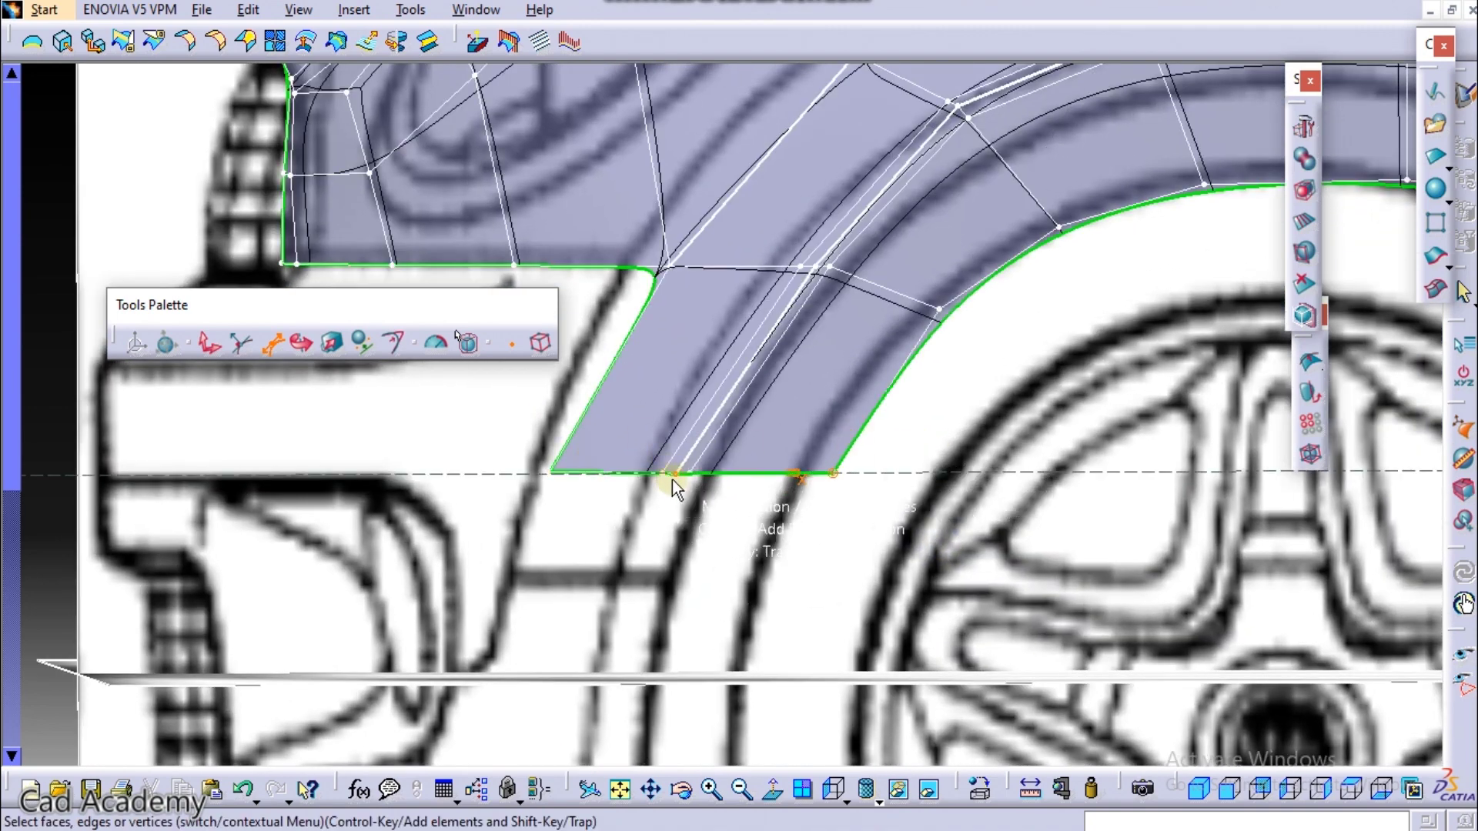
{"action": "left_click", "coordinate": [1303, 782]}
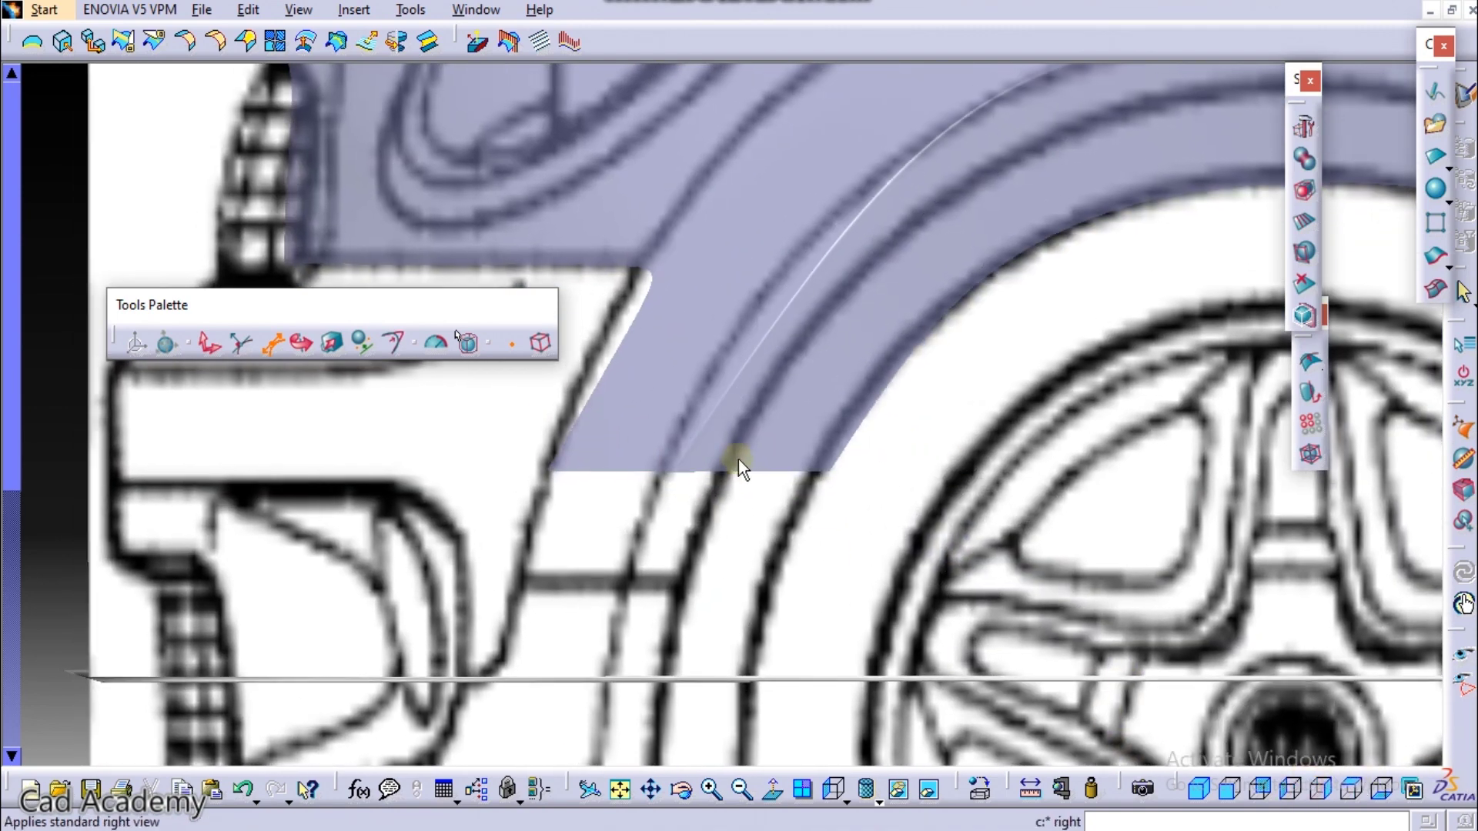
{"action": "middle_click_drag", "start_coordinate": [553, 599], "coordinate": [524, 376]}
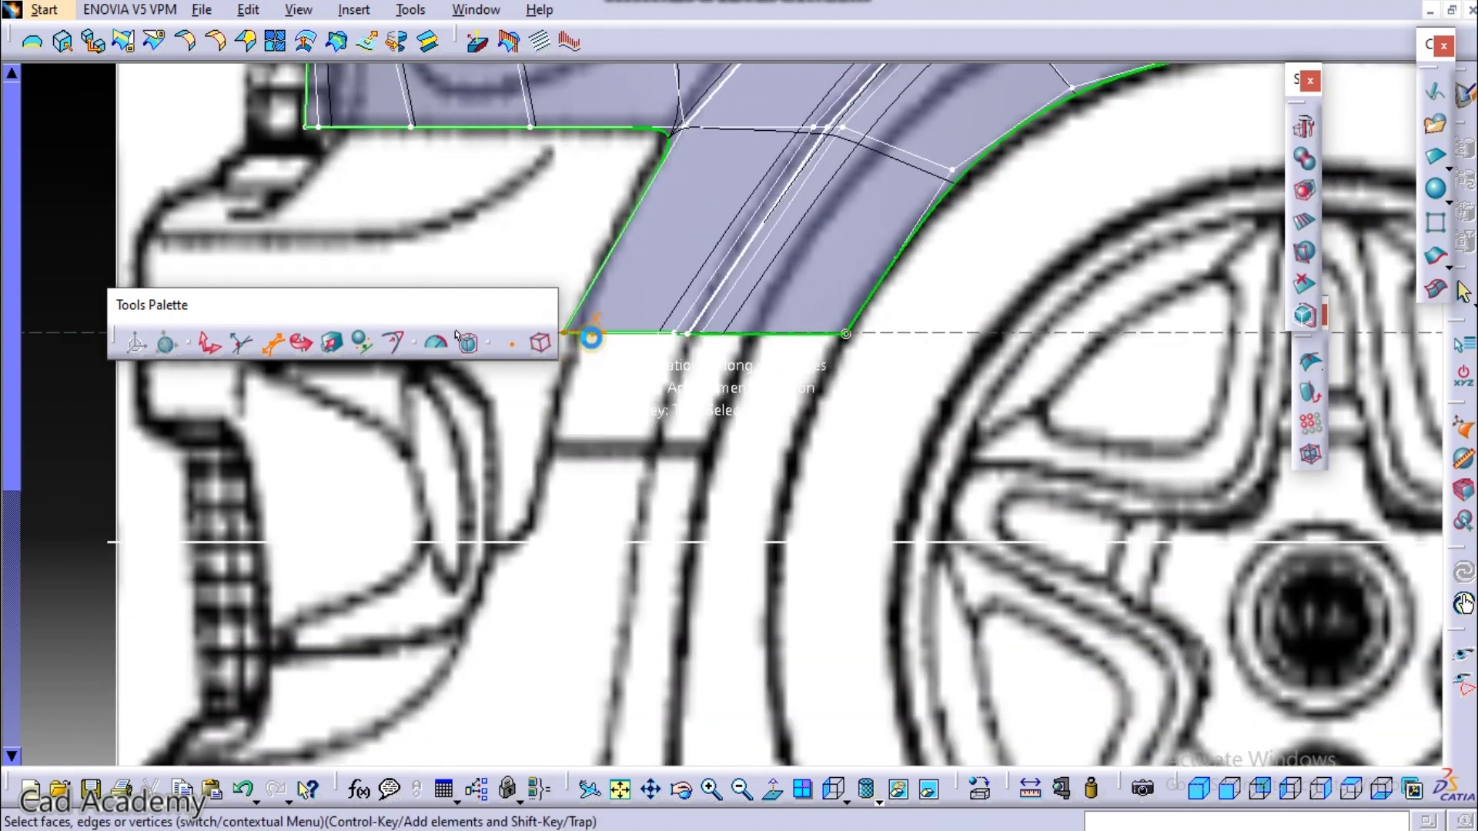
{"action": "left_click_drag", "start_coordinate": [591, 337], "coordinate": [601, 343]}
Step: Extrude all the lowest border edges ahead of the wheel arch as a new row of faces
{"action": "middle_click_drag", "start_coordinate": [801, 383], "coordinate": [757, 543]}
{"action": "left_click", "coordinate": [801, 385]}
{"action": "left_click", "coordinate": [1305, 159]}
{"action": "middle_click_drag", "start_coordinate": [713, 429], "coordinate": [719, 303], "text": "ctrl"}
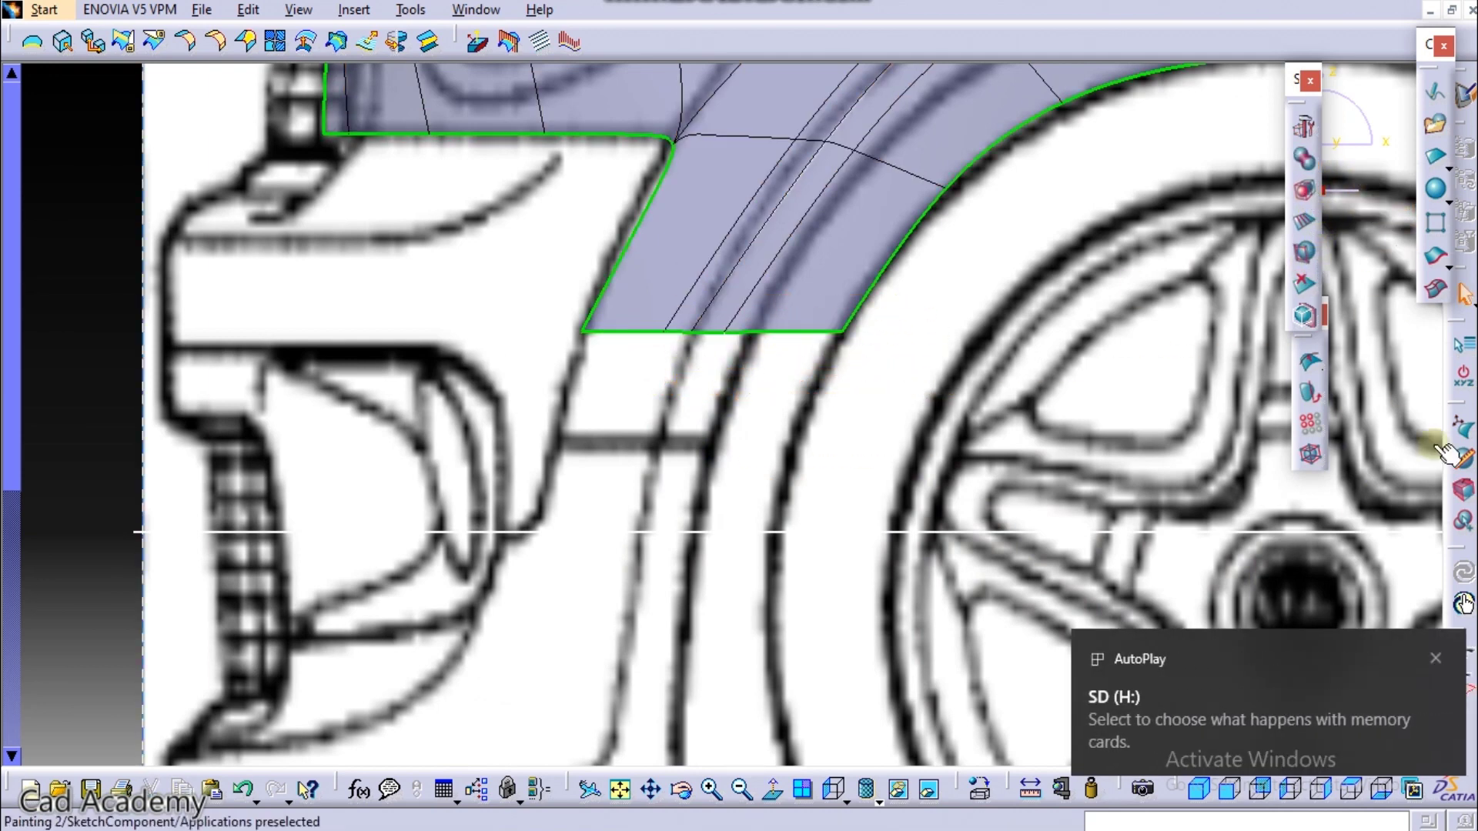
{"action": "left_click", "coordinate": [1436, 659]}
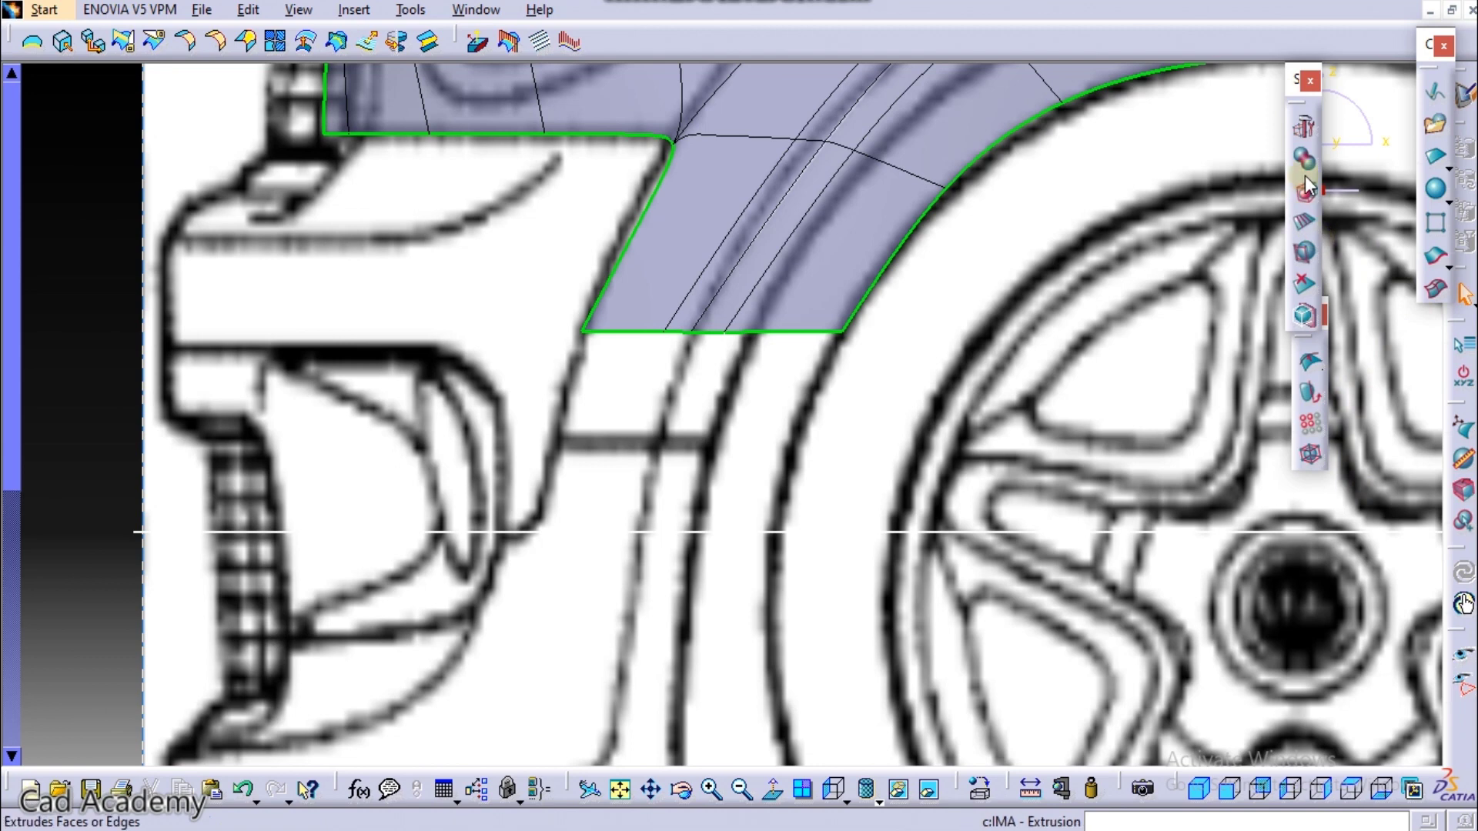
{"action": "left_click", "coordinate": [1306, 197]}
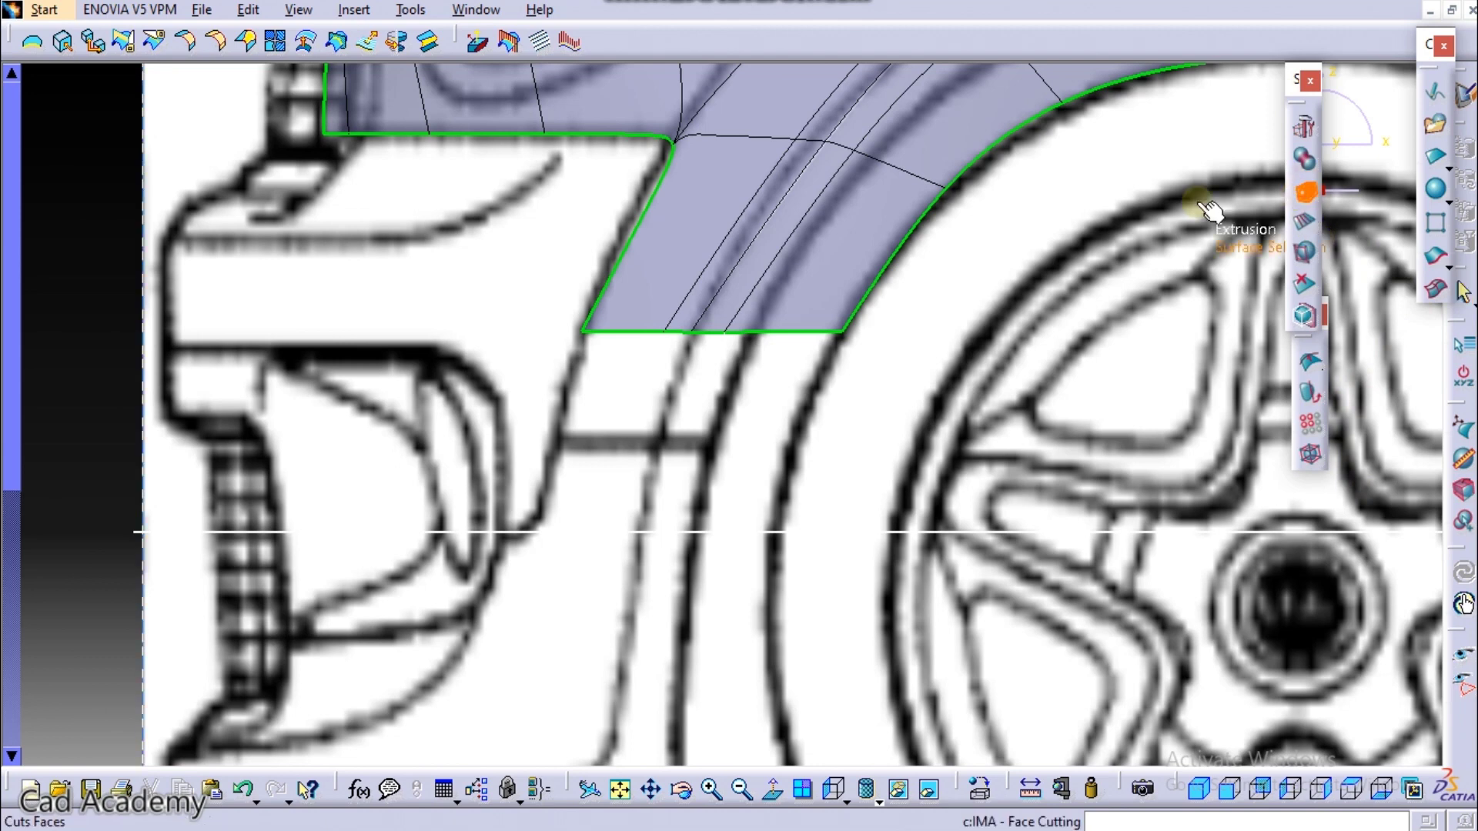
{"action": "left_click", "coordinate": [621, 327]}
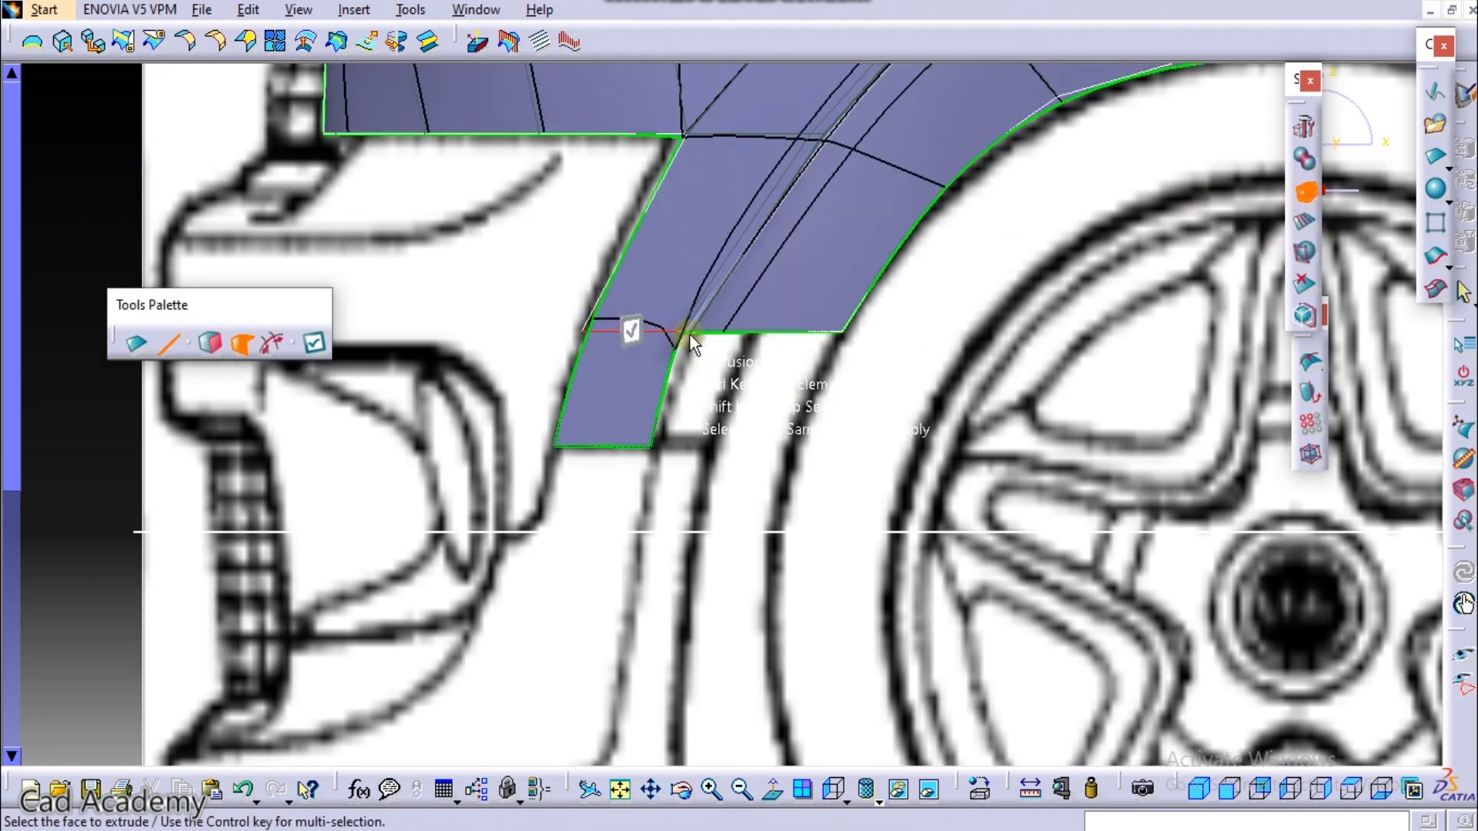
{"action": "left_click_drag", "start_coordinate": [690, 335], "coordinate": [736, 345]}
{"action": "left_click", "coordinate": [314, 344]}
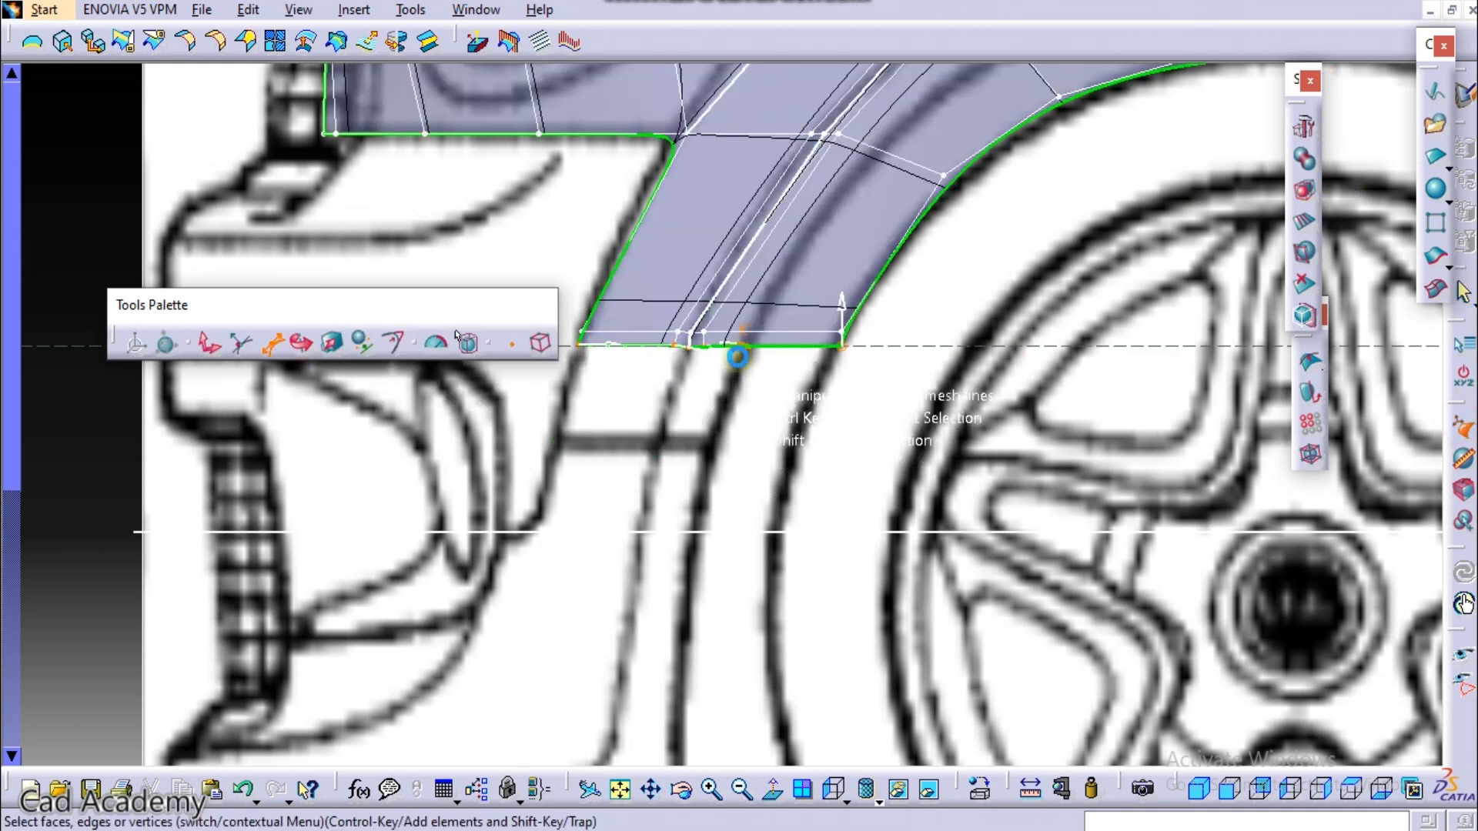
Step: Move the newly extruded border edges down to the blueprint's horizontal panel line, and align its rear and middle vertices with the wheel-arch lines
{"action": "left_click", "coordinate": [212, 345]}
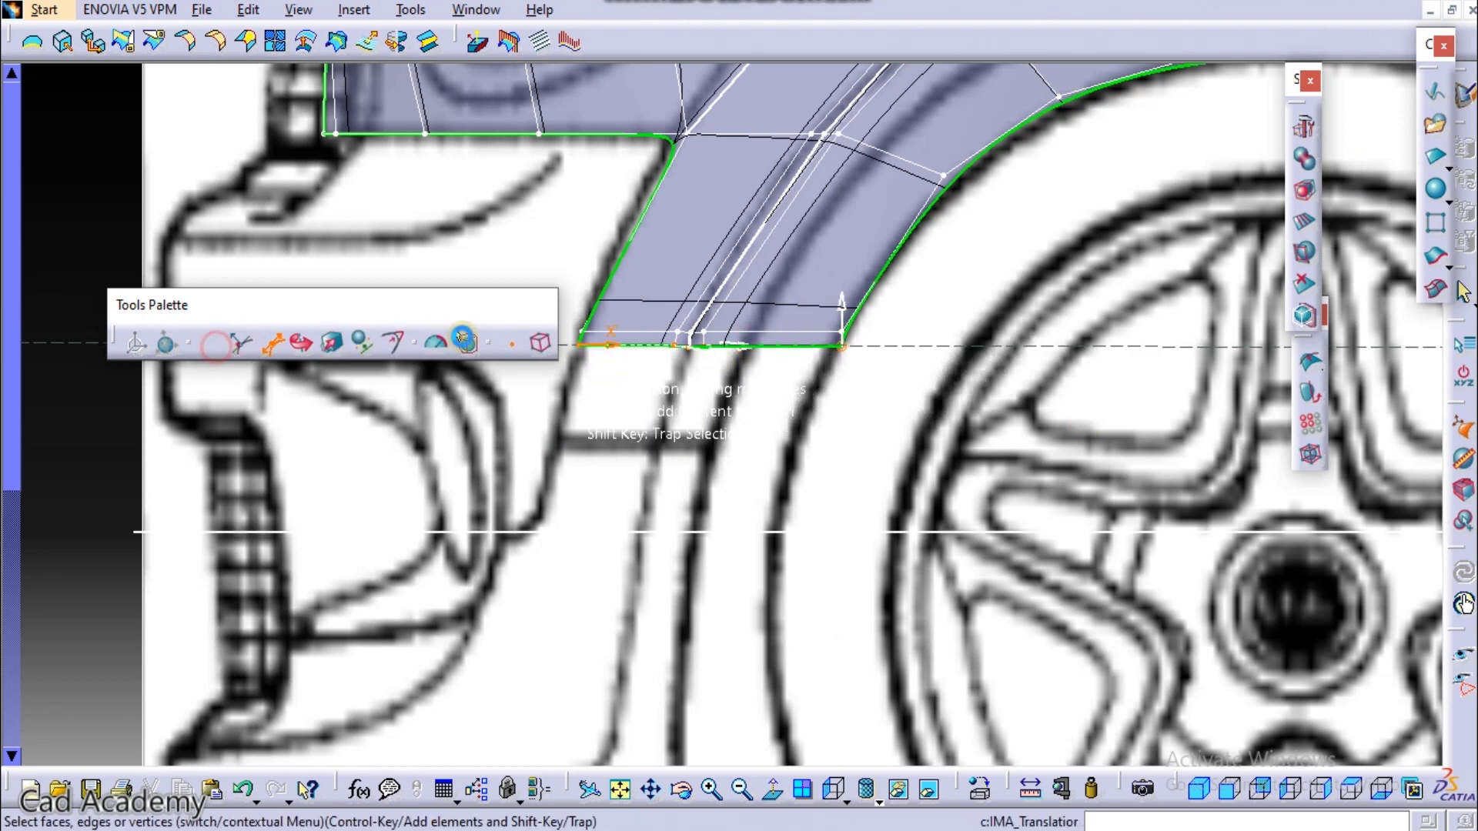
{"action": "middle_click_drag", "start_coordinate": [840, 371], "coordinate": [961, 455]}
{"action": "left_click_drag", "start_coordinate": [812, 372], "coordinate": [848, 529]}
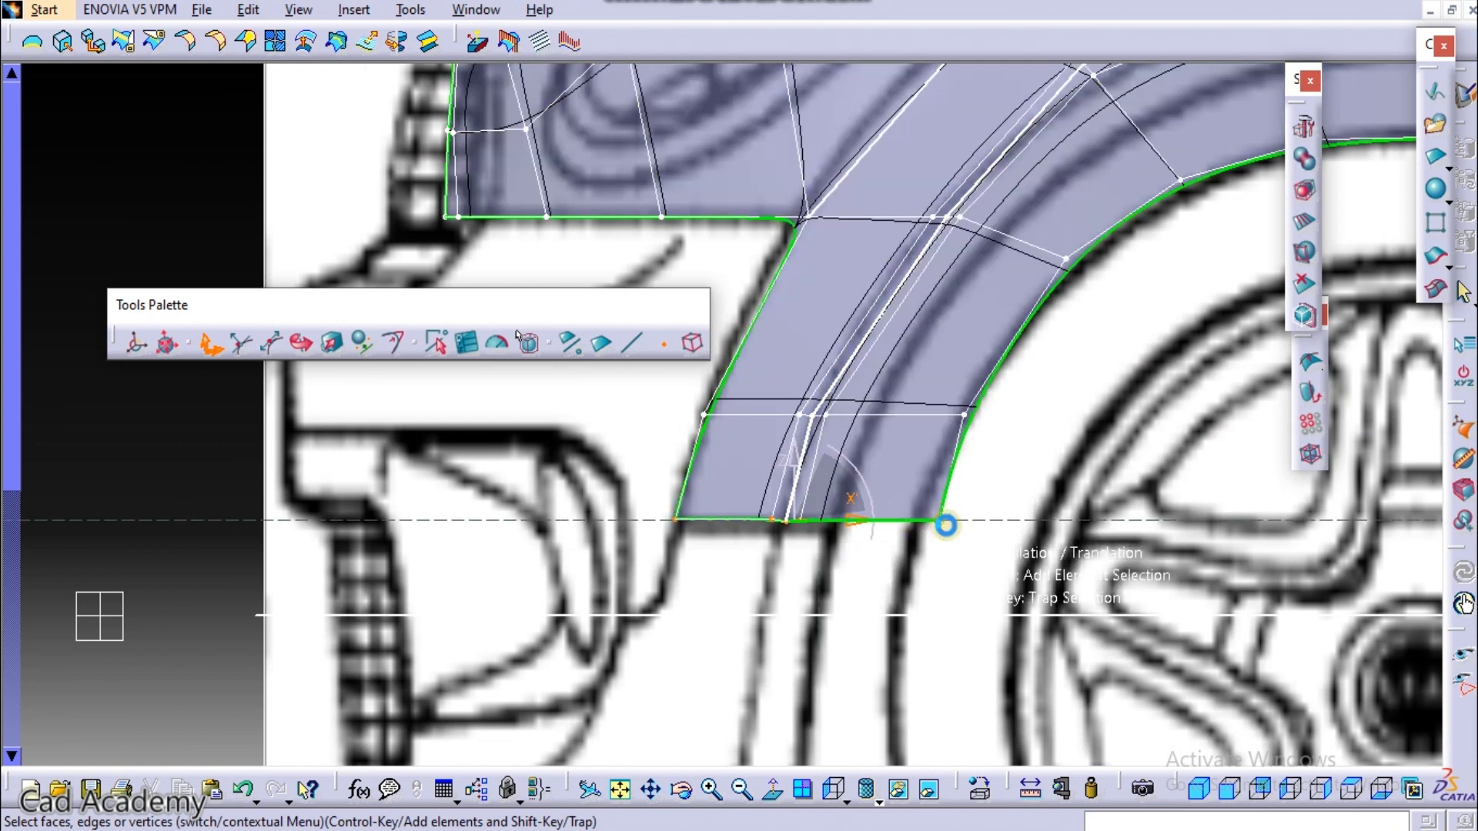
{"action": "left_click_drag", "start_coordinate": [963, 528], "coordinate": [958, 529]}
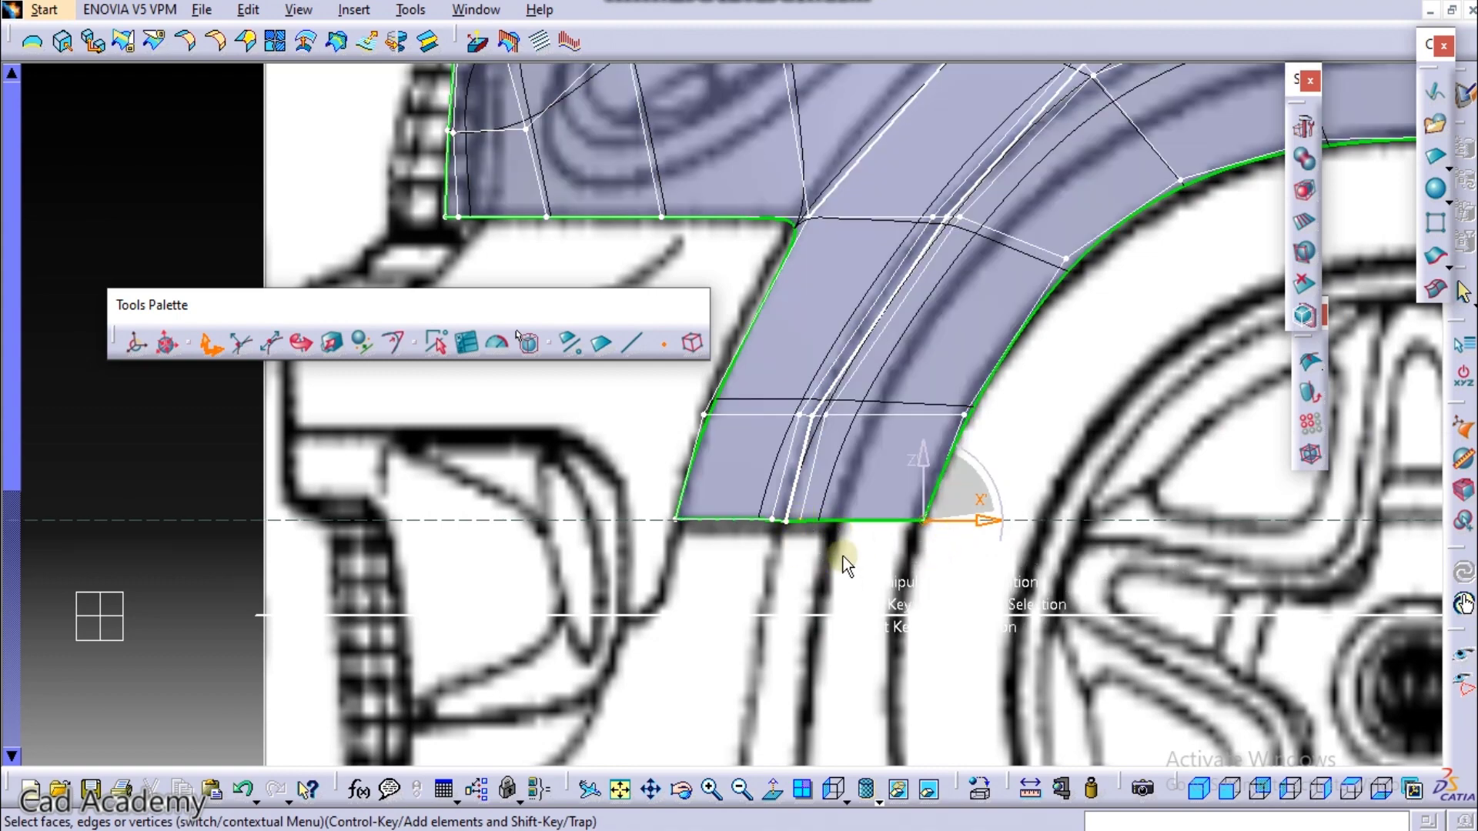
{"action": "left_click_drag", "start_coordinate": [840, 524], "coordinate": [855, 529]}
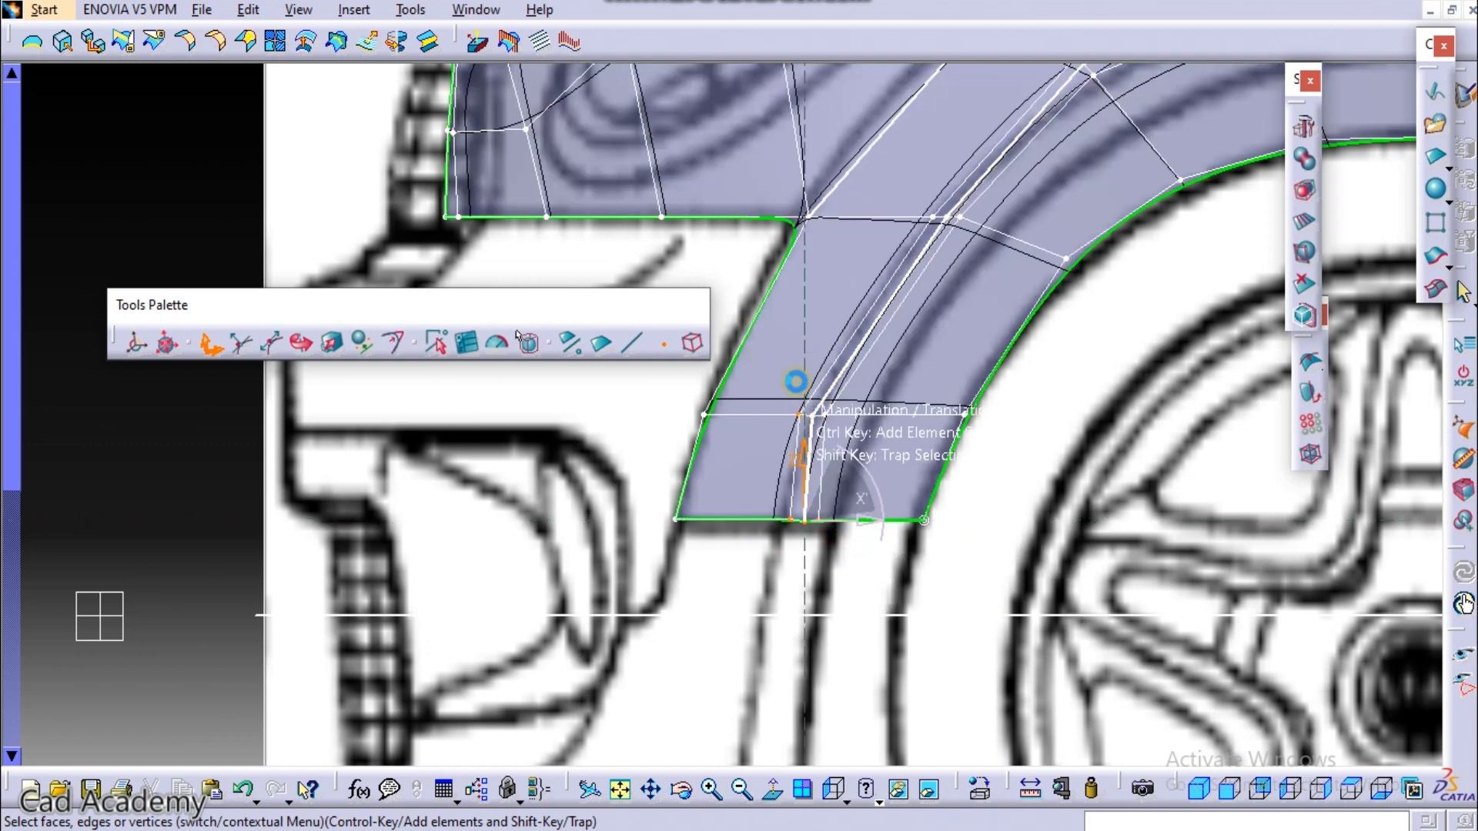
{"action": "left_click_drag", "start_coordinate": [791, 391], "coordinate": [892, 416], "text": "shift"}
{"action": "middle_click_drag", "start_coordinate": [903, 314], "coordinate": [778, 330]}
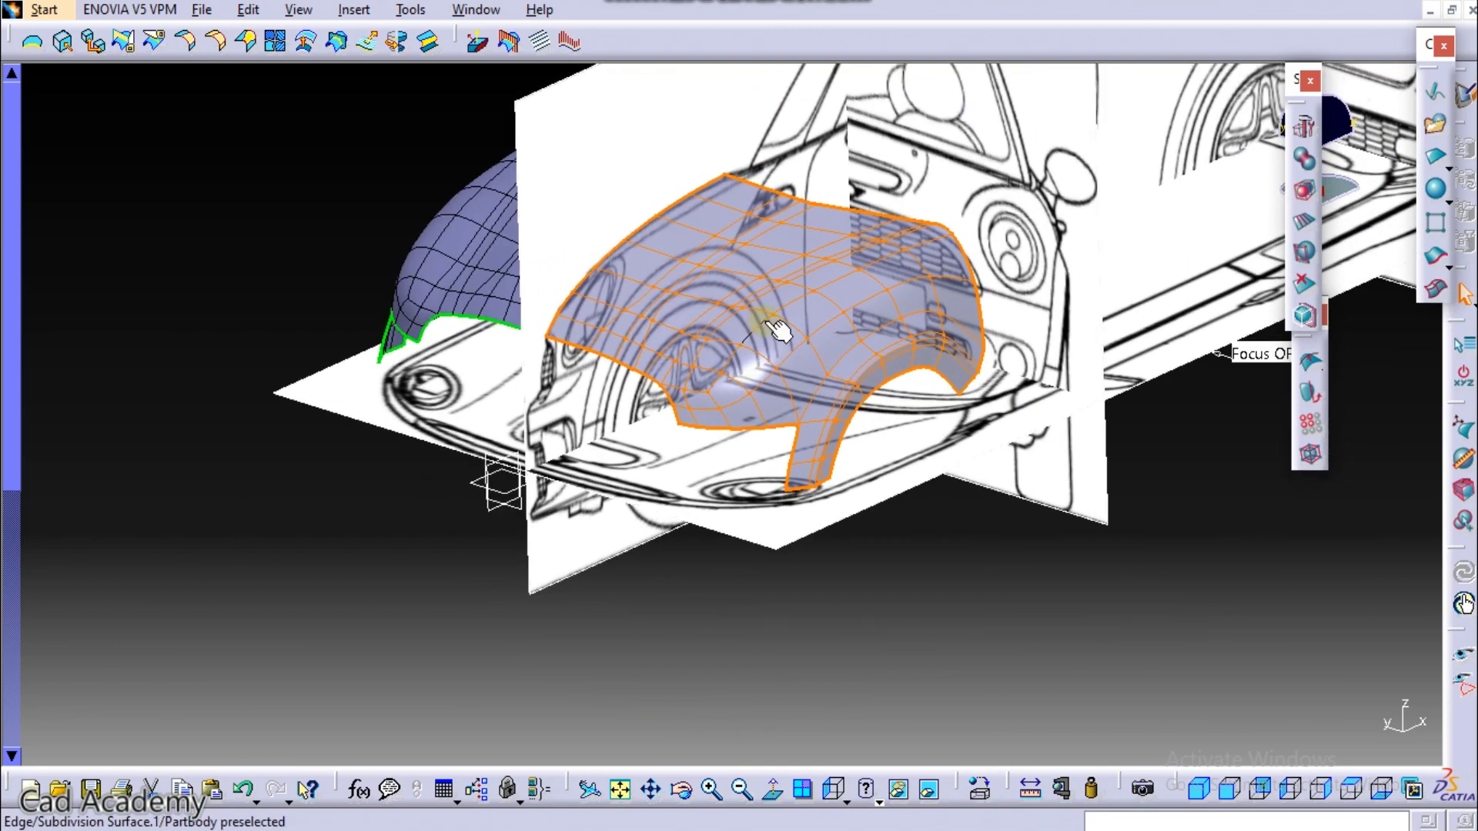
{"action": "middle_click_drag", "start_coordinate": [752, 452], "coordinate": [846, 392]}
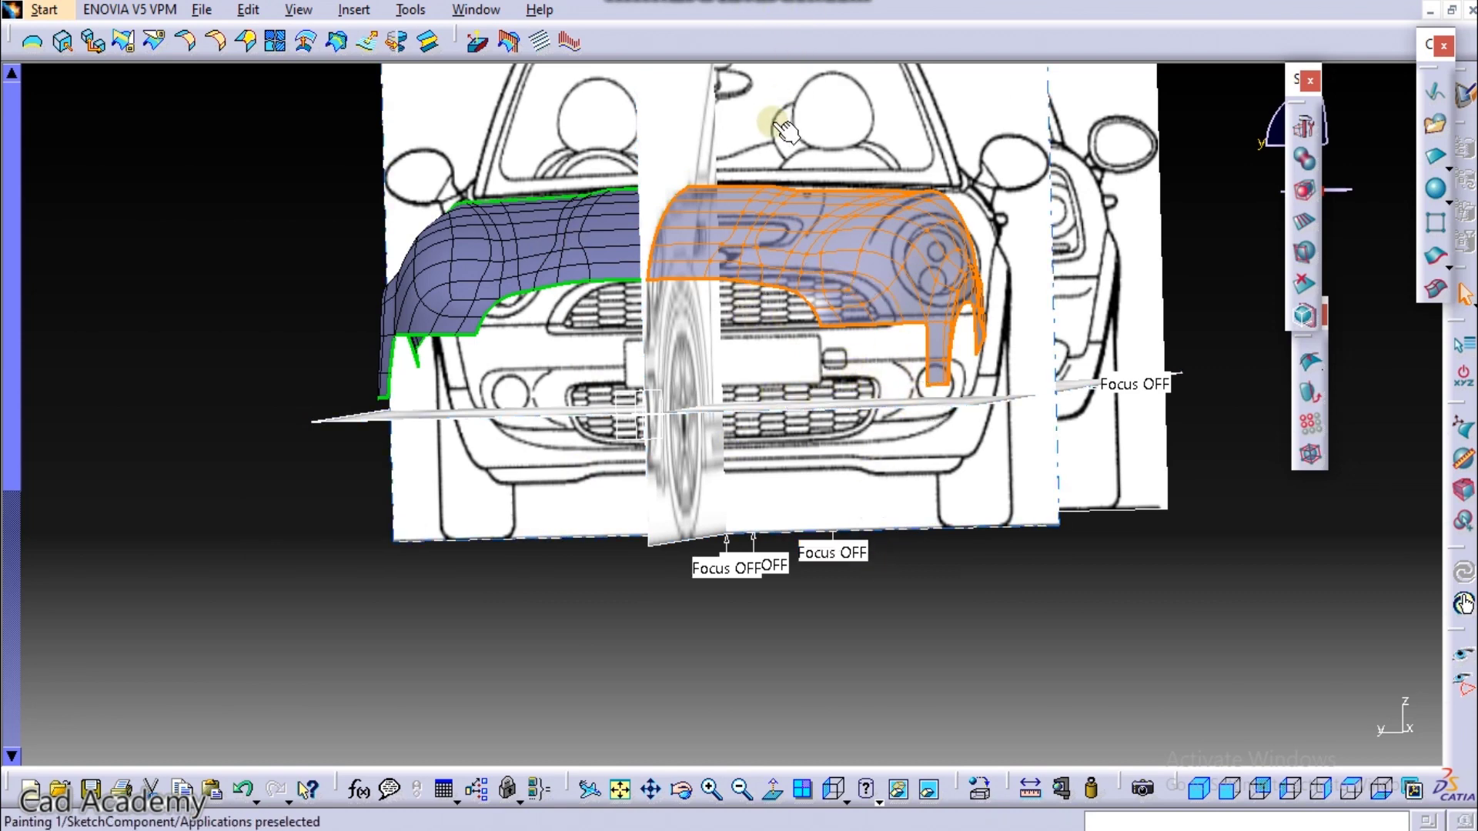
{"action": "left_click", "coordinate": [751, 2]}
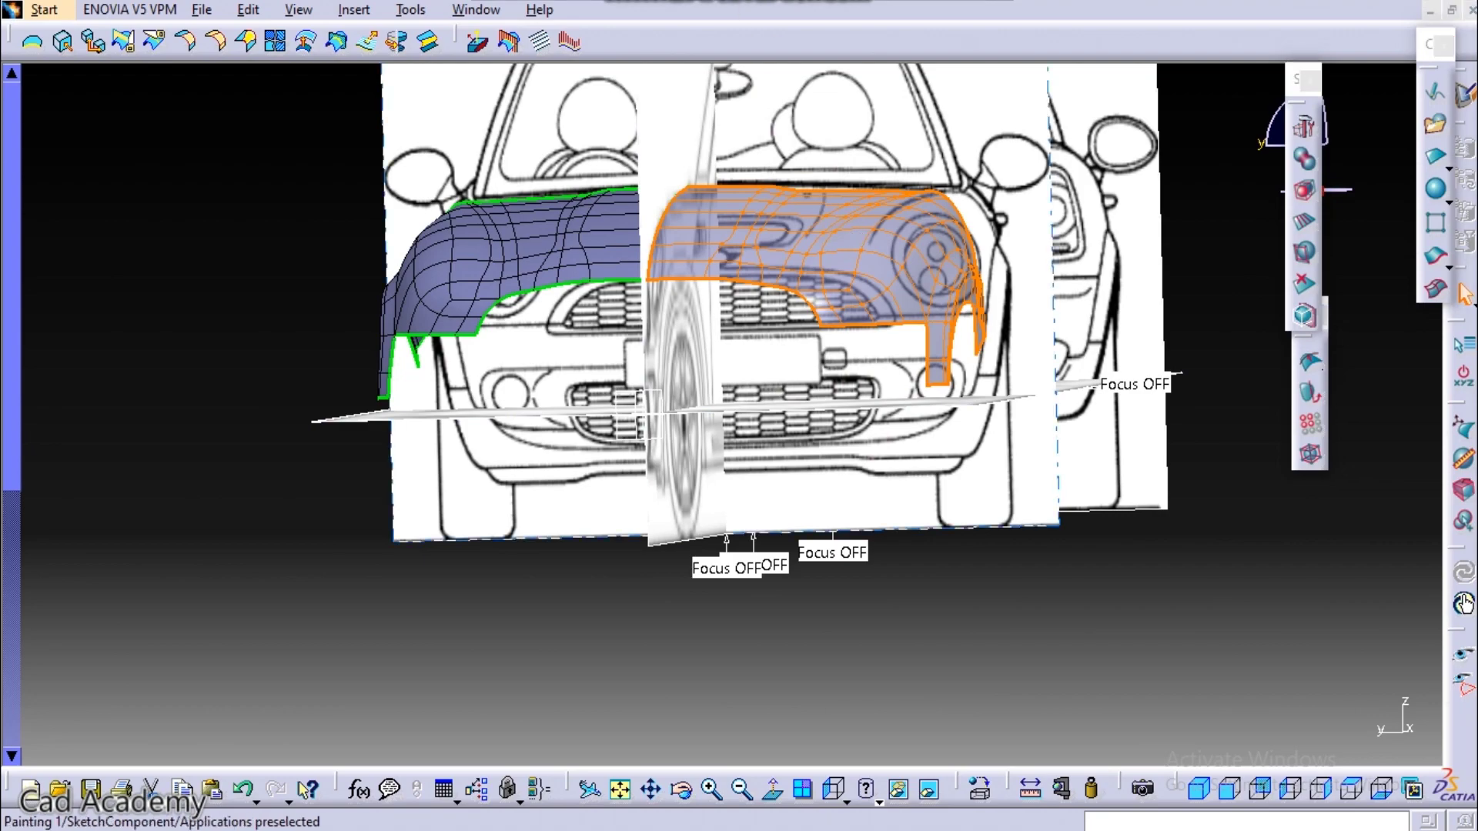